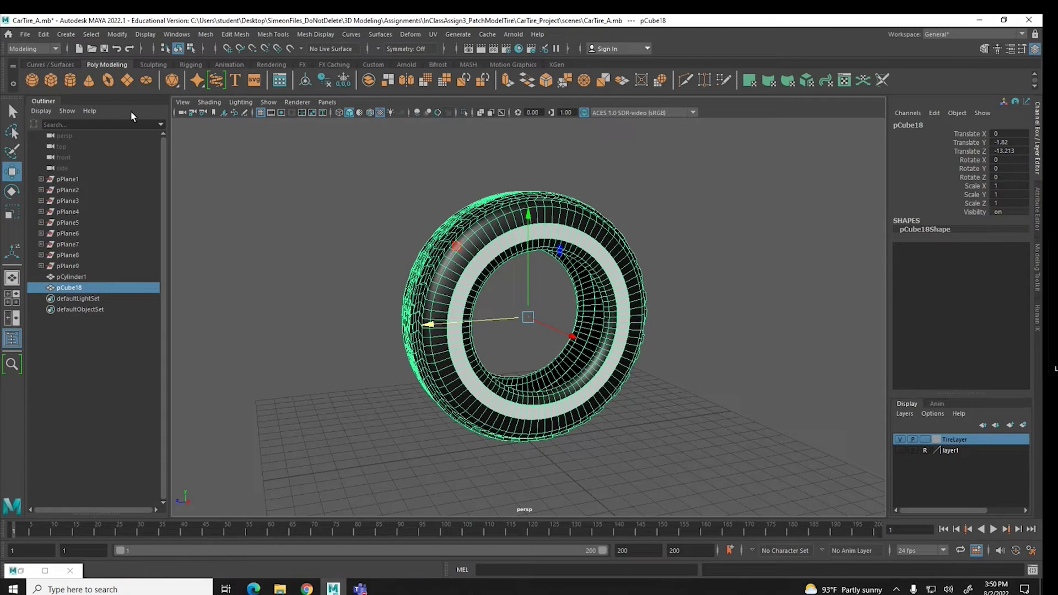
Create a polygon pipe and raise it to about Translate Y 5.88, inside the tire's opening
{"action": "left_click", "coordinate": [70, 34]}
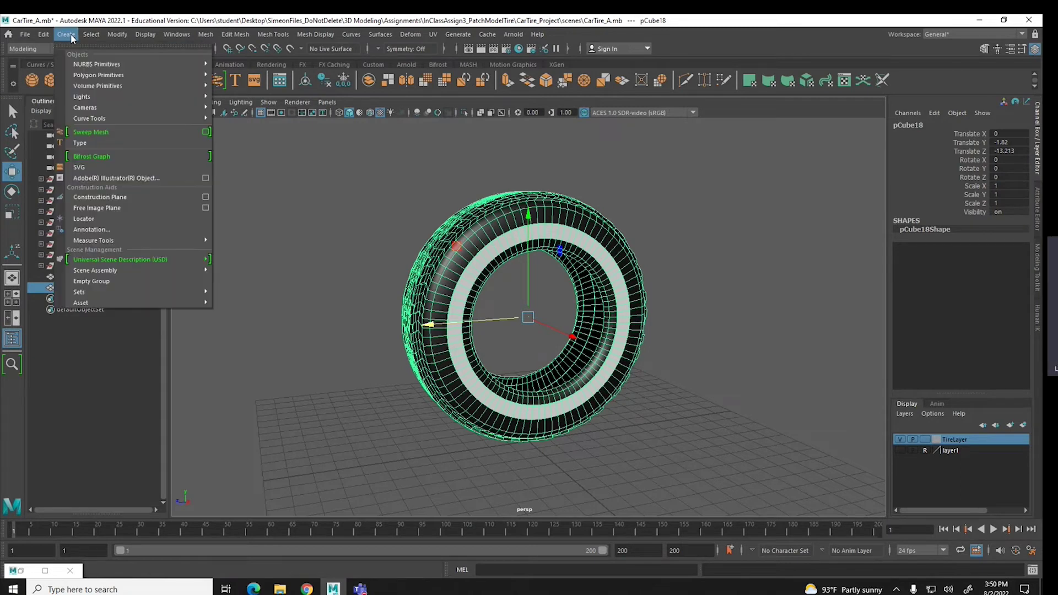
{"action": "mouse_move", "coordinate": [76, 77]}
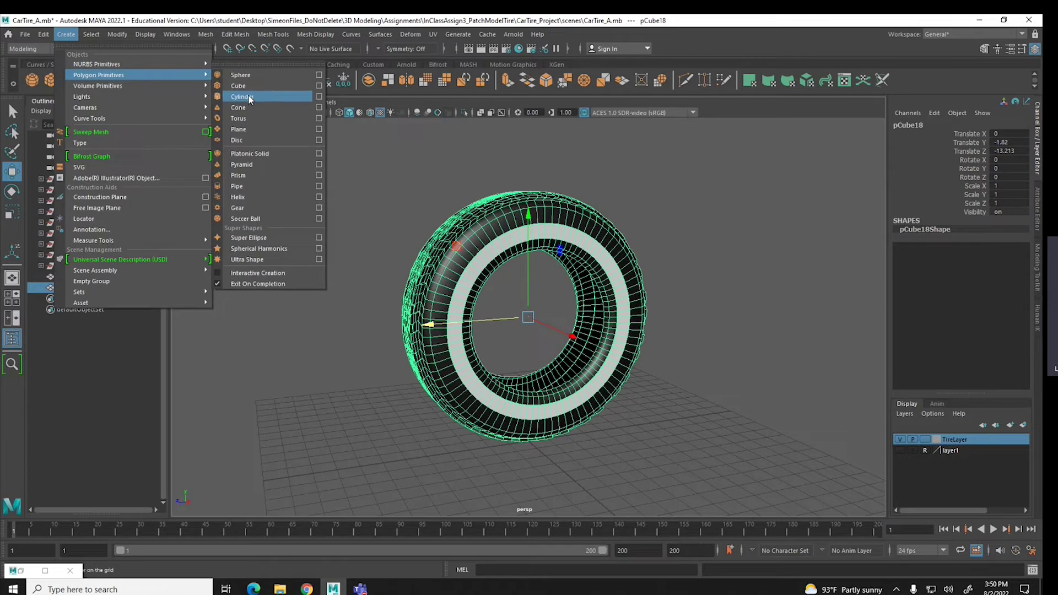
{"action": "left_click", "coordinate": [246, 184]}
{"action": "left_click_drag", "start_coordinate": [525, 338], "coordinate": [557, 397]}
Rotate the pipe to 90 degrees about Z so its opening faces the same way as the tire's
{"action": "key", "text": "e"}
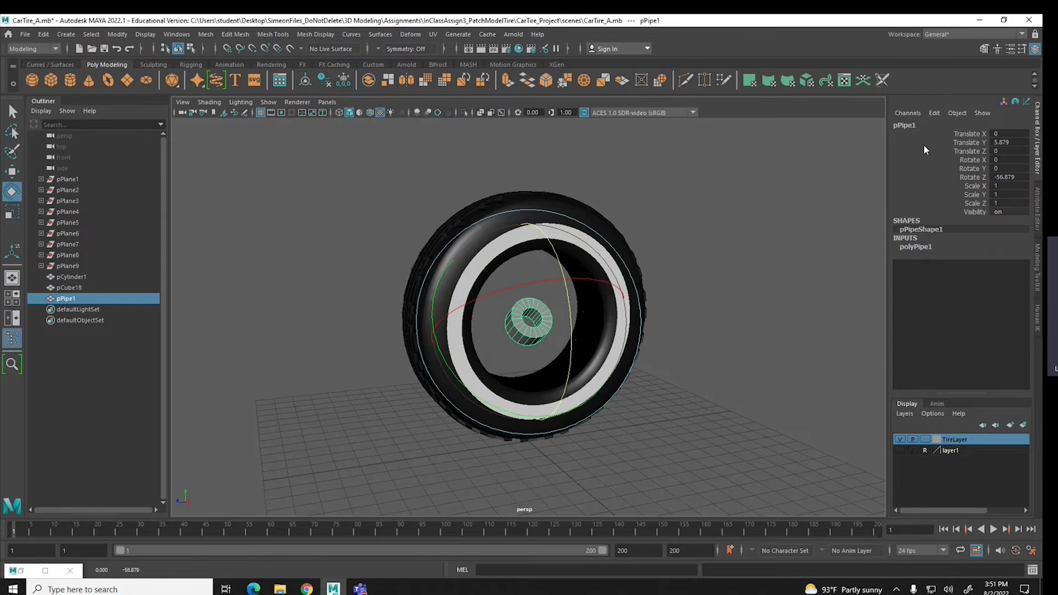
{"action": "left_click", "coordinate": [1013, 177]}
{"action": "type", "text": "90"}
{"action": "key", "text": "Return"}
{"action": "left_click", "coordinate": [705, 272]}
In the side view, adjust the pipe's height toward the tire's center, to about Translate Y 6.18
{"action": "left_click", "coordinate": [553, 230]}
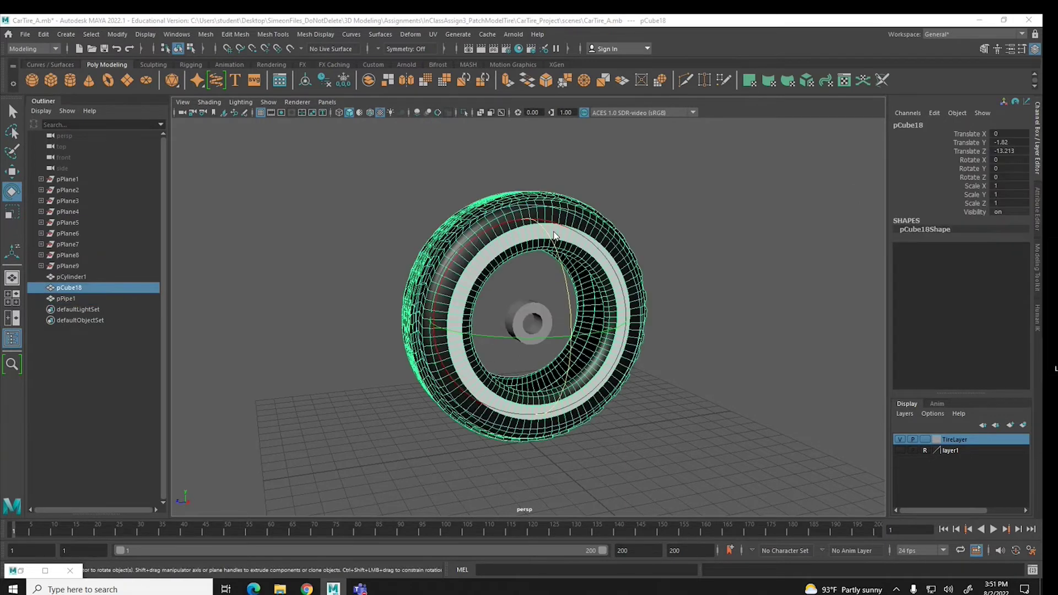
{"action": "key", "text": "space"}
{"action": "key", "text": "space"}
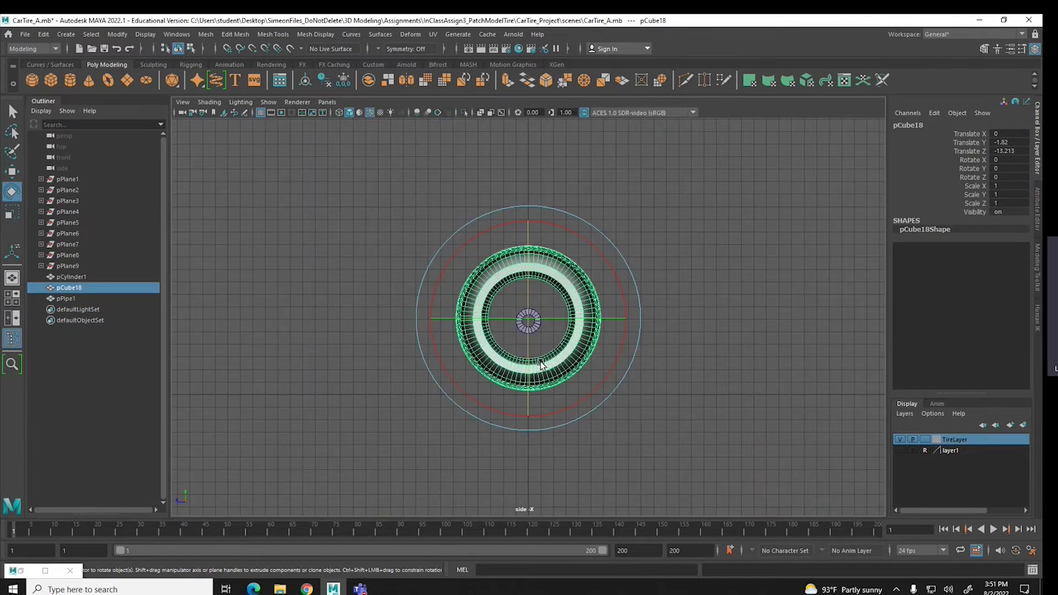
{"action": "key", "text": "w"}
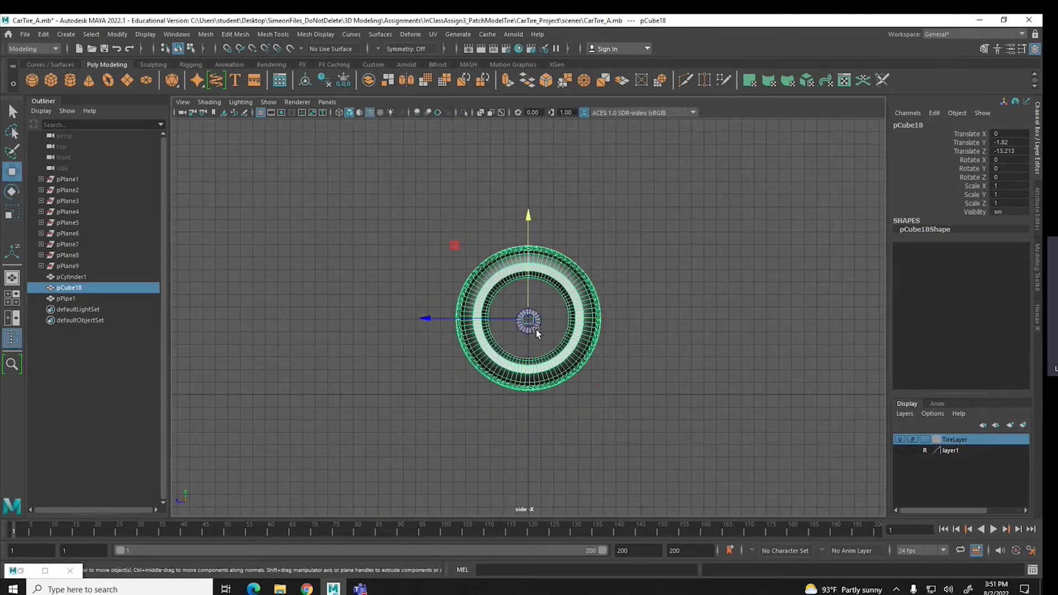
{"action": "key", "text": "f"}
{"action": "scroll", "coordinate": [566, 333], "scroll_direction": "up", "scroll_amount": 5}
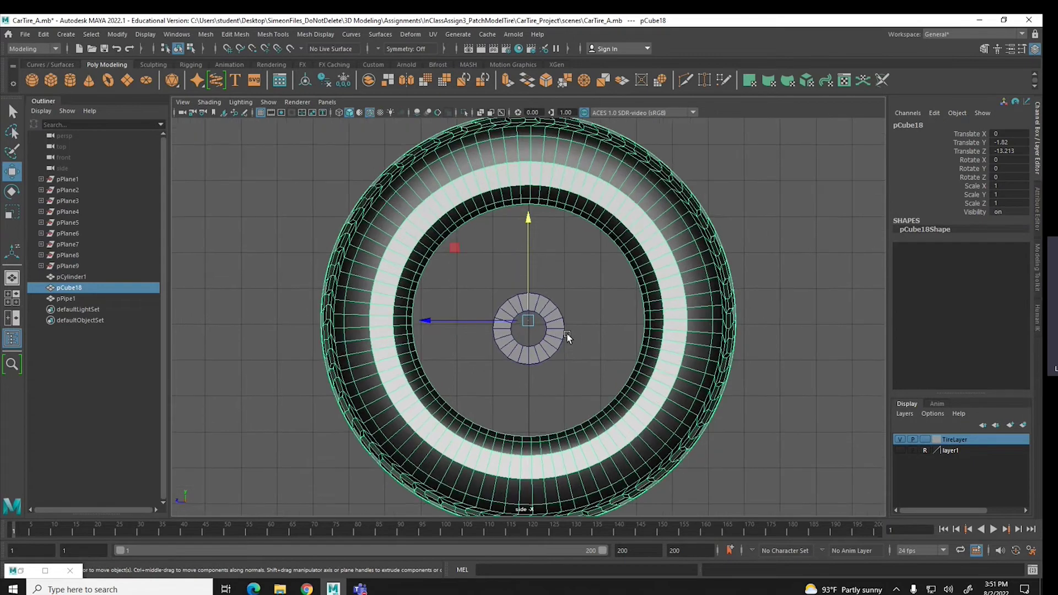
{"action": "left_click", "coordinate": [547, 356]}
{"action": "left_click_drag", "start_coordinate": [530, 229], "coordinate": [531, 214]}
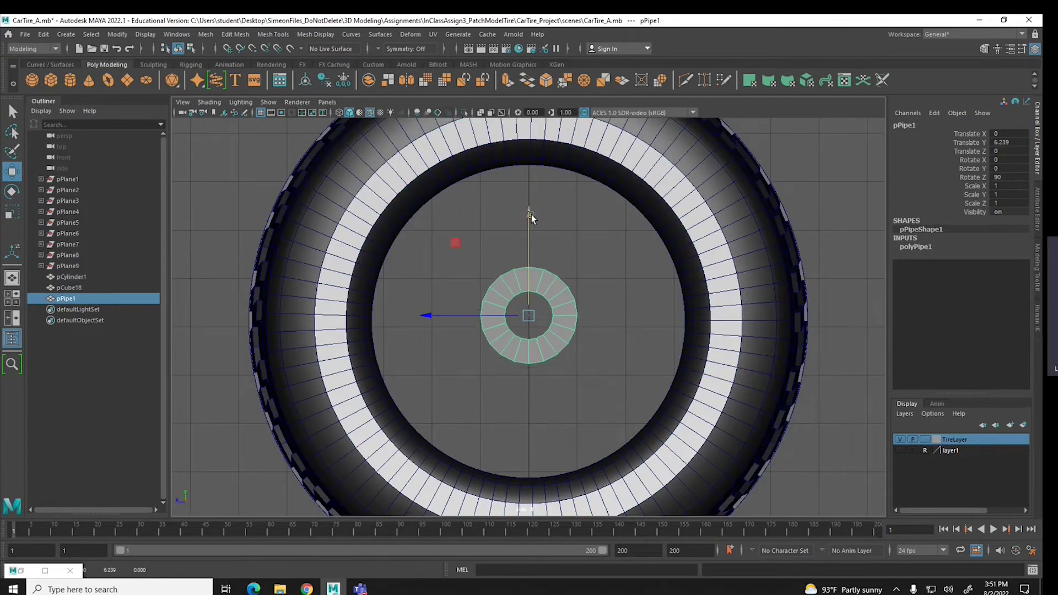
{"action": "left_click", "coordinate": [718, 296]}
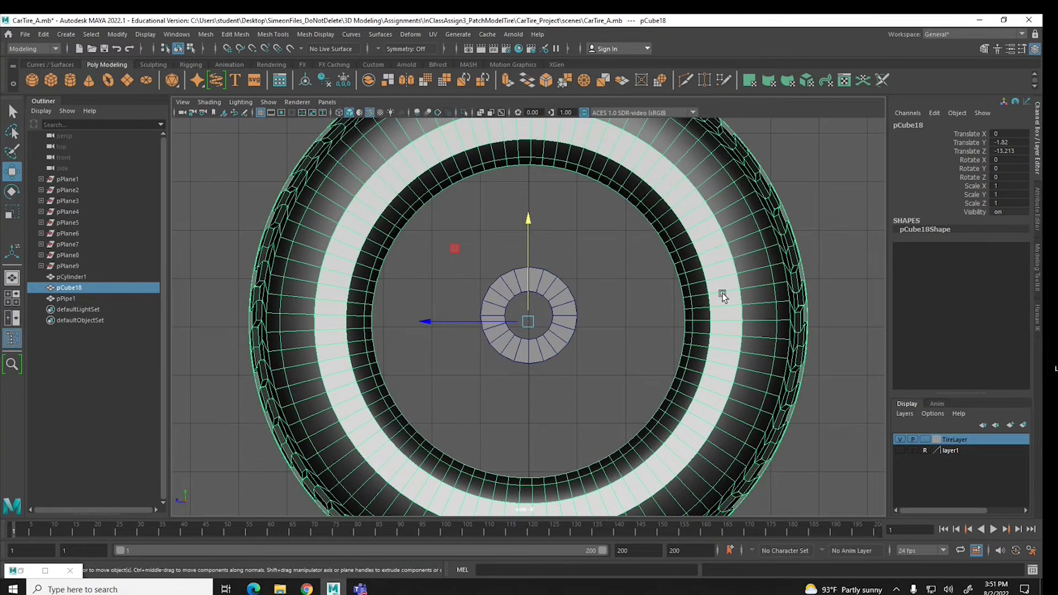
{"action": "left_click", "coordinate": [565, 306]}
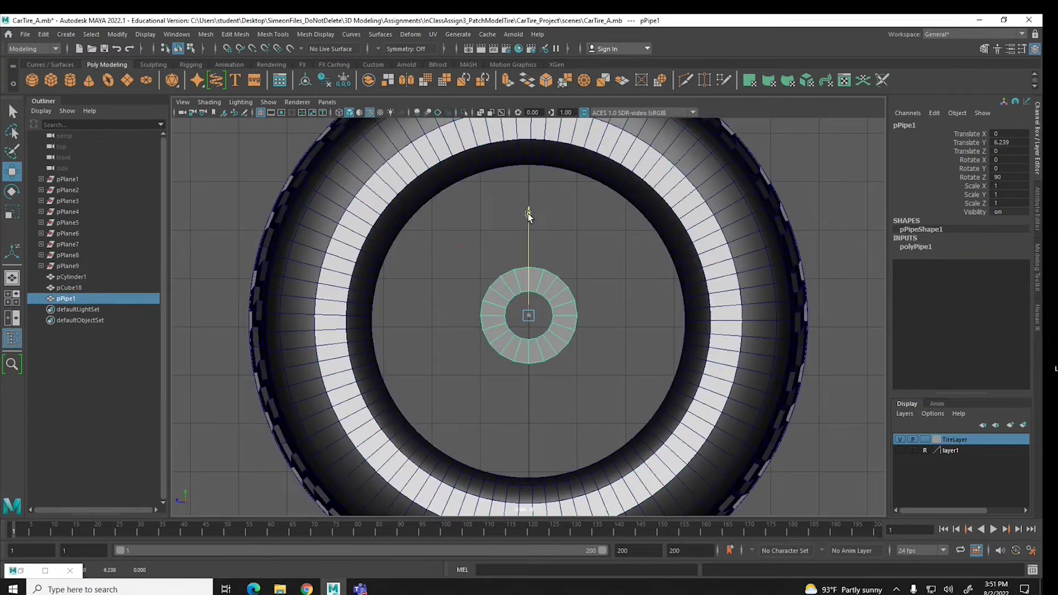
Shift the tire to about Translate Y -1.898 and Translate Z -13.223 to center it around the pipe
{"action": "left_click", "coordinate": [760, 302]}
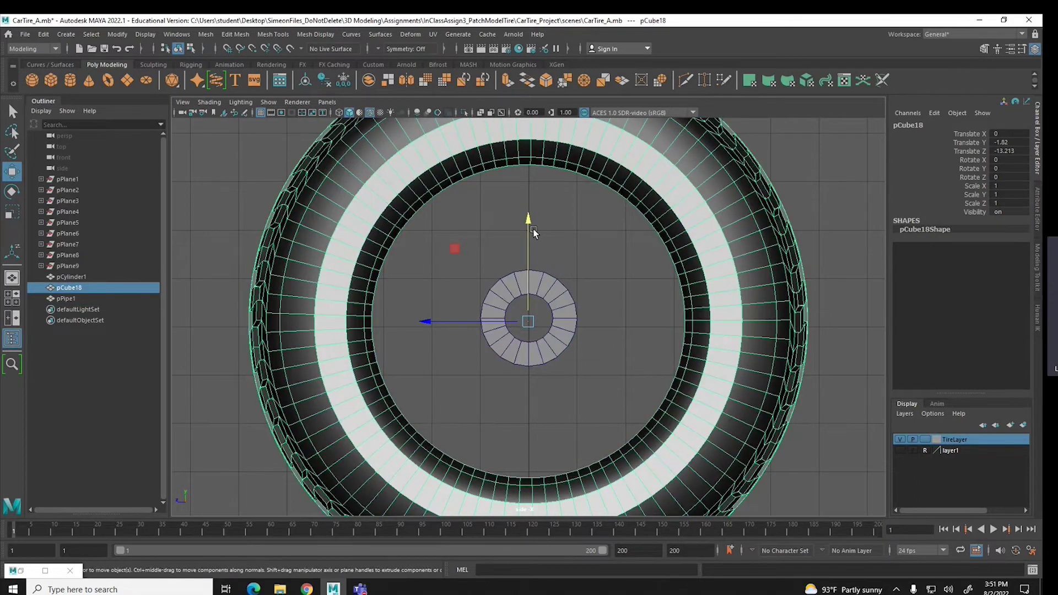
{"action": "left_click_drag", "start_coordinate": [529, 218], "coordinate": [531, 226]}
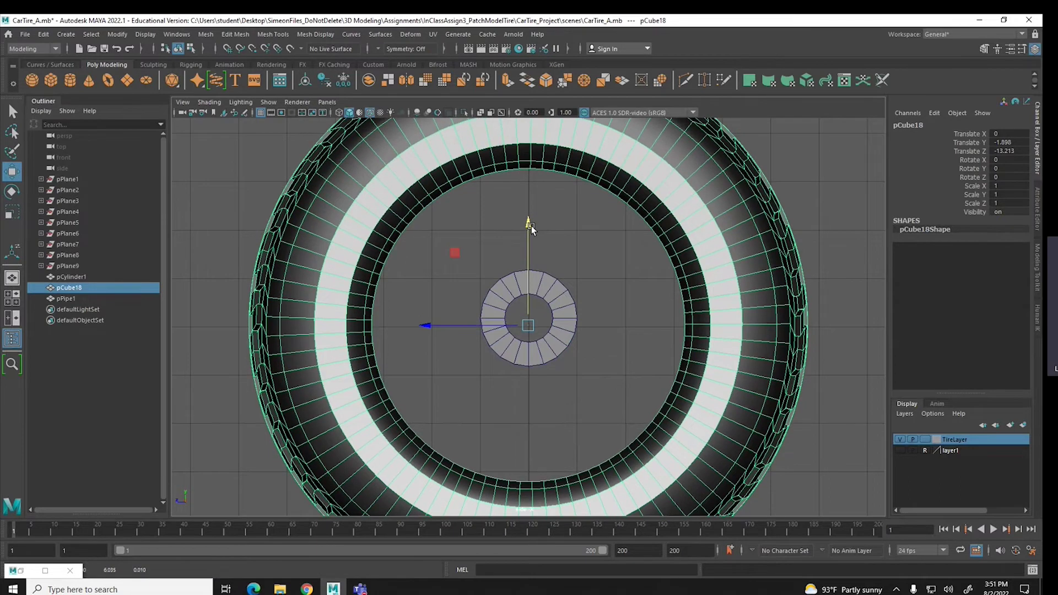
{"action": "left_click_drag", "start_coordinate": [428, 324], "coordinate": [486, 359]}
{"action": "key", "text": "x"}
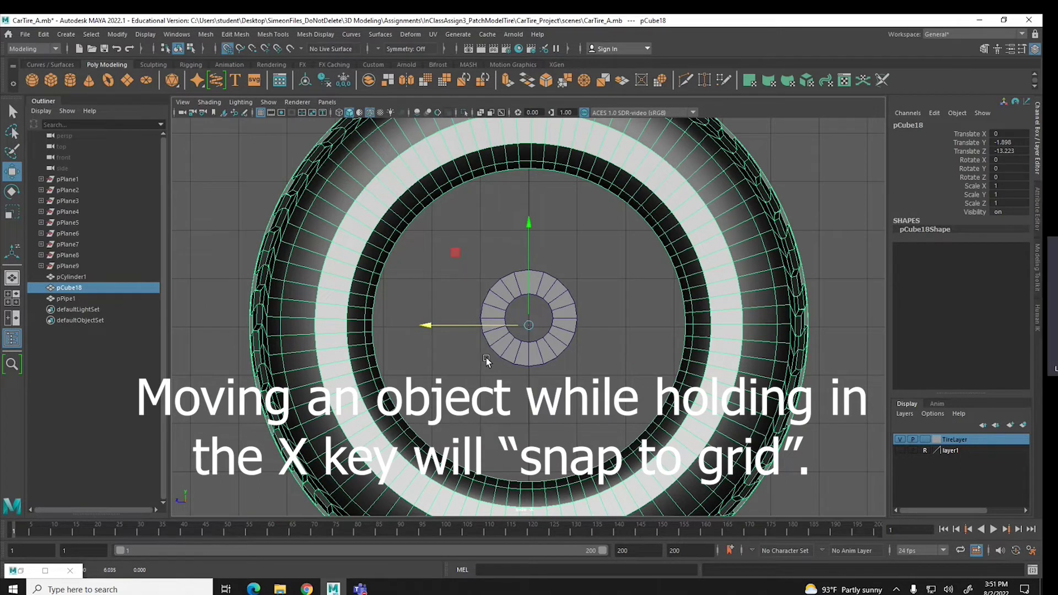
Snap the pipe to the grid at Translate Y 6 and lower the tire to about Translate Y -1.933
{"action": "left_click", "coordinate": [557, 298]}
{"action": "key", "text": "x"}
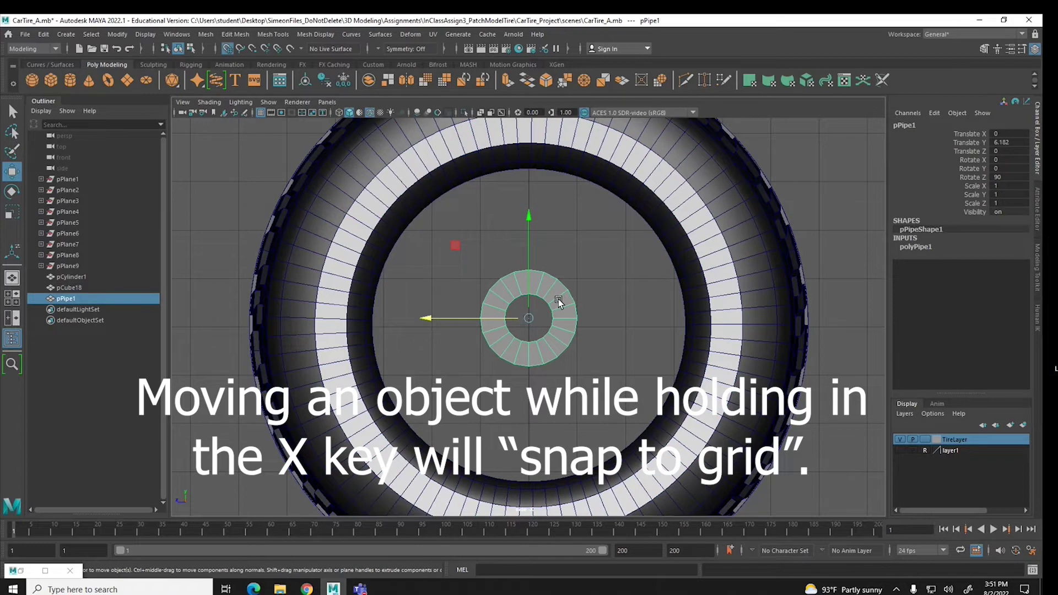
{"action": "left_click_drag", "start_coordinate": [526, 319], "coordinate": [512, 353]}
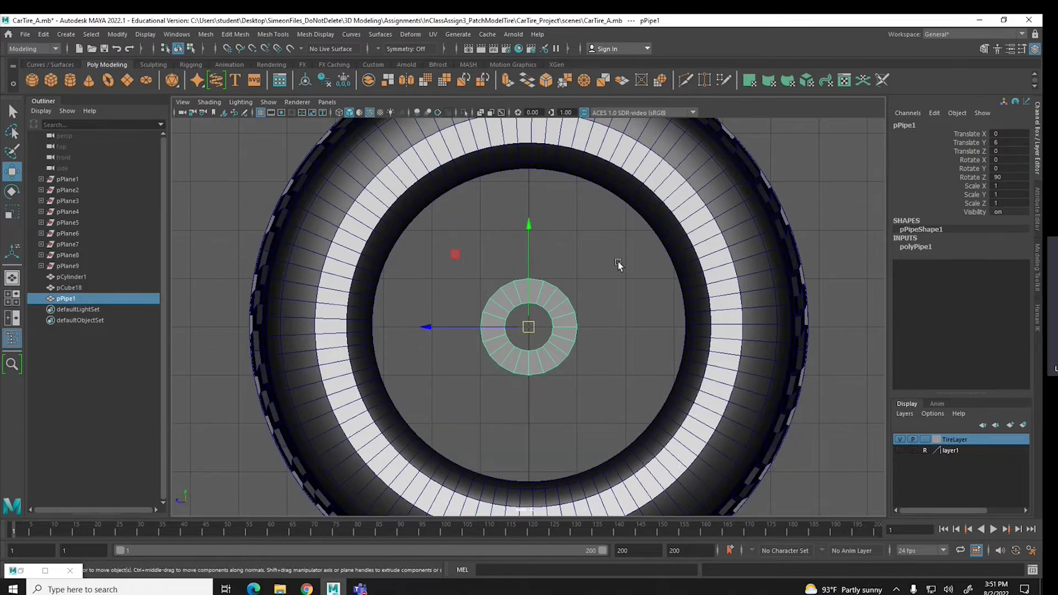
{"action": "left_click", "coordinate": [697, 224]}
{"action": "left_click", "coordinate": [564, 307]}
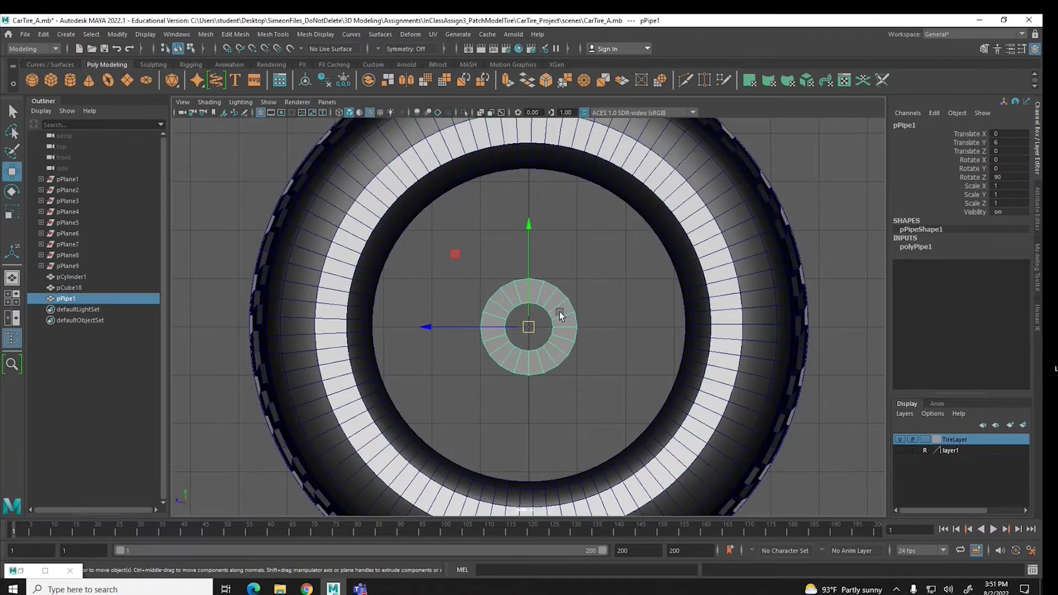
{"action": "key", "text": "x"}
{"action": "left_click_drag", "start_coordinate": [534, 325], "coordinate": [532, 328]}
{"action": "left_click", "coordinate": [703, 260]}
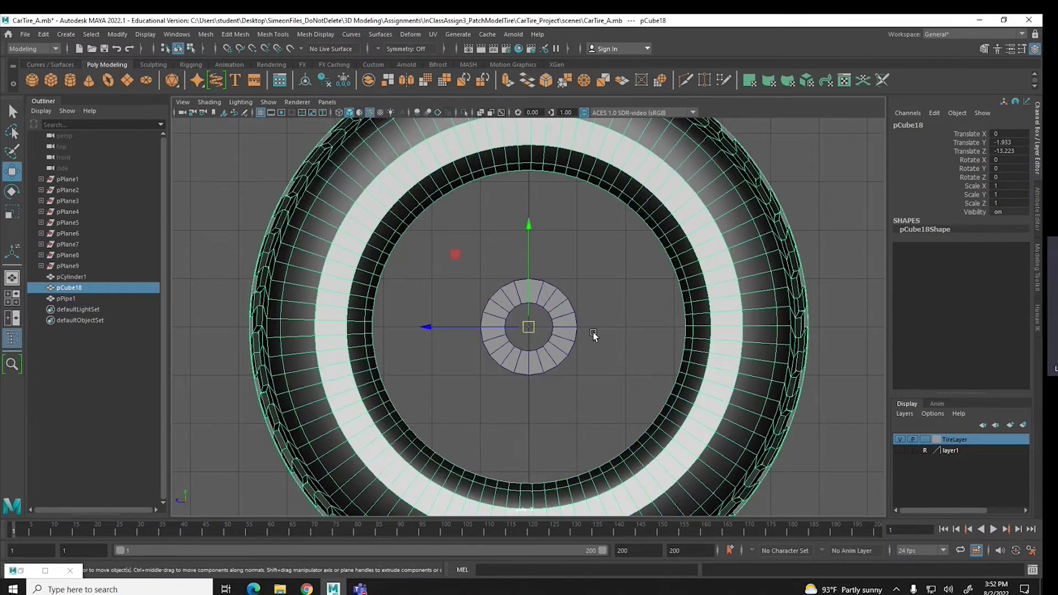
{"action": "left_click", "coordinate": [65, 34]}
{"action": "mouse_move", "coordinate": [86, 77]}
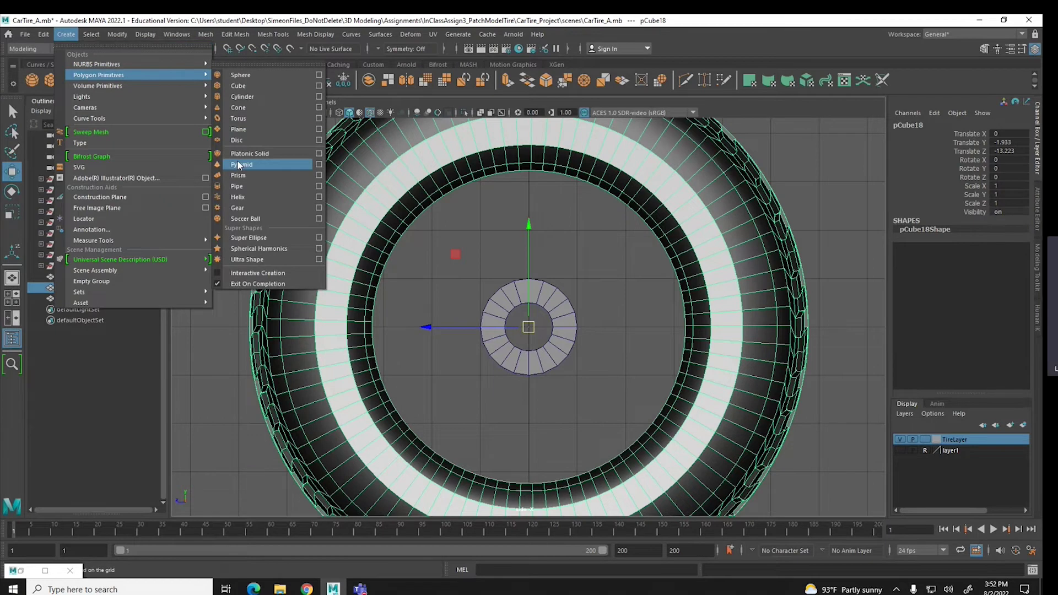
{"action": "left_click", "coordinate": [238, 188]}
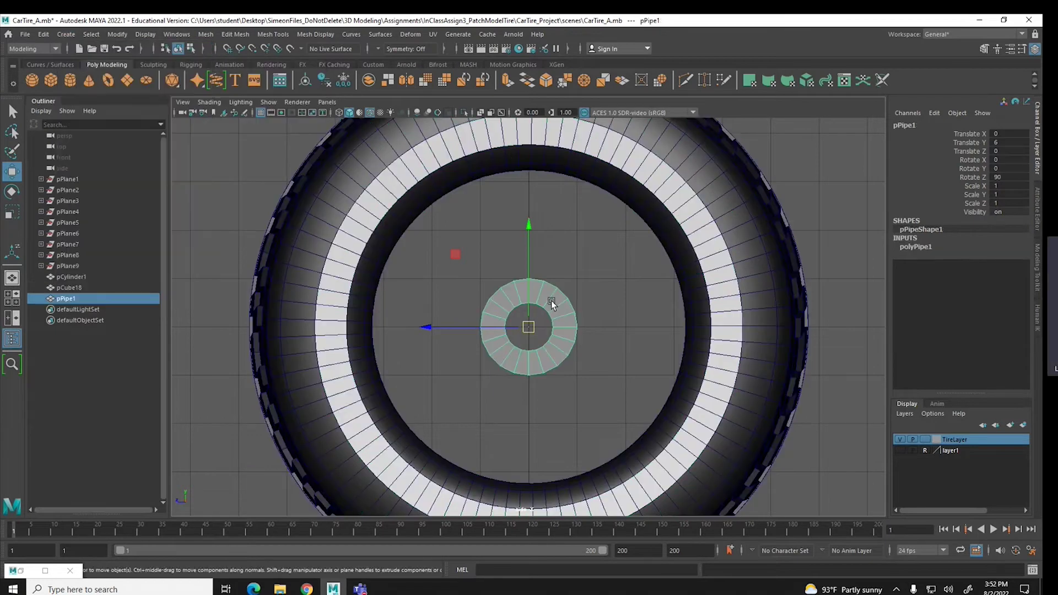
Try 9 axis subdivisions on the pipe and settle on a Subdivisions Axis value of 12
{"action": "key", "text": "space"}
{"action": "key", "text": "space"}
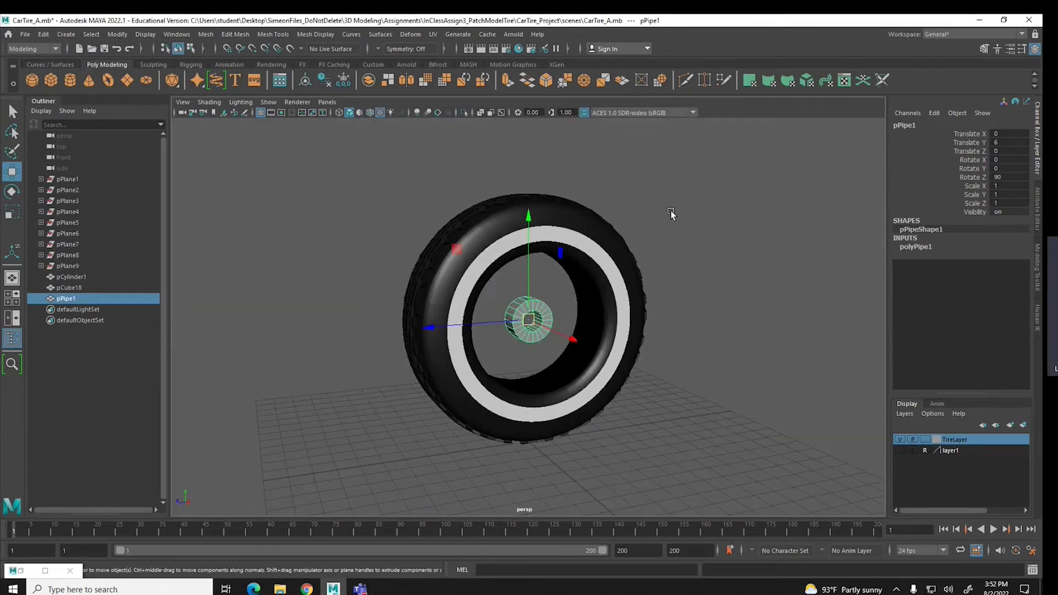
{"action": "key", "text": "f"}
{"action": "left_click_drag", "start_coordinate": [437, 305], "coordinate": [638, 298], "text": "alt"}
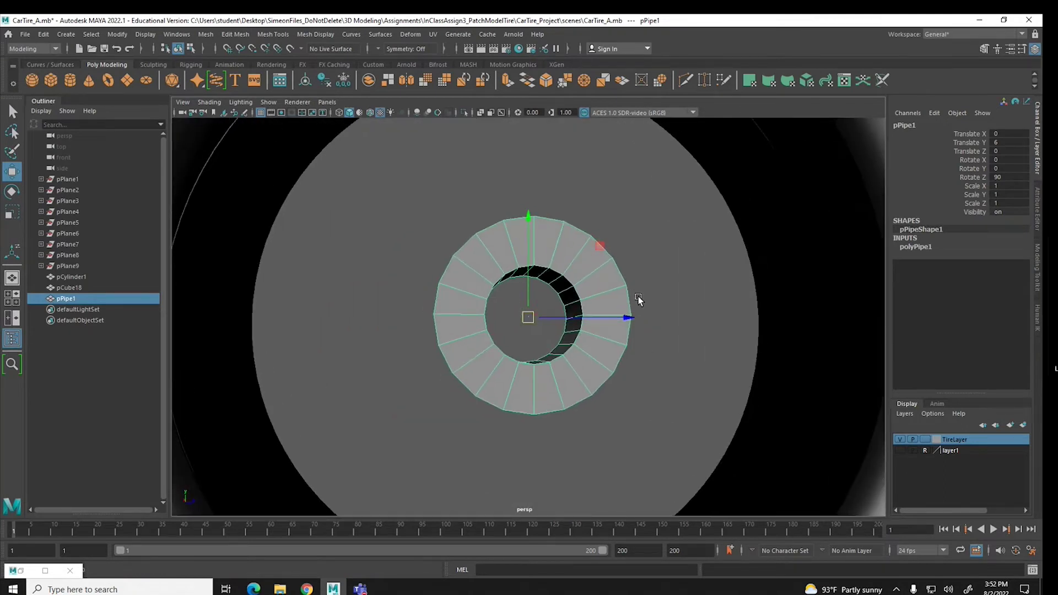
{"action": "left_click_drag", "start_coordinate": [637, 298], "coordinate": [444, 305], "text": "alt"}
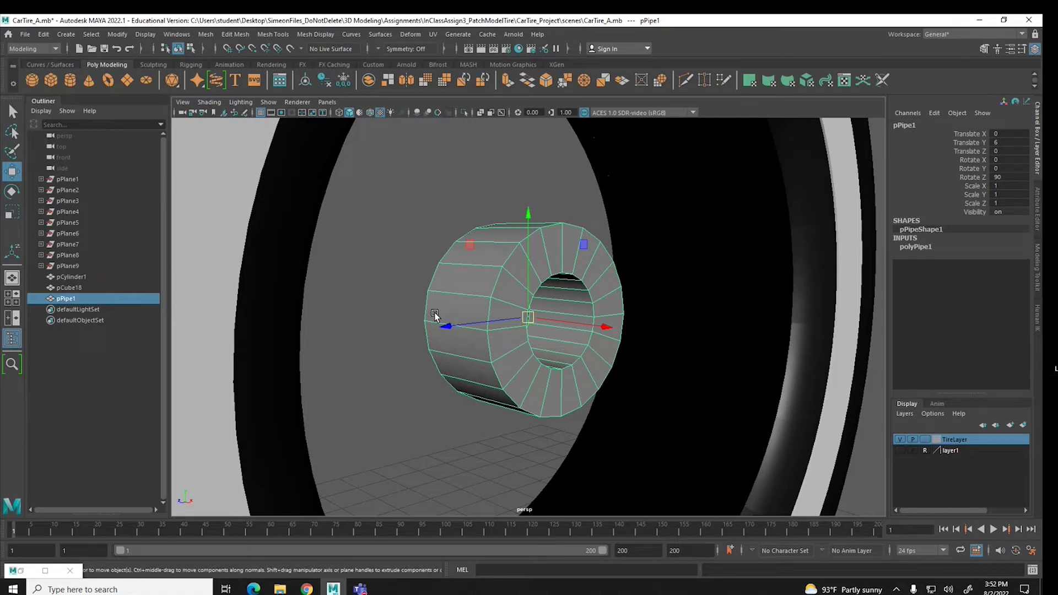
{"action": "left_click", "coordinate": [917, 246]}
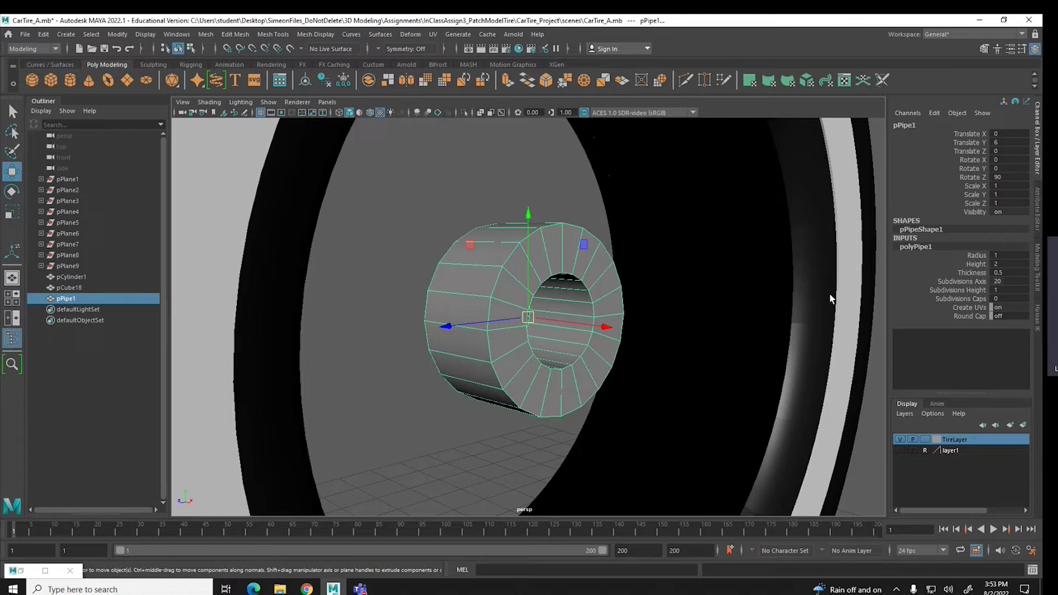
{"action": "double_click", "coordinate": [995, 281]}
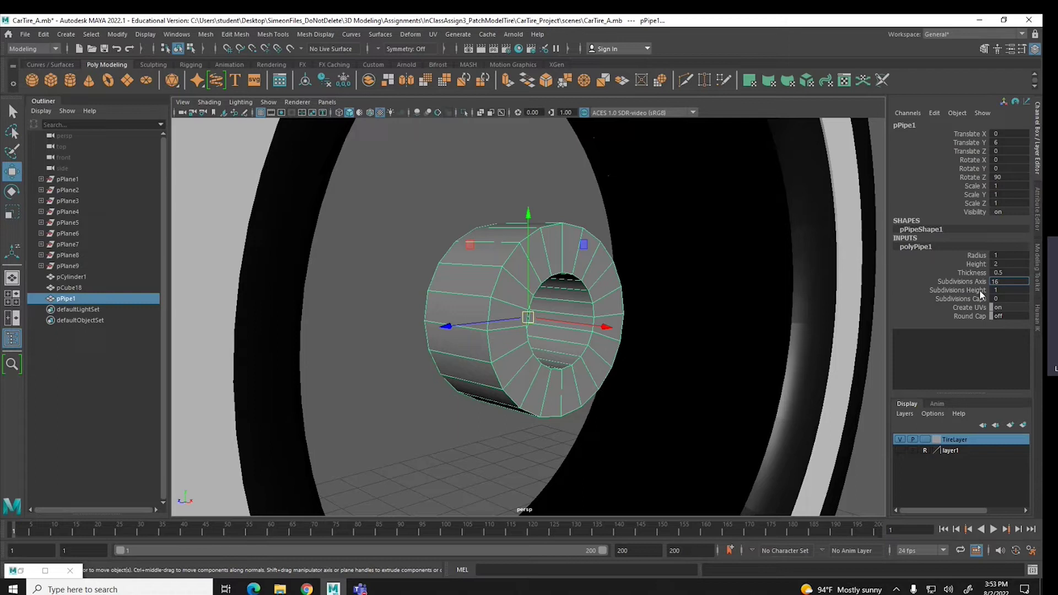
{"action": "key", "text": "BackSpace"}
{"action": "key", "text": "BackSpace"}
{"action": "key", "text": "BackSpace"}
{"action": "type", "text": "9"}
{"action": "key", "text": "Return"}
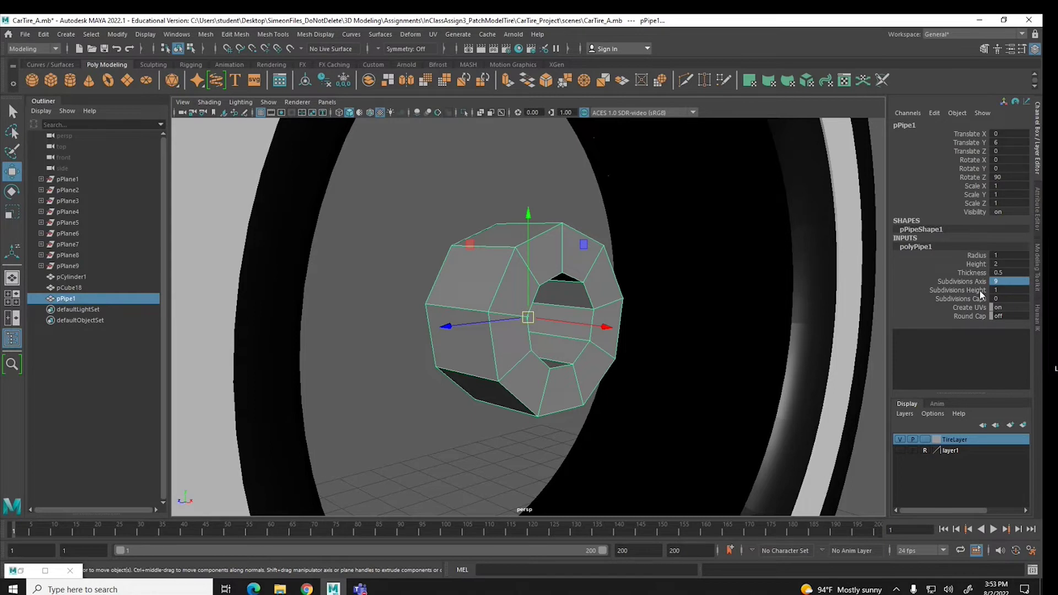
{"action": "type", "text": "12"}
{"action": "key", "text": "Return"}
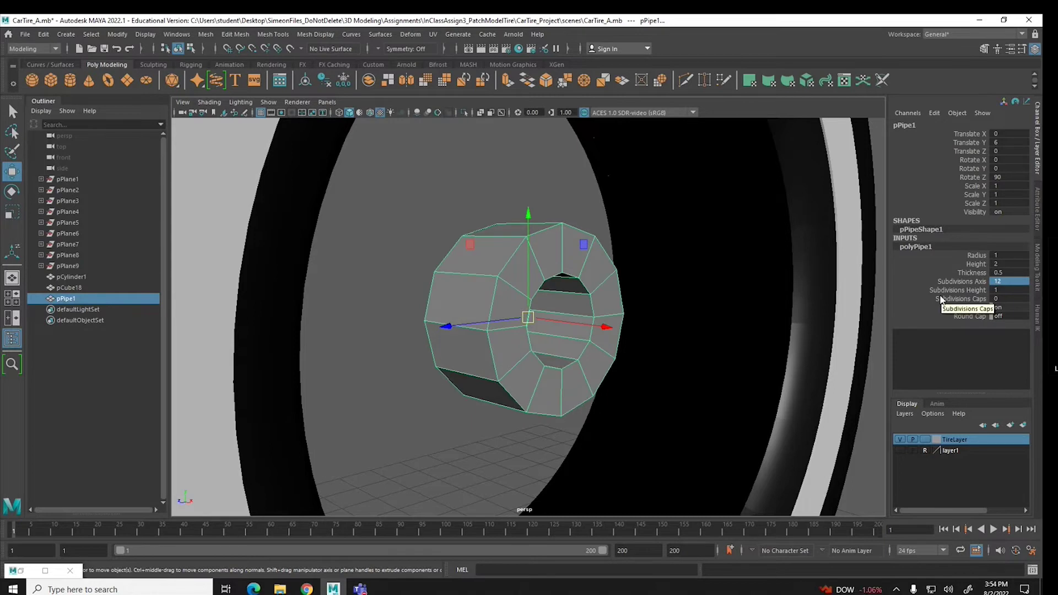
In the side view, scale the pipe uniformly to about 3.424 so it fills the tire's inner opening
{"action": "key", "text": "space"}
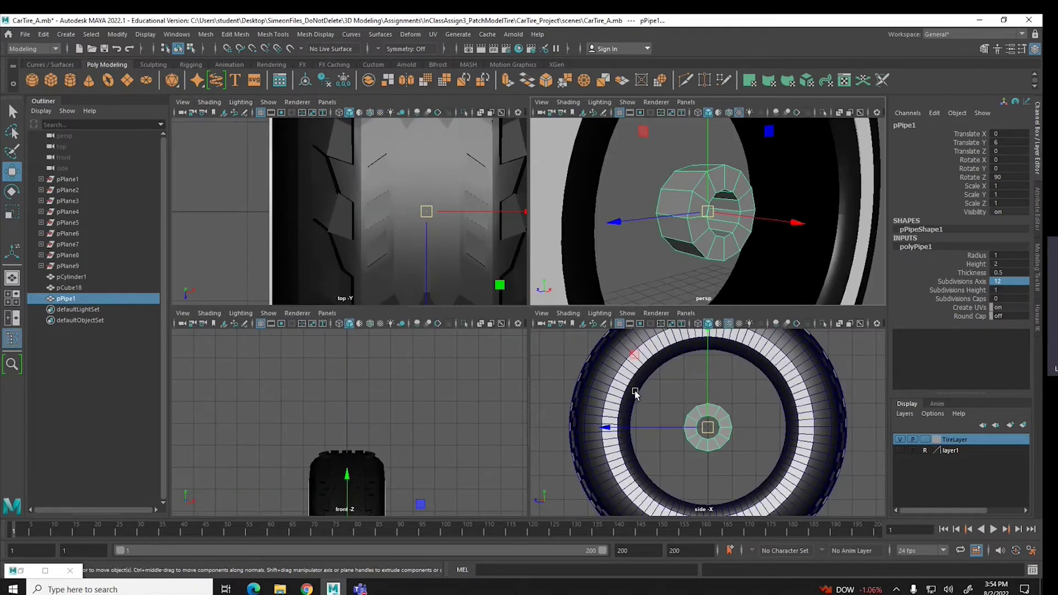
{"action": "key", "text": "space"}
{"action": "key", "text": "r"}
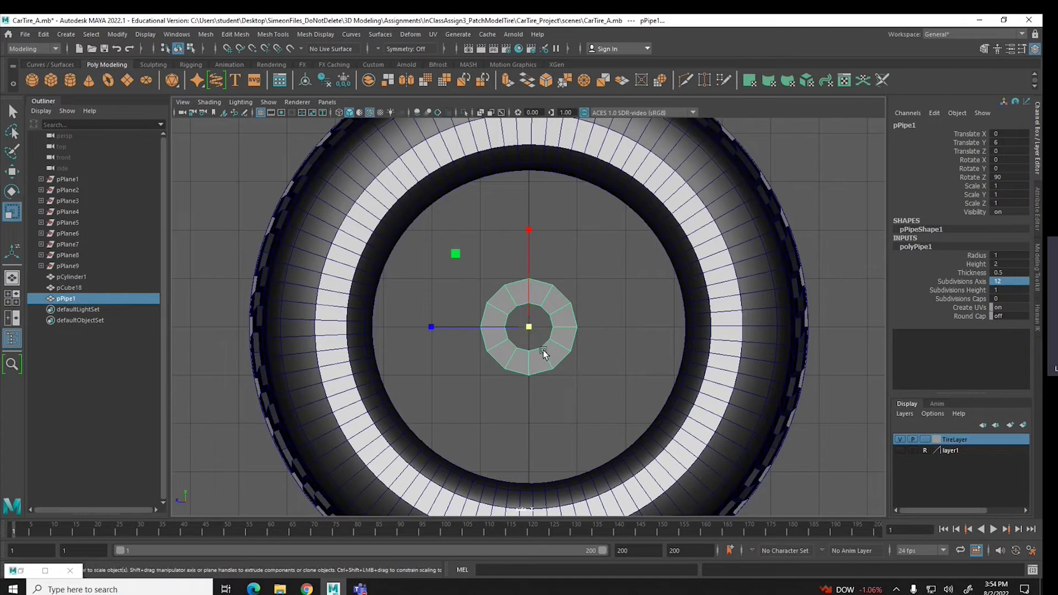
{"action": "left_click_drag", "start_coordinate": [530, 328], "coordinate": [708, 272]}
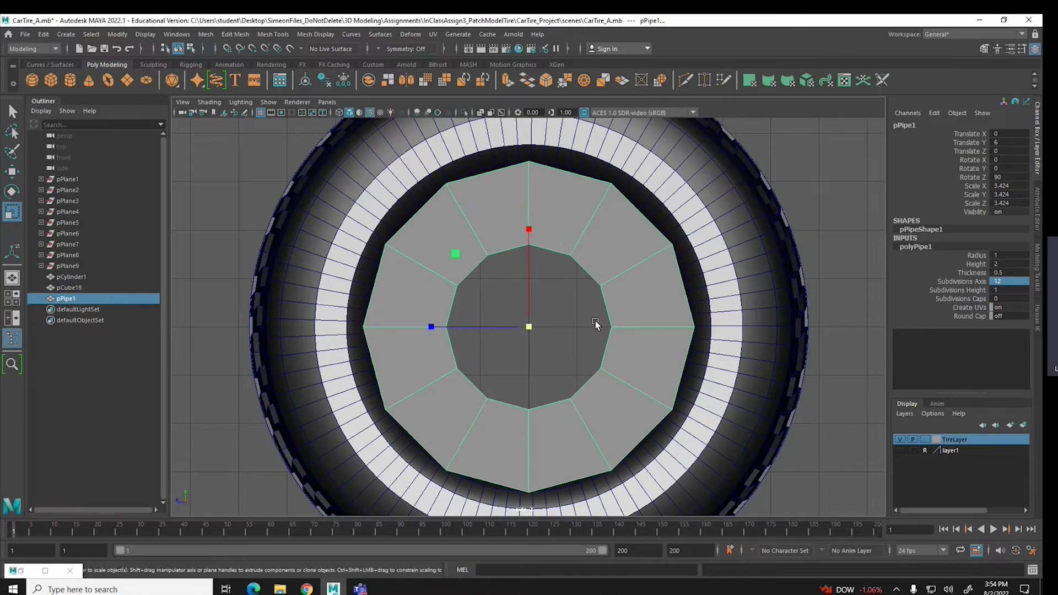
In the front view, display the wireframe and scale the pipe's width to about Scale Y 3.128, just inside the tire's sides
{"action": "key", "text": "space"}
{"action": "key", "text": "space"}
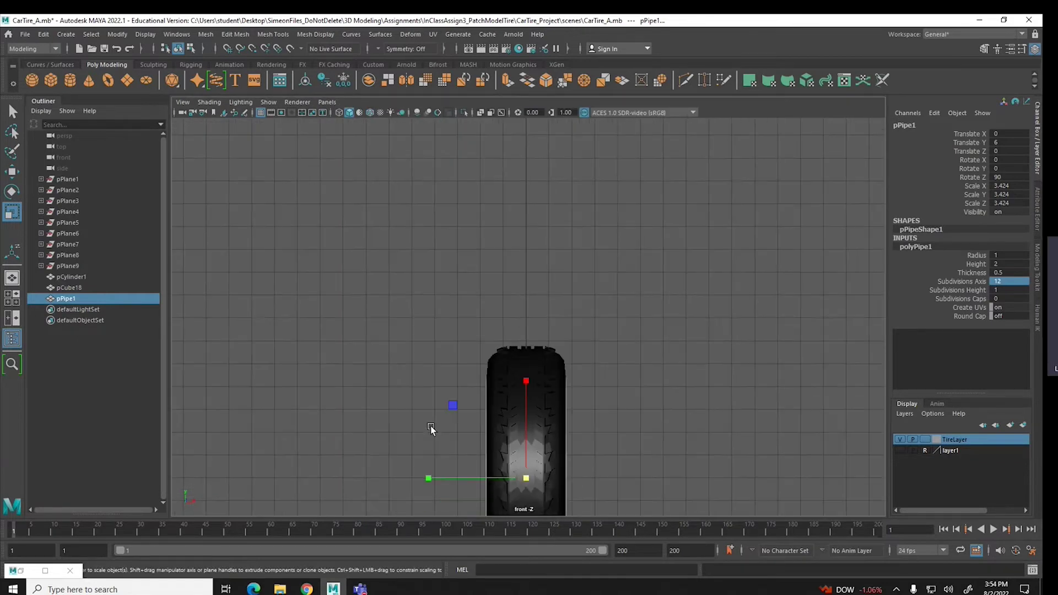
{"action": "left_click_drag", "start_coordinate": [429, 478], "coordinate": [423, 479]}
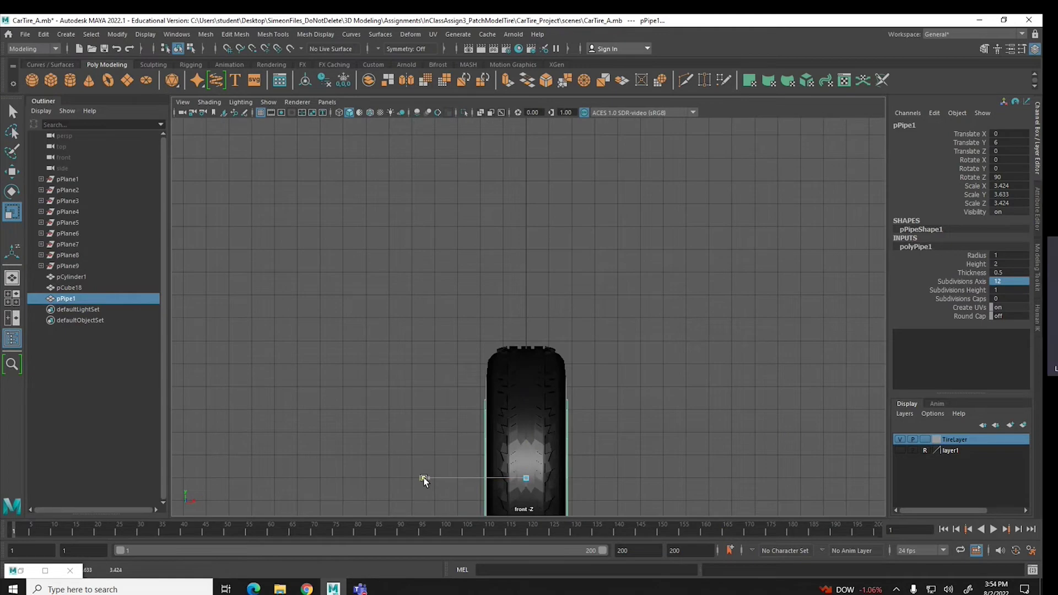
{"action": "left_click_drag", "start_coordinate": [424, 480], "coordinate": [424, 480]}
{"action": "key", "text": "f"}
{"action": "key", "text": "4"}
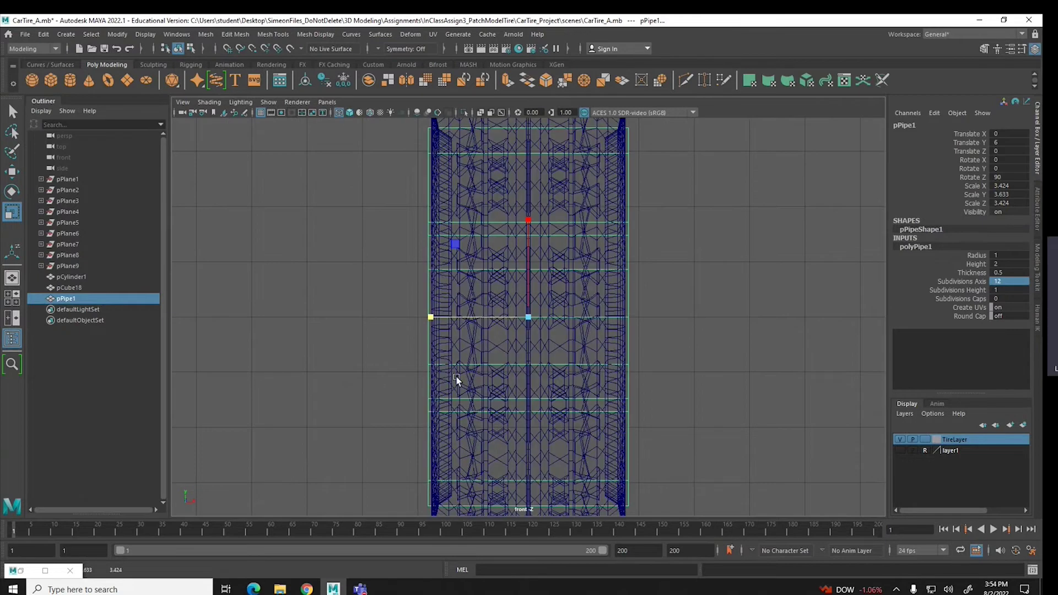
{"action": "left_click_drag", "start_coordinate": [432, 317], "coordinate": [433, 318]}
{"action": "left_click_drag", "start_coordinate": [430, 318], "coordinate": [446, 316]}
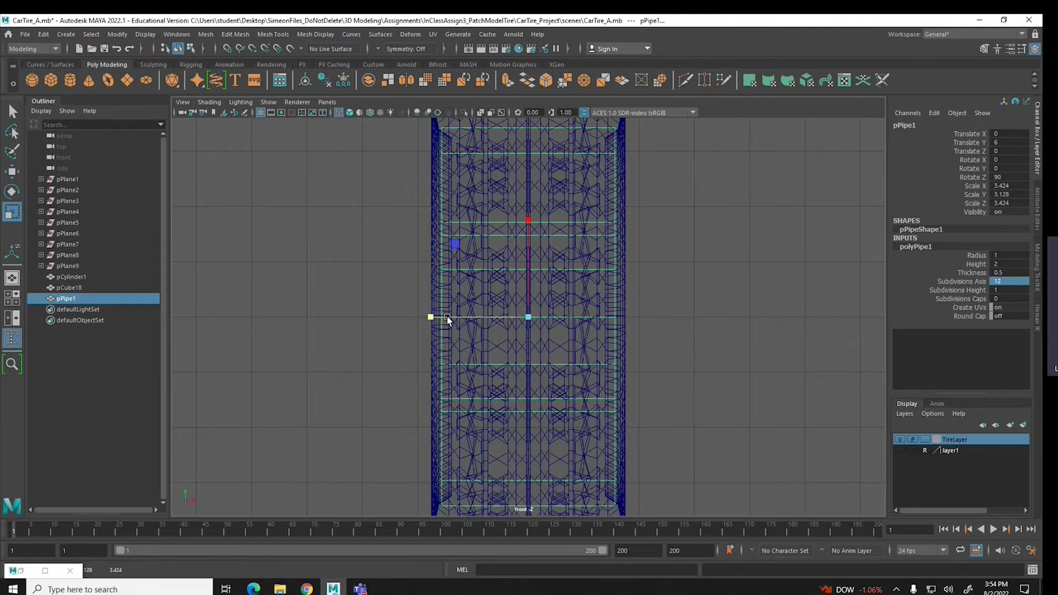
In the perspective view, widen the pipe to about Scale Y 3.294 and view it from the tire's other side
{"action": "key", "text": "space"}
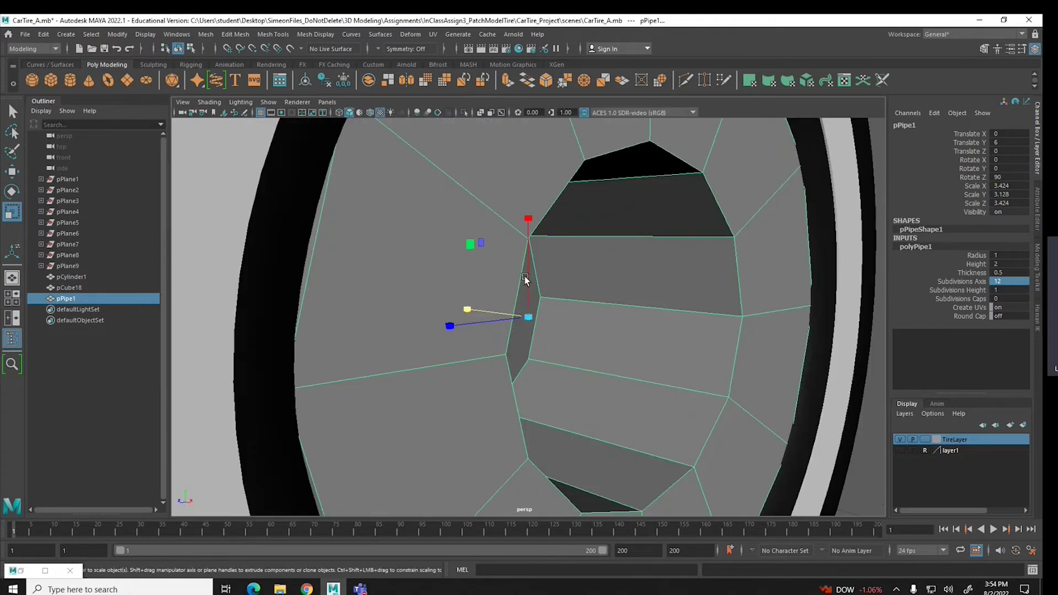
{"action": "scroll", "coordinate": [513, 273], "scroll_direction": "down", "scroll_amount": 3}
{"action": "left_click_drag", "start_coordinate": [466, 309], "coordinate": [570, 311]}
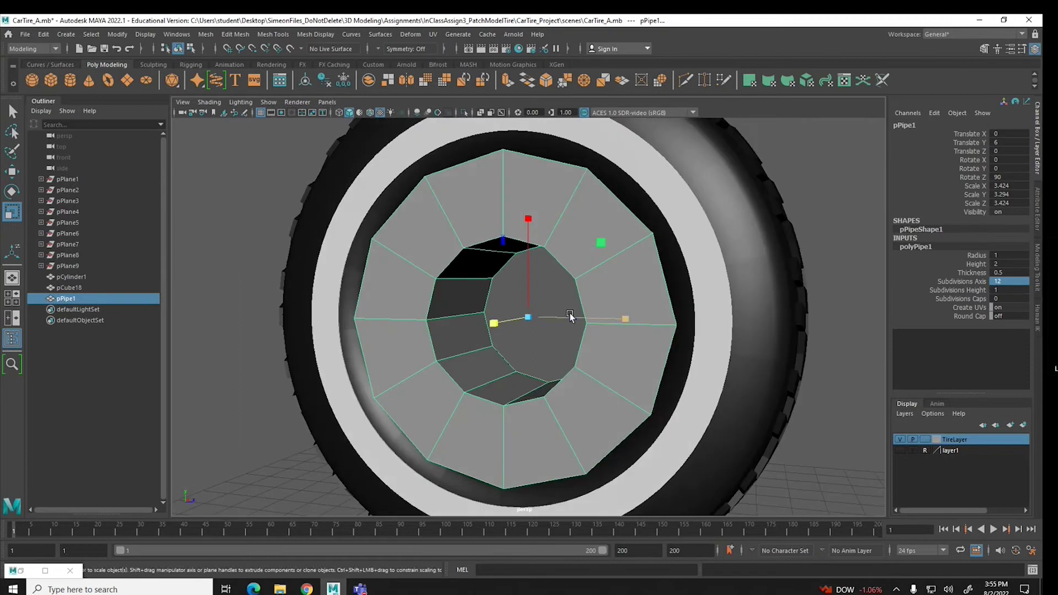
Set the pipe's Thickness to 0.2
{"action": "left_click", "coordinate": [970, 273]}
{"action": "middle_click_drag", "start_coordinate": [791, 295], "coordinate": [791, 296]}
{"action": "left_click_drag", "start_coordinate": [814, 300], "coordinate": [631, 309], "text": "alt"}
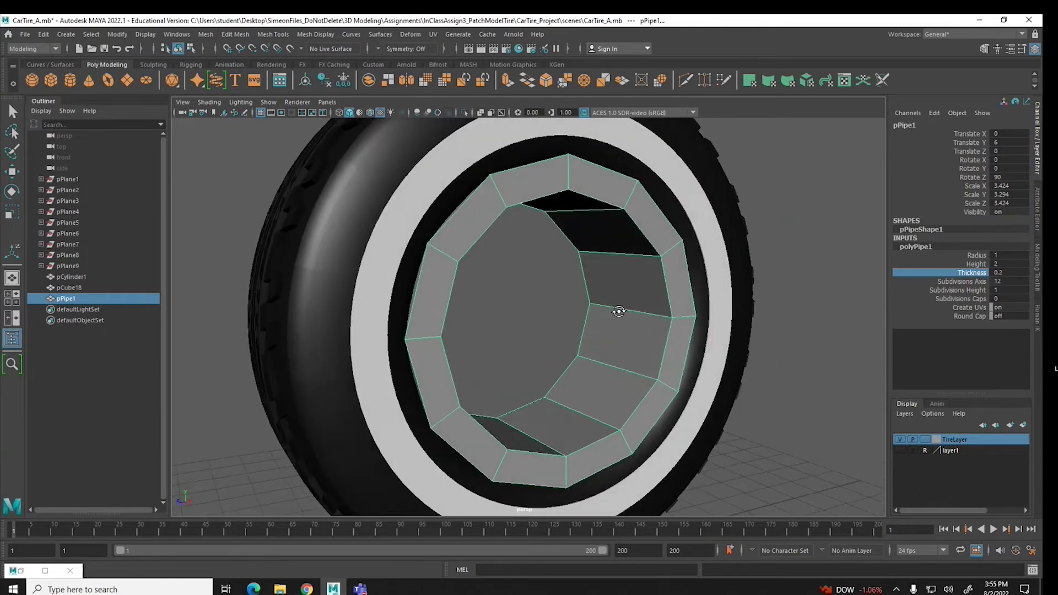
Set TireLayer to reference display and create a new display layer from the selected pipe
{"action": "key", "text": "r"}
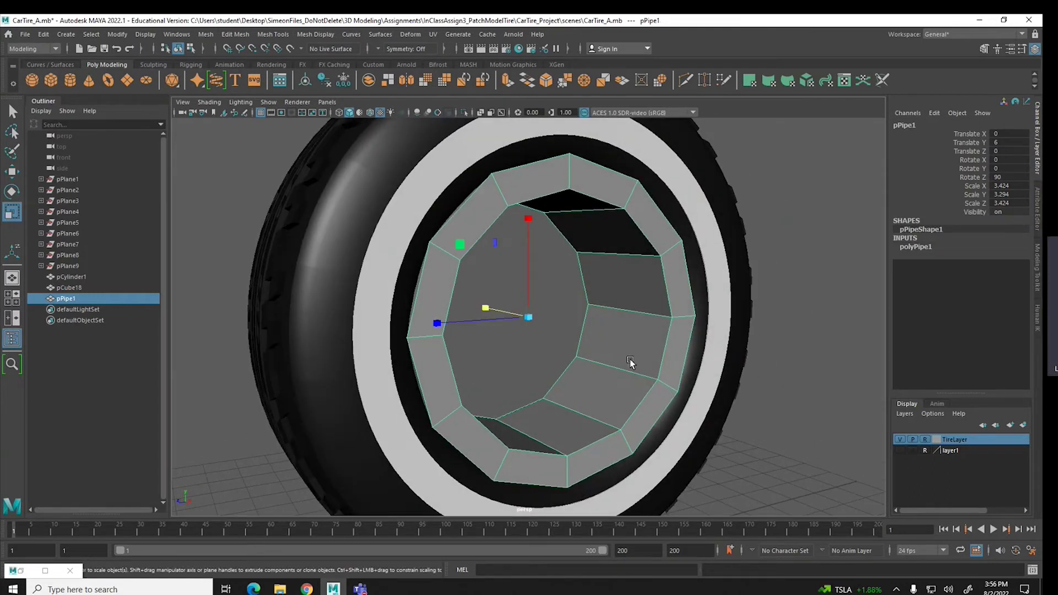
{"action": "left_click", "coordinate": [904, 413]}
{"action": "left_click", "coordinate": [908, 436]}
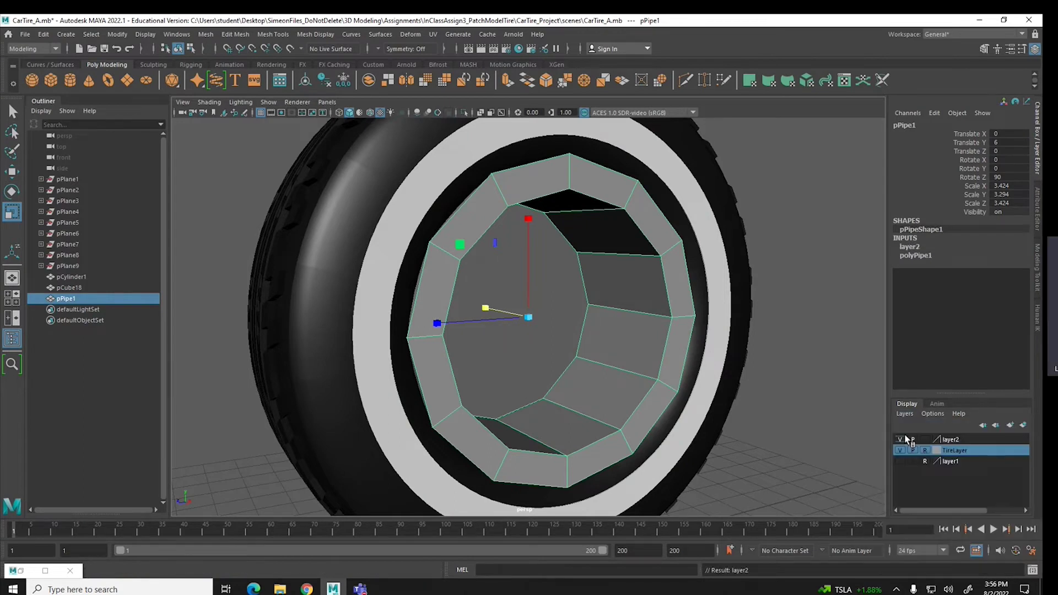
{"action": "left_click", "coordinate": [819, 441]}
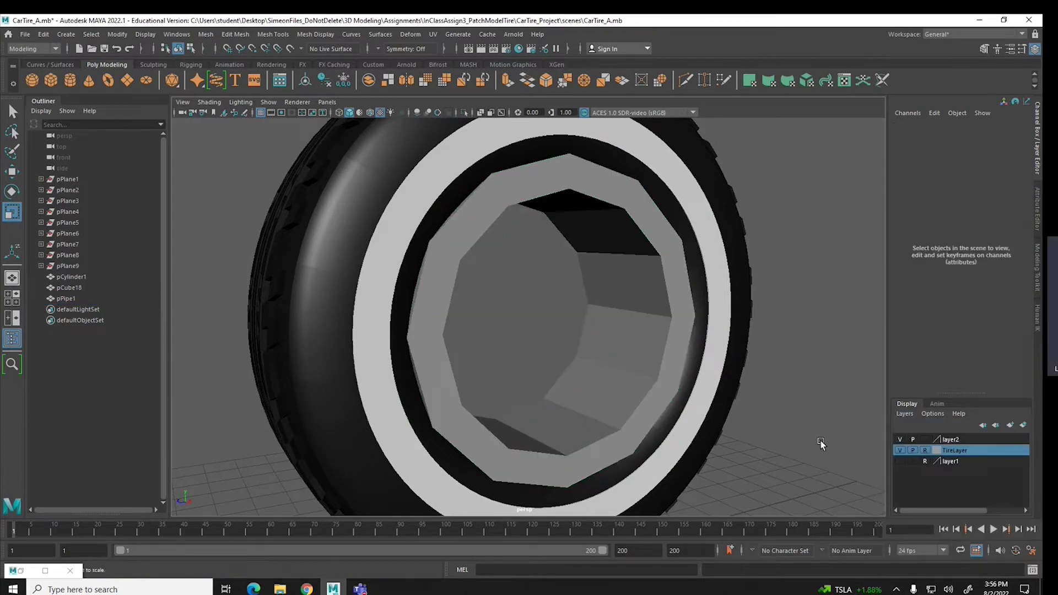
Select the pipe again and show it as wireframe in the side view
{"action": "left_click", "coordinate": [661, 389]}
{"action": "left_click_drag", "start_coordinate": [660, 388], "coordinate": [553, 389], "text": "alt"}
{"action": "key", "text": "space"}
{"action": "key", "text": "space"}
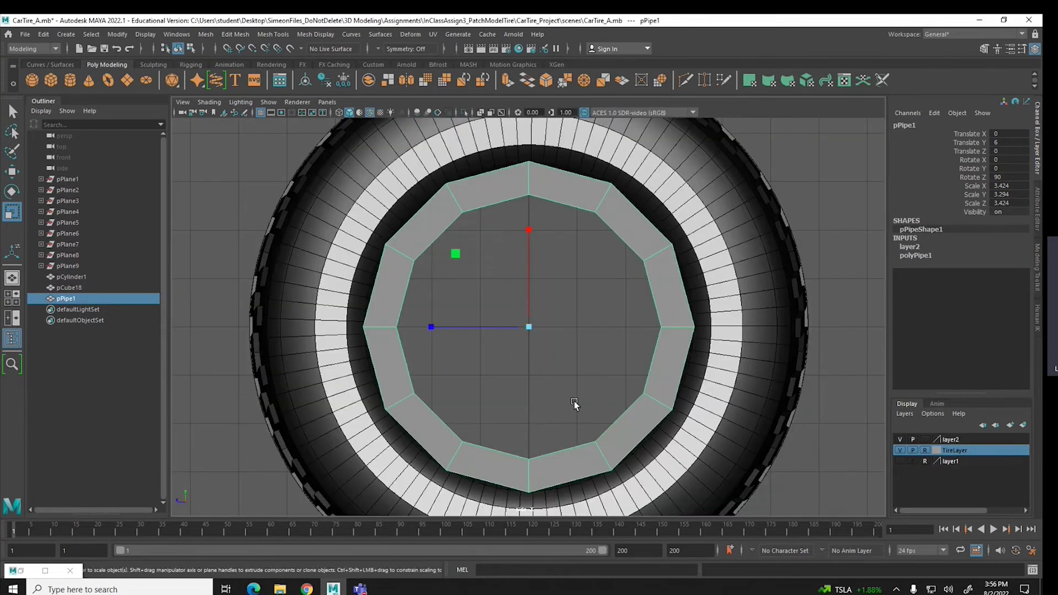
{"action": "scroll", "coordinate": [438, 296], "scroll_direction": "up", "scroll_amount": 2}
{"action": "key", "text": "4"}
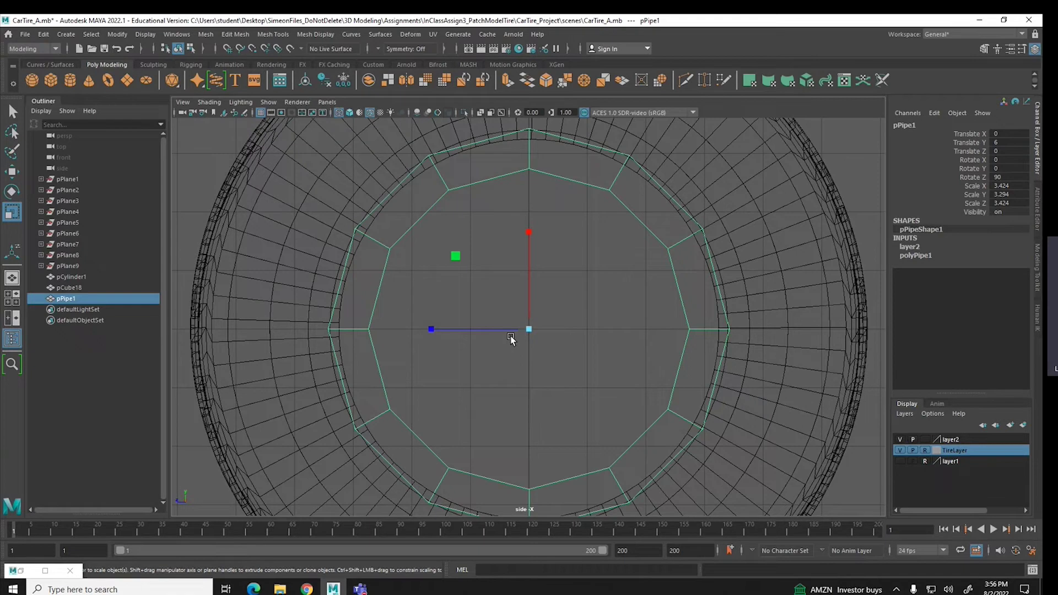
Set the pipe's Subdivisions Height to 4 and return to the perspective view
{"action": "left_click", "coordinate": [928, 258]}
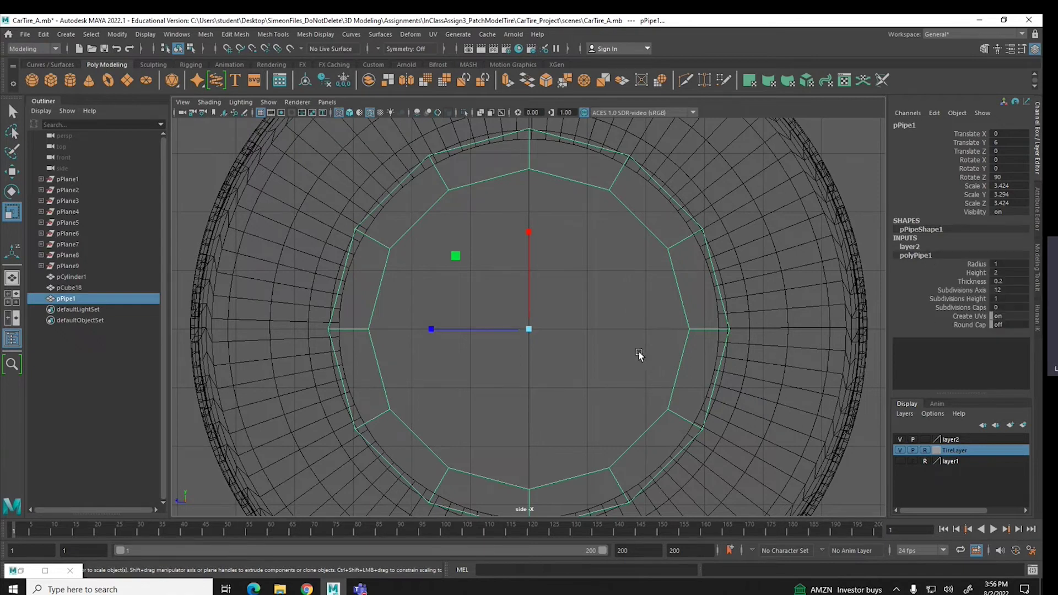
{"action": "double_click", "coordinate": [1008, 299]}
{"action": "type", "text": "4"}
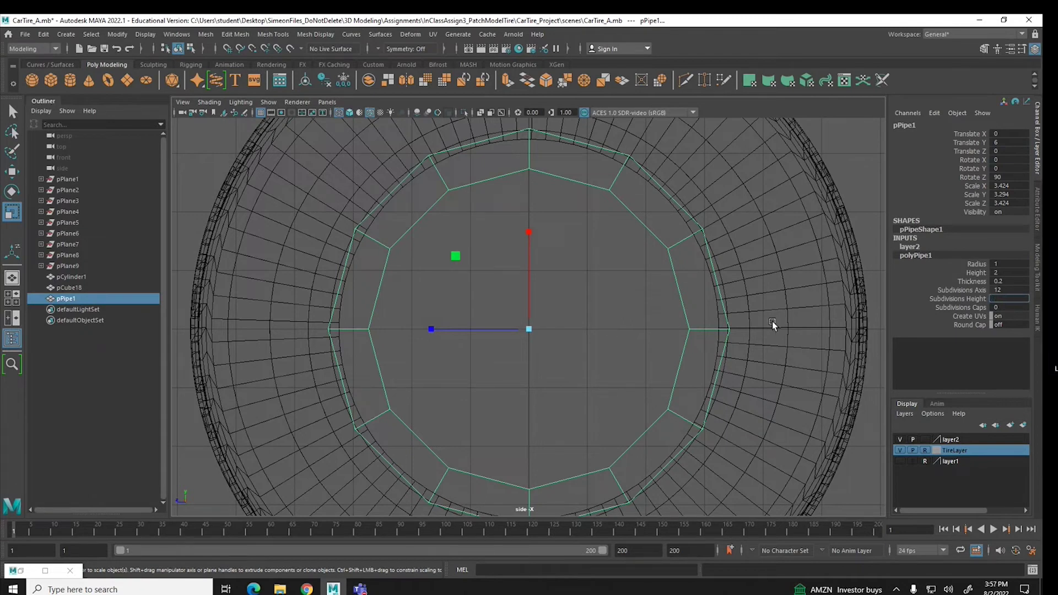
{"action": "left_click", "coordinate": [532, 311]}
{"action": "key", "text": "space"}
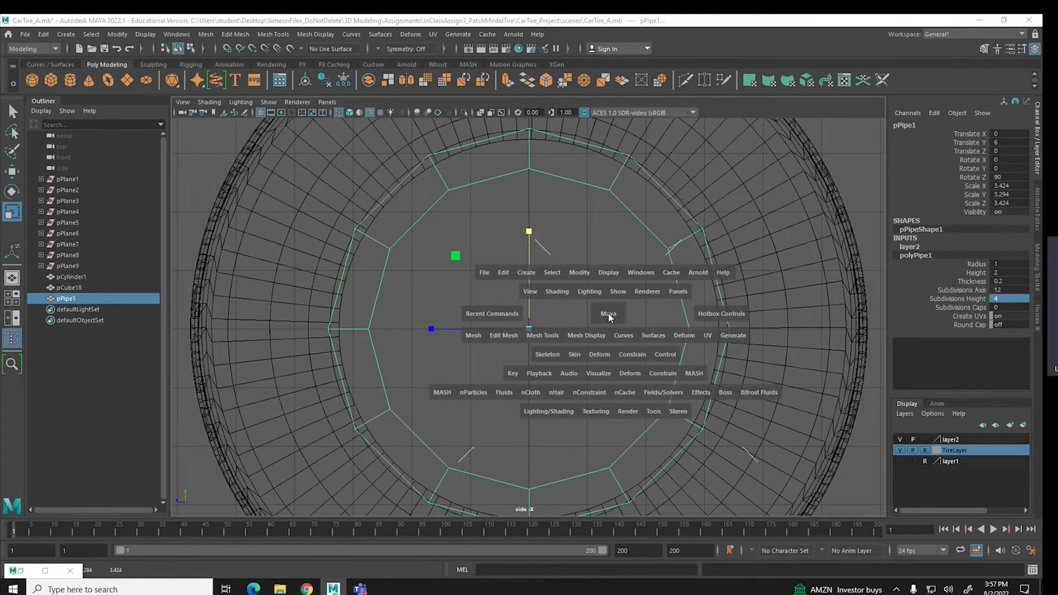
{"action": "key", "text": "space"}
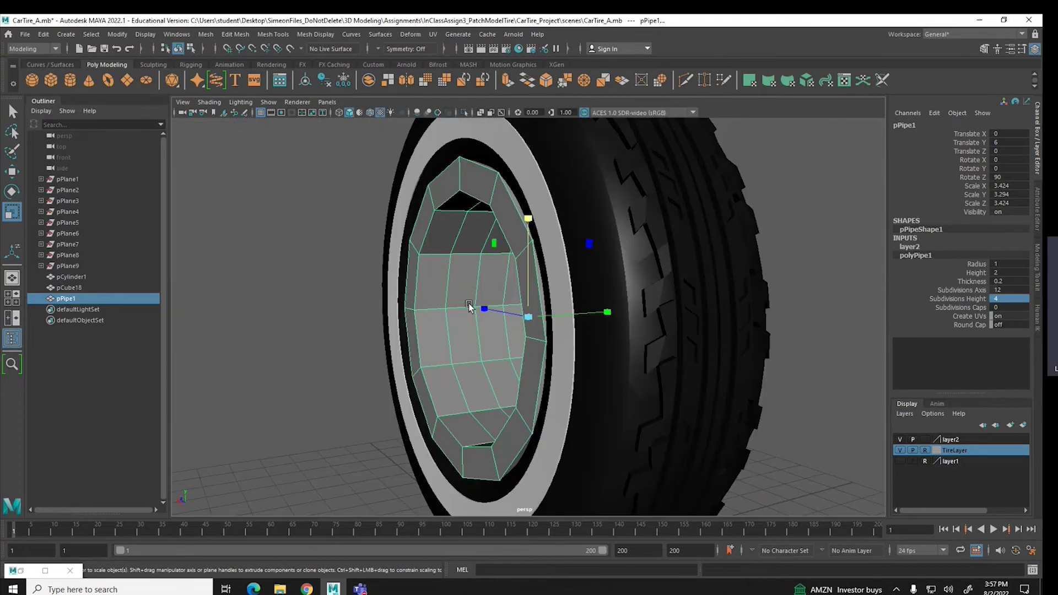
Try Subdivisions Caps values of 2 and 3 on the pipe, and undo the last smoothness display change
{"action": "left_click_drag", "start_coordinate": [480, 314], "coordinate": [606, 346], "text": "alt"}
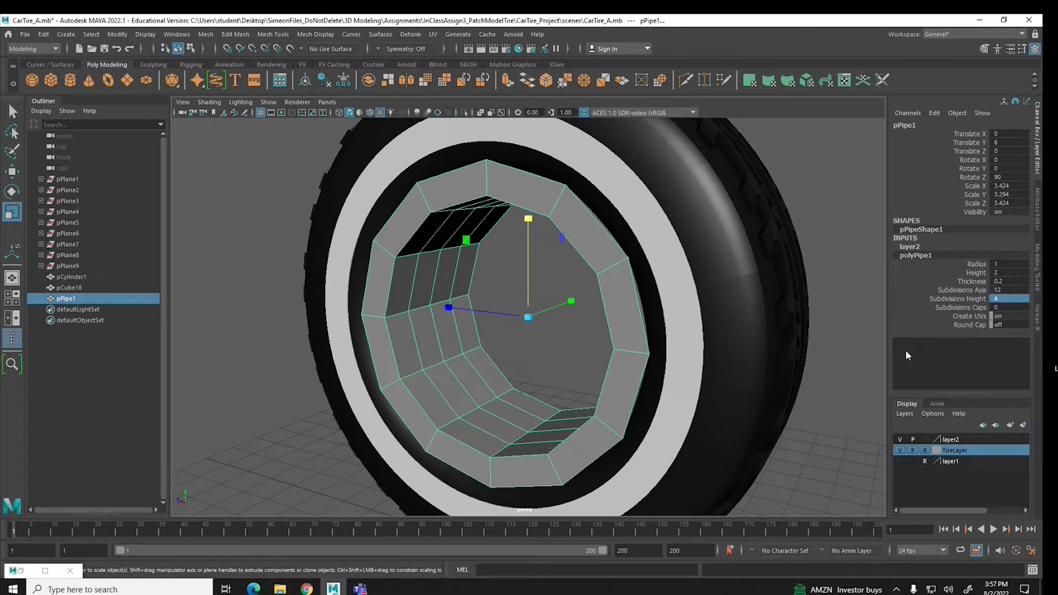
{"action": "double_click", "coordinate": [1010, 308]}
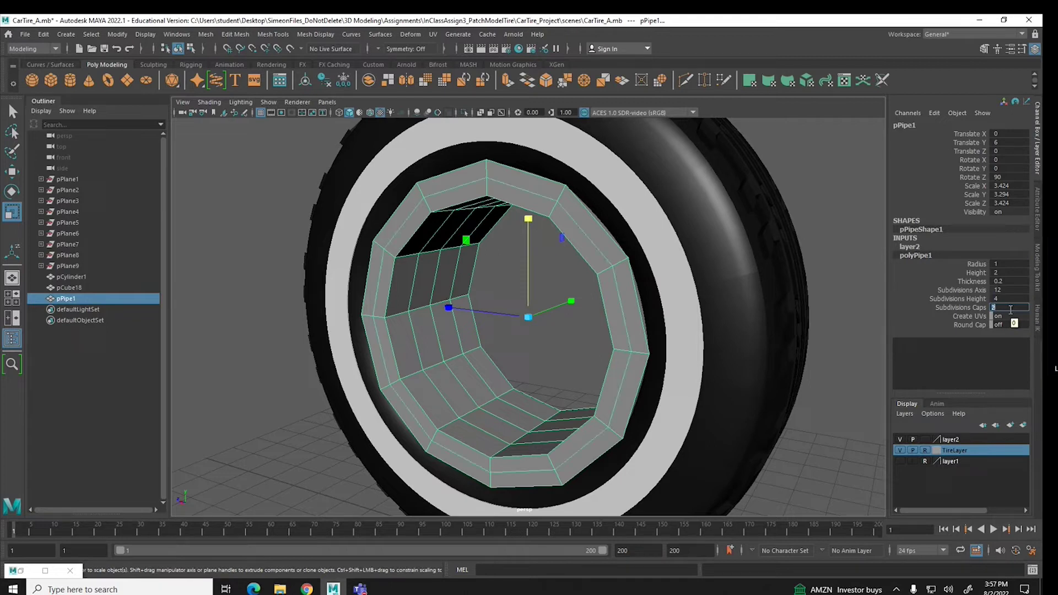
{"action": "type", "text": "3"}
{"action": "key", "text": "Return"}
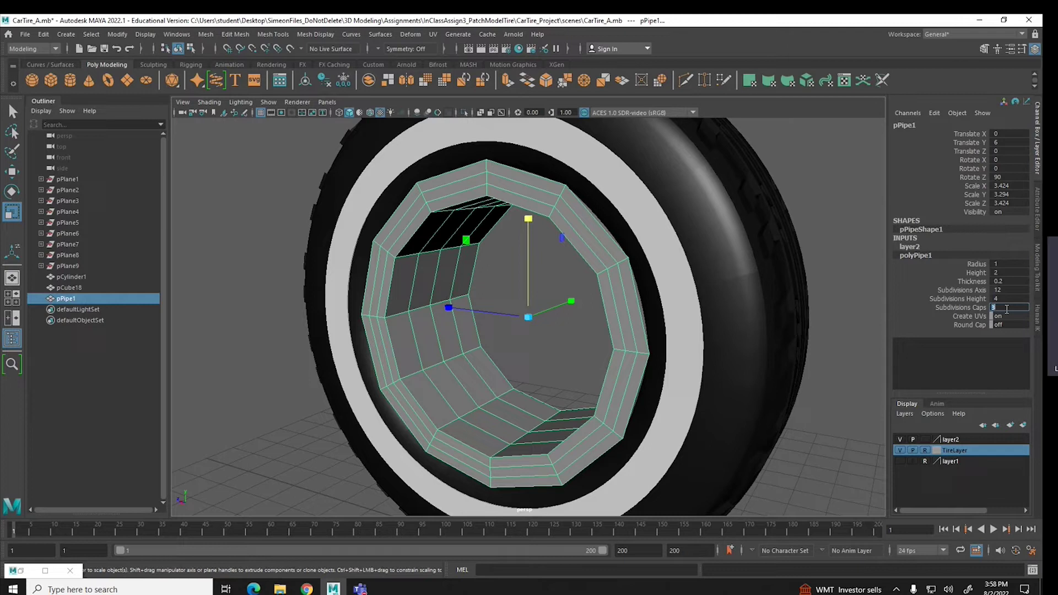
{"action": "left_click", "coordinate": [628, 287]}
{"action": "key", "text": "1"}
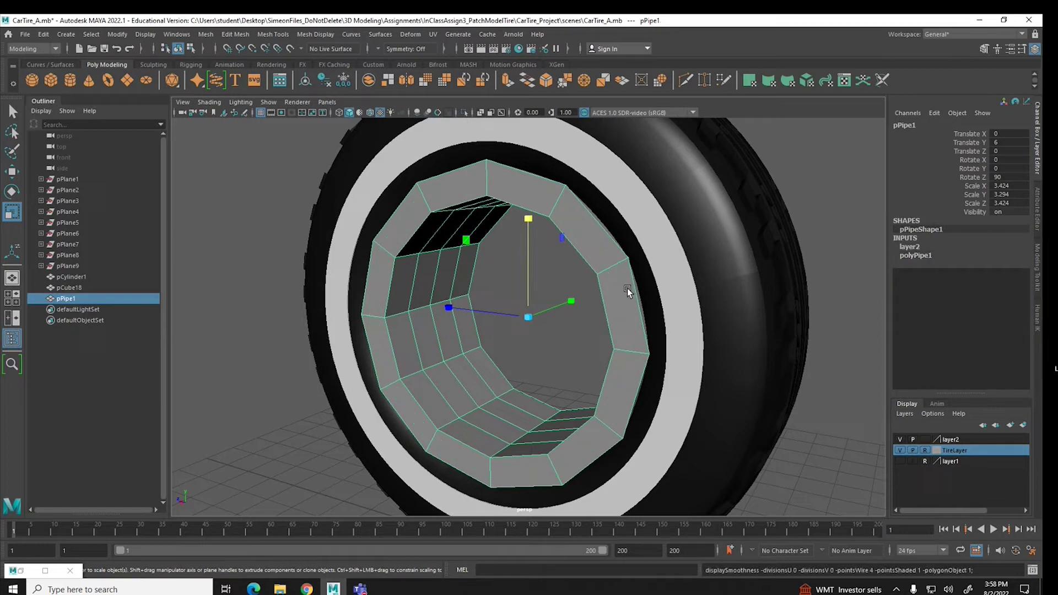
{"action": "key", "text": "ctrl+z"}
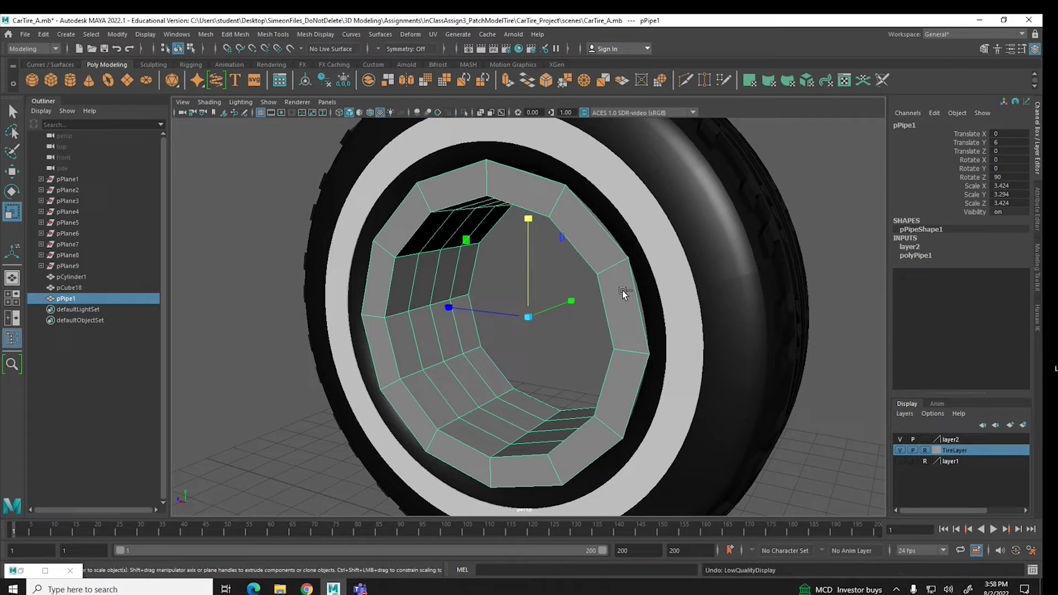
Set the pipe's Subdivisions Caps to 3 in its polyPipe1 inputs
{"action": "left_click", "coordinate": [911, 257]}
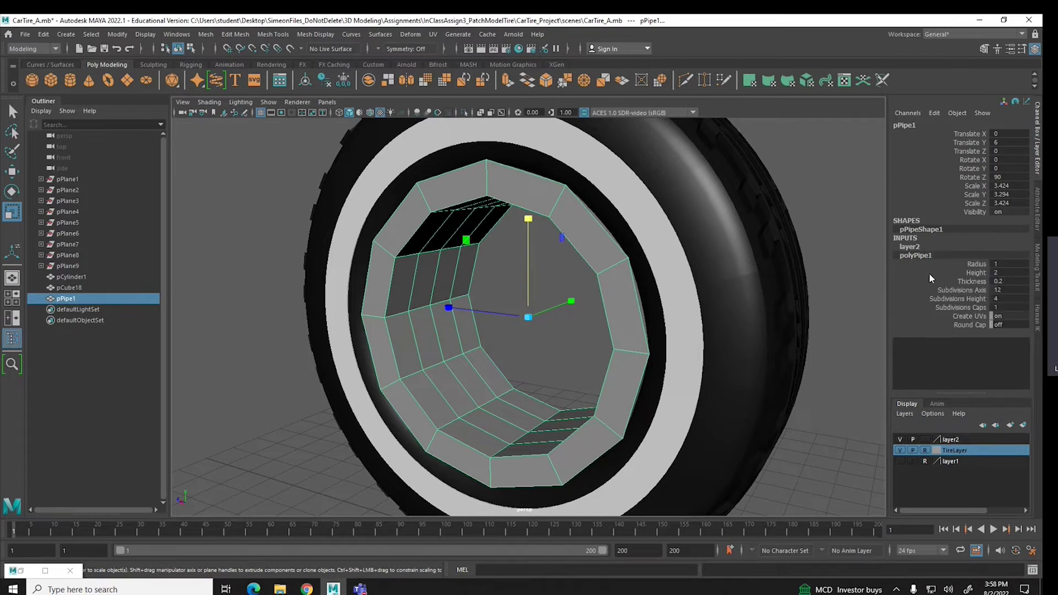
{"action": "left_click", "coordinate": [1012, 308]}
{"action": "type", "text": "3"}
{"action": "key", "text": "Return"}
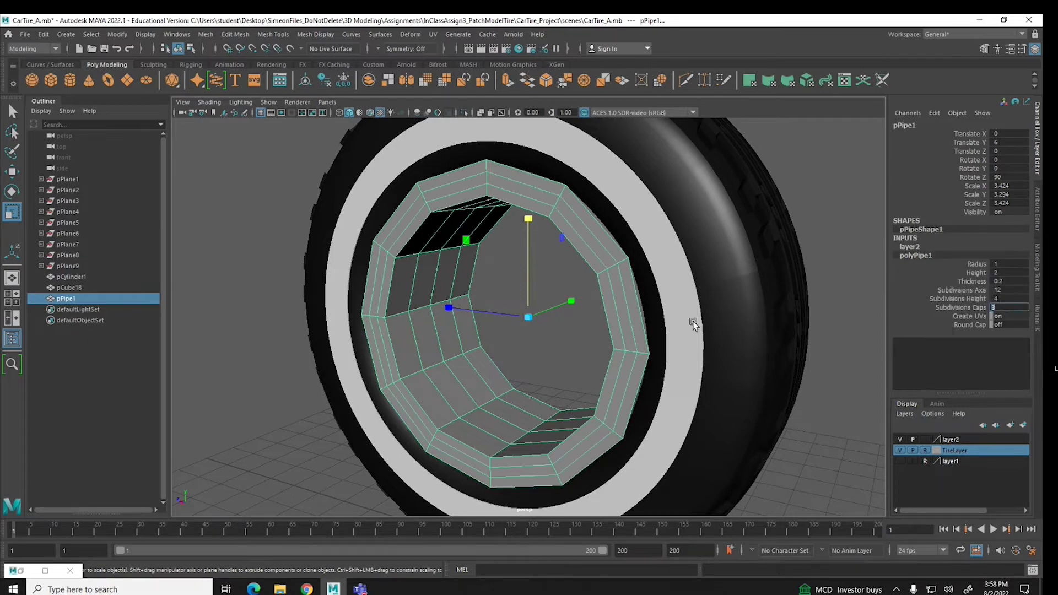
Turn on the smooth mesh preview for the pipe and inspect the rounded rim inside the tire
{"action": "key", "text": "1"}
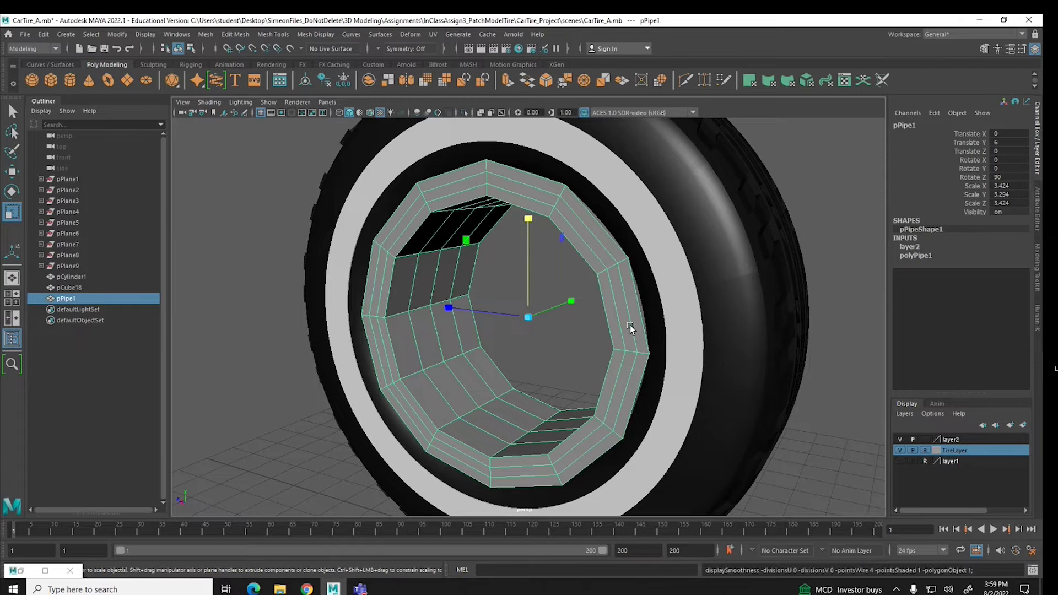
{"action": "left_click", "coordinate": [600, 334]}
{"action": "left_click", "coordinate": [609, 331]}
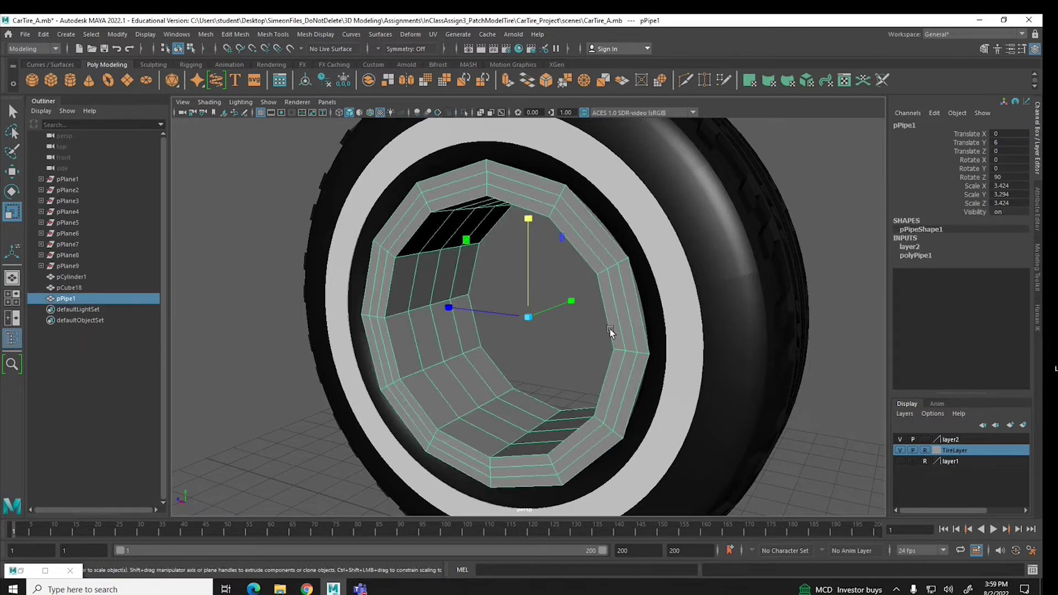
{"action": "key", "text": "3"}
{"action": "left_click", "coordinate": [586, 342]}
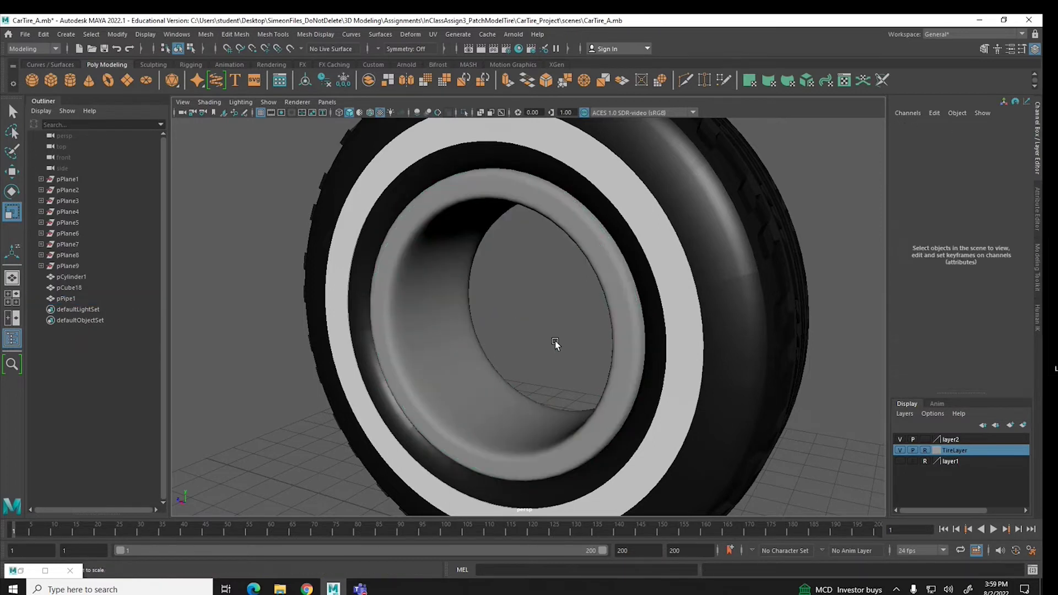
{"action": "left_click_drag", "start_coordinate": [541, 345], "coordinate": [652, 337], "text": "alt"}
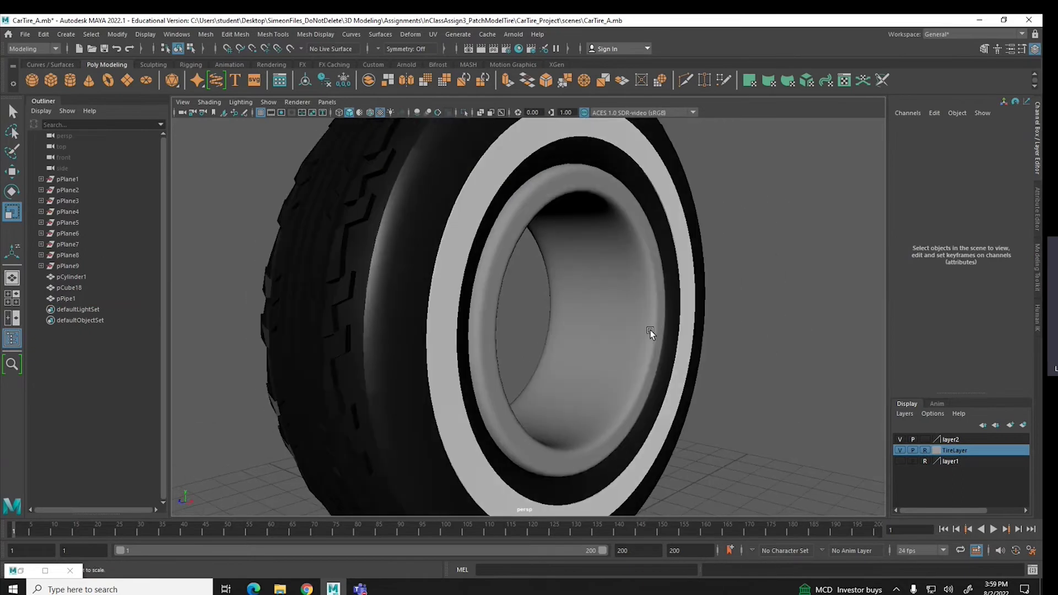
In the side view, scale the smoothed pipe uniformly to about Scale X 3.473 to meet the tire's inner edge, and check it in perspective
{"action": "left_click", "coordinate": [651, 334]}
{"action": "key", "text": "space"}
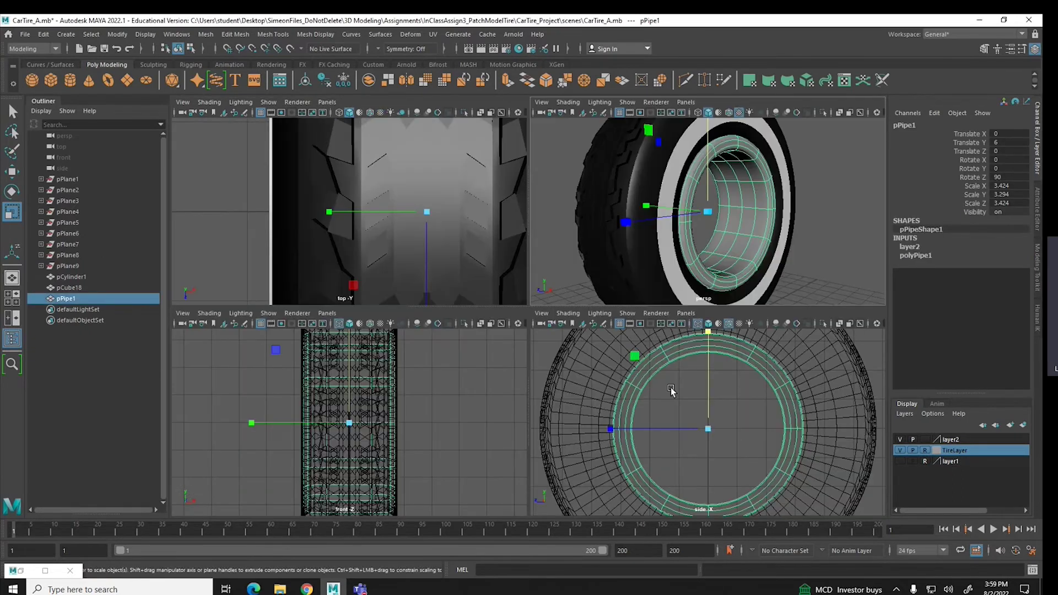
{"action": "key", "text": "space"}
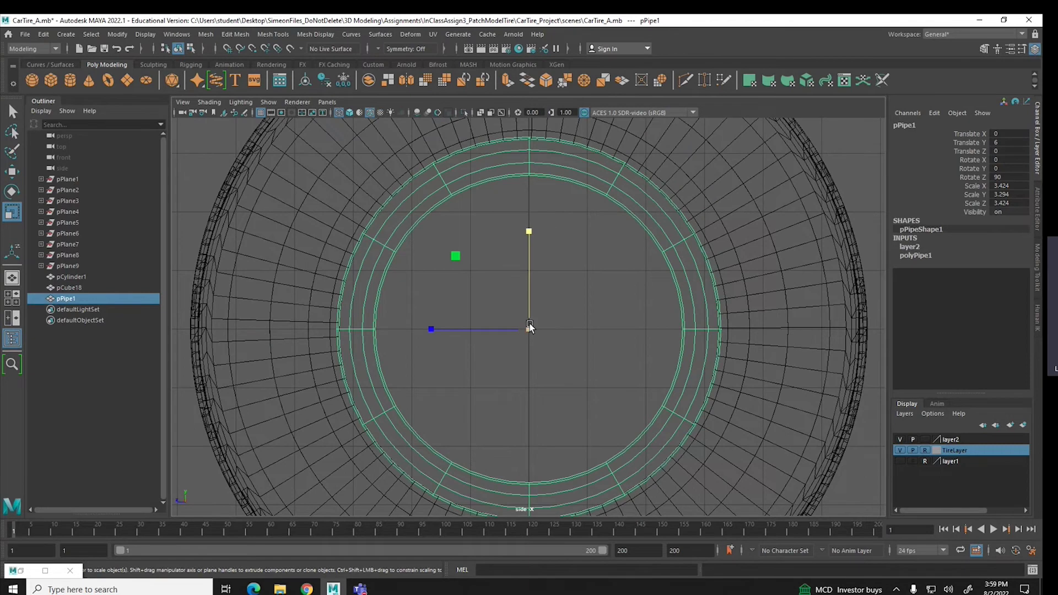
{"action": "left_click_drag", "start_coordinate": [529, 329], "coordinate": [529, 329]}
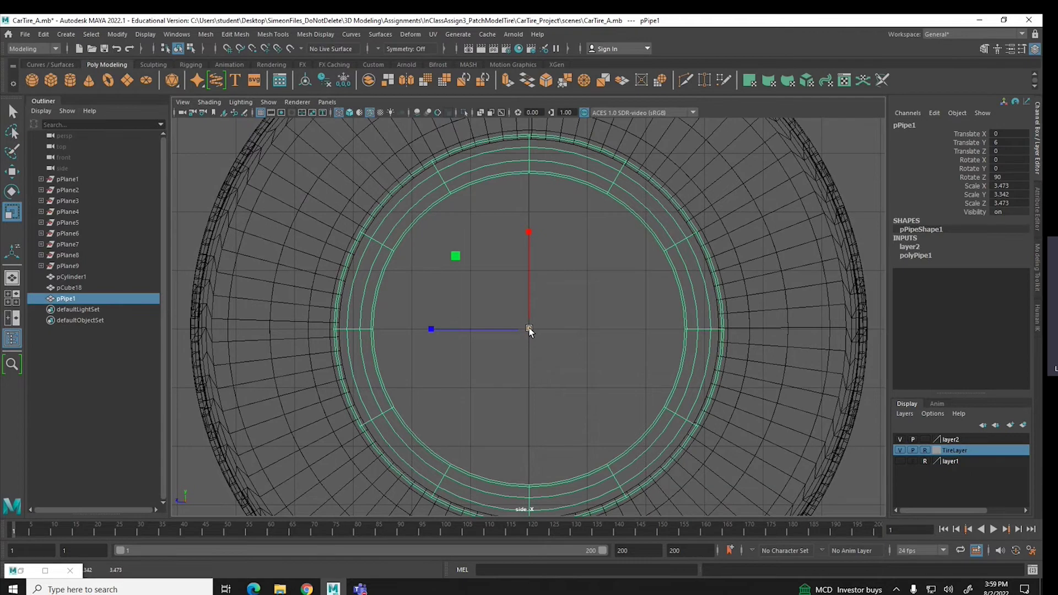
{"action": "key", "text": "space"}
{"action": "key", "text": "space"}
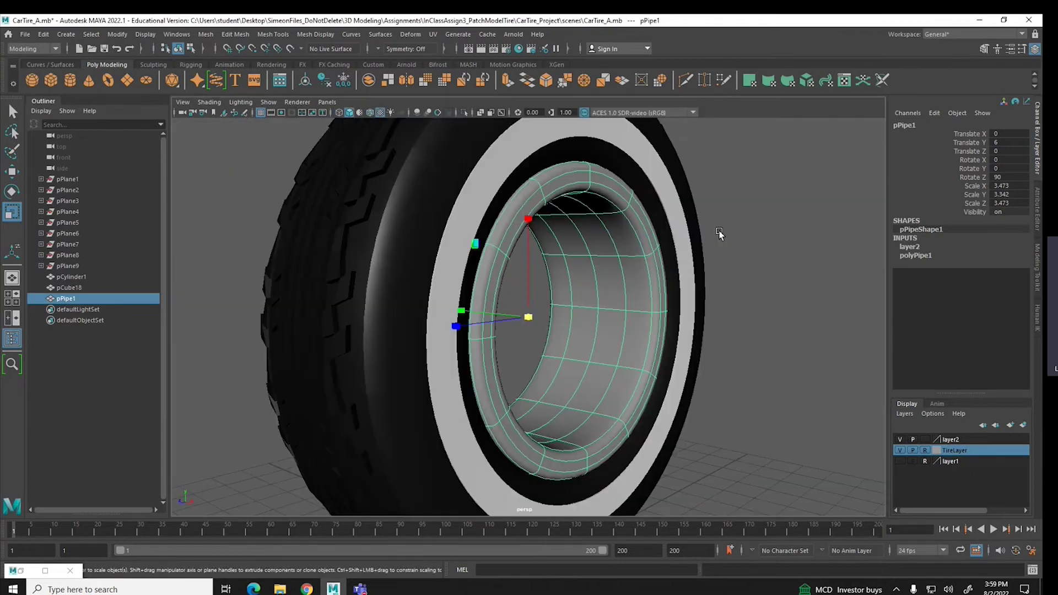
{"action": "left_click_drag", "start_coordinate": [663, 256], "coordinate": [583, 252], "text": "alt"}
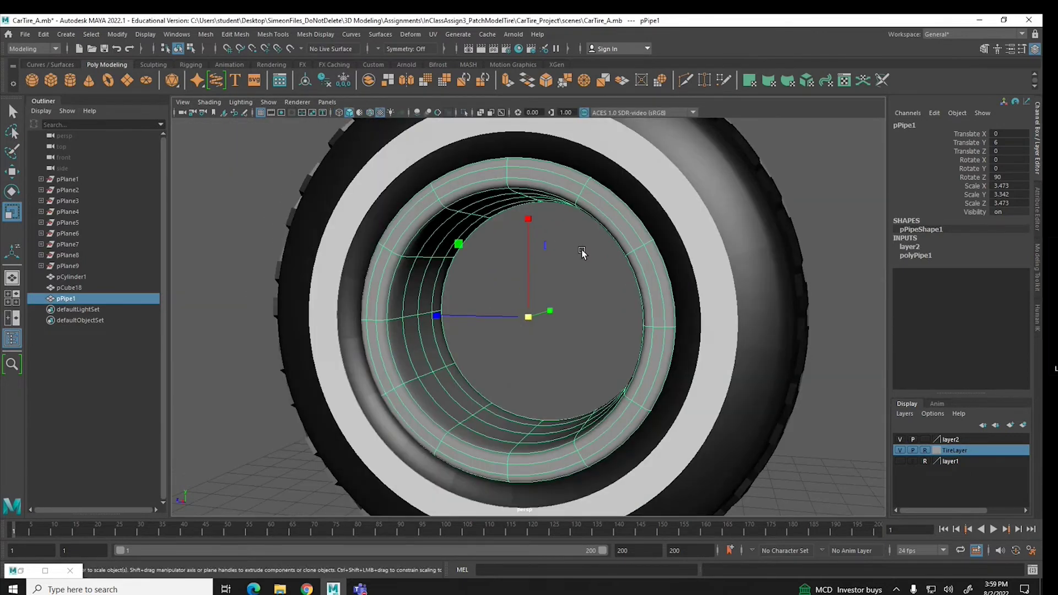
{"action": "left_click", "coordinate": [576, 275]}
{"action": "left_click", "coordinate": [492, 274]}
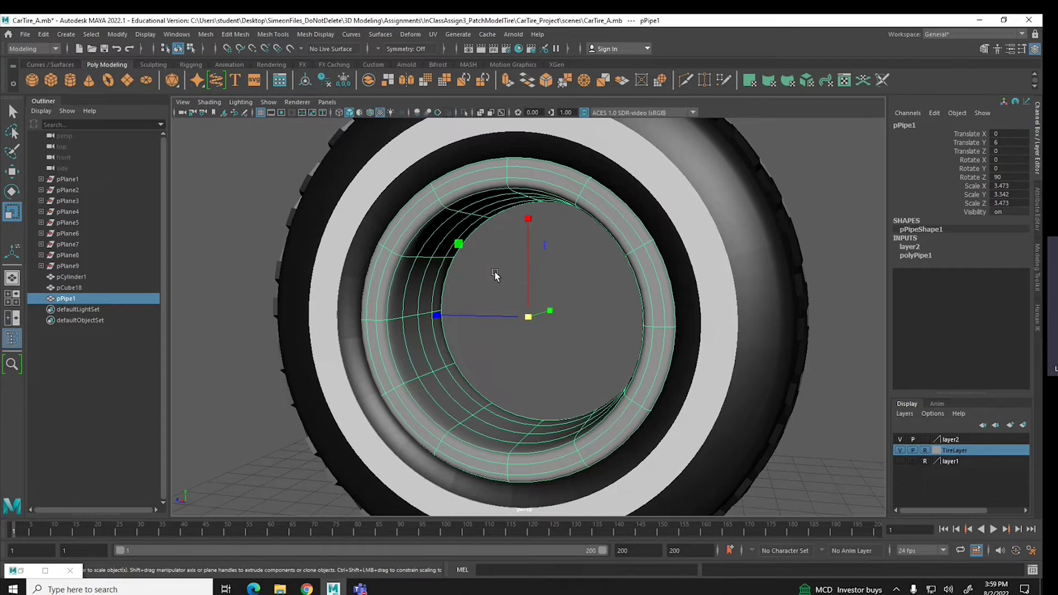
Switch the pipe to face selection and select the outermost ring of cap faces on one side of the rim
{"action": "right_click", "coordinate": [461, 190]}
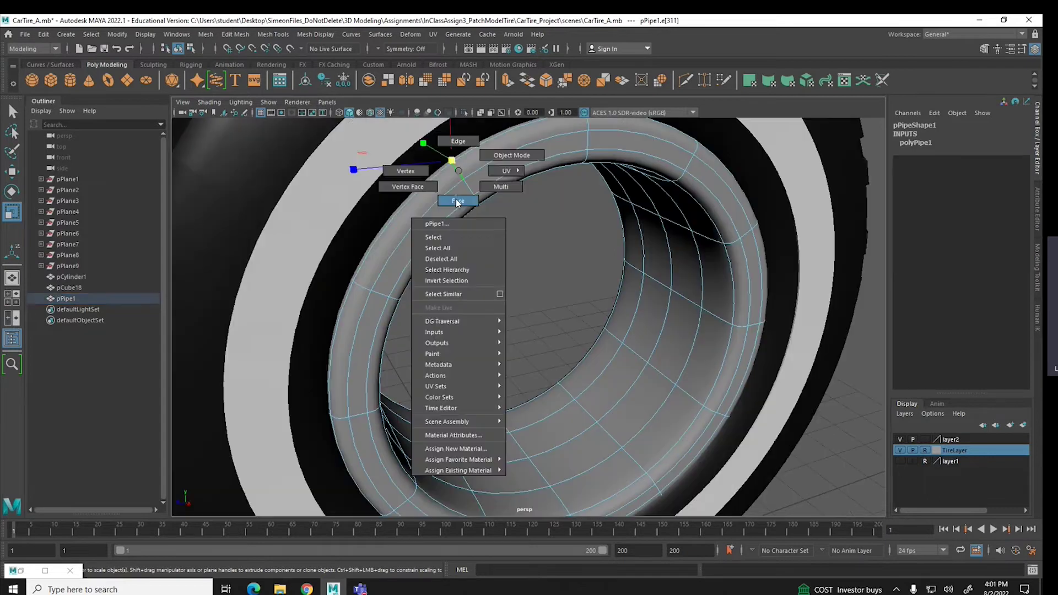
{"action": "left_click", "coordinate": [467, 207]}
{"action": "left_click", "coordinate": [437, 192]}
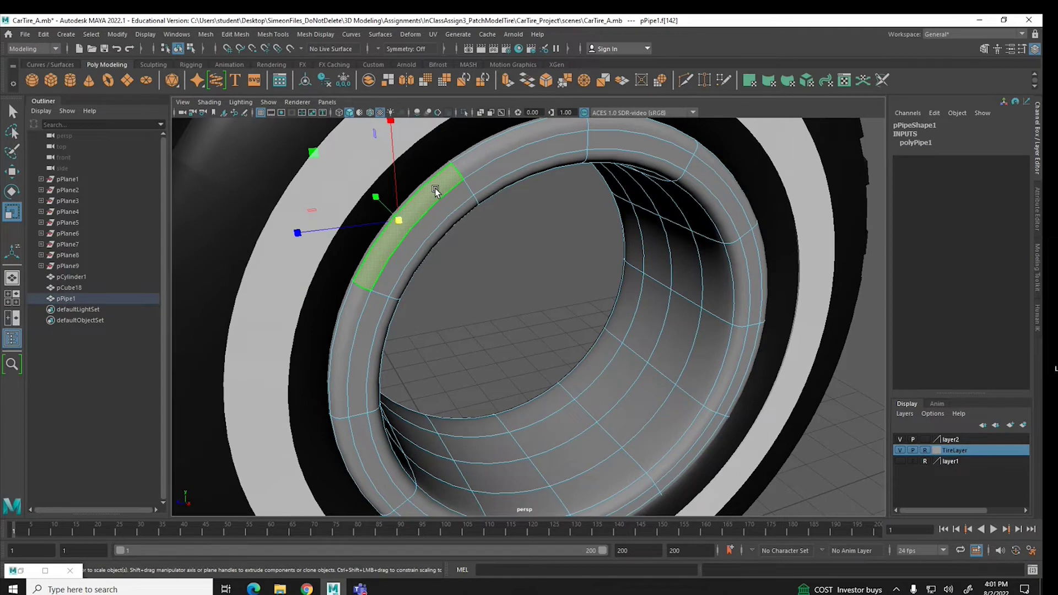
{"action": "scroll", "coordinate": [435, 190], "scroll_direction": "down", "scroll_amount": 5}
{"action": "left_click", "coordinate": [582, 197], "text": "shift"}
{"action": "left_click", "coordinate": [640, 208], "text": "shift"}
{"action": "left_click", "coordinate": [679, 256], "text": "shift"}
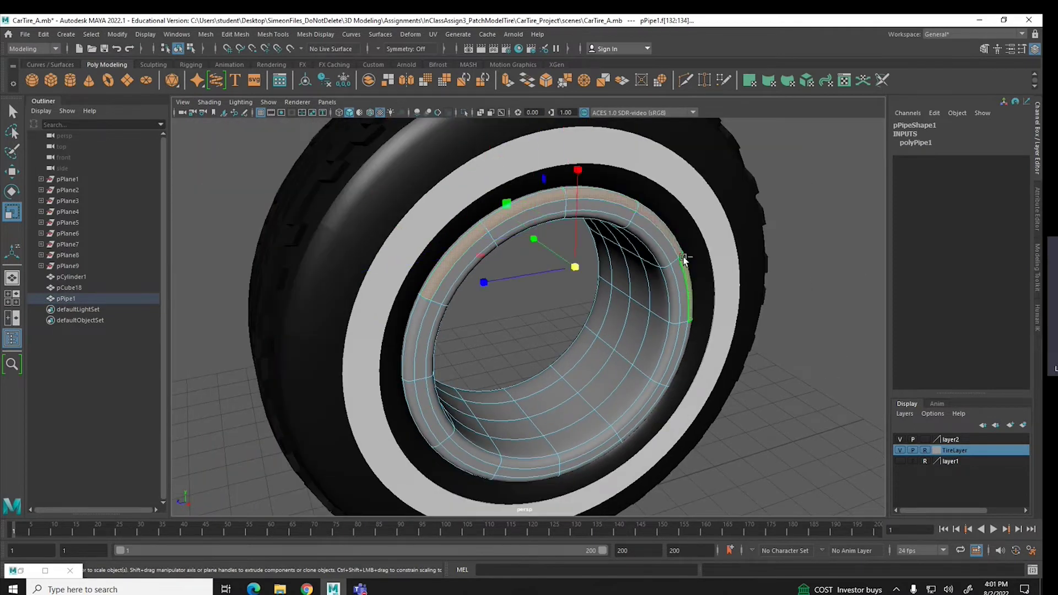
{"action": "left_click", "coordinate": [686, 333], "text": "shift"}
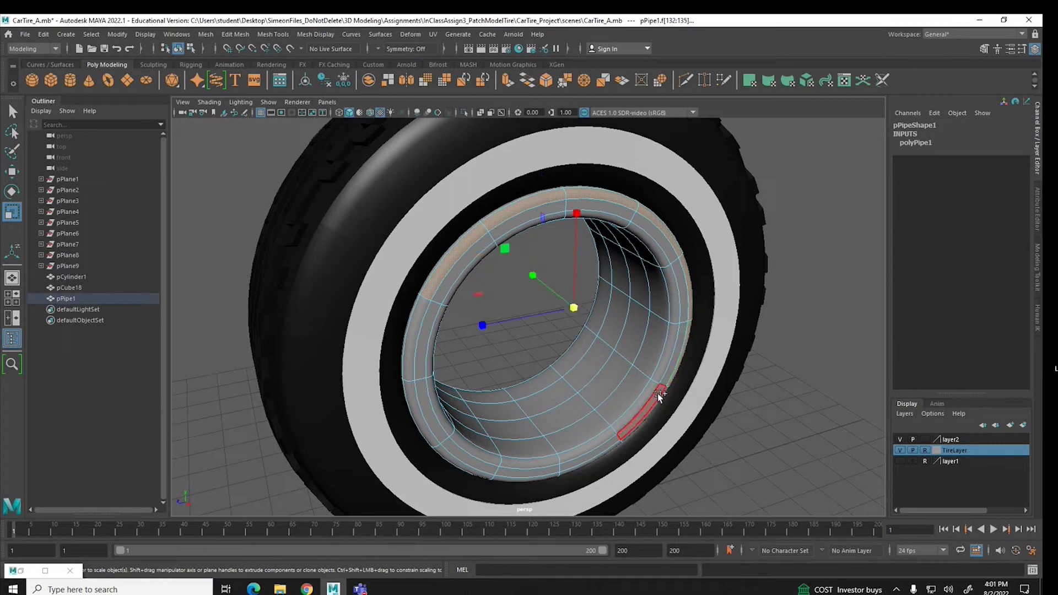
{"action": "left_click", "coordinate": [658, 393], "text": "shift"}
{"action": "left_click", "coordinate": [610, 453], "text": "shift"}
{"action": "left_click", "coordinate": [539, 477], "text": "shift"}
{"action": "left_click", "coordinate": [461, 467], "text": "shift"}
{"action": "left_click", "coordinate": [421, 410], "text": "shift"}
{"action": "left_click", "coordinate": [410, 365], "text": "shift"}
{"action": "left_click", "coordinate": [560, 408], "text": "shift"}
Add the outermost ring of cap faces on the opposite side of the rim to the face selection
{"action": "left_click_drag", "start_coordinate": [560, 409], "coordinate": [323, 405], "text": "alt"}
{"action": "left_click", "coordinate": [498, 466]}
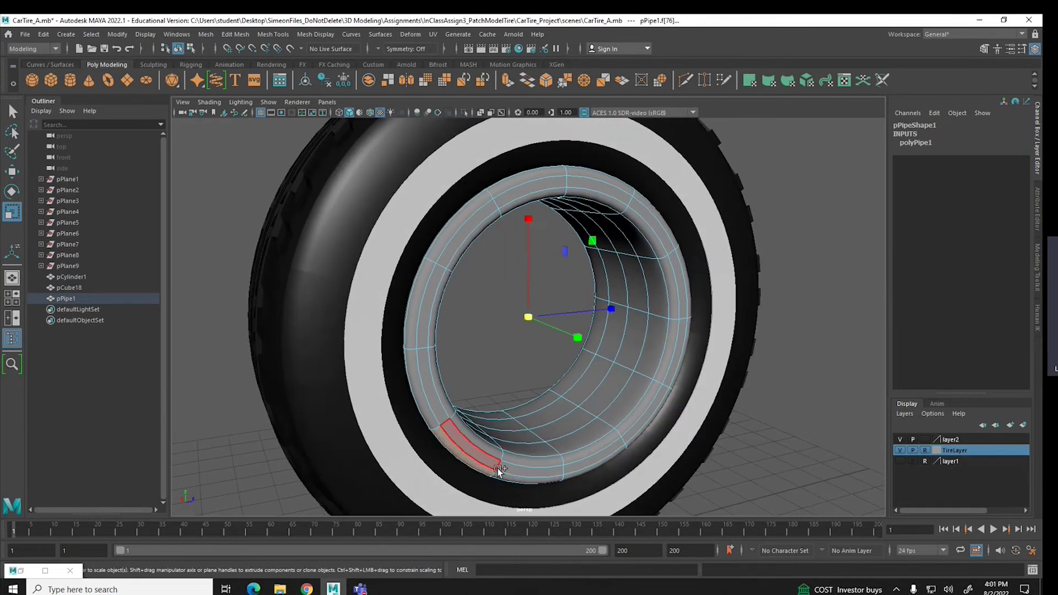
{"action": "left_click", "coordinate": [508, 478], "text": "shift"}
{"action": "left_click", "coordinate": [574, 475], "text": "shift"}
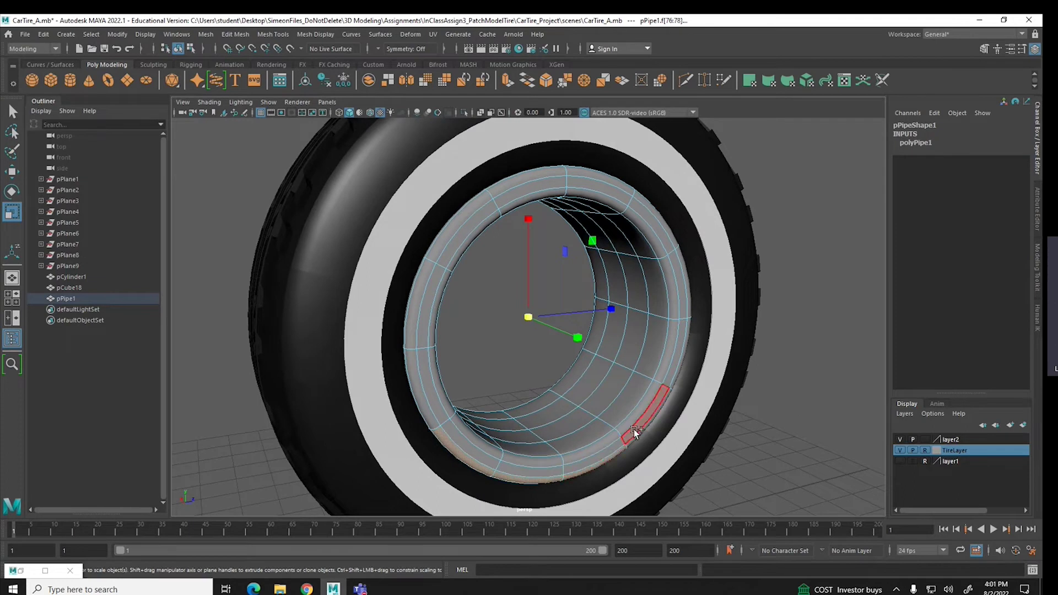
{"action": "left_click", "coordinate": [683, 353], "text": "shift"}
{"action": "left_click", "coordinate": [689, 303], "text": "shift"}
{"action": "left_click", "coordinate": [672, 238], "text": "shift"}
{"action": "left_click", "coordinate": [597, 177], "text": "shift"}
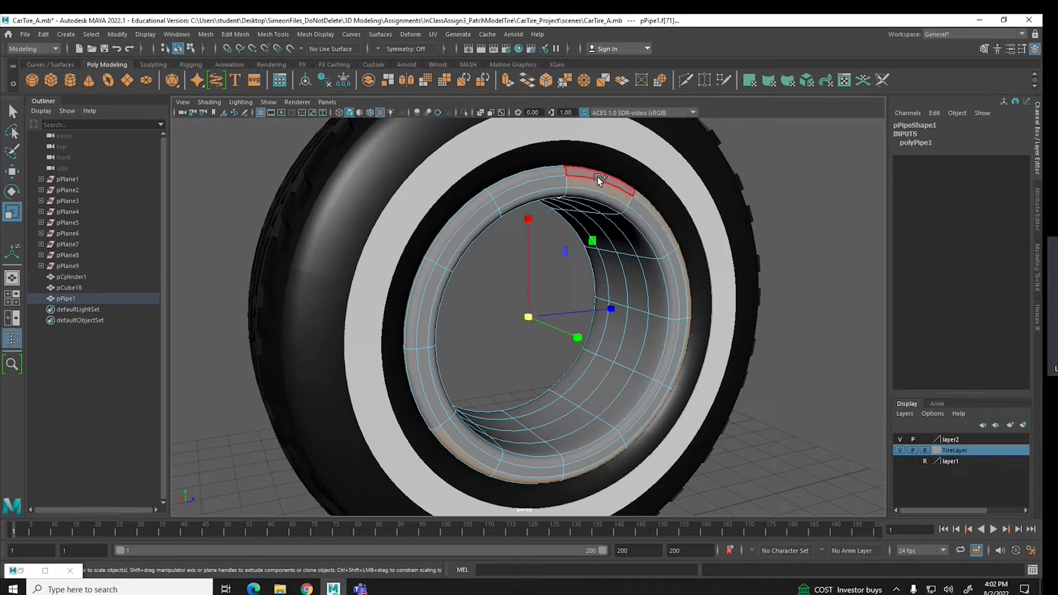
{"action": "left_click", "coordinate": [597, 184], "text": "shift"}
{"action": "left_click", "coordinate": [509, 183], "text": "shift"}
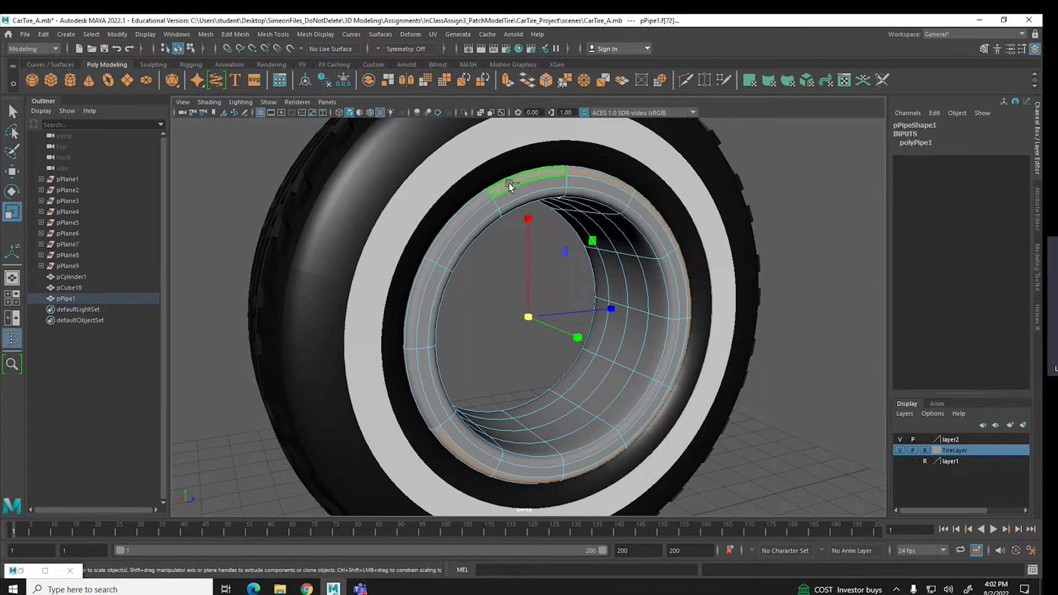
{"action": "left_click", "coordinate": [478, 200], "text": "shift"}
{"action": "left_click", "coordinate": [420, 284], "text": "shift"}
{"action": "left_click", "coordinate": [413, 366], "text": "shift"}
{"action": "left_click_drag", "start_coordinate": [348, 377], "coordinate": [517, 378], "text": "alt"}
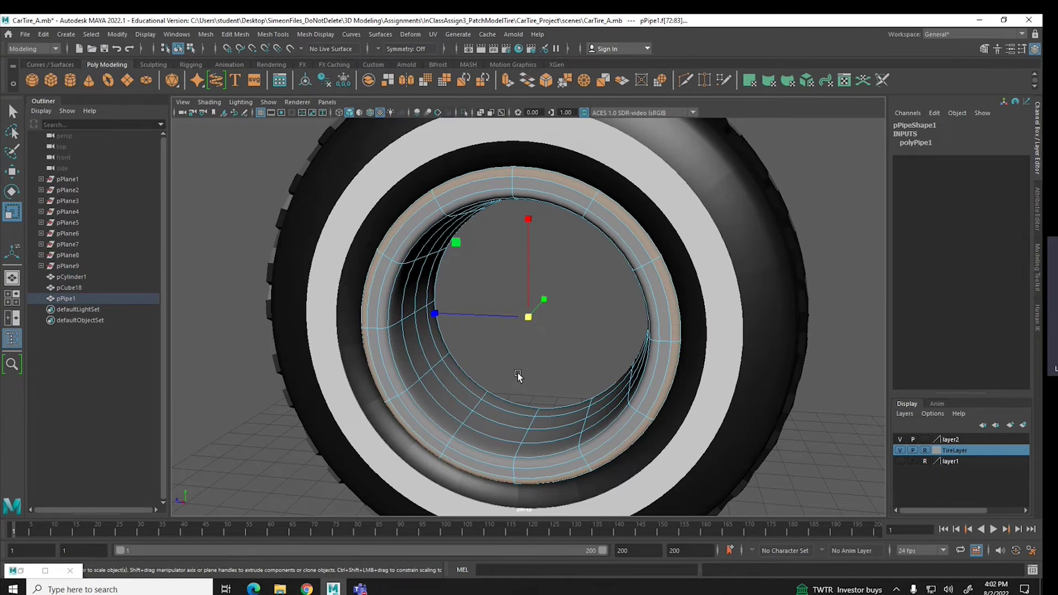
Extrude the selected outer cap faces with a Local Translate Z of about 0.113, undoing the stray sideways offset
{"action": "mouse_move", "coordinate": [486, 385]}
{"action": "left_mouse_down", "text": "alt"}
{"action": "mouse_move", "coordinate": [515, 392]}
{"action": "mouse_move", "coordinate": [423, 359]}
{"action": "mouse_move", "coordinate": [382, 357]}
{"action": "mouse_move", "coordinate": [580, 368]}
{"action": "mouse_move", "coordinate": [482, 368]}
{"action": "left_mouse_up", "text": "alt"}
{"action": "key", "text": "4"}
{"action": "key", "text": "5"}
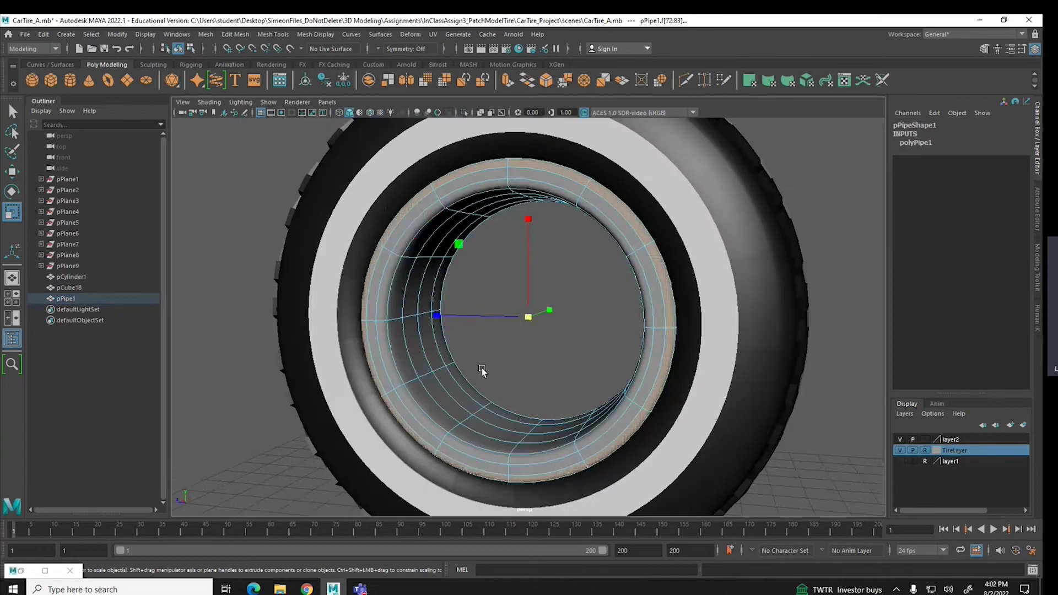
{"action": "left_click", "coordinate": [234, 34]}
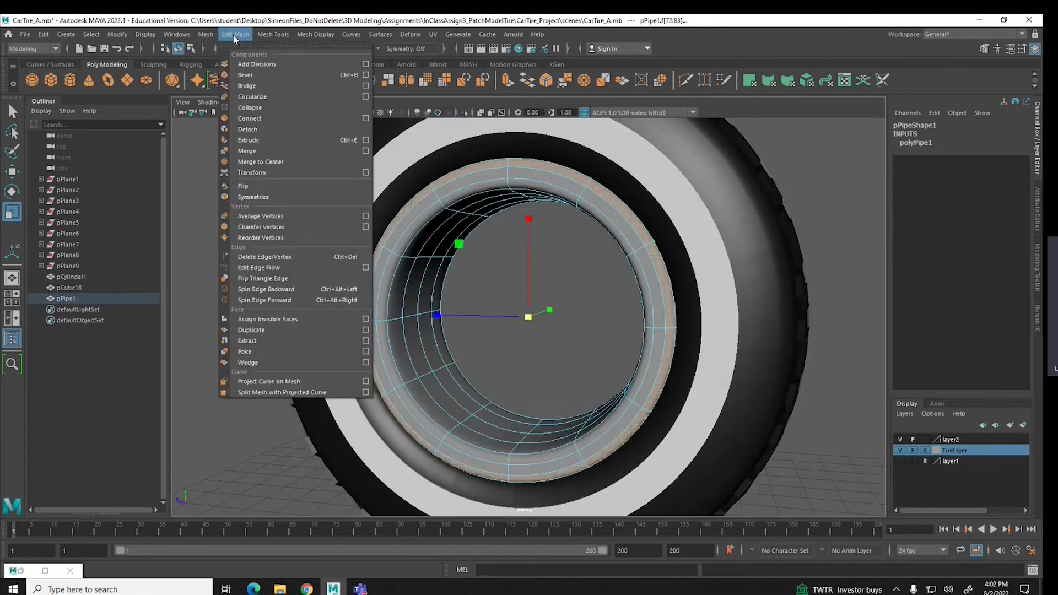
{"action": "left_click", "coordinate": [260, 140]}
{"action": "left_click_drag", "start_coordinate": [507, 236], "coordinate": [408, 263], "text": "alt"}
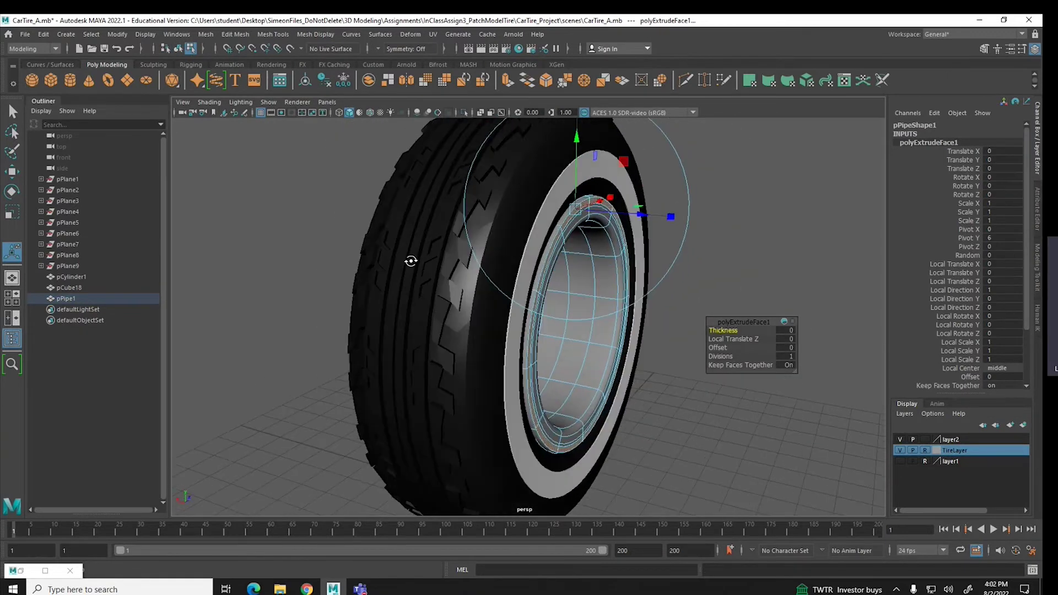
{"action": "left_click_drag", "start_coordinate": [614, 215], "coordinate": [642, 214]}
{"action": "left_click", "coordinate": [642, 214]}
{"action": "left_click_drag", "start_coordinate": [583, 139], "coordinate": [585, 143]}
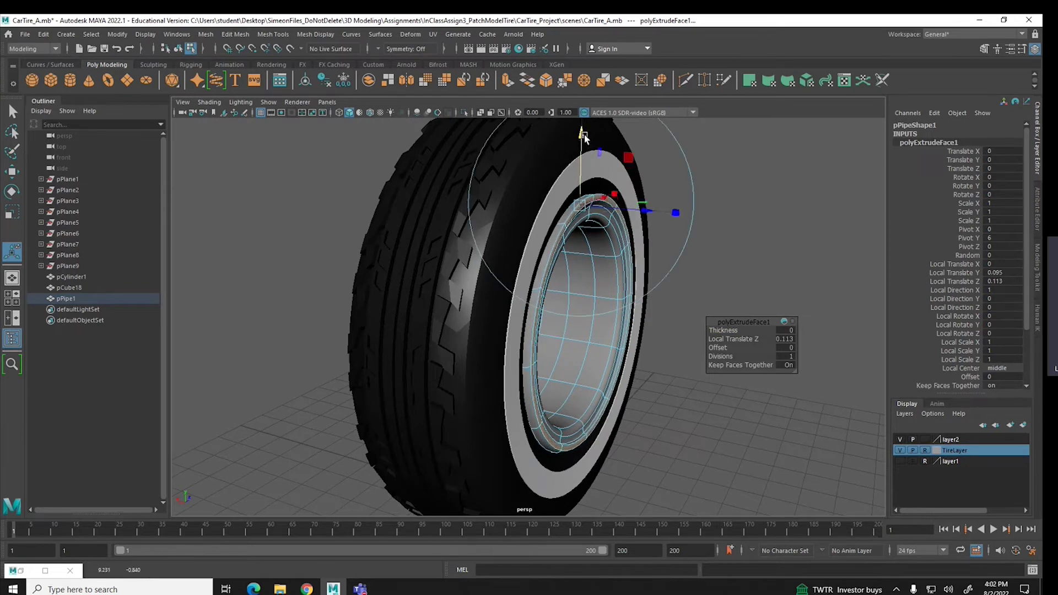
{"action": "key", "text": "ctrl+z"}
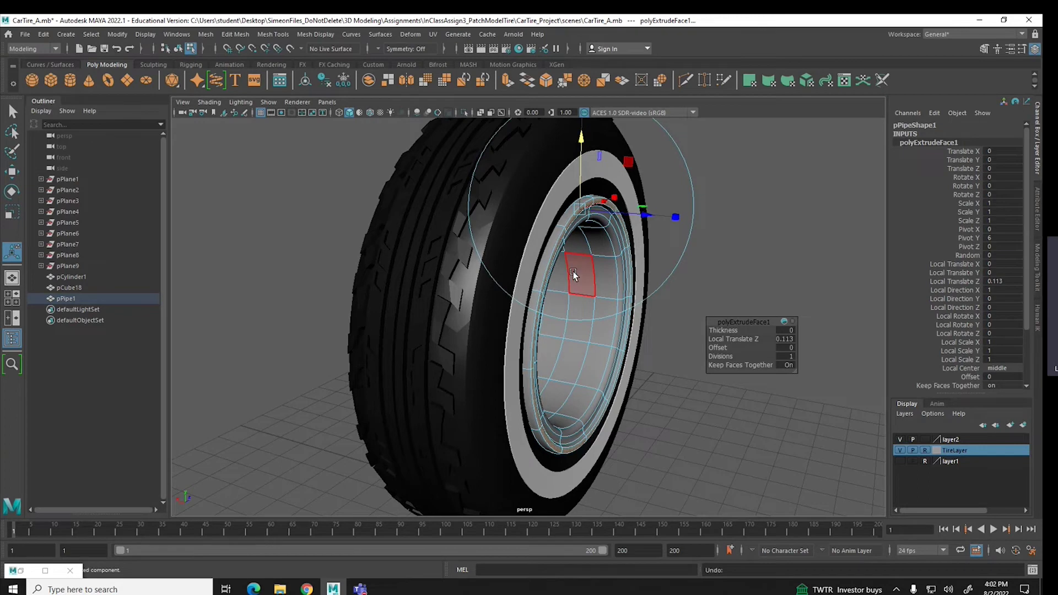
Scale the extruded cap faces slightly, clear the face selection and return to object mode to check the rim inside the tire
{"action": "left_click_drag", "start_coordinate": [542, 283], "coordinate": [485, 283], "text": "alt"}
{"action": "key", "text": "r"}
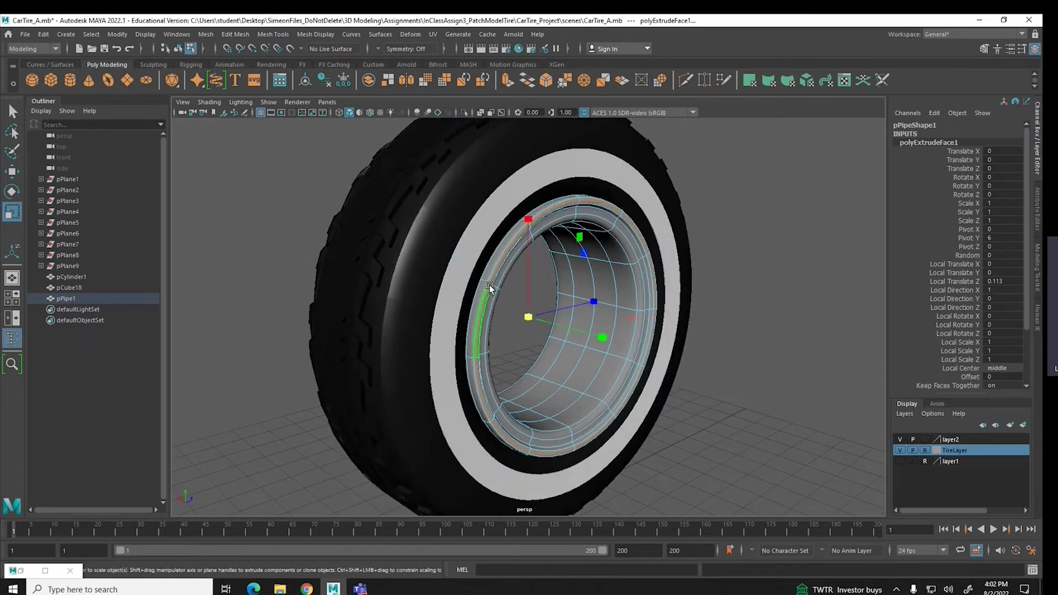
{"action": "left_click", "coordinate": [530, 315]}
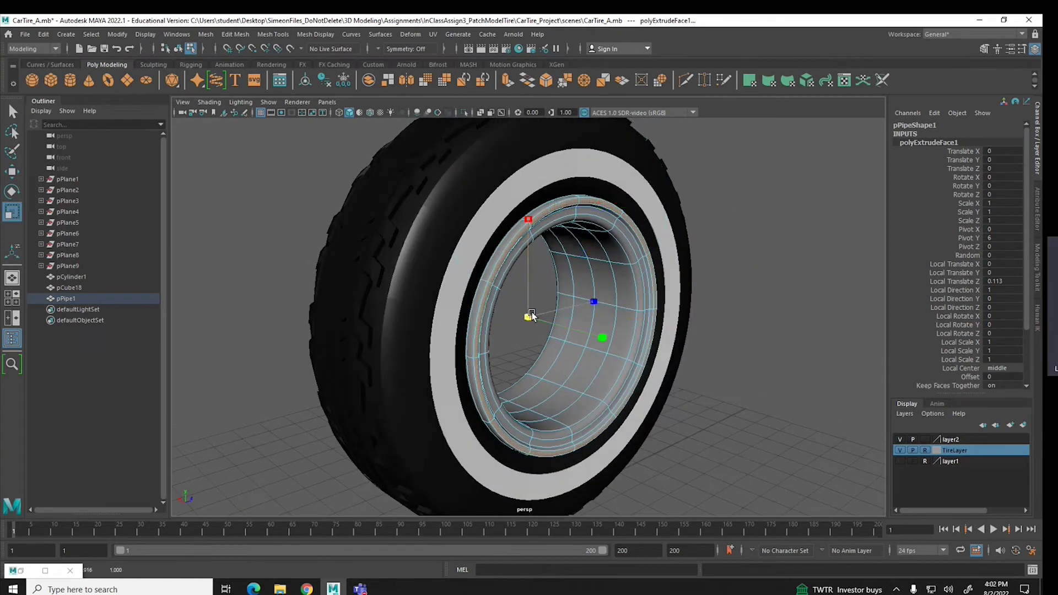
{"action": "left_click", "coordinate": [530, 316]}
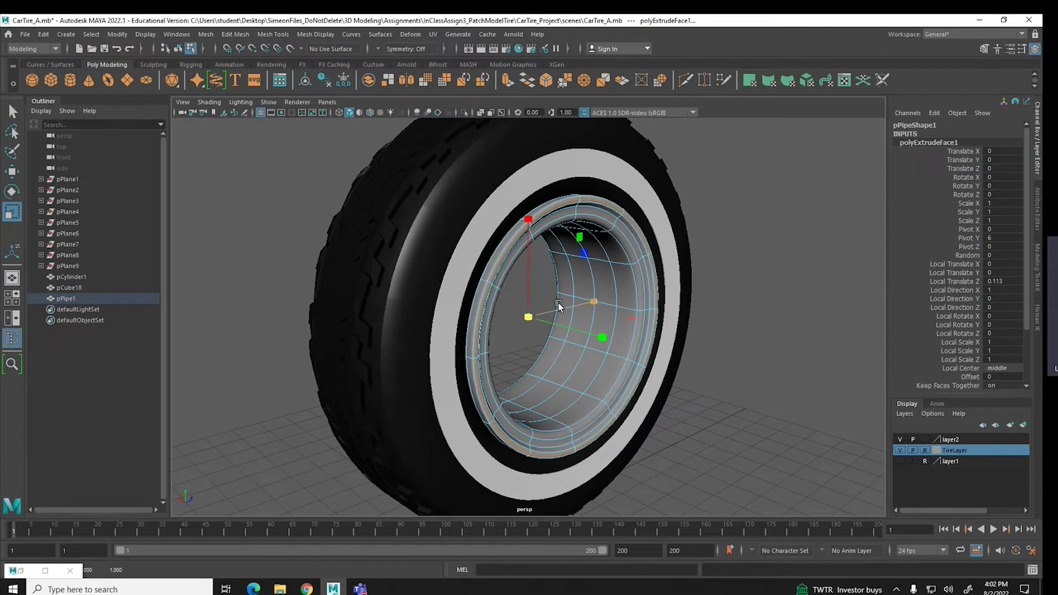
{"action": "left_click", "coordinate": [742, 317]}
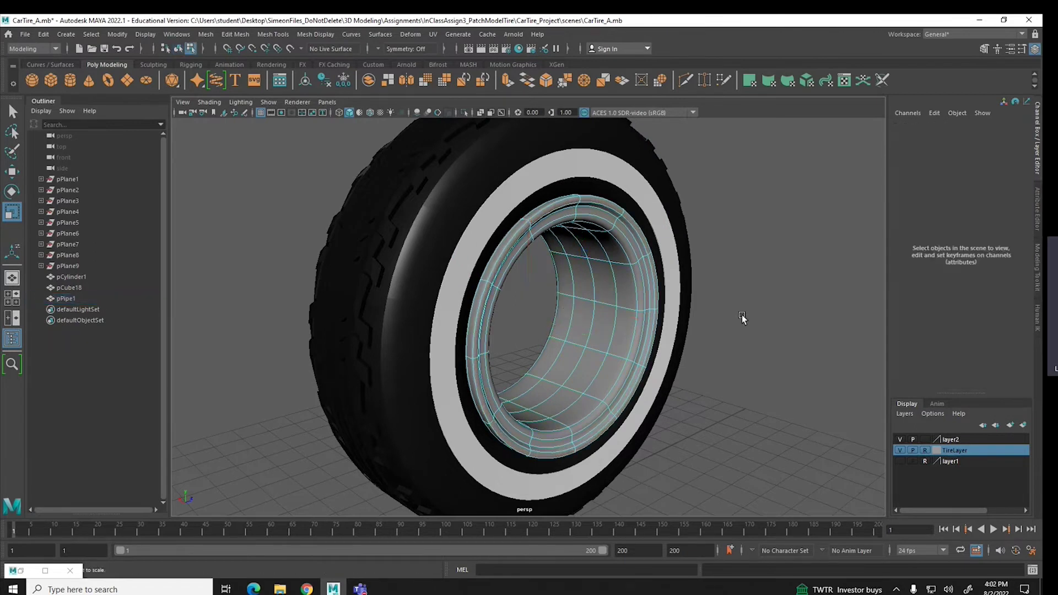
{"action": "key", "text": "F8"}
{"action": "left_click", "coordinate": [704, 326]}
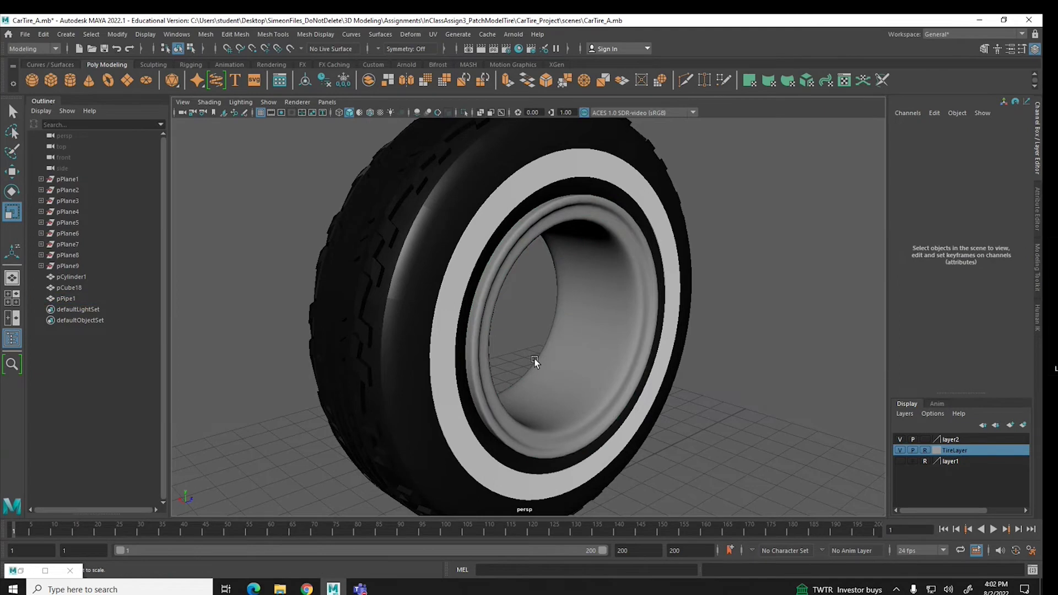
{"action": "left_click_drag", "start_coordinate": [508, 366], "coordinate": [603, 375], "text": "alt"}
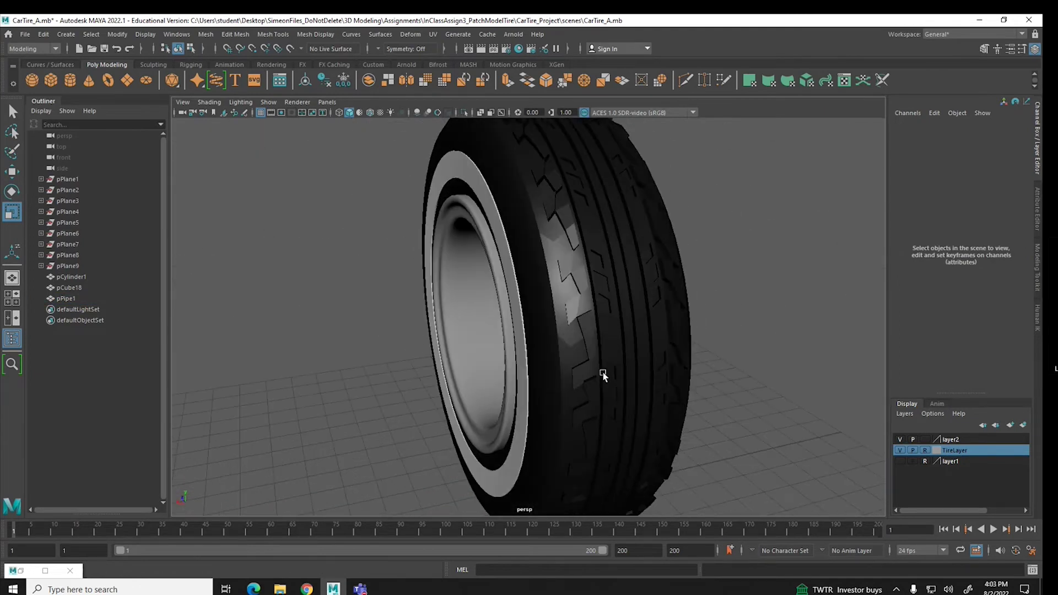
{"action": "left_click", "coordinate": [508, 346]}
{"action": "left_click_drag", "start_coordinate": [613, 306], "coordinate": [614, 307]}
{"action": "left_click", "coordinate": [386, 344]}
Hide TireLayer and select the rim pipe, viewing its outer barrel surface
{"action": "left_click_drag", "start_coordinate": [359, 380], "coordinate": [496, 378], "text": "alt"}
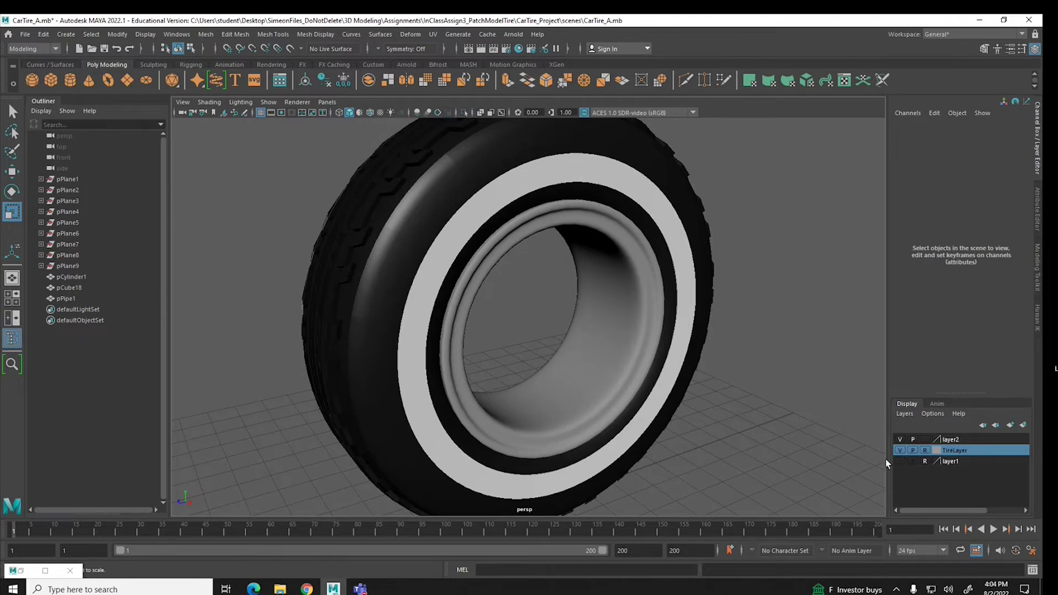
{"action": "left_click", "coordinate": [900, 450]}
{"action": "left_click", "coordinate": [472, 302]}
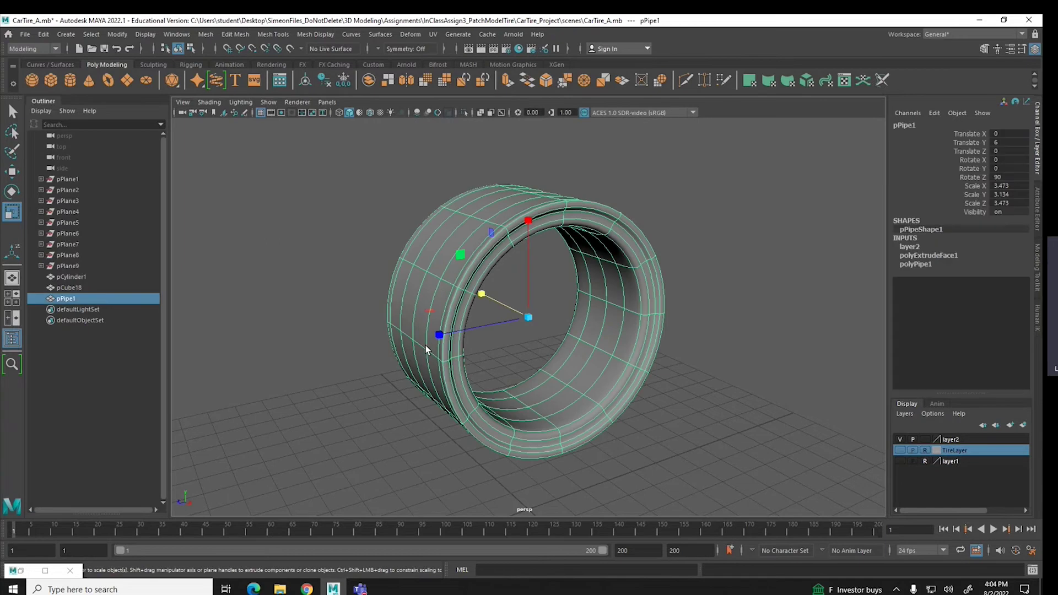
{"action": "left_click_drag", "start_coordinate": [425, 345], "coordinate": [491, 332], "text": "alt"}
Spread the two edge loops flanking the barrel's center apart across the width, and scale them and the center loop inward
{"action": "right_click_drag", "start_coordinate": [493, 259], "coordinate": [491, 228]}
{"action": "double_click", "coordinate": [496, 224]}
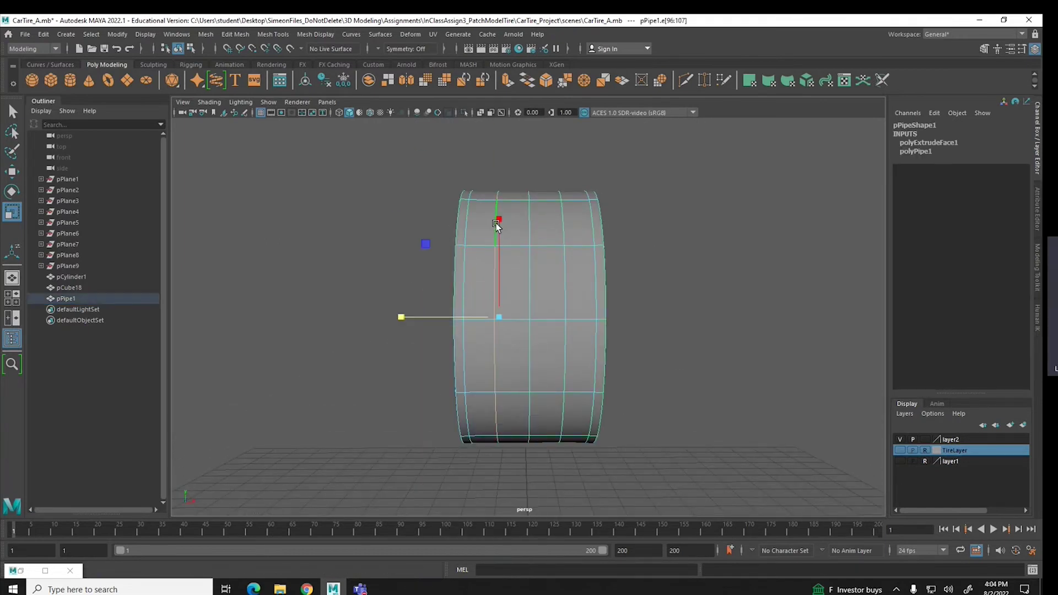
{"action": "double_click", "coordinate": [563, 224], "text": "shift"}
{"action": "left_click_drag", "start_coordinate": [430, 319], "coordinate": [370, 318]}
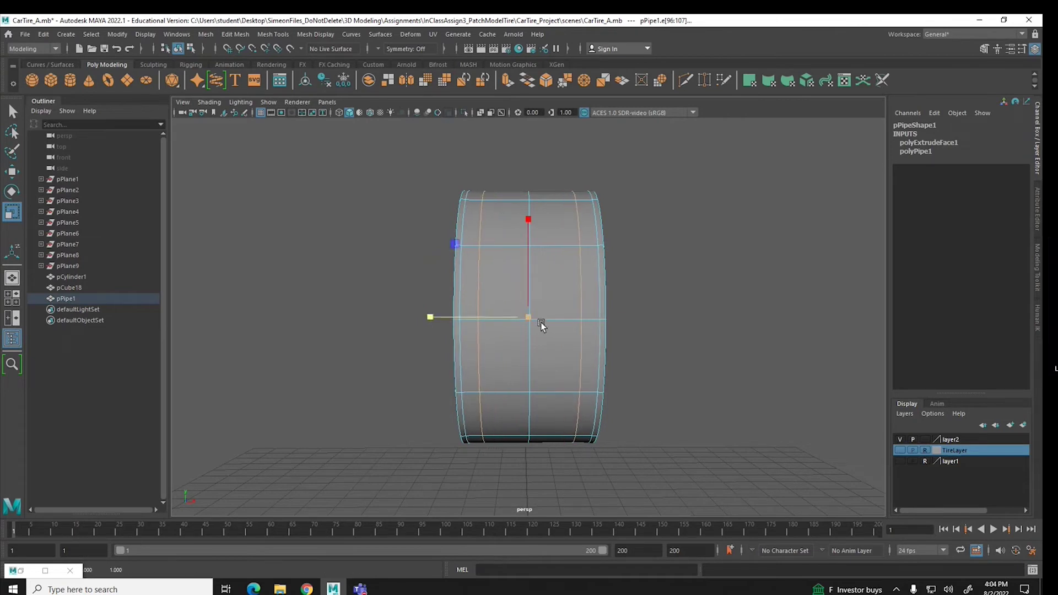
{"action": "left_click_drag", "start_coordinate": [530, 316], "coordinate": [518, 314]}
{"action": "double_click", "coordinate": [527, 230]}
{"action": "left_click_drag", "start_coordinate": [527, 315], "coordinate": [508, 320]}
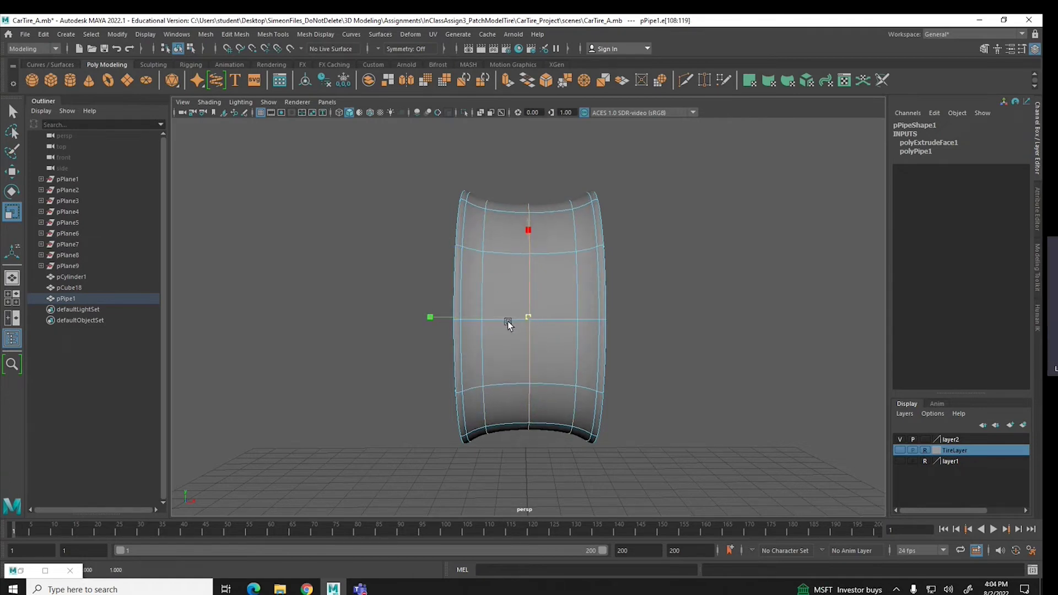
Scale the two barrel edge loops nearest the rim's sides slightly larger in radius and bring them closer together along the width
{"action": "double_click", "coordinate": [457, 298]}
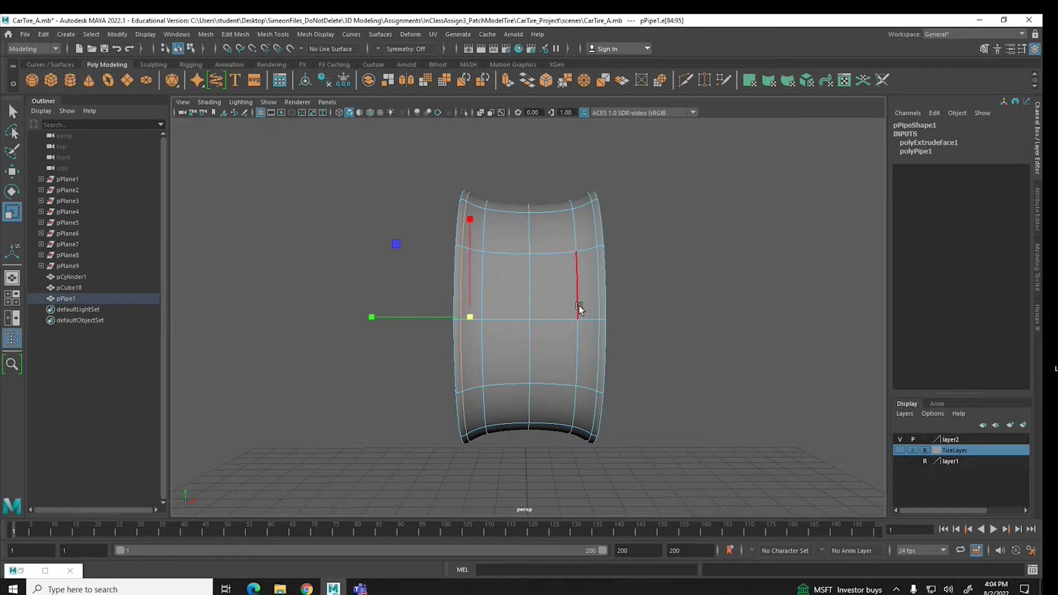
{"action": "double_click", "coordinate": [597, 301], "text": "shift"}
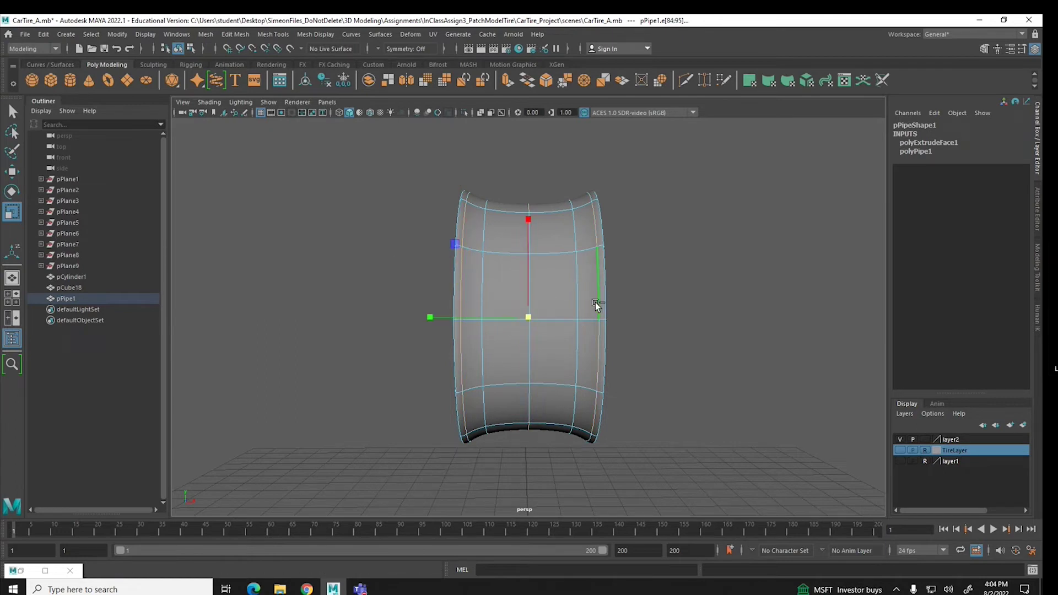
{"action": "left_click_drag", "start_coordinate": [527, 313], "coordinate": [536, 307]}
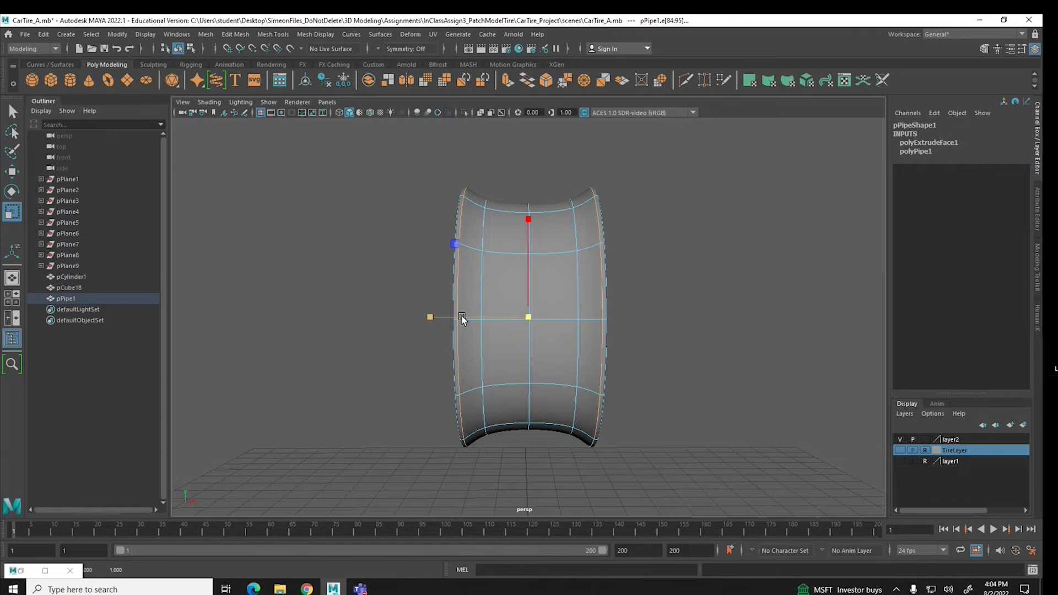
{"action": "left_click_drag", "start_coordinate": [431, 318], "coordinate": [431, 316]}
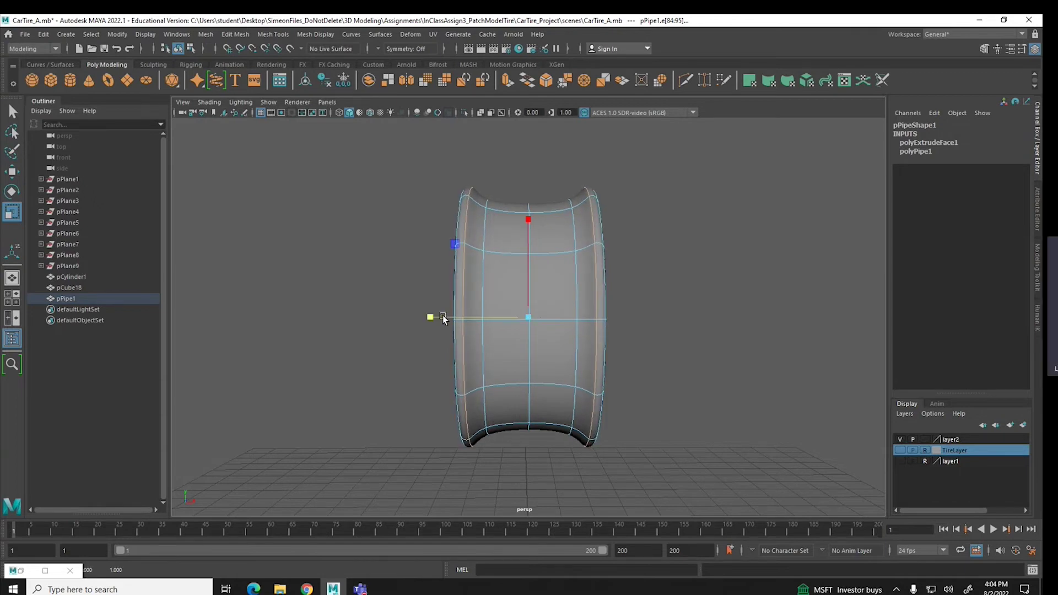
{"action": "left_click_drag", "start_coordinate": [564, 329], "coordinate": [514, 333], "text": "alt"}
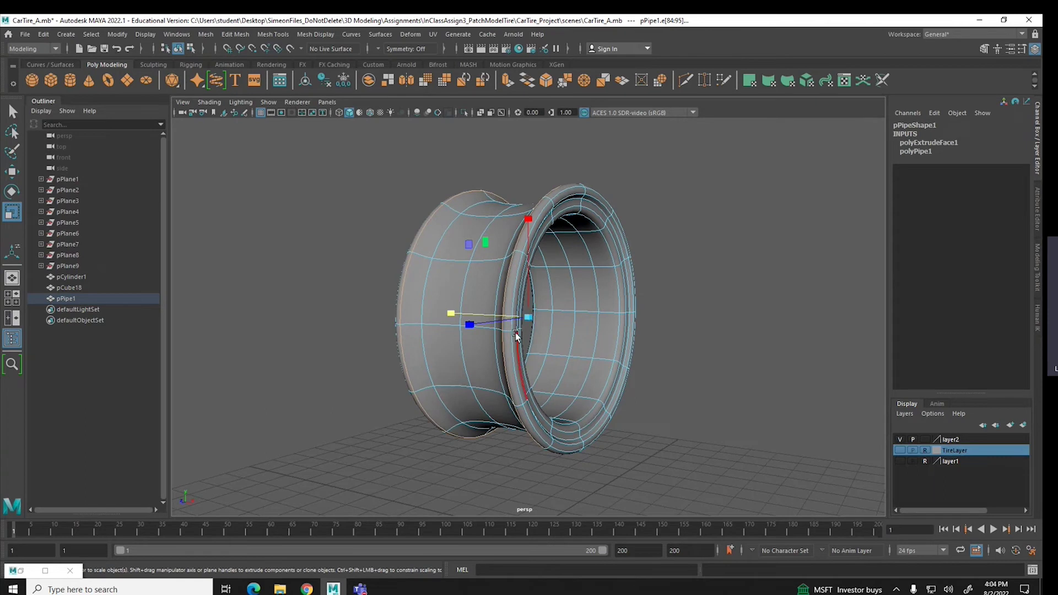
Show the rim unsmoothed, return to object mode and turn on wireframe on shaded to examine its polygon edges
{"action": "key", "text": "1"}
{"action": "left_click", "coordinate": [703, 352]}
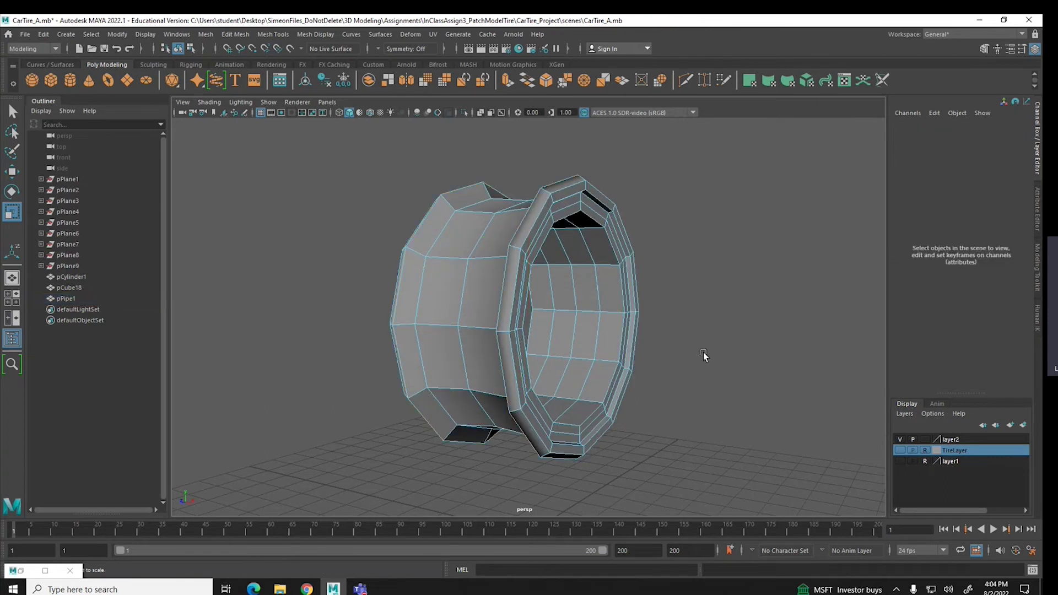
{"action": "right_click_drag", "start_coordinate": [620, 295], "coordinate": [683, 277]}
{"action": "left_click_drag", "start_coordinate": [683, 277], "coordinate": [465, 202], "text": "alt"}
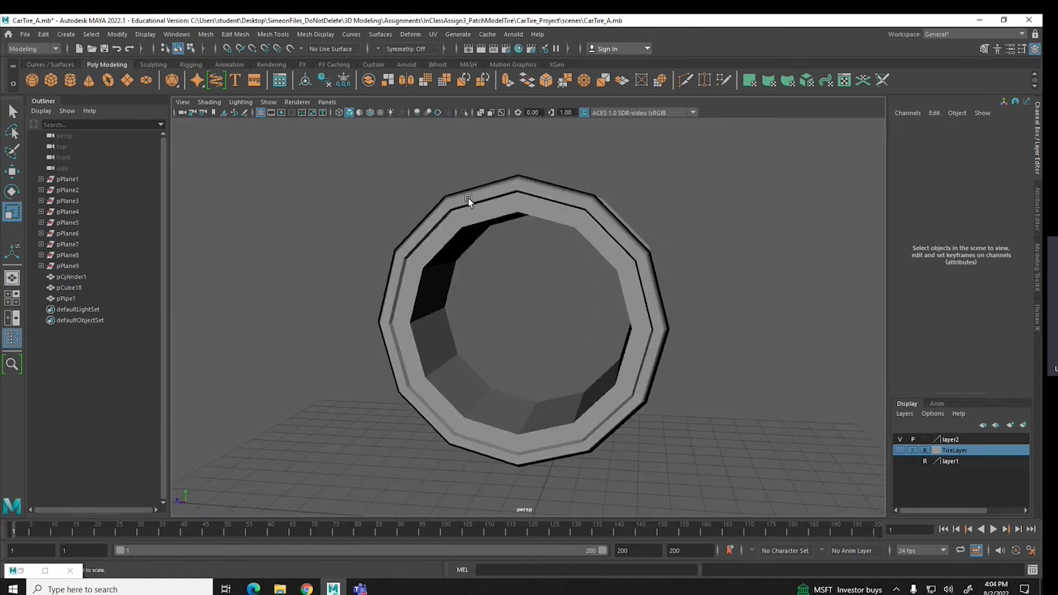
{"action": "left_click", "coordinate": [370, 114]}
{"action": "mouse_move", "coordinate": [556, 309]}
{"action": "left_mouse_down", "text": "alt"}
{"action": "mouse_move", "coordinate": [468, 328]}
{"action": "mouse_move", "coordinate": [455, 297]}
{"action": "mouse_move", "coordinate": [628, 313]}
{"action": "left_mouse_up", "text": "alt"}
{"action": "left_click", "coordinate": [627, 312]}
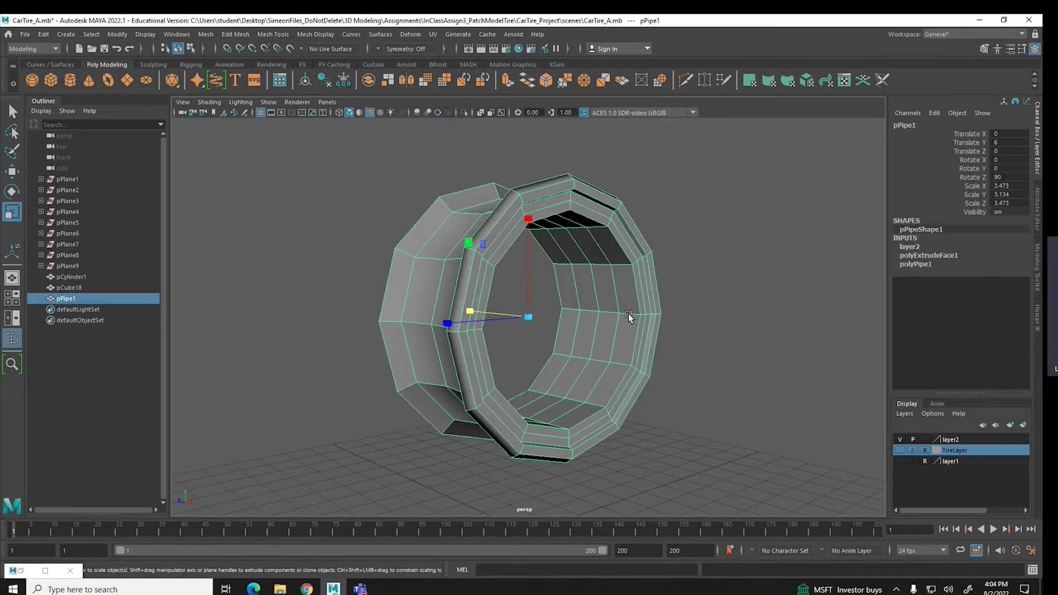
Restore the rim's smooth mesh preview and compare its surface with and without the wireframe overlay, leaving the overlay on
{"action": "key", "text": "3"}
{"action": "left_click", "coordinate": [728, 308]}
{"action": "left_click_drag", "start_coordinate": [715, 338], "coordinate": [588, 262], "text": "alt"}
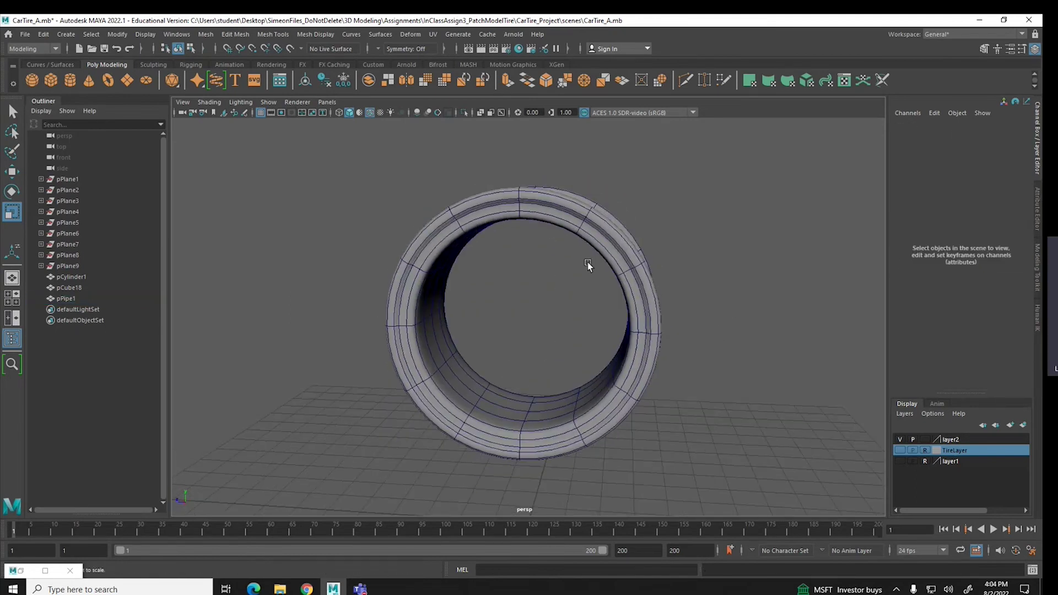
{"action": "left_click_drag", "start_coordinate": [378, 117], "coordinate": [498, 212], "text": "alt"}
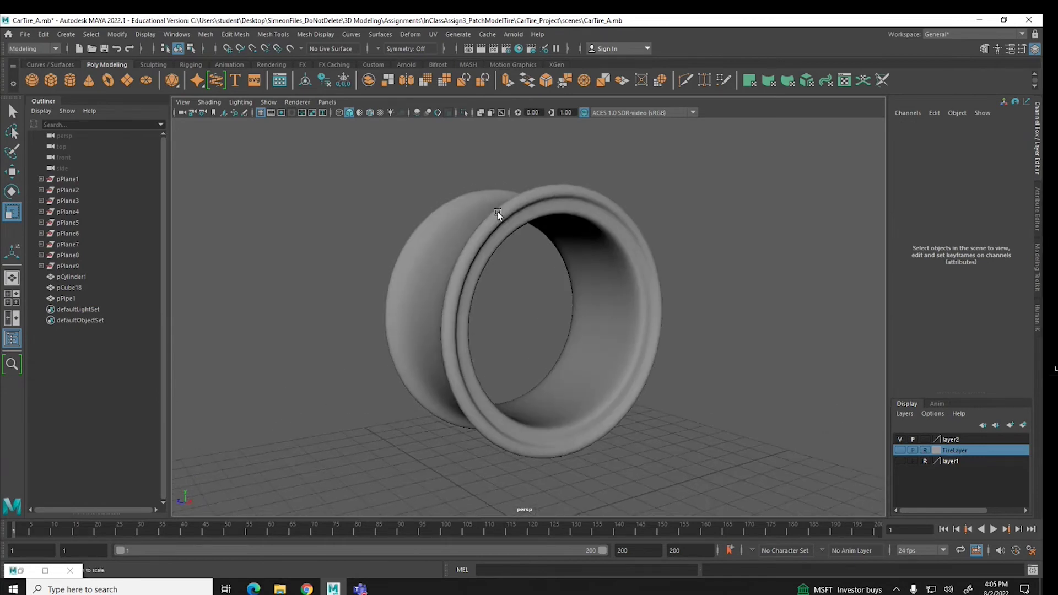
{"action": "left_click", "coordinate": [369, 112]}
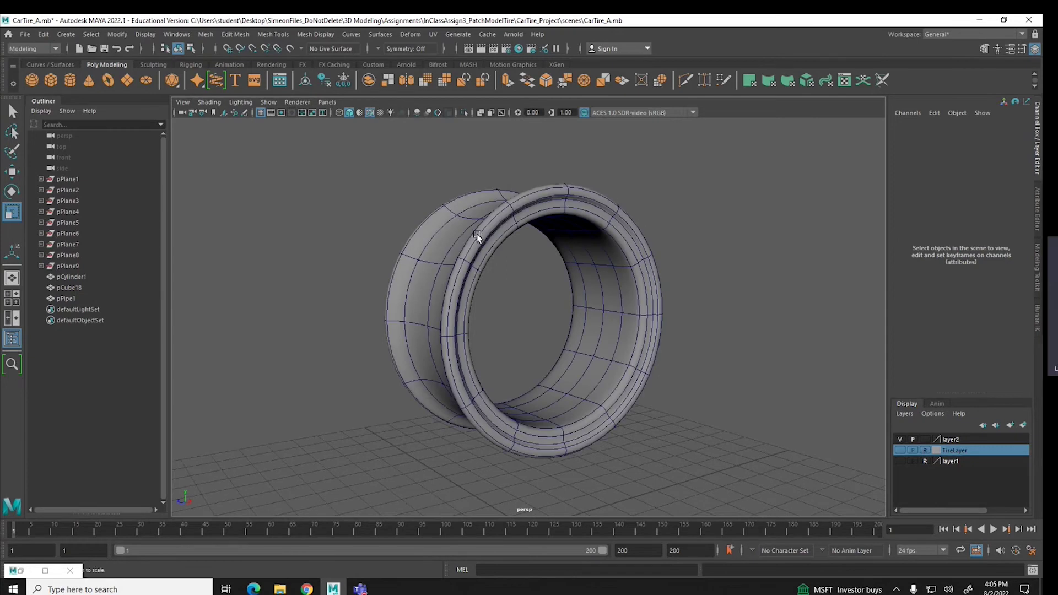
Show TireLayer briefly to check the rim's fit inside the tire, hide it again and examine the rim up close
{"action": "left_click", "coordinate": [494, 253]}
{"action": "left_click_drag", "start_coordinate": [554, 330], "coordinate": [606, 380], "text": "alt"}
{"action": "left_click", "coordinate": [899, 450]}
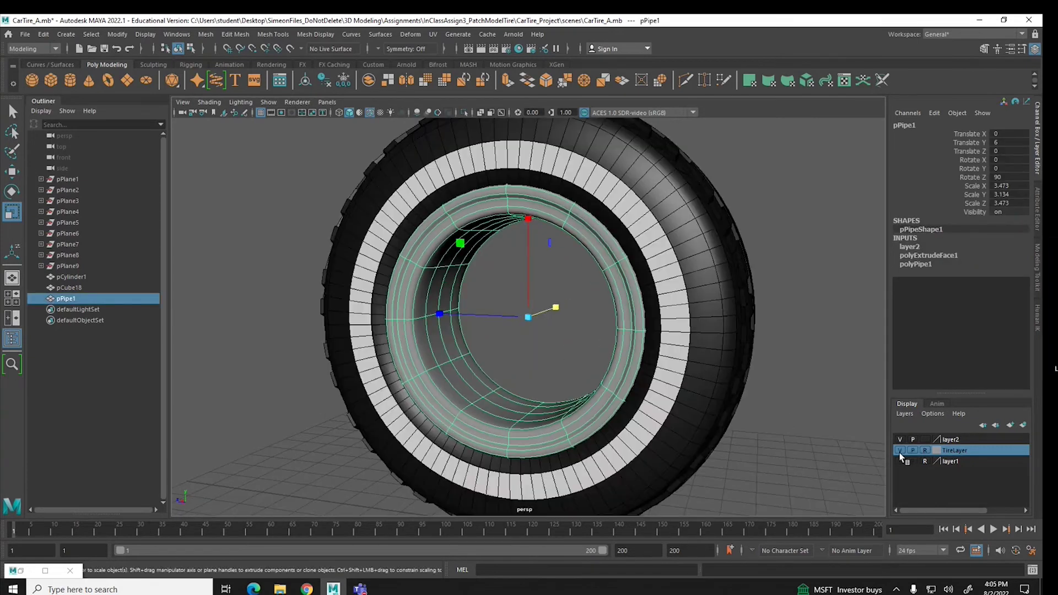
{"action": "left_click", "coordinate": [900, 450]}
{"action": "left_click", "coordinate": [533, 398]}
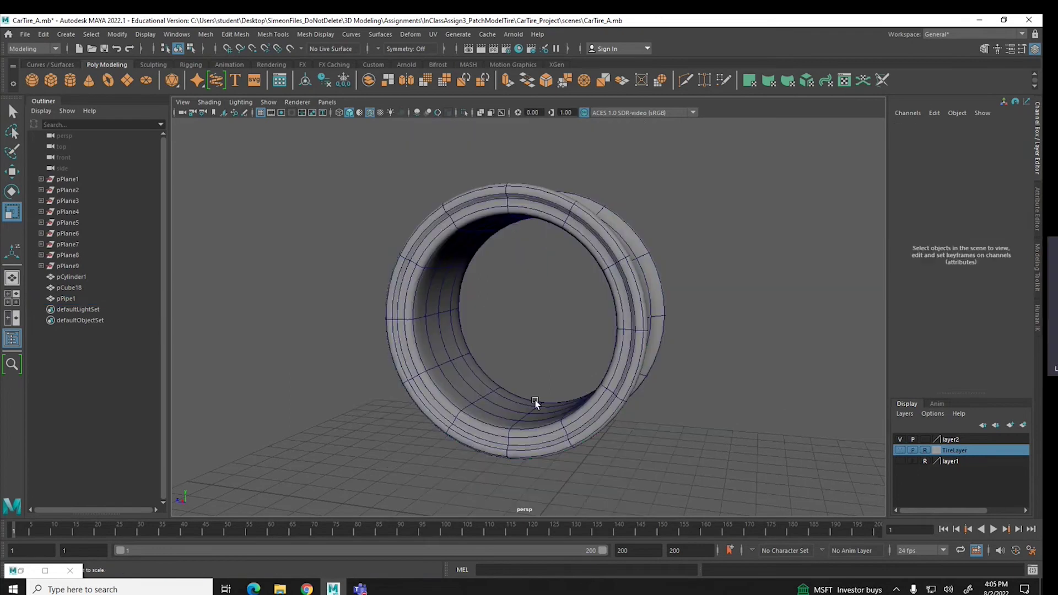
{"action": "scroll", "coordinate": [550, 414], "scroll_direction": "up", "scroll_amount": 3}
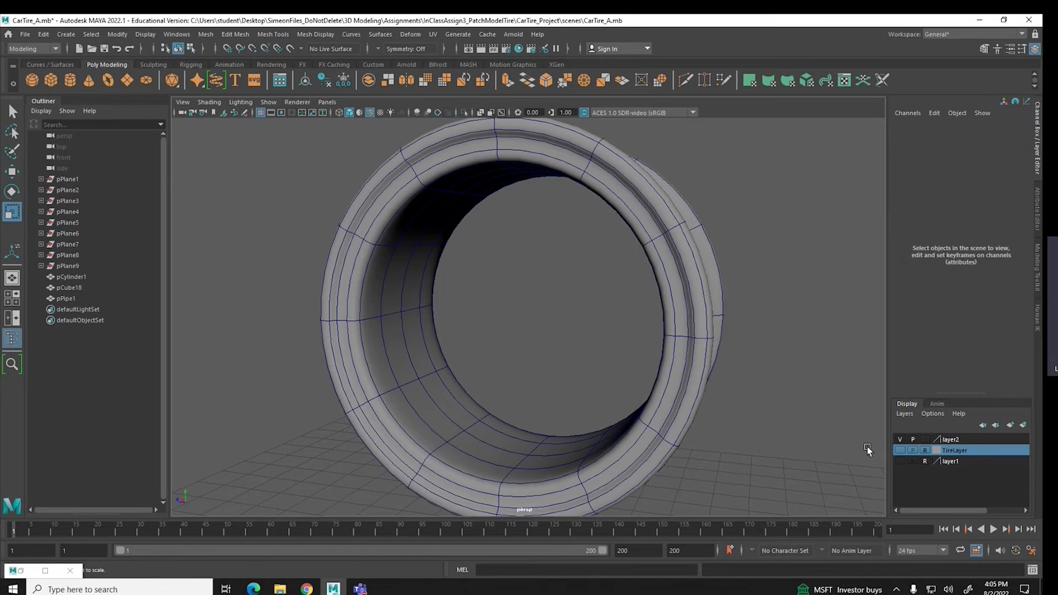
Show the rim unsmoothed and examine the edge loops around its outer barrel and inner wall
{"action": "left_click_drag", "start_coordinate": [538, 446], "coordinate": [600, 469], "text": "alt"}
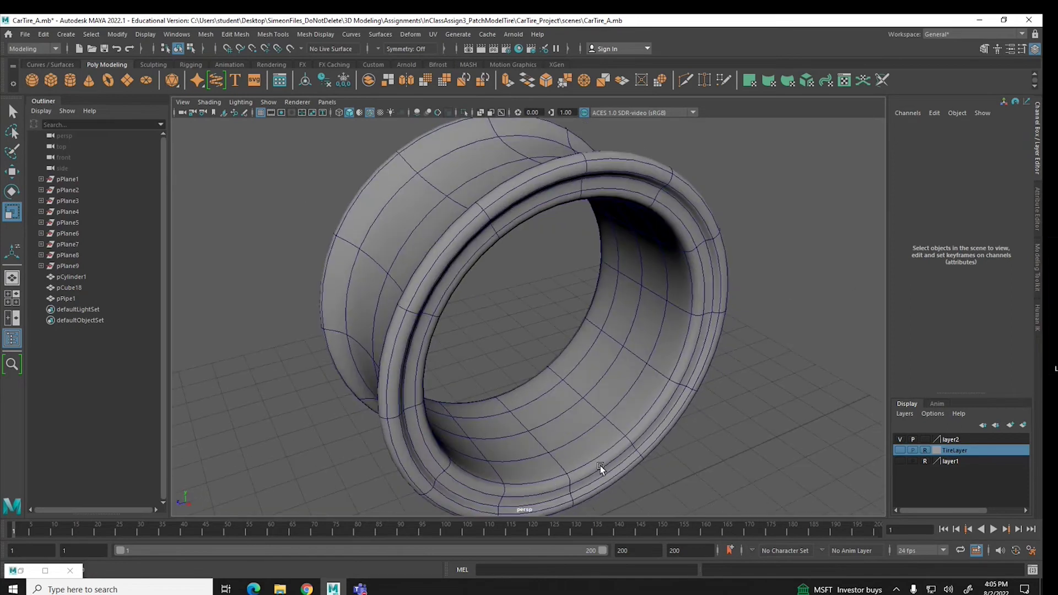
{"action": "left_click", "coordinate": [555, 427]}
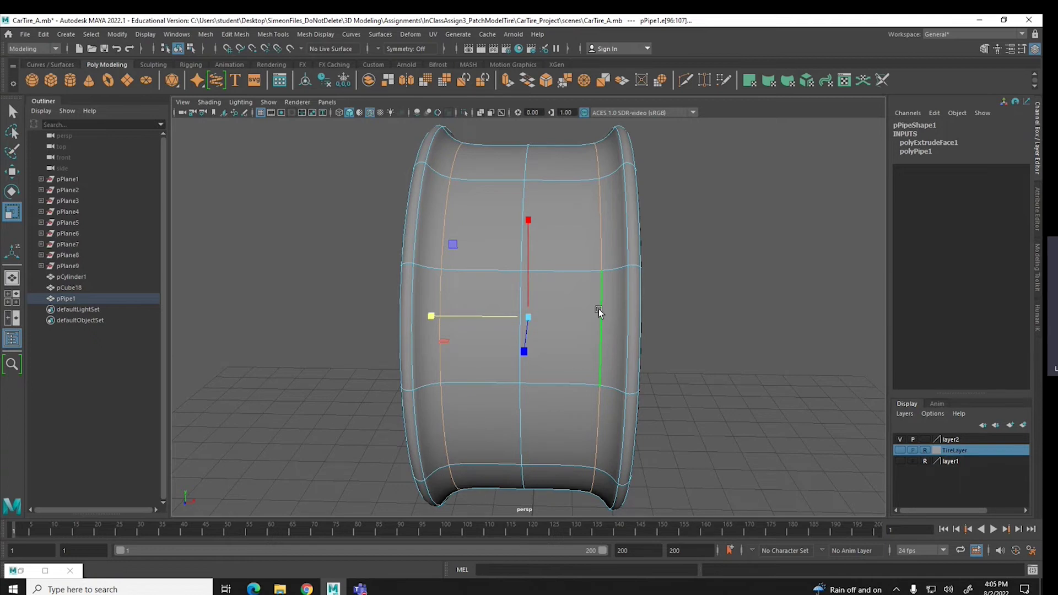
{"action": "left_click_drag", "start_coordinate": [598, 309], "coordinate": [464, 318], "text": "alt"}
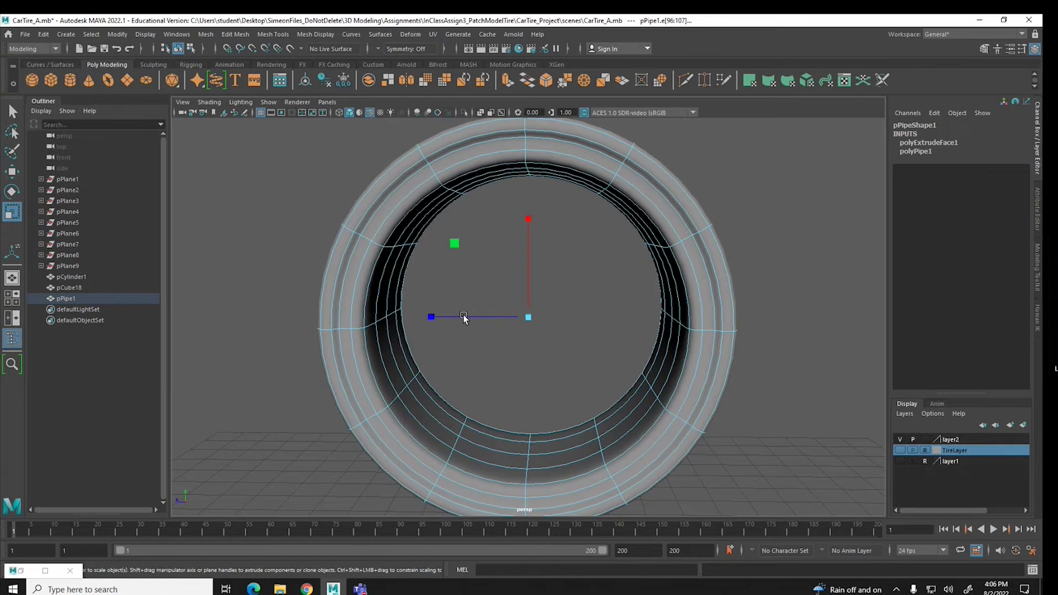
{"action": "key", "text": "1"}
{"action": "left_click_drag", "start_coordinate": [454, 342], "coordinate": [475, 352], "text": "alt"}
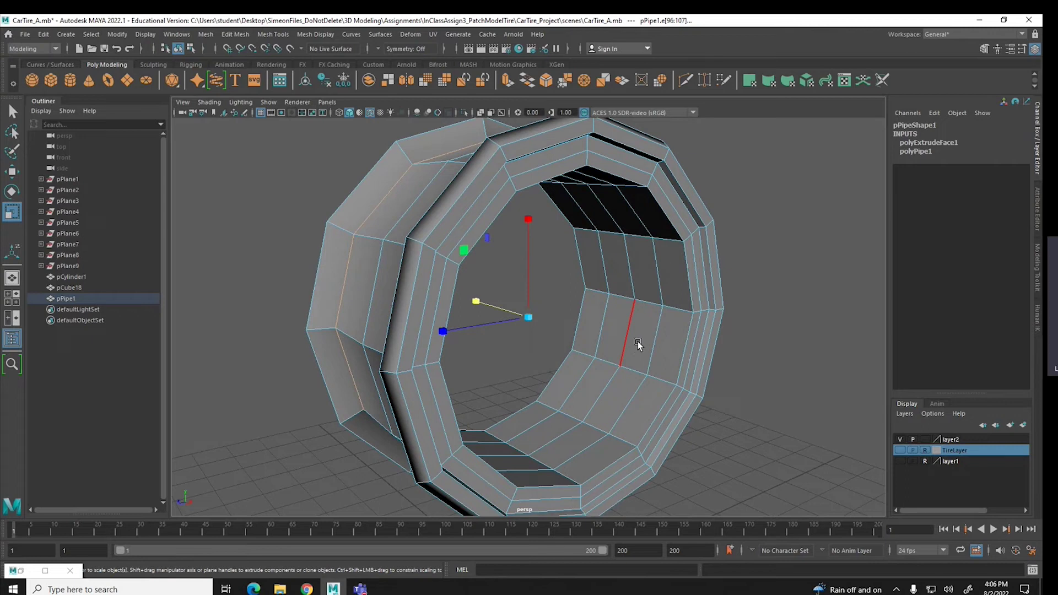
{"action": "key", "text": "1"}
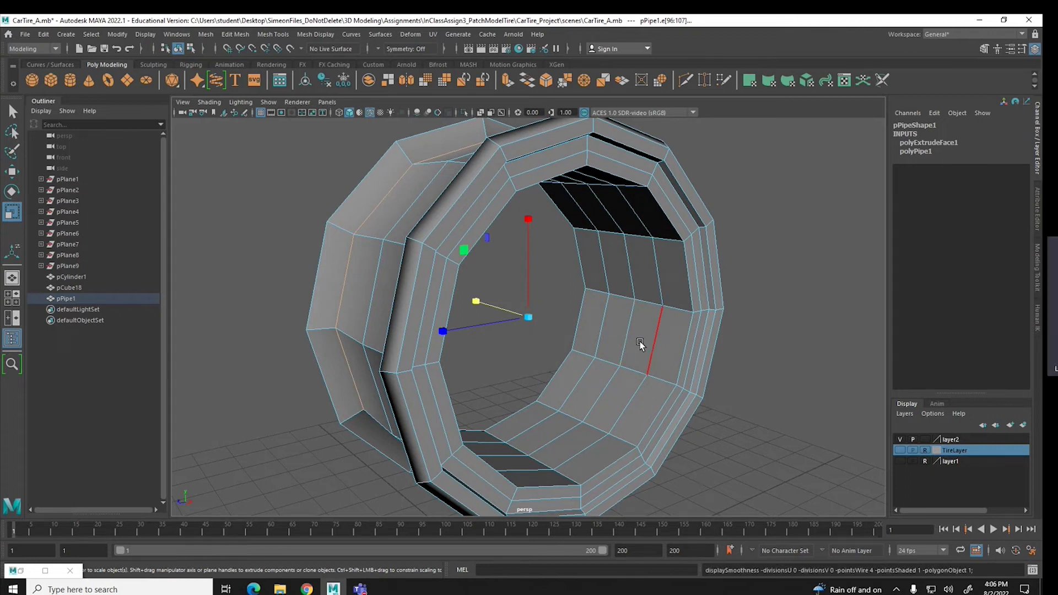
{"action": "left_click", "coordinate": [639, 342]}
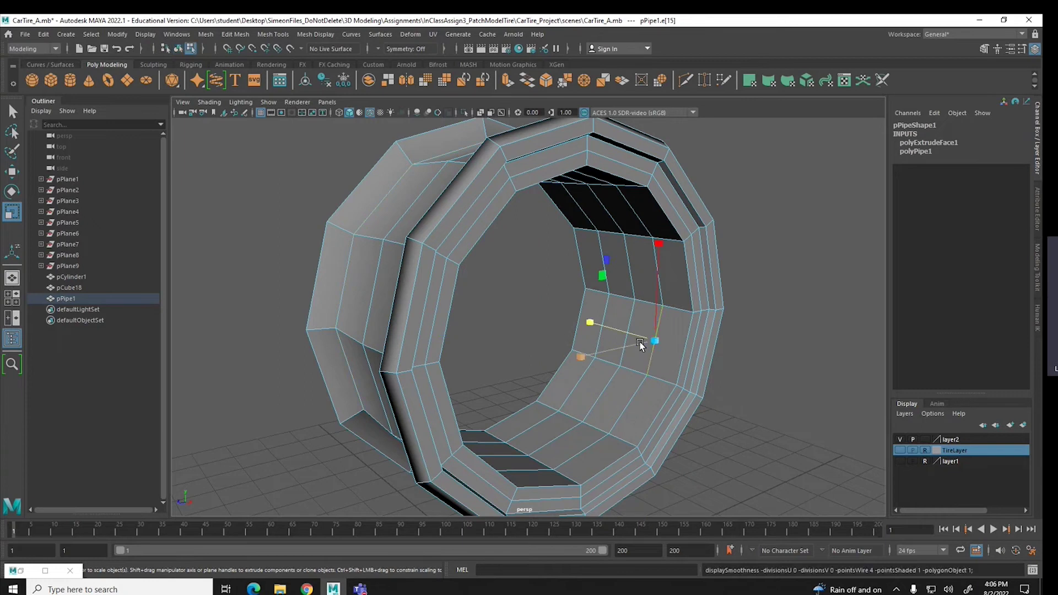
Return the rim to object mode, restore its smooth mesh preview and clear the selection
{"action": "key", "text": "F8"}
{"action": "left_click", "coordinate": [759, 332]}
{"action": "left_click", "coordinate": [692, 346]}
{"action": "key", "text": "3"}
{"action": "left_click", "coordinate": [759, 353]}
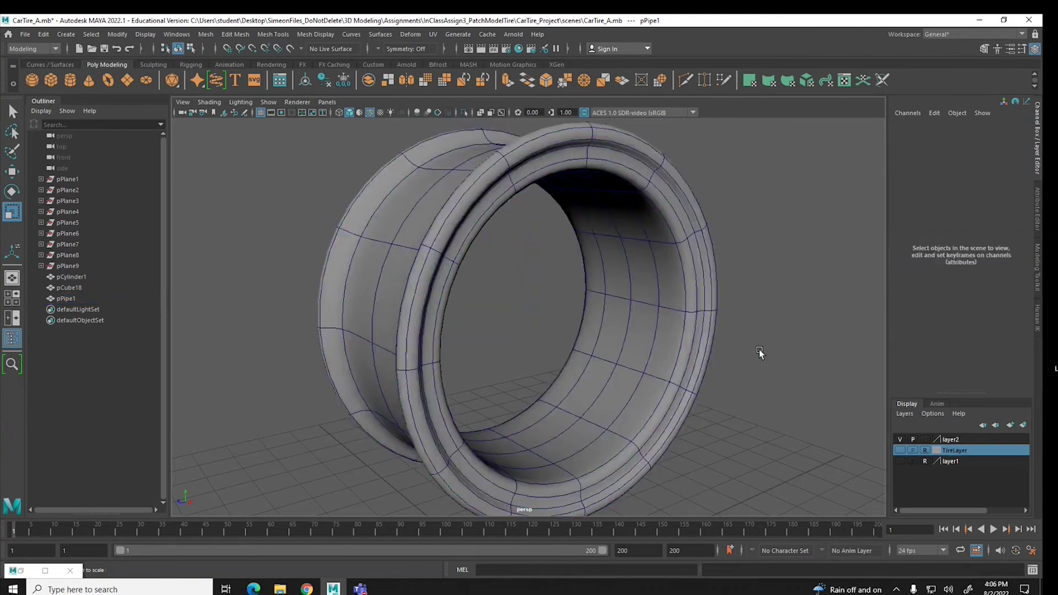
{"action": "left_click_drag", "start_coordinate": [759, 352], "coordinate": [657, 385], "text": "alt"}
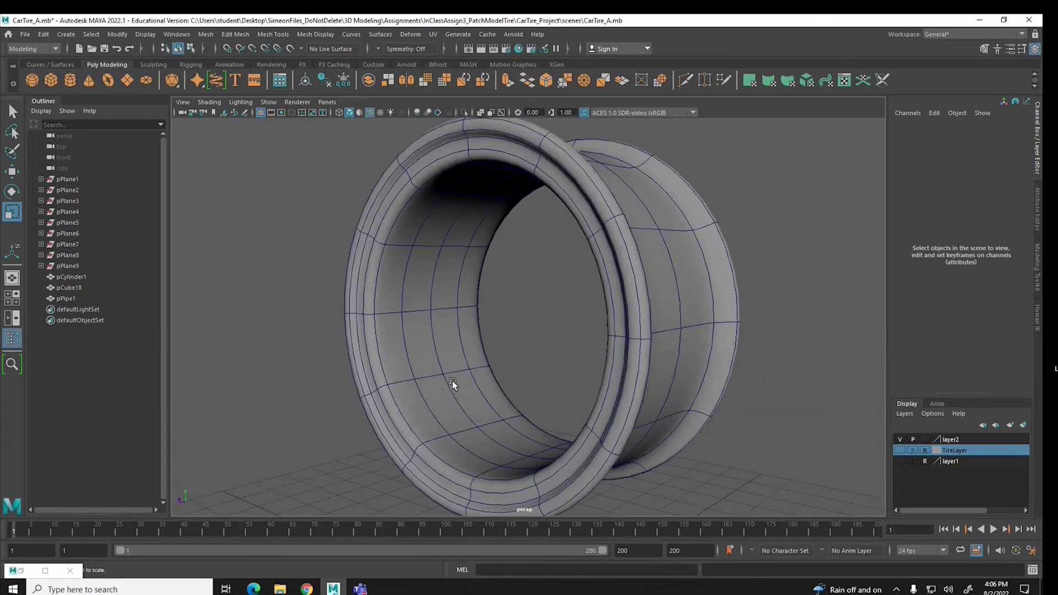
Select every other face, six in total, in one ring around the rim's inner barrel wall
{"action": "right_click", "coordinate": [433, 374]}
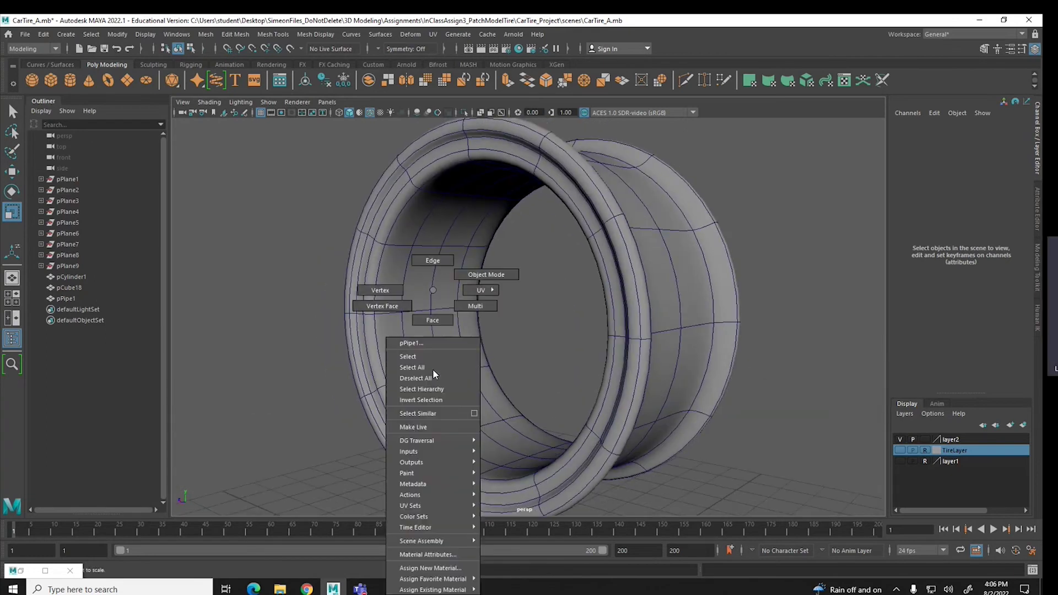
{"action": "left_click", "coordinate": [437, 322]}
{"action": "left_click", "coordinate": [418, 338]}
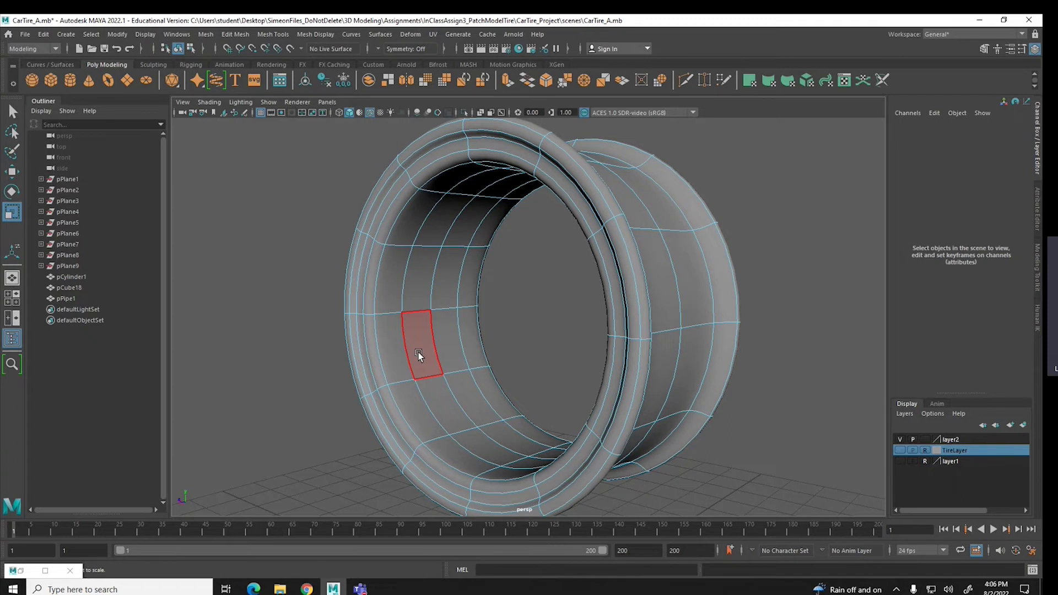
{"action": "left_click", "coordinate": [418, 355]}
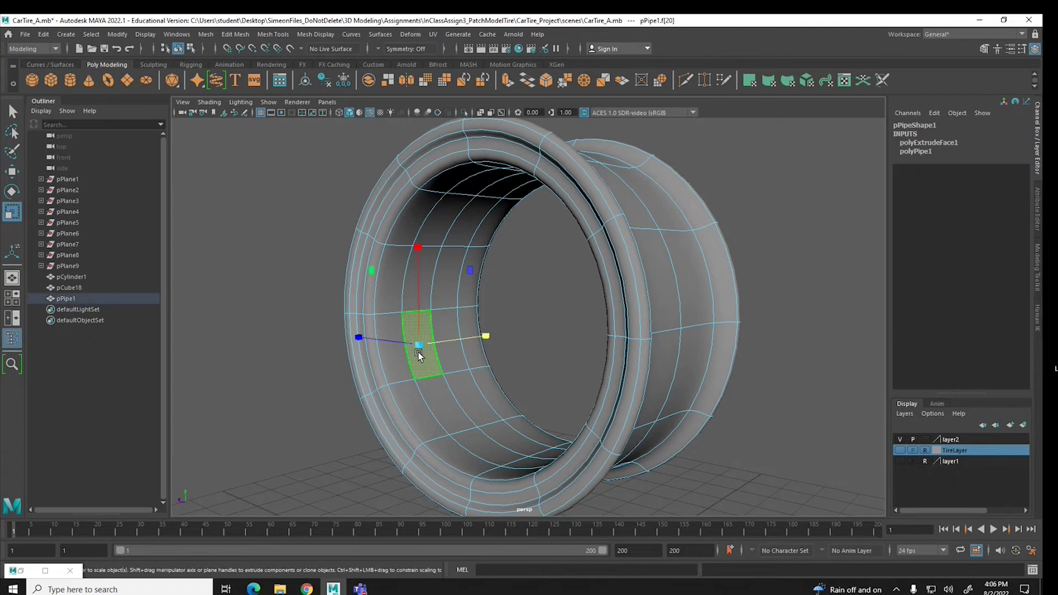
{"action": "left_click", "coordinate": [473, 441], "text": "shift"}
{"action": "left_click_drag", "start_coordinate": [474, 440], "coordinate": [544, 476], "text": "alt"}
{"action": "left_click", "coordinate": [606, 405], "text": "shift"}
{"action": "left_click_drag", "start_coordinate": [604, 408], "coordinate": [641, 312], "text": "alt"}
{"action": "left_click", "coordinate": [648, 300], "text": "shift"}
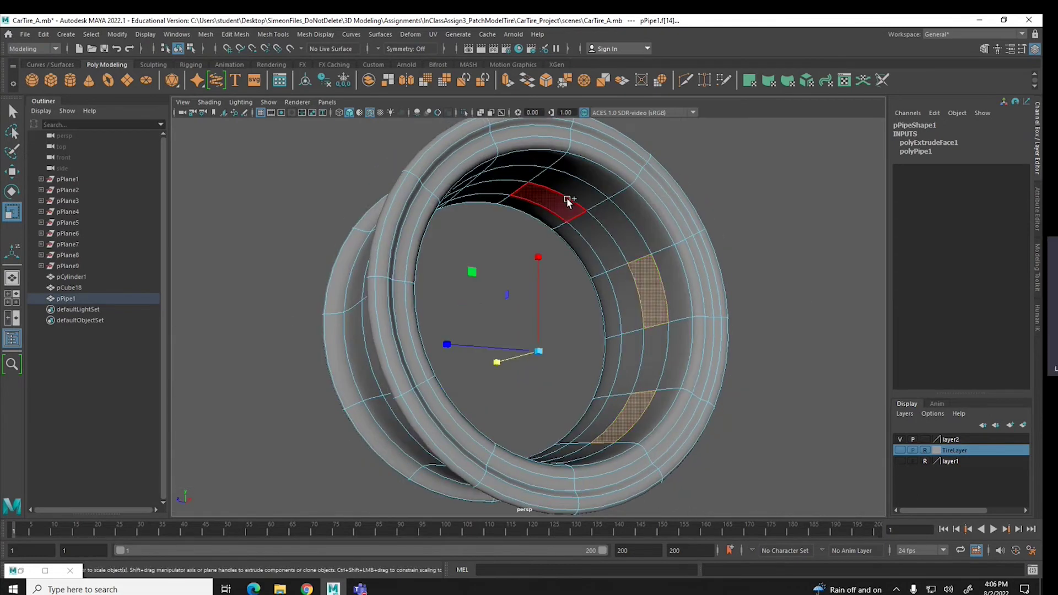
{"action": "left_click", "coordinate": [589, 252], "text": "shift"}
{"action": "left_click_drag", "start_coordinate": [589, 253], "coordinate": [525, 282], "text": "alt"}
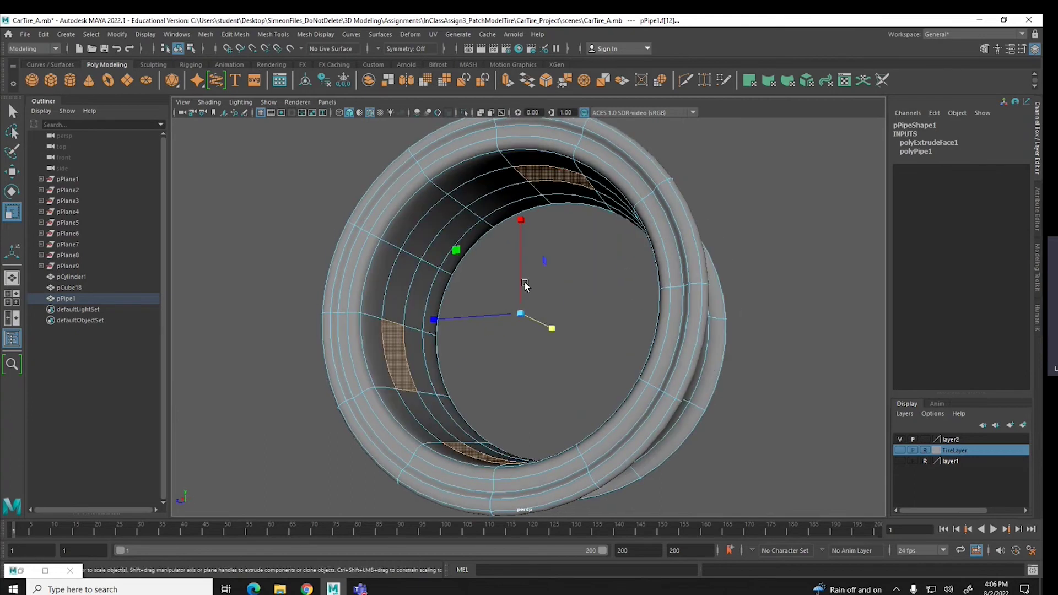
{"action": "left_click", "coordinate": [435, 233], "text": "shift"}
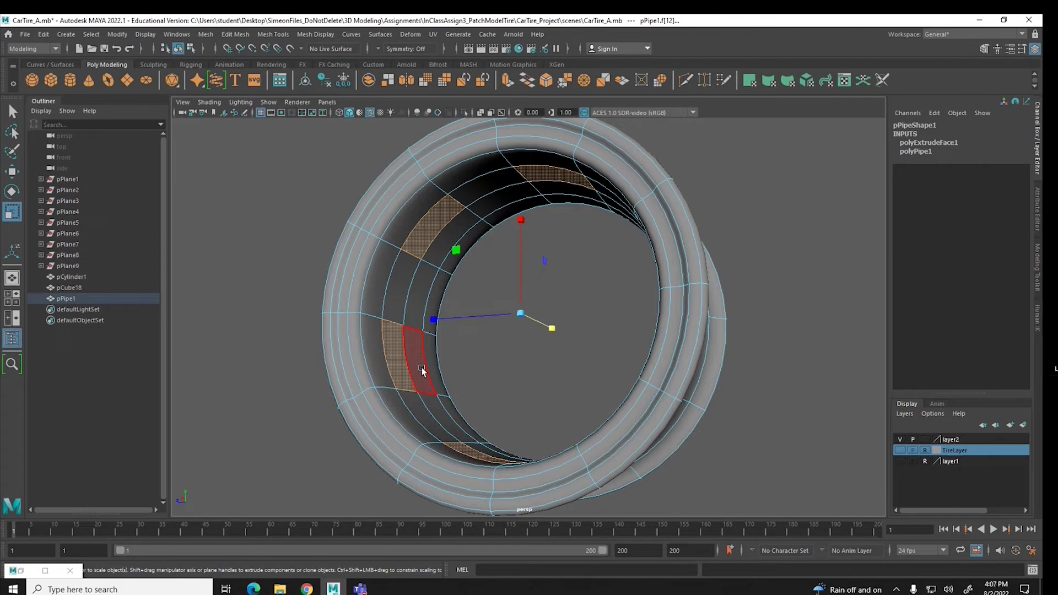
Examine the selected inner faces, showing TireLayer briefly to check their position inside the tire and hiding it again
{"action": "left_click_drag", "start_coordinate": [418, 419], "coordinate": [477, 431], "text": "alt"}
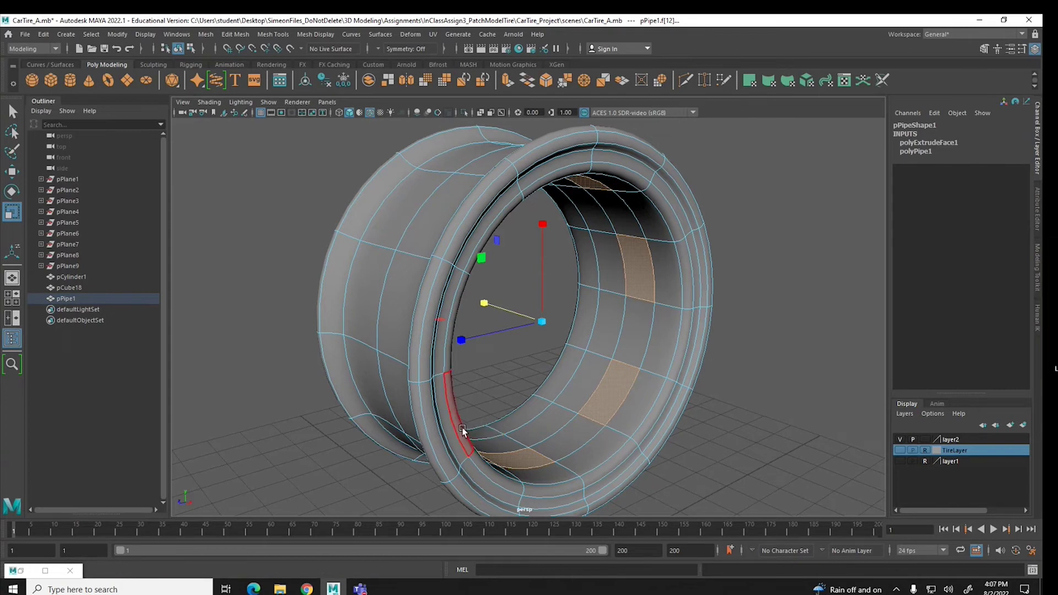
{"action": "left_click_drag", "start_coordinate": [590, 392], "coordinate": [833, 398], "text": "alt"}
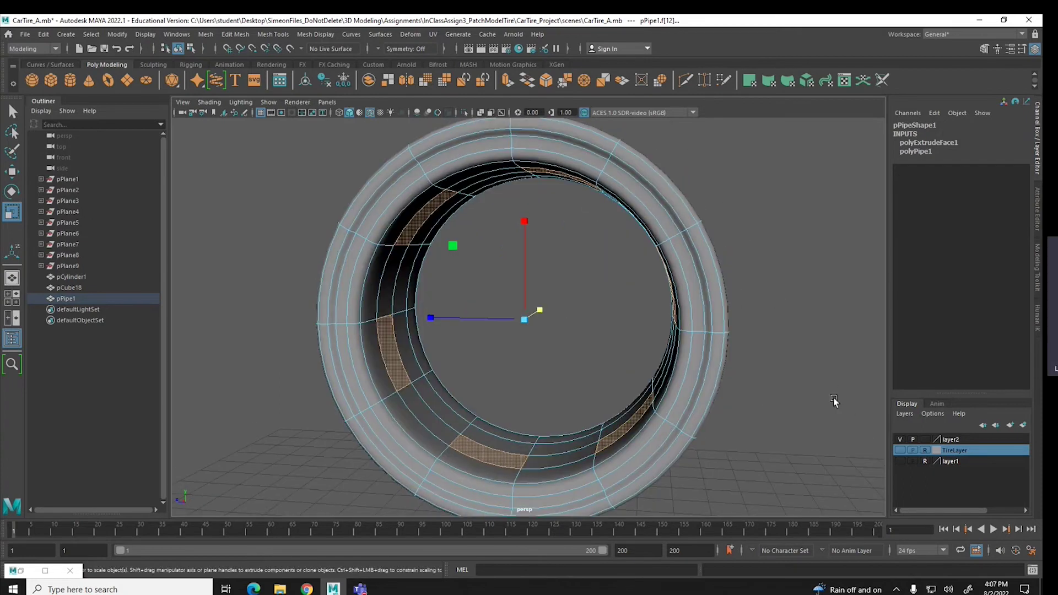
{"action": "left_click", "coordinate": [900, 450]}
{"action": "left_click_drag", "start_coordinate": [619, 420], "coordinate": [649, 434], "text": "alt"}
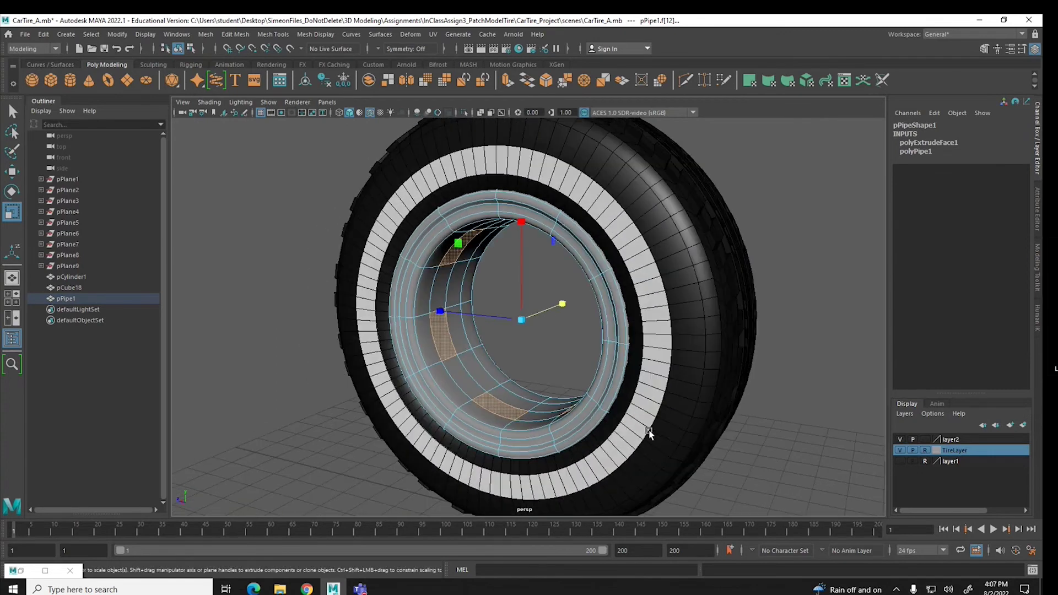
{"action": "left_click", "coordinate": [899, 451]}
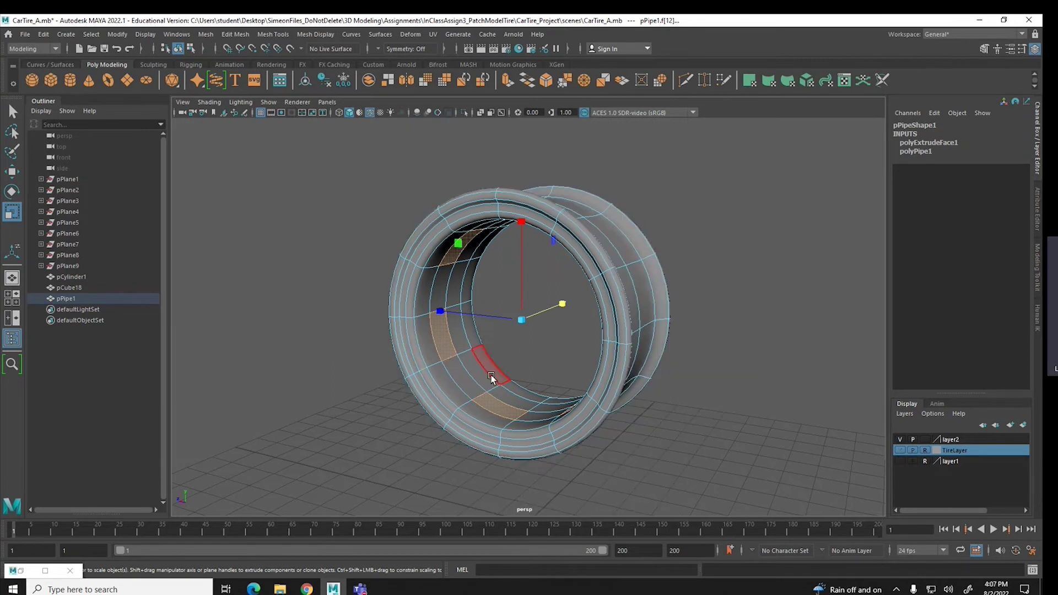
{"action": "left_click_drag", "start_coordinate": [468, 378], "coordinate": [557, 374], "text": "alt"}
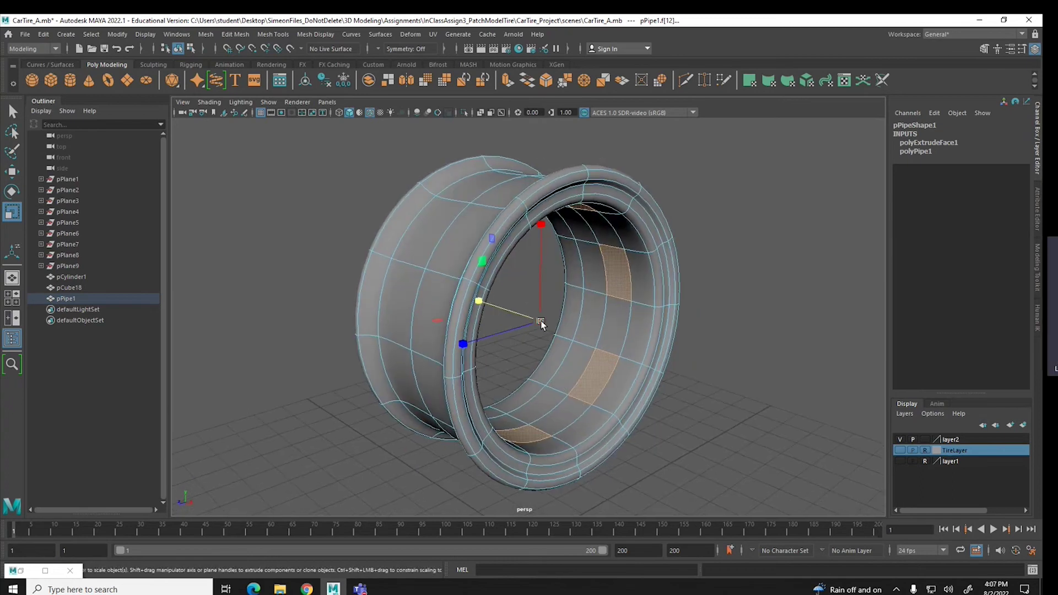
Scale the six selected inner faces wider along the rim's width and move them slightly toward the near lip
{"action": "left_click_drag", "start_coordinate": [485, 303], "coordinate": [350, 279]}
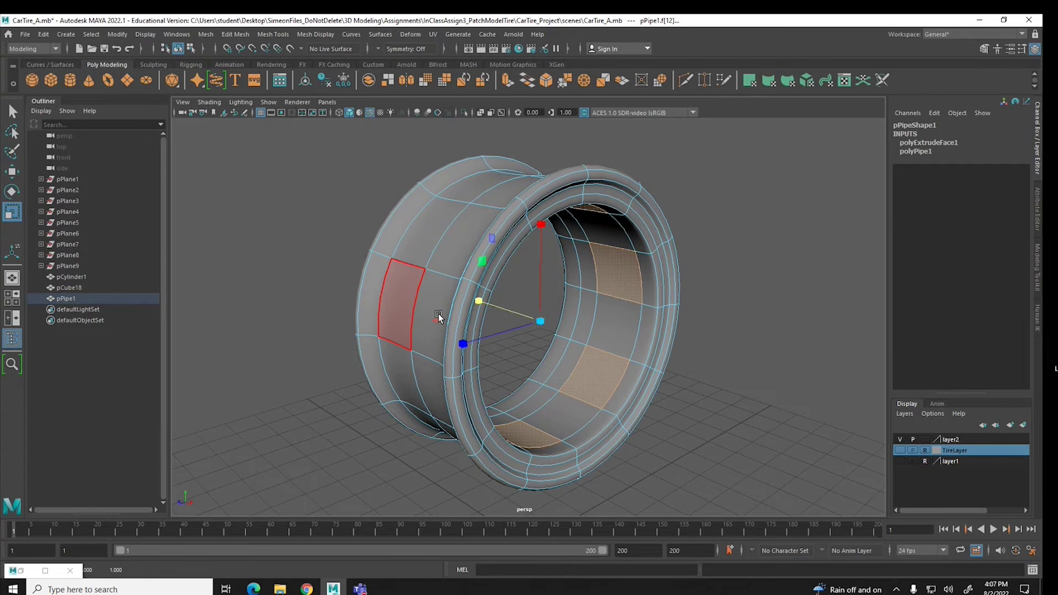
{"action": "left_click_drag", "start_coordinate": [544, 316], "coordinate": [526, 335]}
{"action": "left_click_drag", "start_coordinate": [693, 378], "coordinate": [538, 380], "text": "alt"}
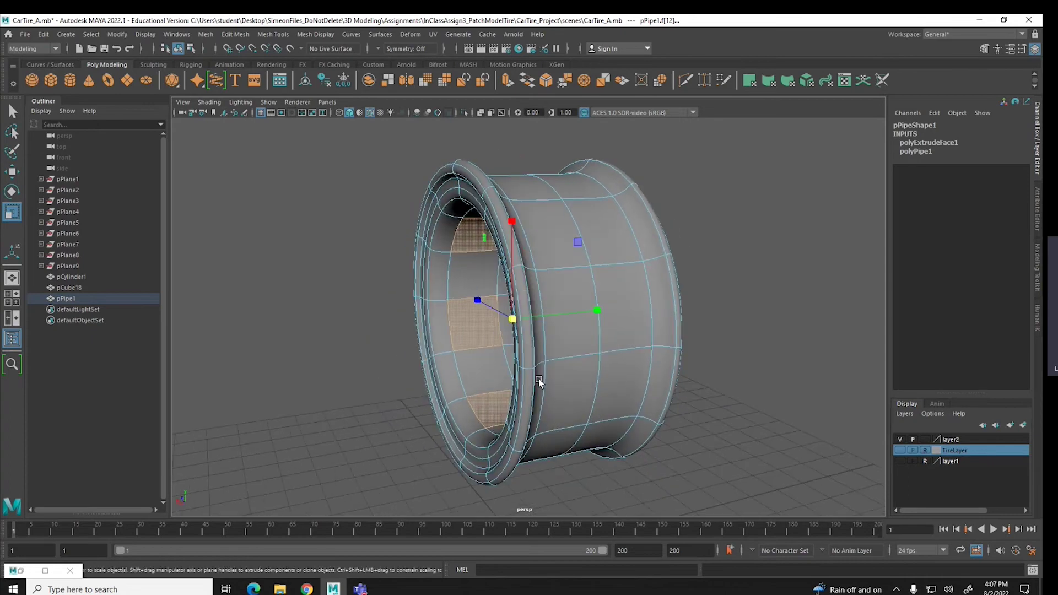
{"action": "key", "text": "w"}
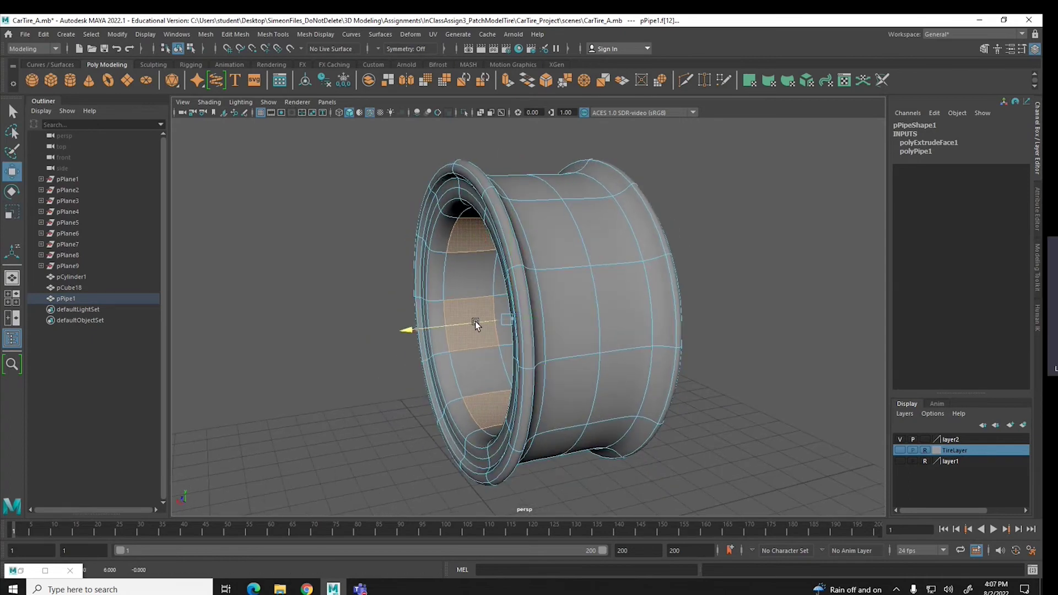
{"action": "left_click_drag", "start_coordinate": [524, 378], "coordinate": [491, 388], "text": "alt"}
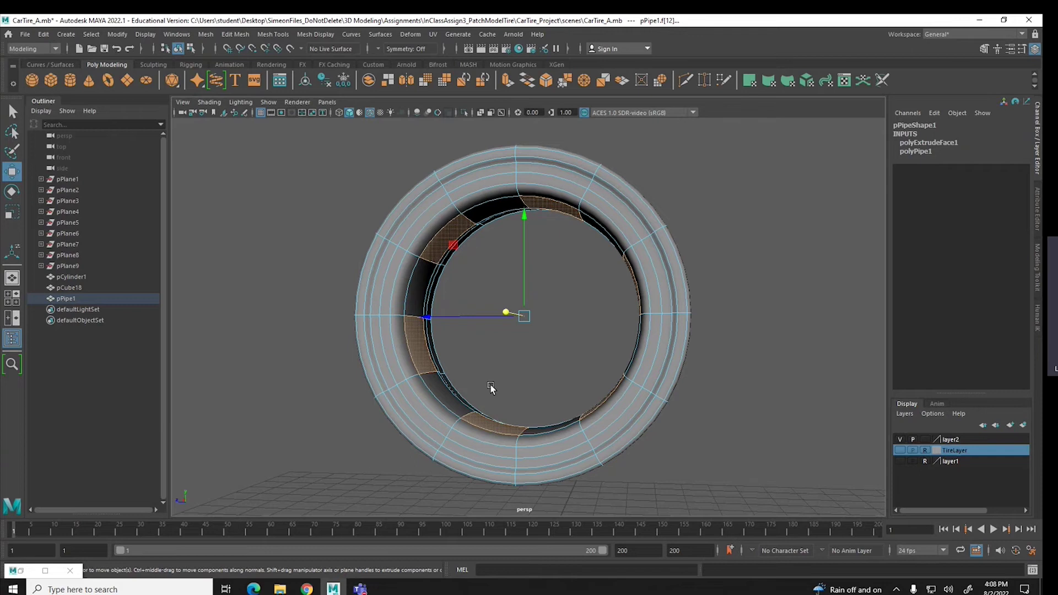
Extrude the six selected inner faces and scale them inward toward the wheel's center to form tapered spokes
{"action": "key", "text": "r"}
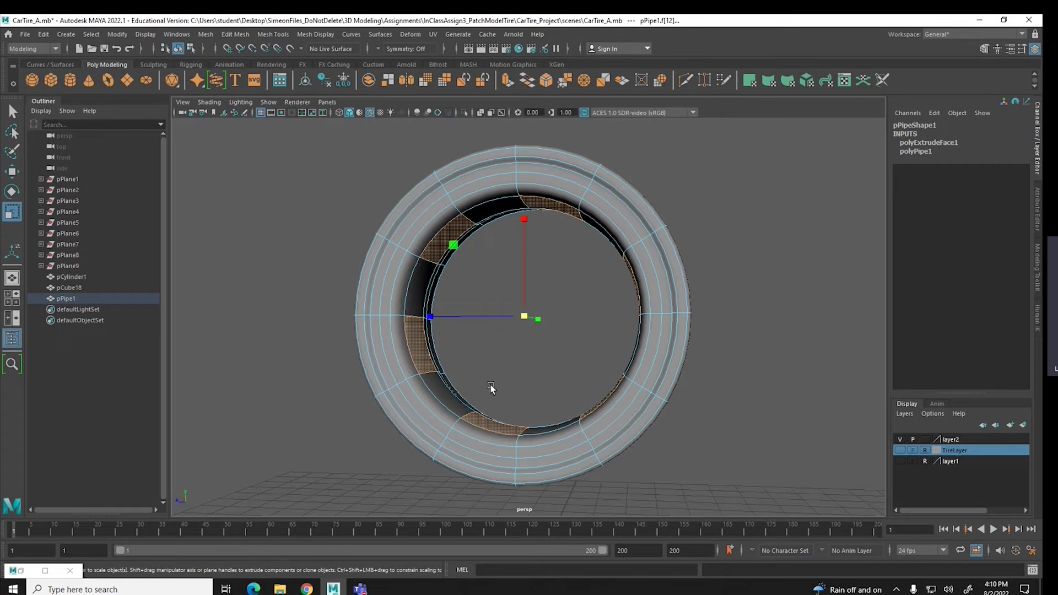
{"action": "left_click", "coordinate": [230, 35]}
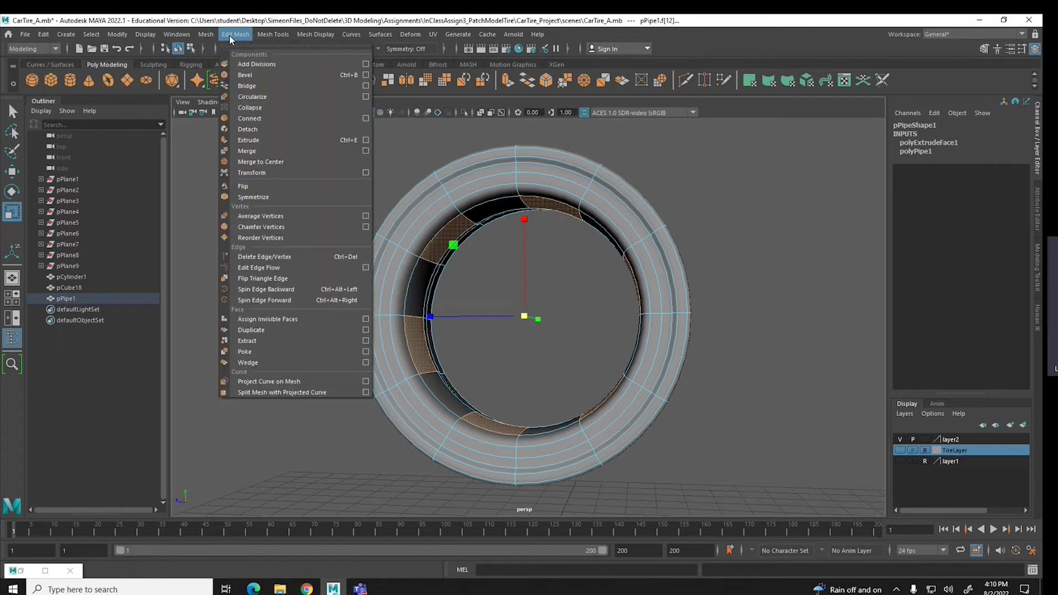
{"action": "left_click", "coordinate": [243, 141]}
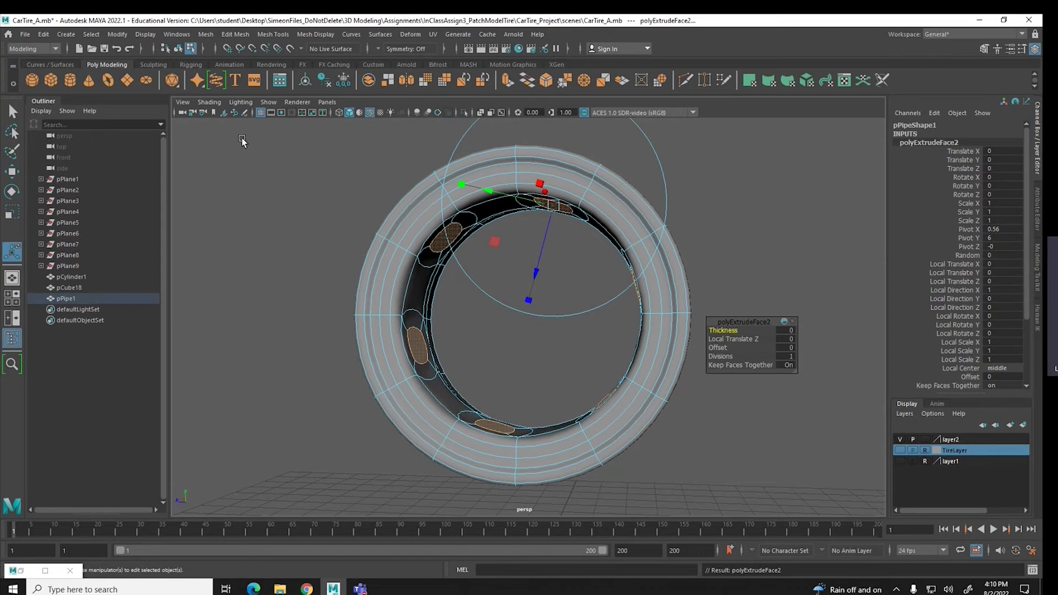
{"action": "key", "text": "r"}
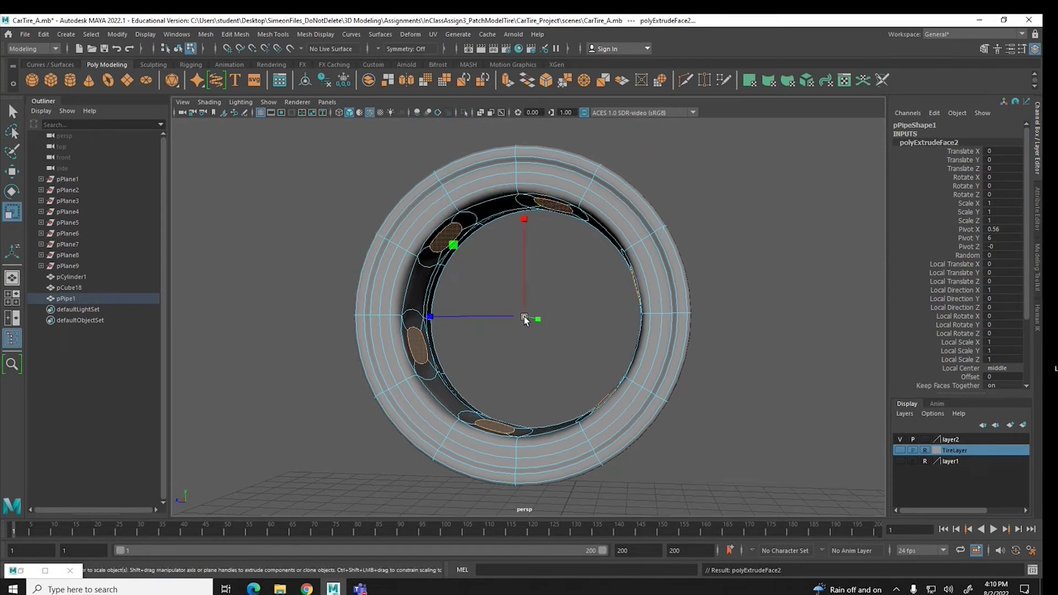
{"action": "left_click_drag", "start_coordinate": [523, 316], "coordinate": [398, 368]}
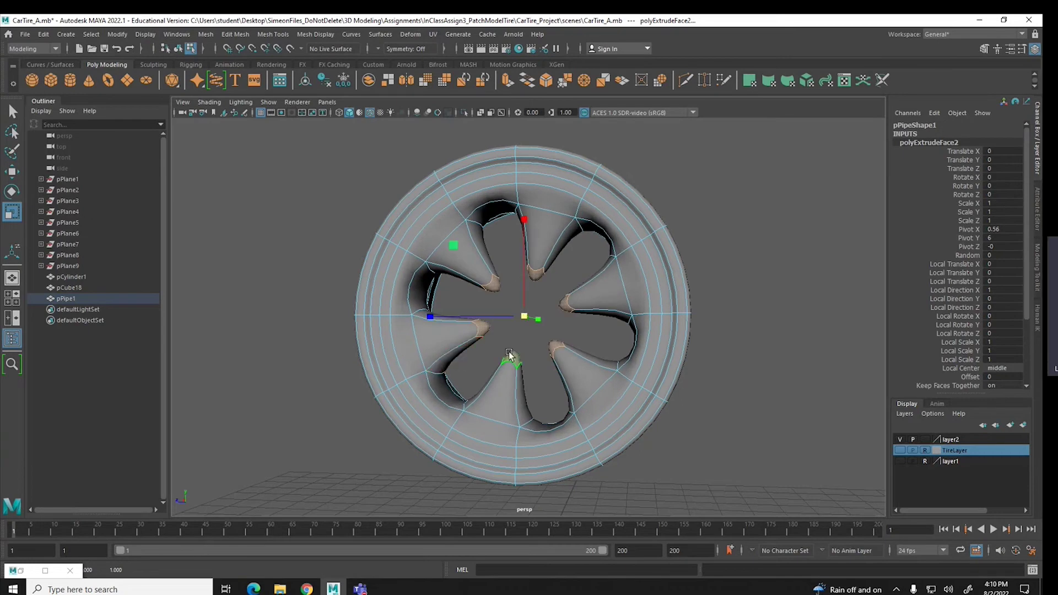
{"action": "left_click_drag", "start_coordinate": [531, 348], "coordinate": [676, 233], "text": "alt"}
{"action": "left_click_drag", "start_coordinate": [309, 358], "coordinate": [650, 423], "text": "alt"}
Show the rim unsmoothed, scale the six spoke ends slightly outward and rotate them counterclockwise about the wheel's axis
{"action": "key", "text": "w"}
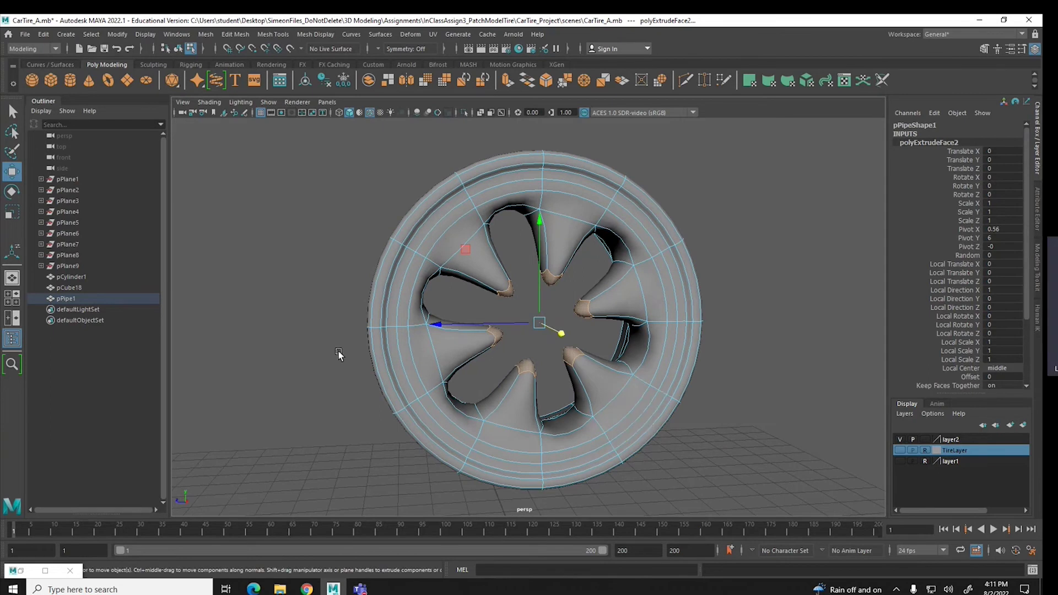
{"action": "key", "text": "1"}
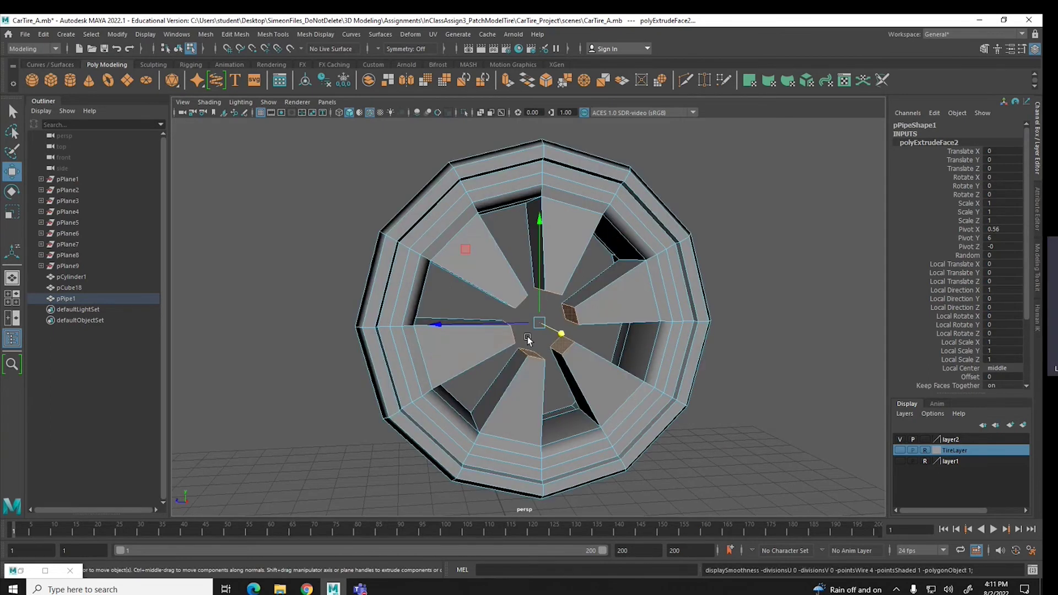
{"action": "key", "text": "r"}
{"action": "left_click_drag", "start_coordinate": [540, 323], "coordinate": [580, 341]}
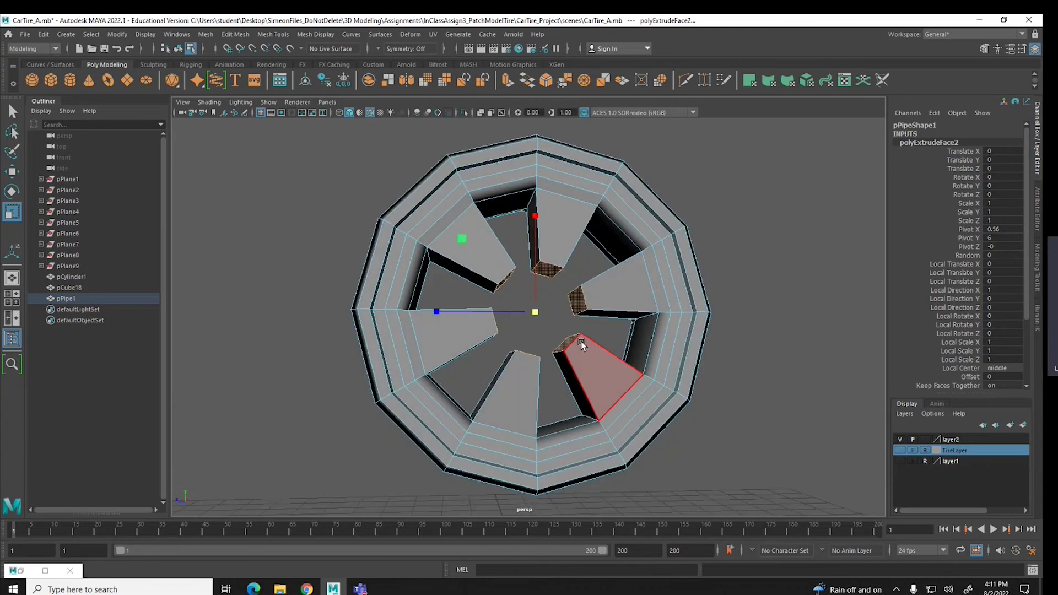
{"action": "left_click", "coordinate": [12, 191]}
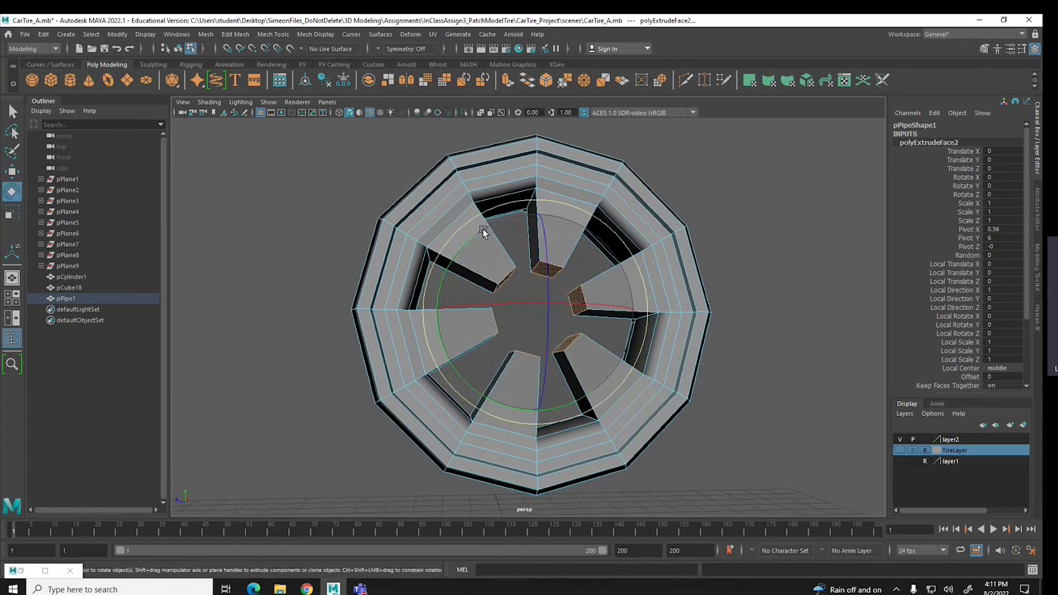
{"action": "left_click_drag", "start_coordinate": [464, 242], "coordinate": [459, 300]}
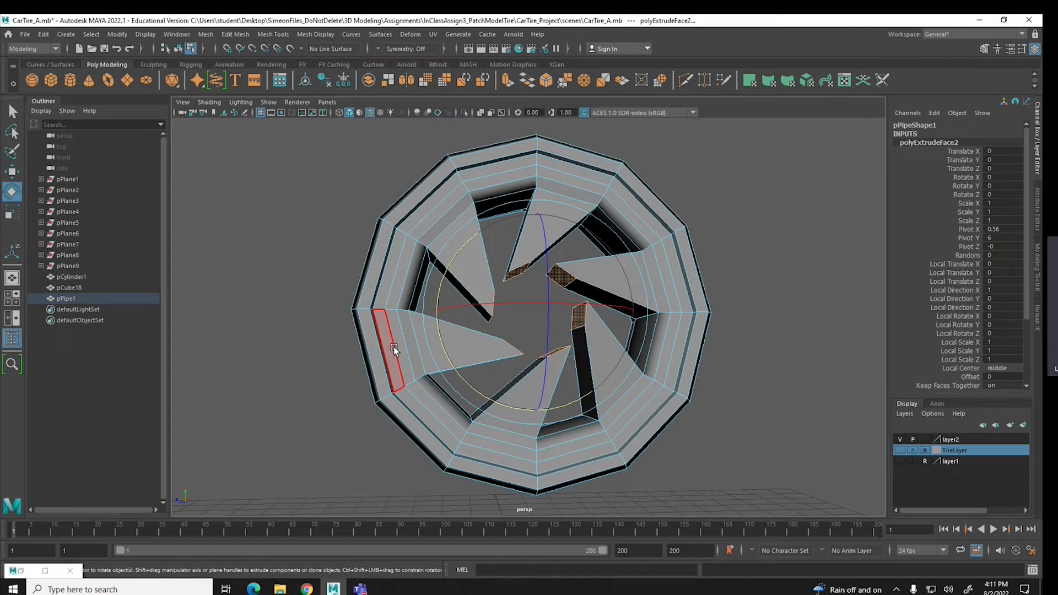
Extrude the six spoke end faces, scale them slightly inward toward the wheel's center and delete the end faces
{"action": "left_click", "coordinate": [216, 37]}
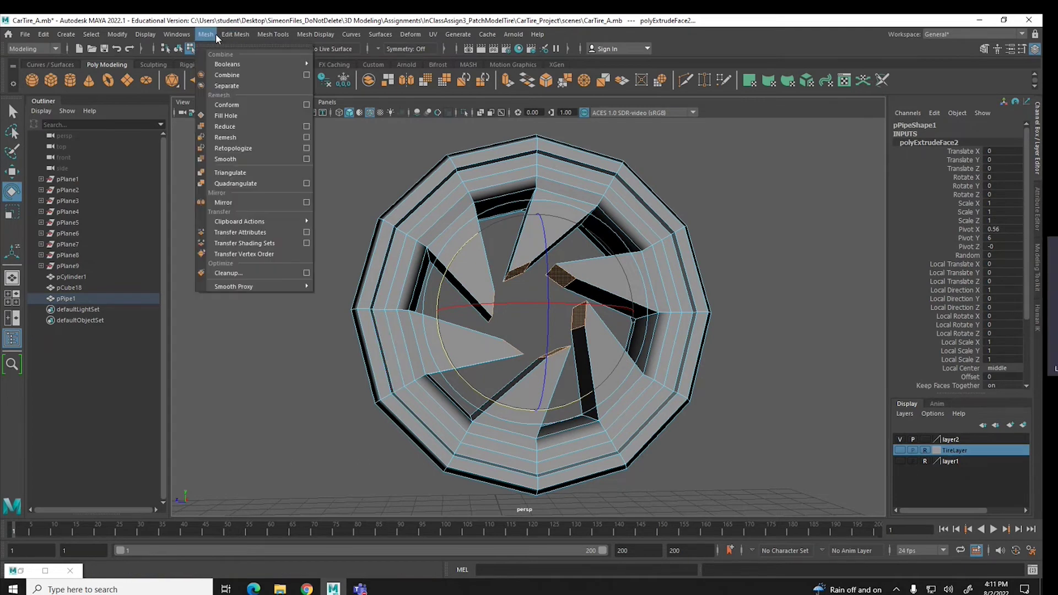
{"action": "mouse_move", "coordinate": [235, 34]}
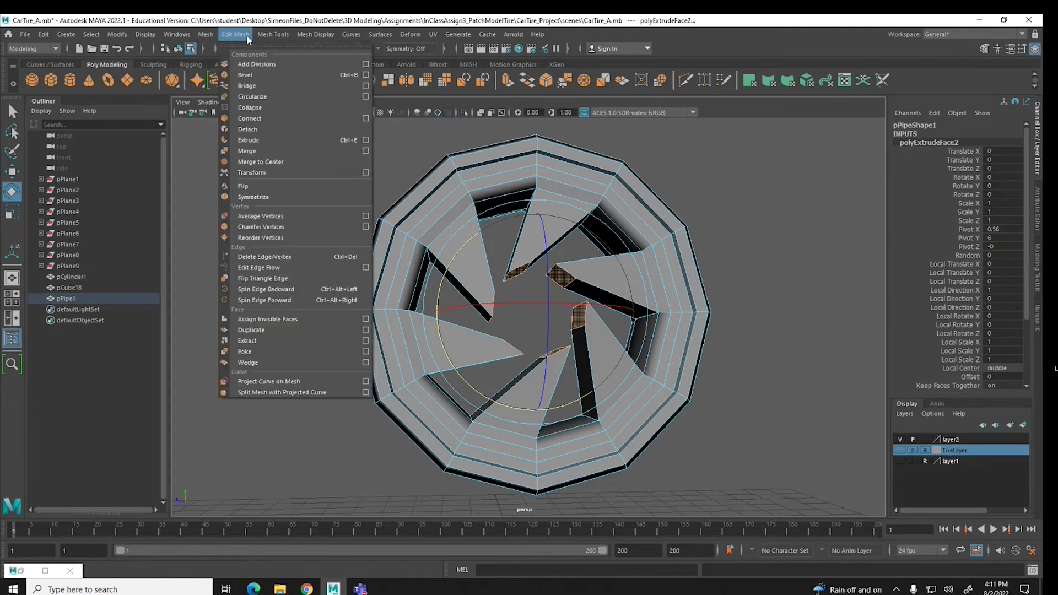
{"action": "left_click", "coordinate": [246, 140]}
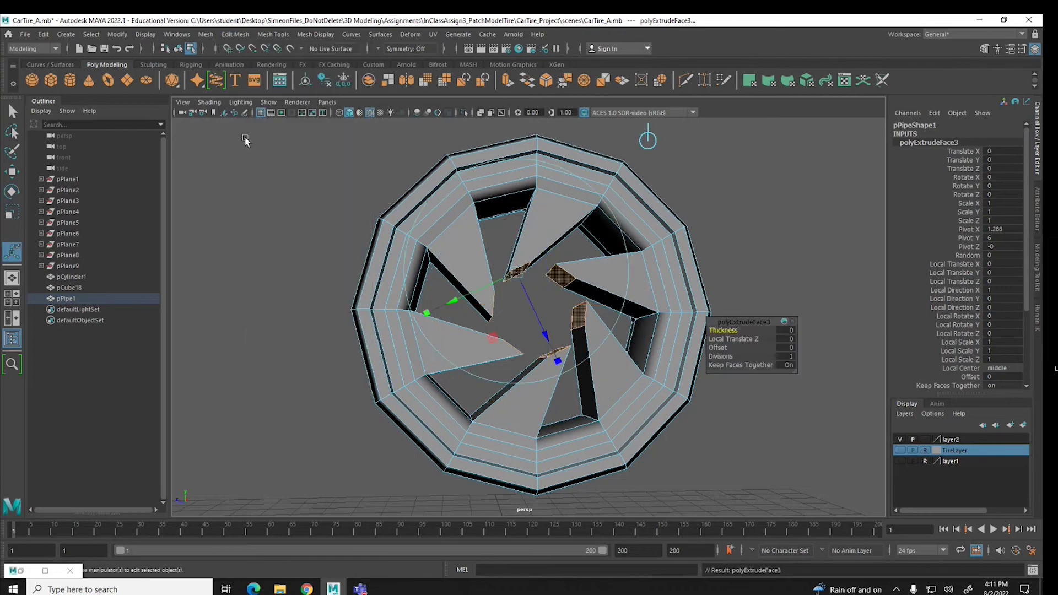
{"action": "key", "text": "r"}
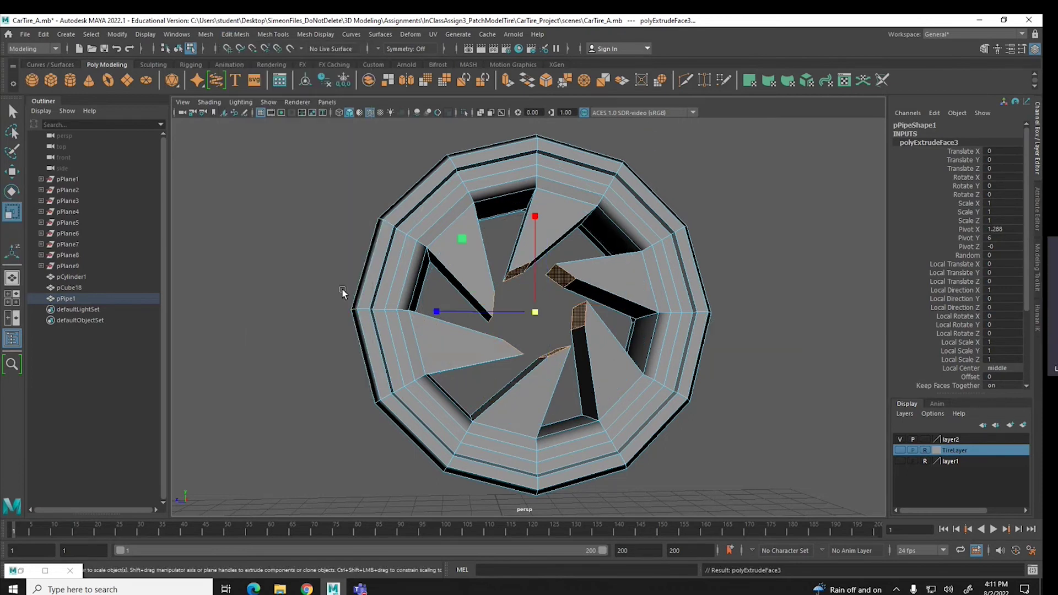
{"action": "left_click_drag", "start_coordinate": [535, 310], "coordinate": [530, 321]}
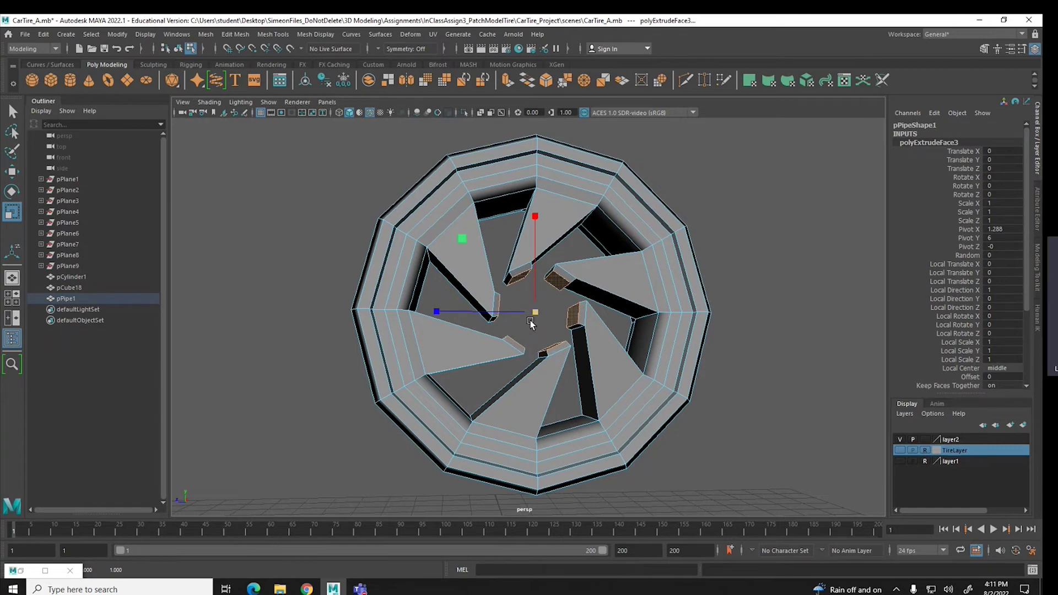
{"action": "left_click", "coordinate": [530, 323]}
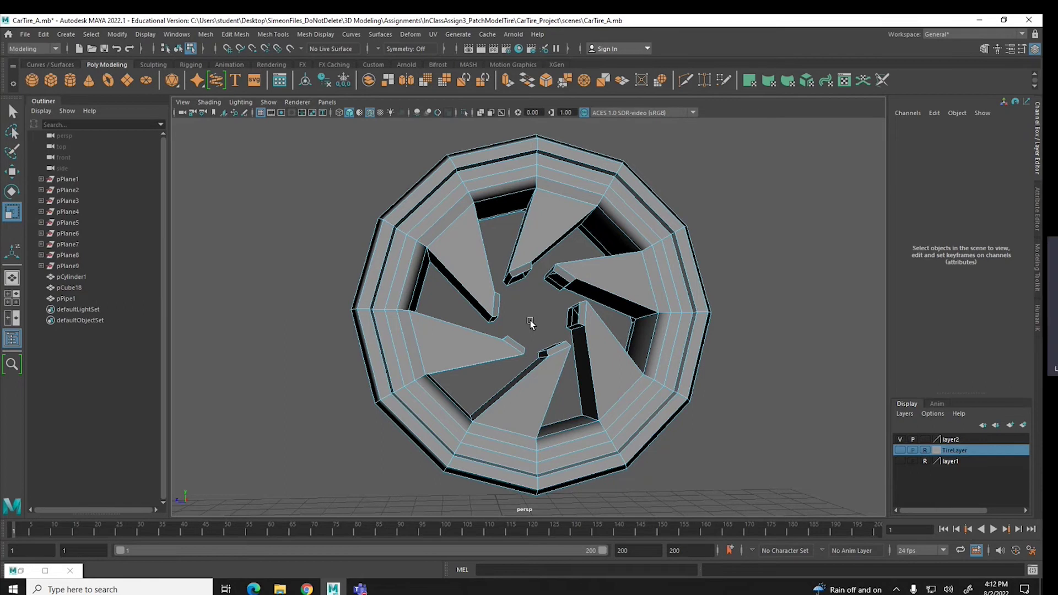
Bridge the facing open-end edges of the upper-left and top spokes with a connecting face
{"action": "left_click", "coordinate": [514, 278]}
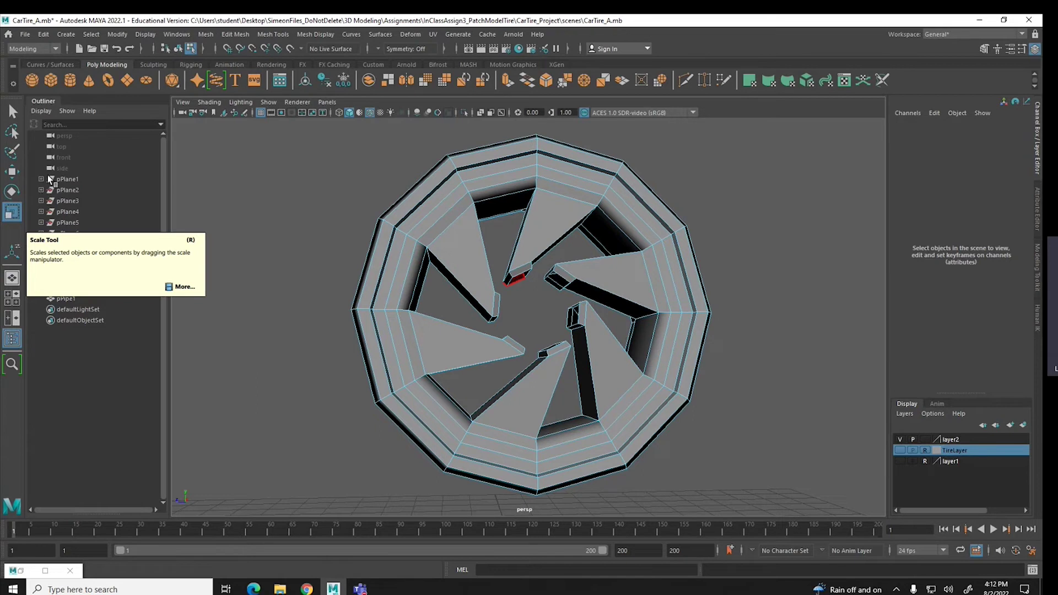
{"action": "left_click", "coordinate": [11, 174]}
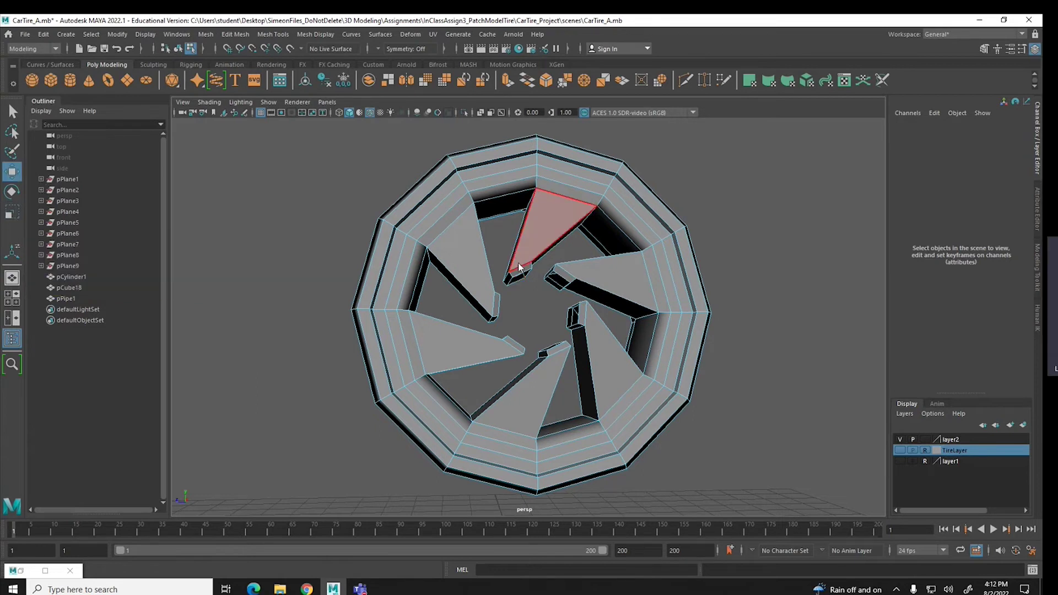
{"action": "right_click", "coordinate": [517, 263]}
{"action": "left_click", "coordinate": [510, 236]}
{"action": "scroll", "coordinate": [520, 292], "scroll_direction": "up", "scroll_amount": 8}
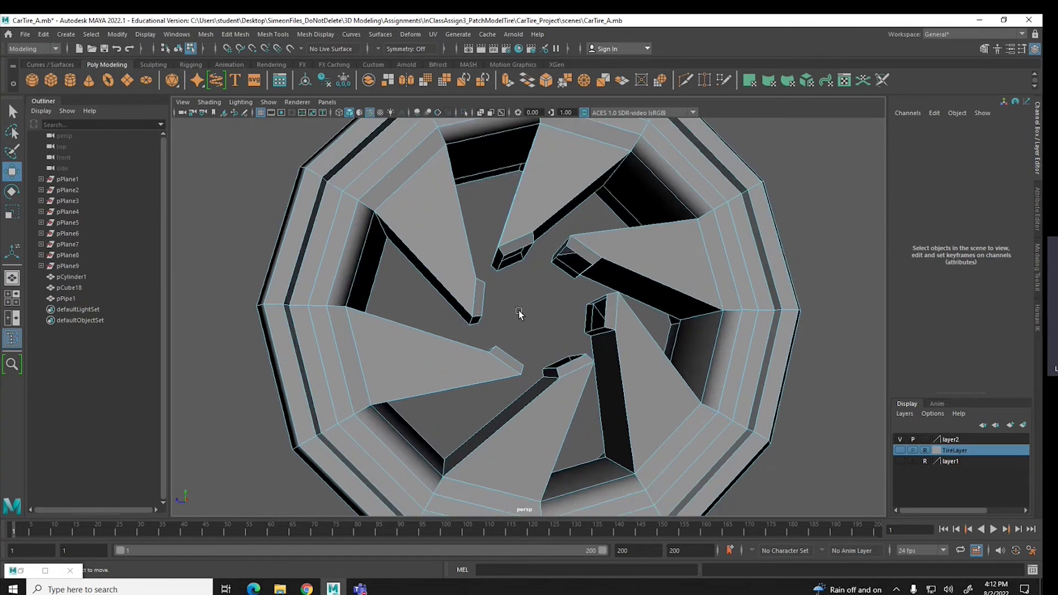
{"action": "left_click_drag", "start_coordinate": [524, 296], "coordinate": [419, 248], "text": "alt"}
{"action": "left_click", "coordinate": [417, 246]}
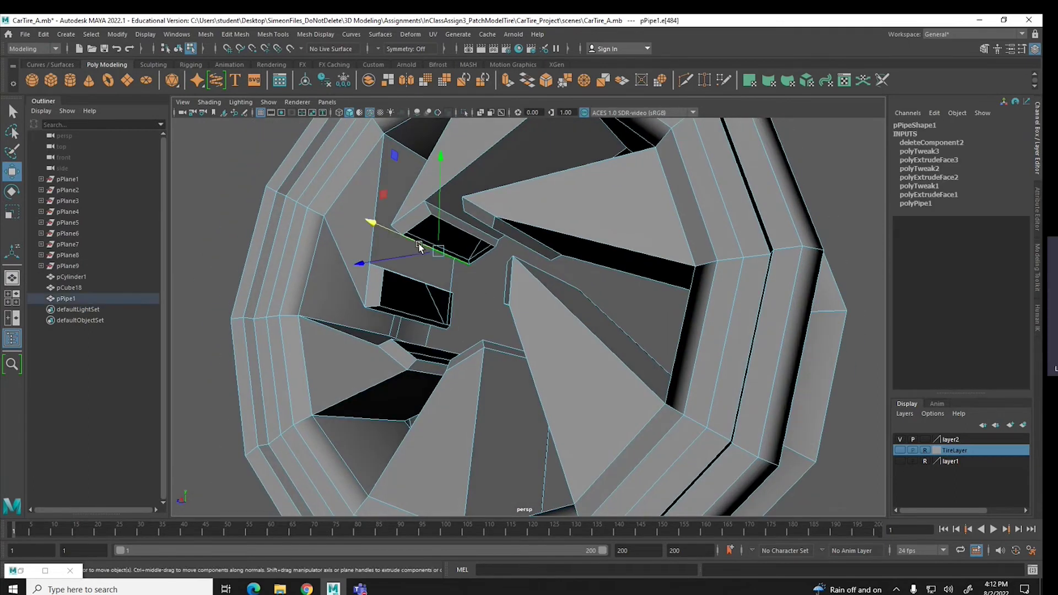
{"action": "left_click", "coordinate": [408, 270], "text": "shift"}
{"action": "left_click_drag", "start_coordinate": [401, 298], "coordinate": [452, 320], "text": "alt"}
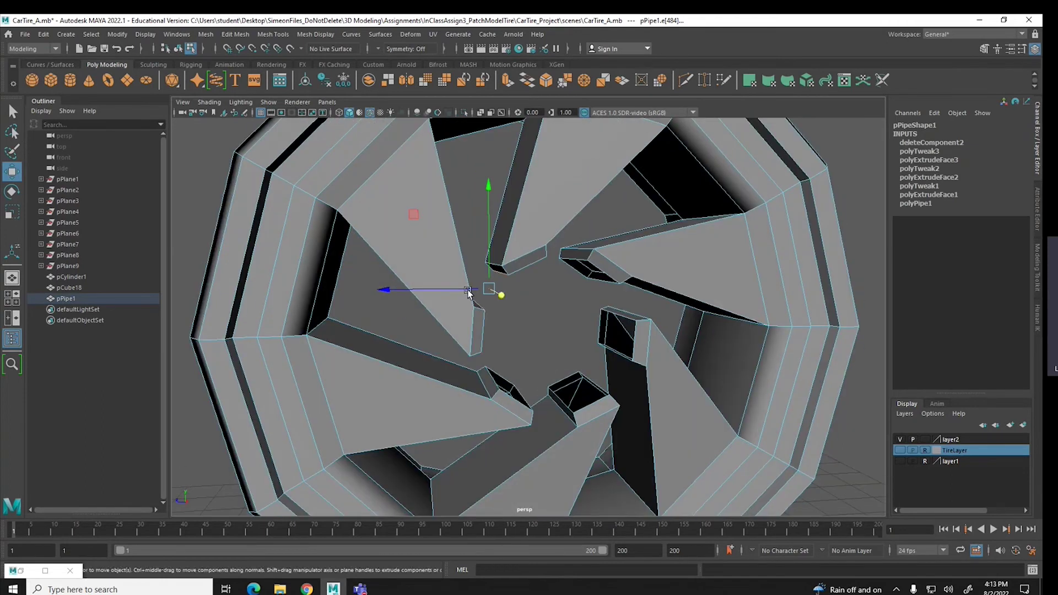
{"action": "left_click", "coordinate": [236, 34]}
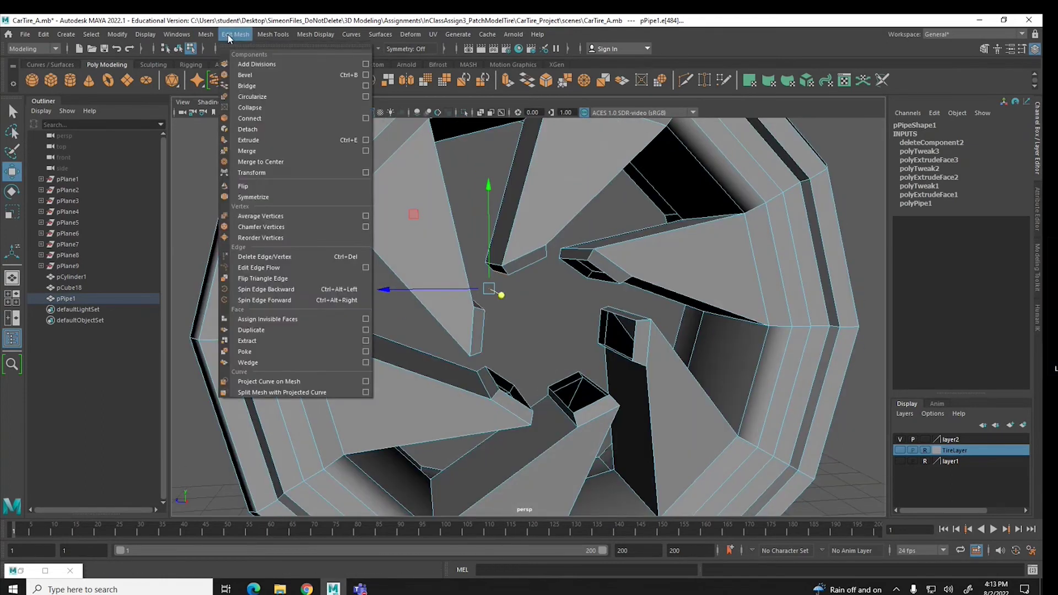
{"action": "left_click", "coordinate": [237, 87]}
Bridge the facing open-end edges of the top and upper-right spokes
{"action": "left_click_drag", "start_coordinate": [458, 240], "coordinate": [452, 217], "text": "alt"}
{"action": "left_click", "coordinate": [460, 213]}
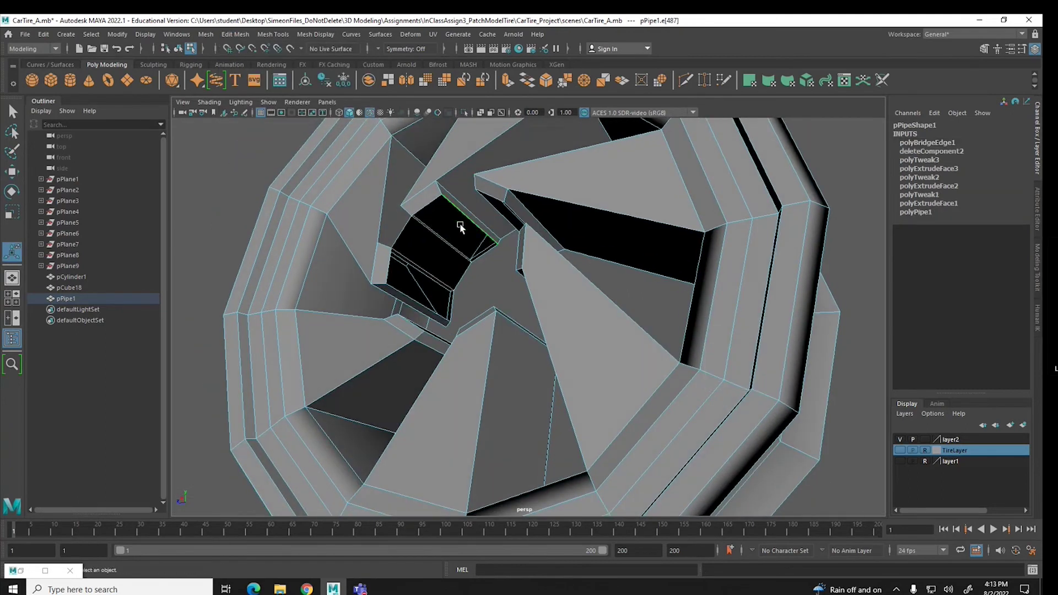
{"action": "scroll", "coordinate": [459, 223], "scroll_direction": "down", "scroll_amount": 3}
{"action": "left_click", "coordinate": [537, 215], "text": "shift"}
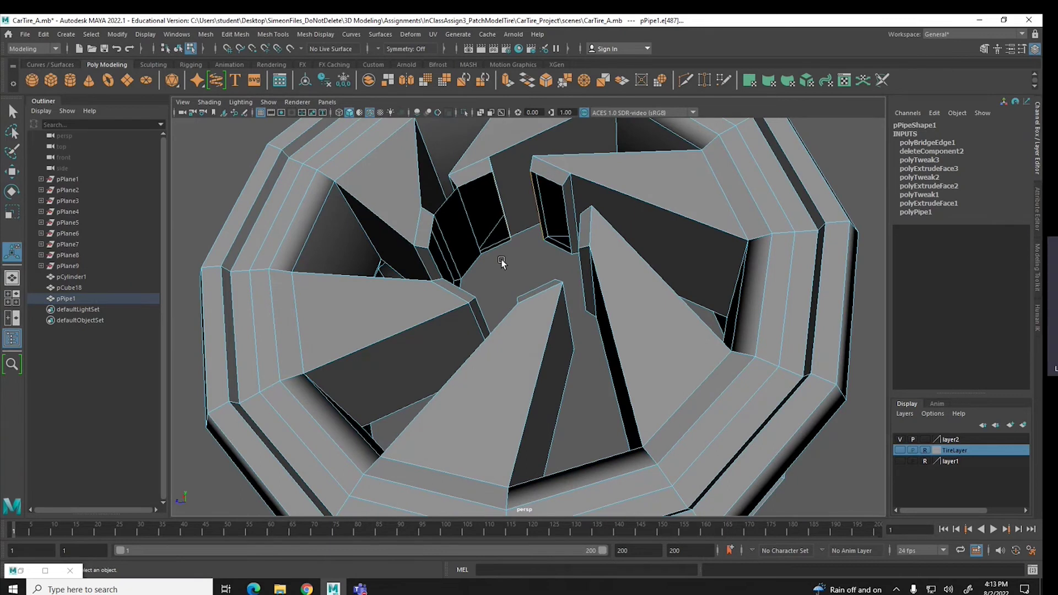
{"action": "key", "text": "g"}
Bridge the open-end edges of the upper-right and right spokes, and those of the right and bottom spokes
{"action": "left_click_drag", "start_coordinate": [494, 259], "coordinate": [514, 284], "text": "alt"}
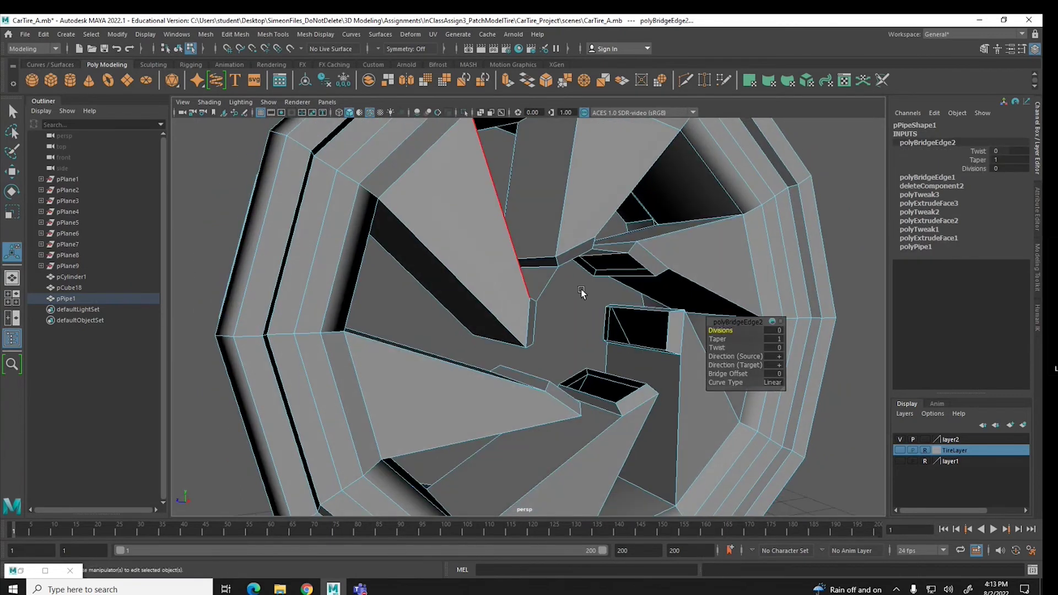
{"action": "left_click", "coordinate": [633, 277]}
{"action": "left_click", "coordinate": [627, 307], "text": "shift"}
{"action": "key", "text": "g"}
{"action": "left_click", "coordinate": [621, 343]}
{"action": "left_click", "coordinate": [609, 372], "text": "shift"}
{"action": "key", "text": "g"}
Bridge the bottom, lower-left and upper-left spoke ends at their facing edges to close the hub ring
{"action": "left_click_drag", "start_coordinate": [603, 375], "coordinate": [567, 395], "text": "alt"}
{"action": "left_click", "coordinate": [558, 407]}
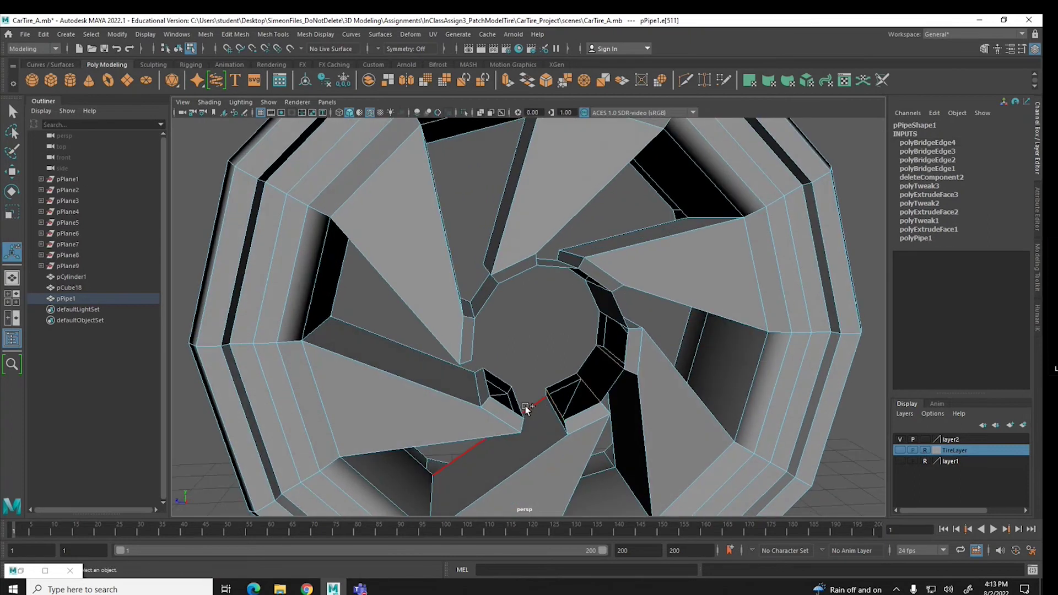
{"action": "key", "text": "g"}
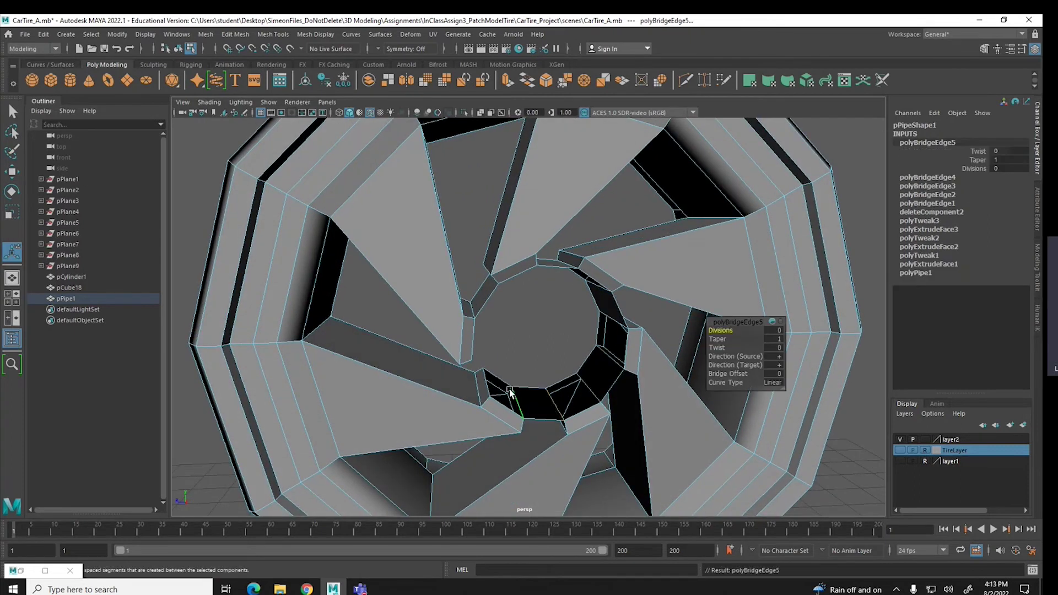
{"action": "left_click_drag", "start_coordinate": [528, 390], "coordinate": [478, 383], "text": "alt"}
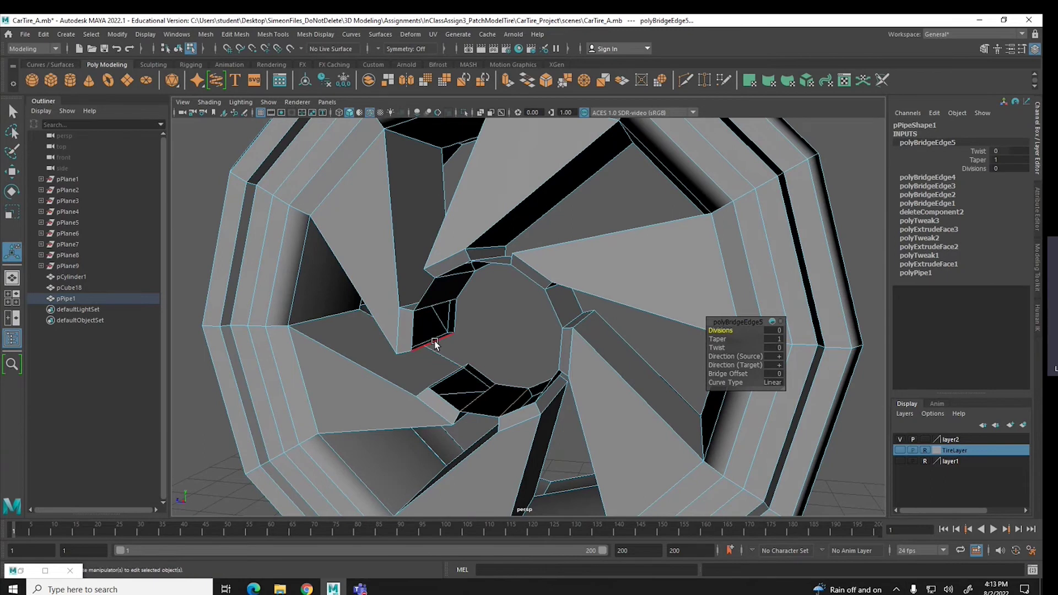
{"action": "left_click", "coordinate": [434, 341]}
{"action": "left_click_drag", "start_coordinate": [432, 395], "coordinate": [444, 406], "text": "alt"}
{"action": "left_click", "coordinate": [530, 399]}
{"action": "left_click_drag", "start_coordinate": [531, 399], "coordinate": [506, 366], "text": "alt"}
{"action": "left_click", "coordinate": [433, 342], "text": "shift"}
{"action": "key", "text": "g"}
{"action": "left_click_drag", "start_coordinate": [371, 337], "coordinate": [430, 312], "text": "alt"}
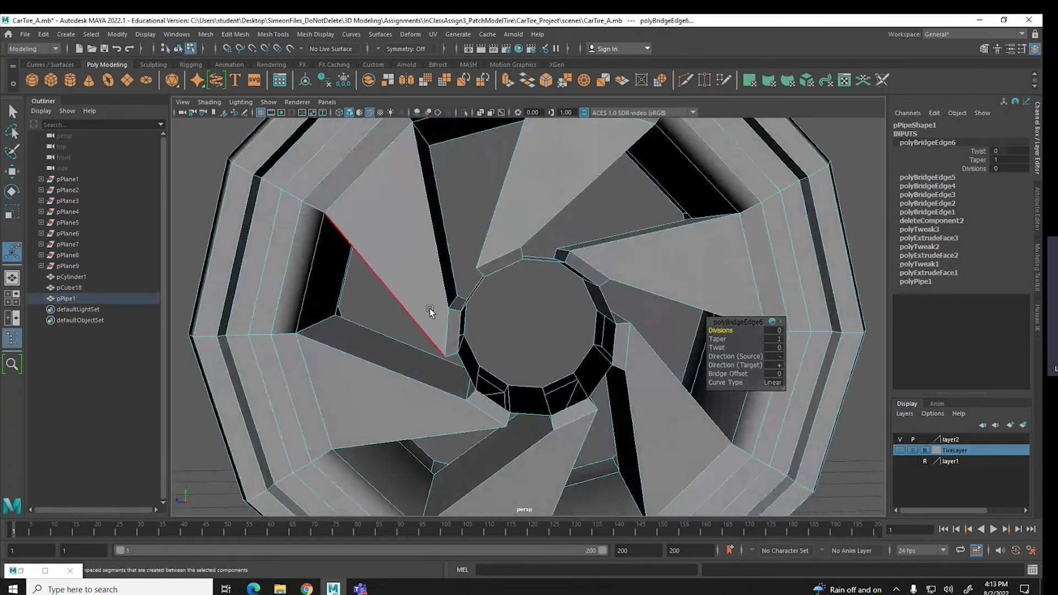
Select the hub ring's front edge loop, extrude it twice and scale each extrusion inward to form two concentric rings
{"action": "left_click", "coordinate": [504, 270]}
{"action": "left_click_drag", "start_coordinate": [464, 302], "coordinate": [606, 354], "text": "alt"}
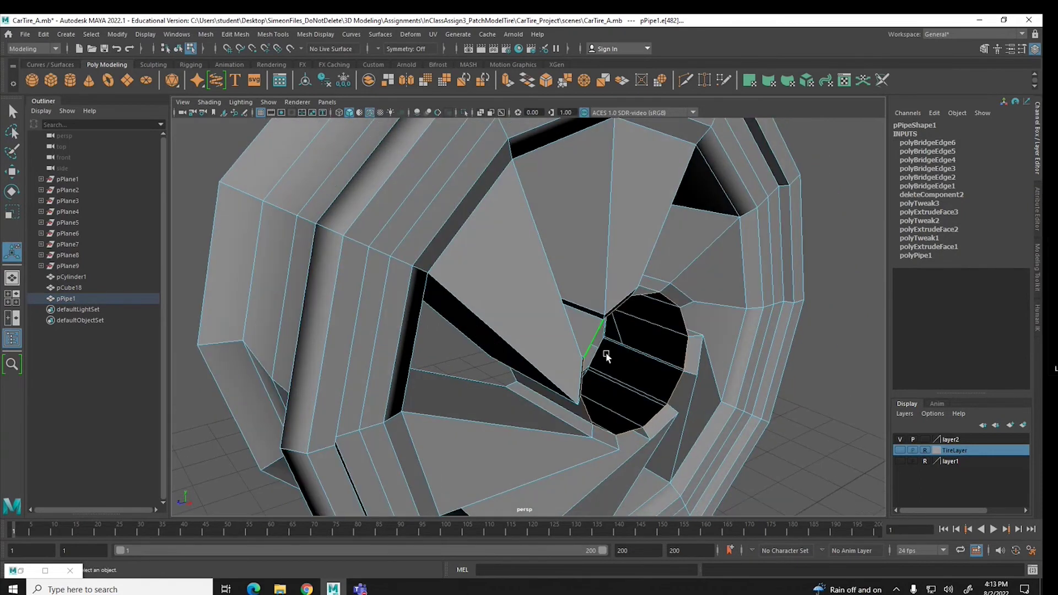
{"action": "left_click", "coordinate": [232, 35]}
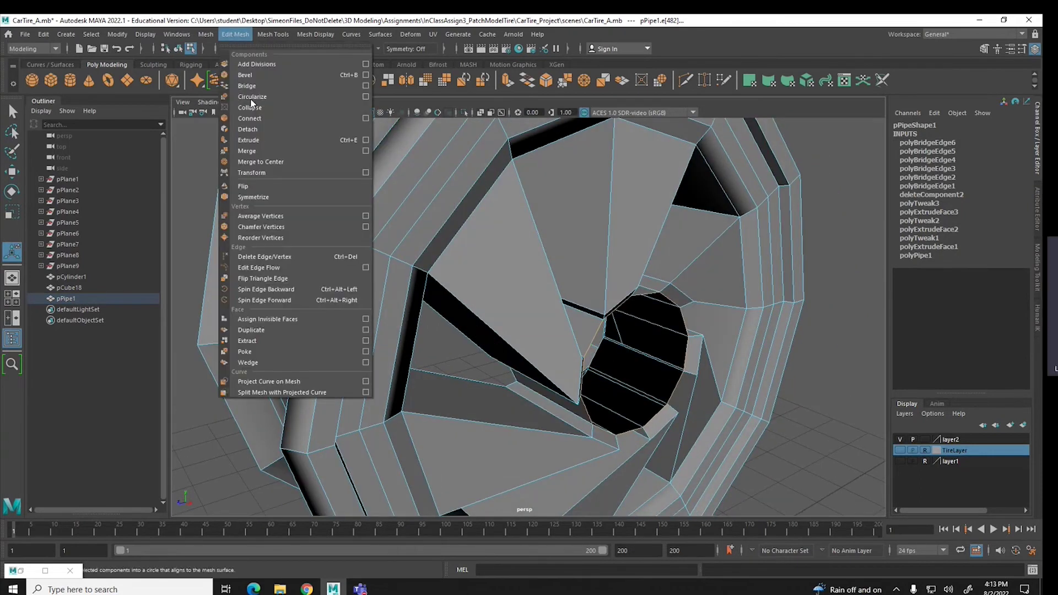
{"action": "left_click", "coordinate": [251, 141]}
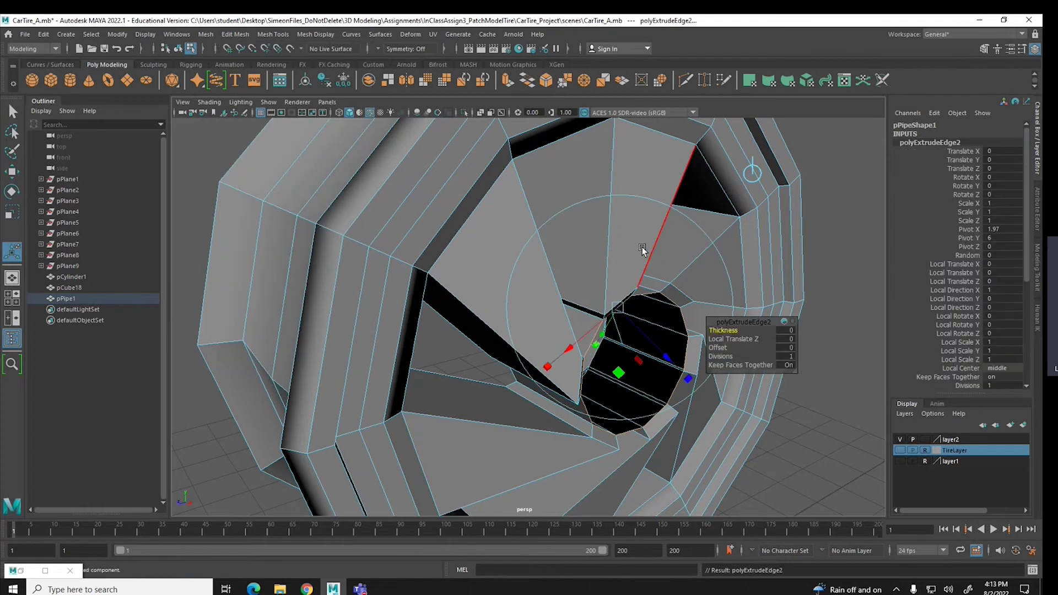
{"action": "left_click_drag", "start_coordinate": [641, 365], "coordinate": [608, 375]}
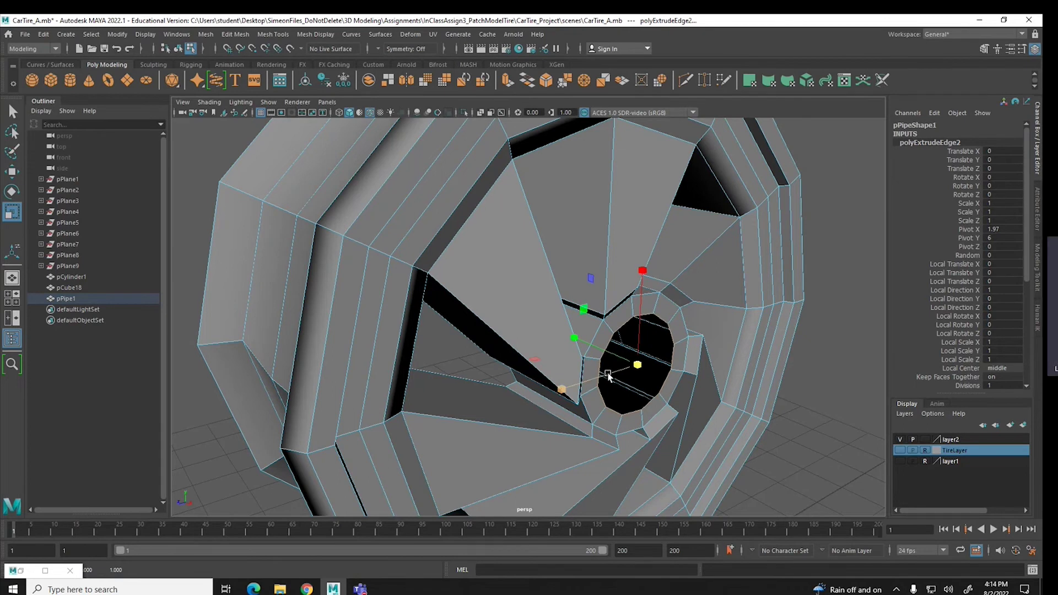
{"action": "key", "text": "ctrl+e"}
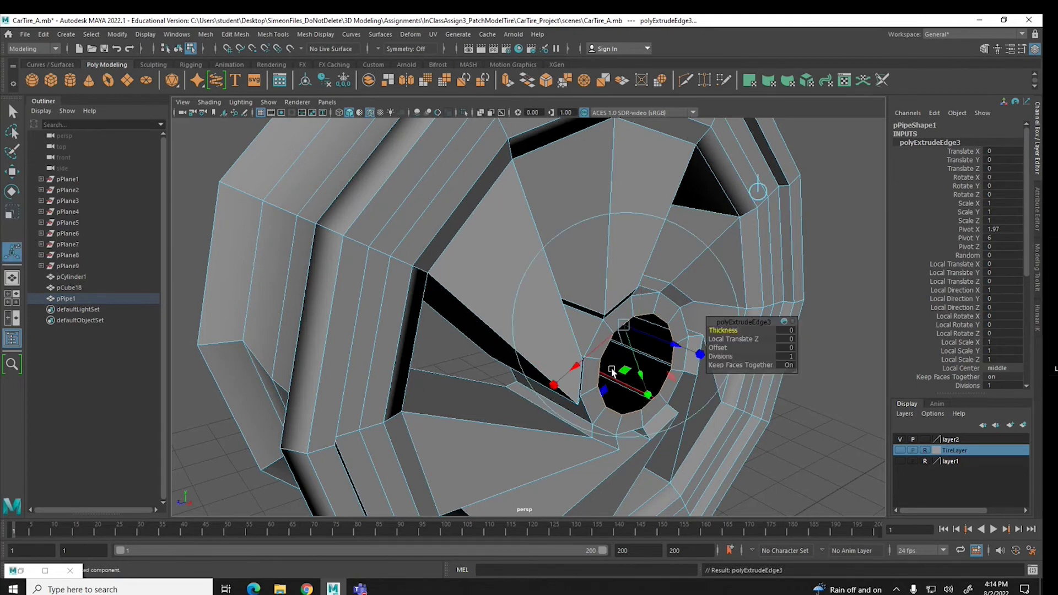
{"action": "key", "text": "r"}
{"action": "mouse_move", "coordinate": [629, 370]}
{"action": "left_mouse_down"}
{"action": "mouse_move", "coordinate": [612, 372]}
{"action": "mouse_move", "coordinate": [625, 371]}
{"action": "left_mouse_up"}
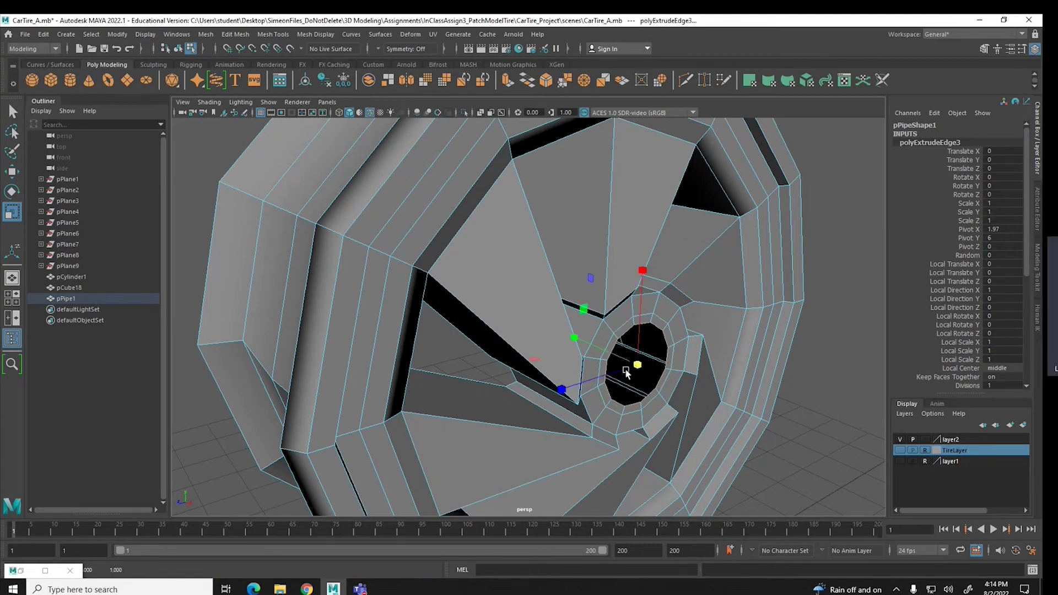
Extrude the hub opening's edge loop outward along the wheel's axis with a local Z translation of 0.246
{"action": "key", "text": "w"}
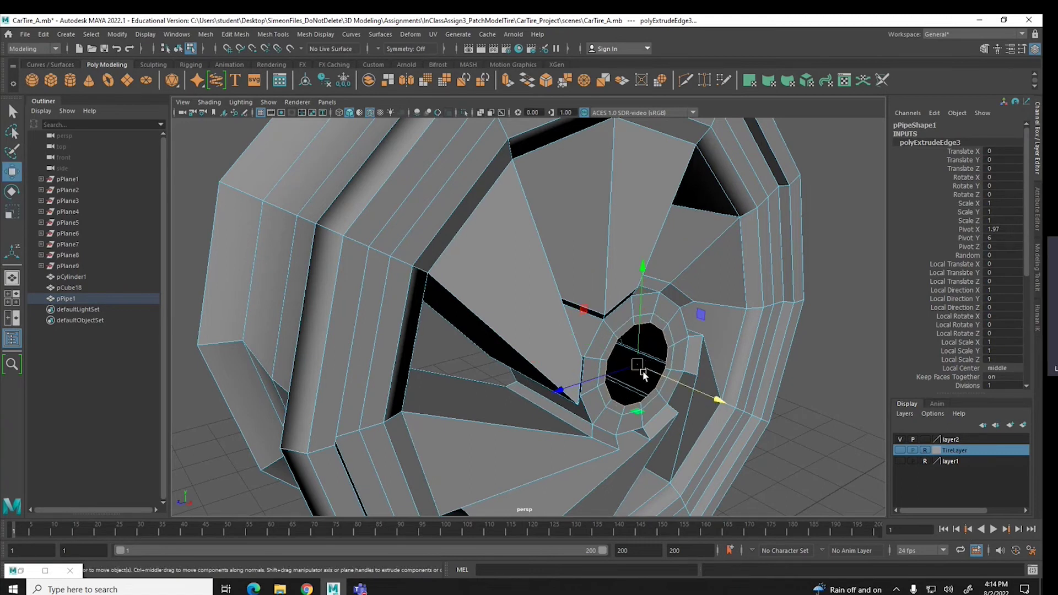
{"action": "key", "text": "ctrl+e"}
{"action": "left_click_drag", "start_coordinate": [678, 353], "coordinate": [699, 359]}
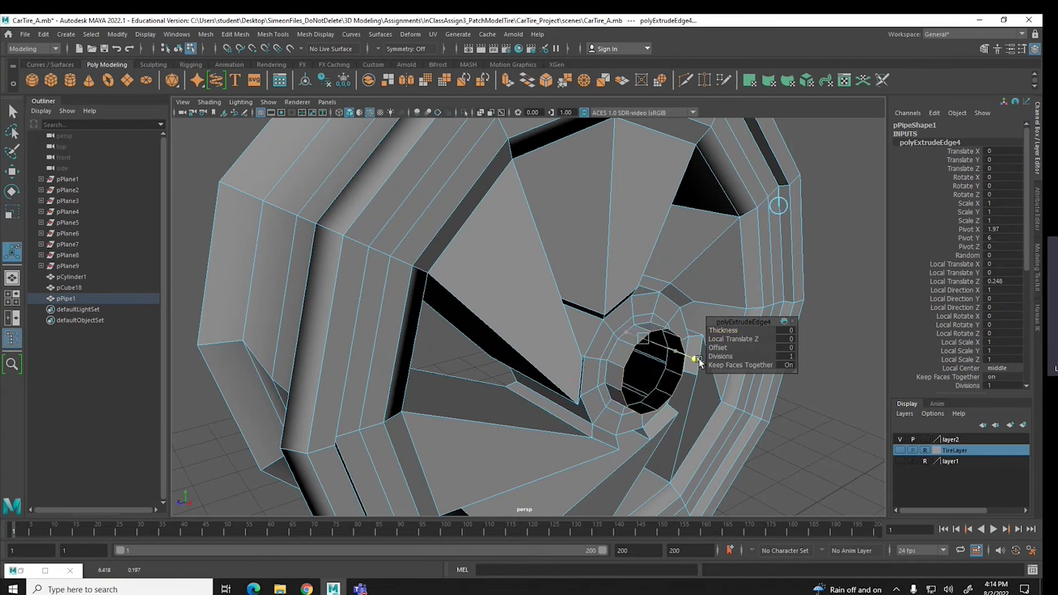
Extrude the raised hub edge loop two more times, scaling each ring inward to narrow the opening
{"action": "key", "text": "ctrl+e"}
{"action": "key", "text": "r"}
{"action": "left_click_drag", "start_coordinate": [662, 373], "coordinate": [651, 379]}
{"action": "key", "text": "ctrl+e"}
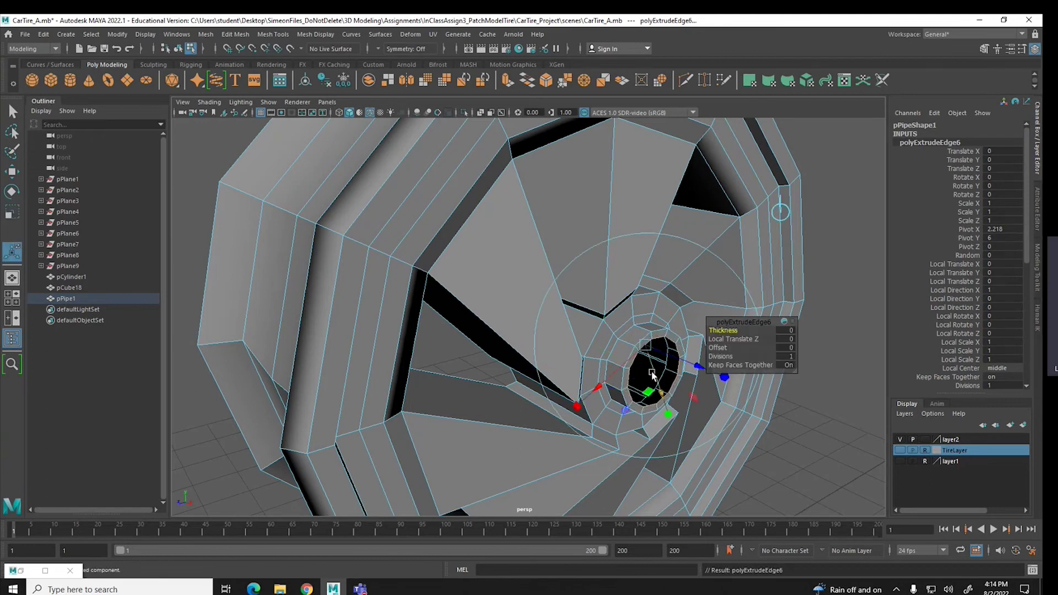
{"action": "key", "text": "r"}
{"action": "left_click_drag", "start_coordinate": [650, 368], "coordinate": [638, 379]}
Extrude the hub edge loop back by -0.12 along its local Z, and extrude another ring scaled inward
{"action": "key", "text": "ctrl+e"}
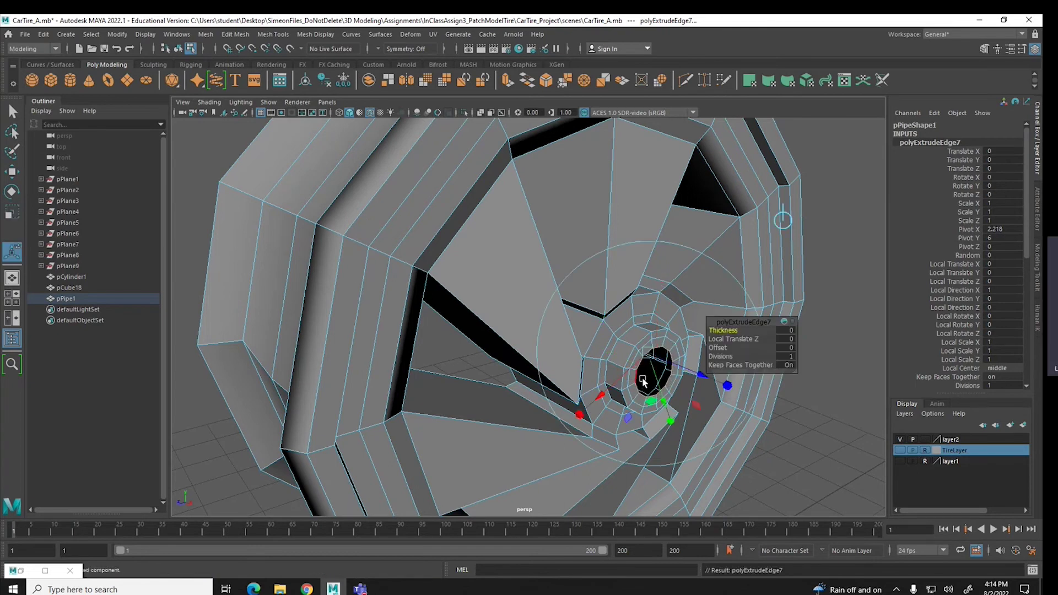
{"action": "left_click_drag", "start_coordinate": [699, 377], "coordinate": [689, 372]}
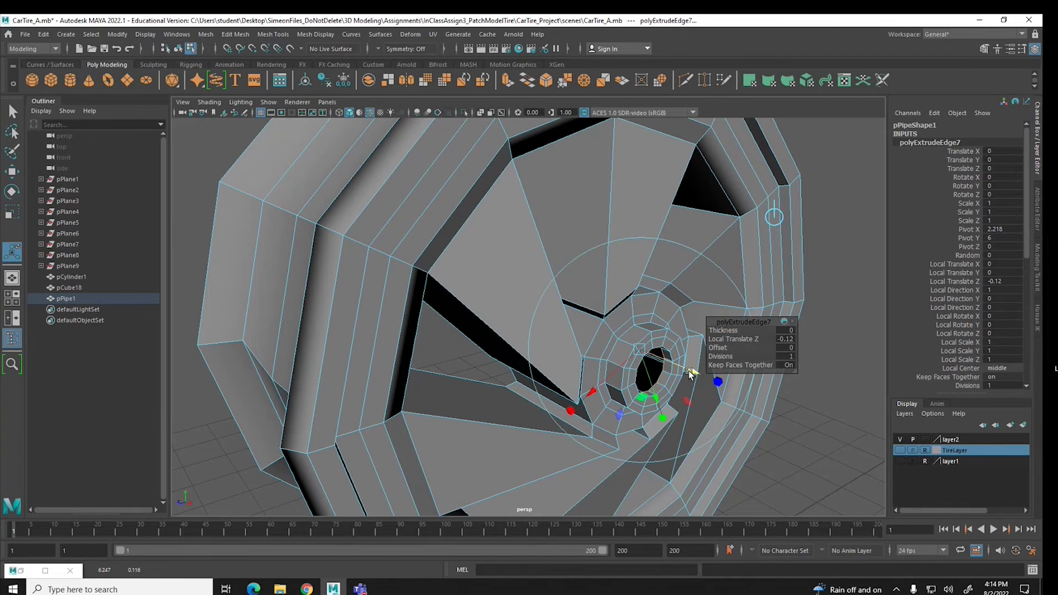
{"action": "key", "text": "ctrl+e"}
{"action": "key", "text": "r"}
{"action": "left_click_drag", "start_coordinate": [648, 370], "coordinate": [640, 379]}
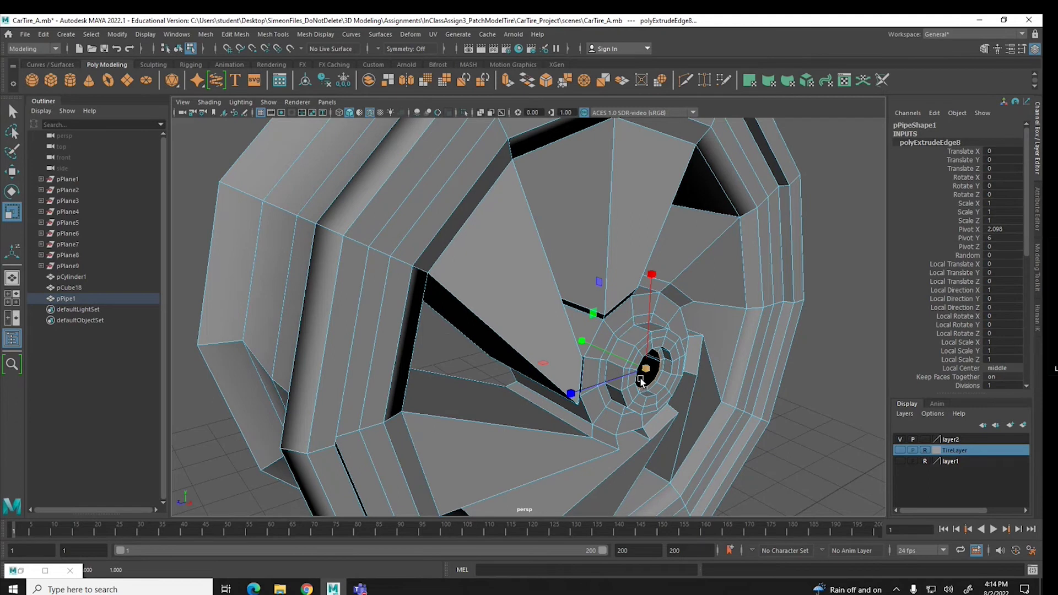
Extrude the innermost hub edge loop once more and scale it down to a small central hole
{"action": "key", "text": "ctrl+e"}
{"action": "key", "text": "r"}
{"action": "left_click_drag", "start_coordinate": [657, 388], "coordinate": [597, 367], "text": "alt"}
{"action": "scroll", "coordinate": [658, 370], "scroll_direction": "up", "scroll_amount": 3}
{"action": "scroll", "coordinate": [658, 370], "scroll_direction": "up", "scroll_amount": 3}
{"action": "left_click_drag", "start_coordinate": [677, 378], "coordinate": [511, 401], "text": "alt"}
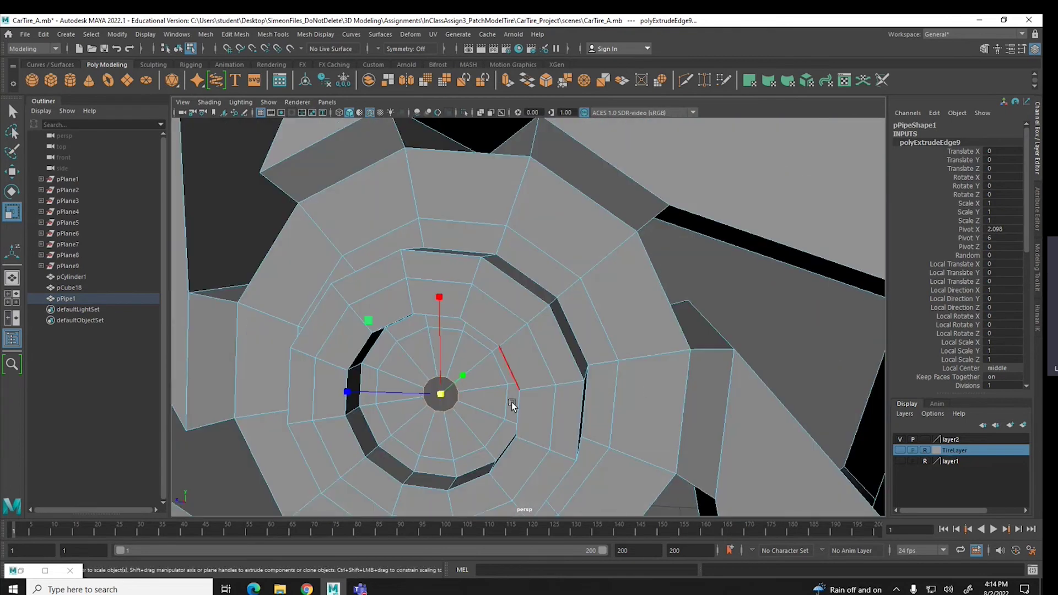
Convert the edge loop around the hub's small central hole to vertices and merge them to the center
{"action": "right_click", "coordinate": [458, 392]}
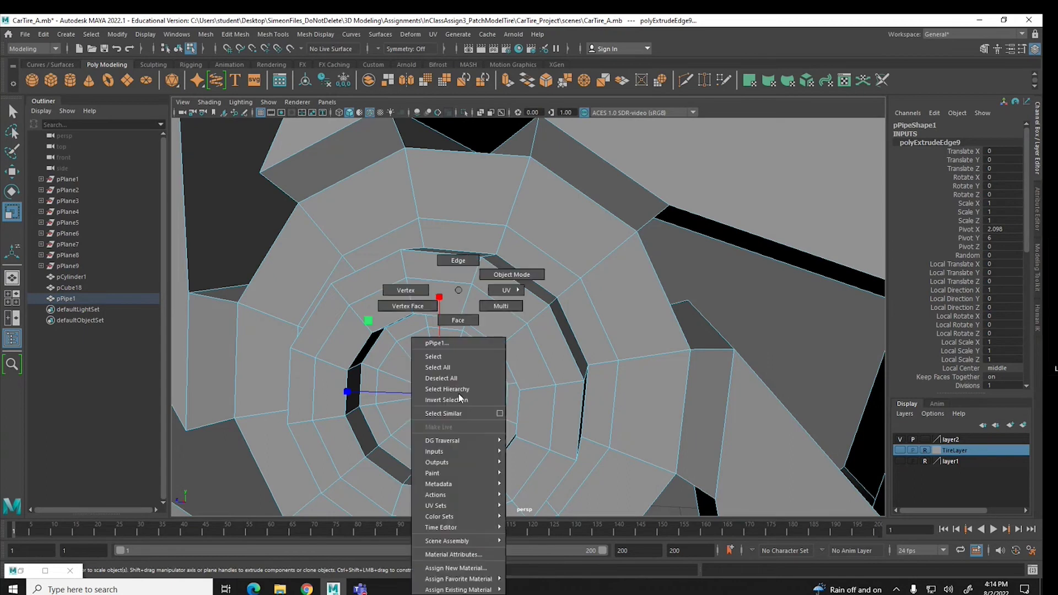
{"action": "right_click_drag", "start_coordinate": [458, 393], "coordinate": [400, 297]}
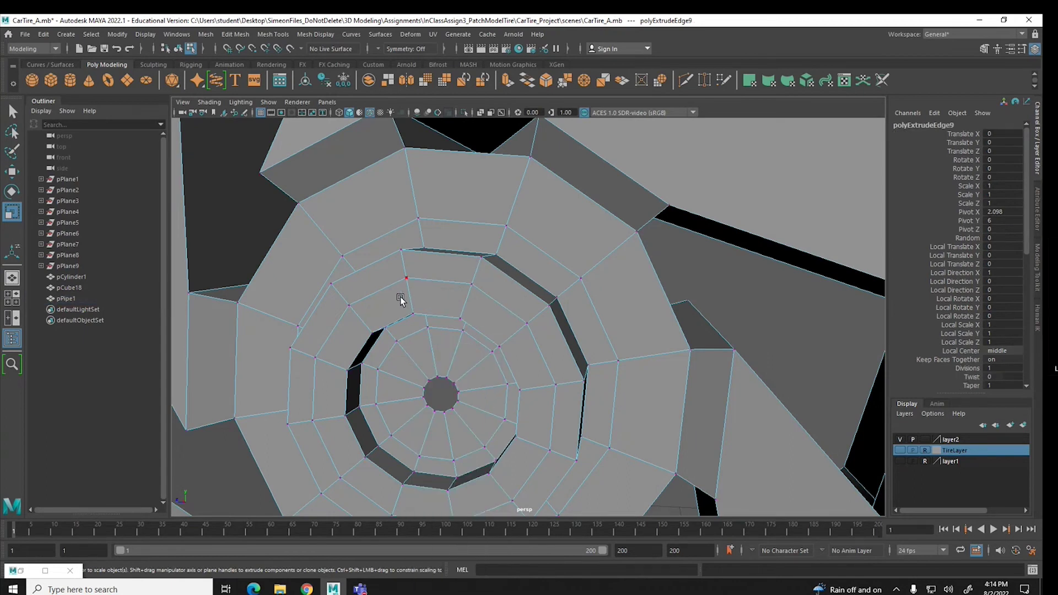
{"action": "left_click", "coordinate": [430, 382]}
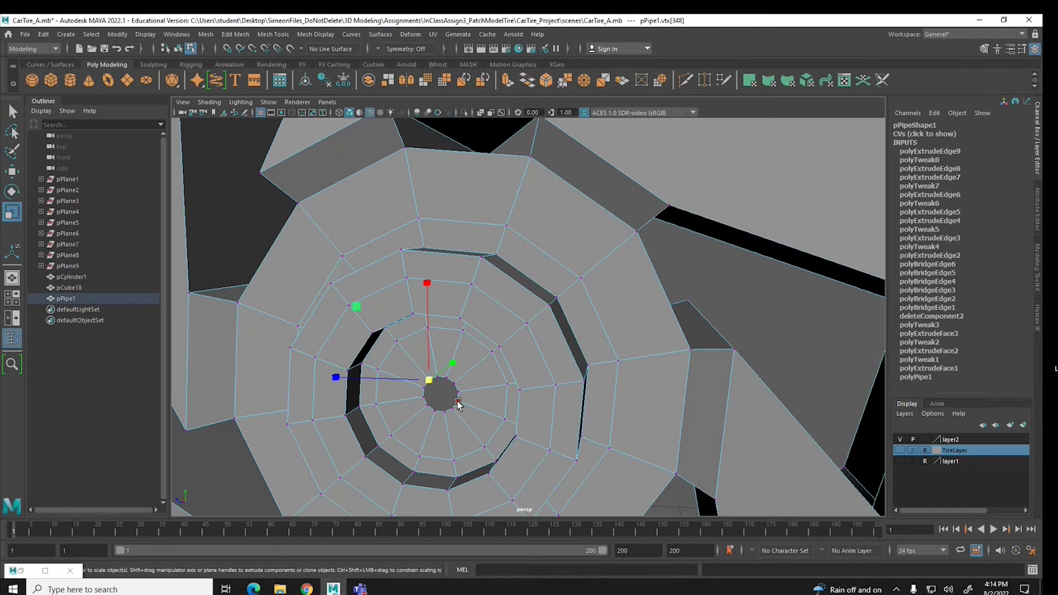
{"action": "left_click", "coordinate": [458, 401]}
{"action": "right_click_drag", "start_coordinate": [436, 341], "coordinate": [437, 260]}
{"action": "left_click", "coordinate": [430, 362]}
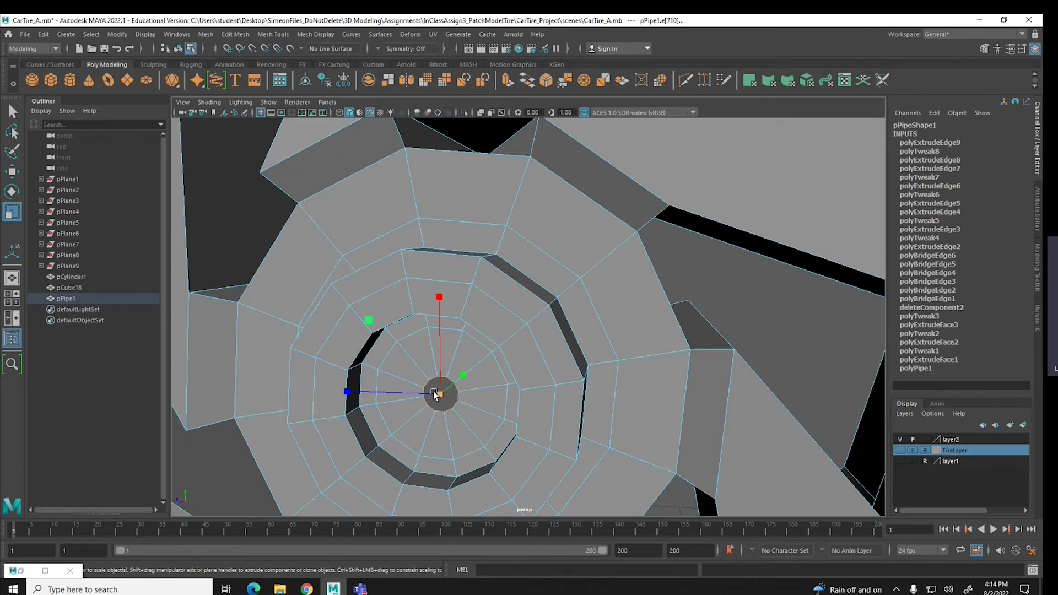
{"action": "right_click_drag", "start_coordinate": [430, 382], "coordinate": [333, 378], "text": "ctrl"}
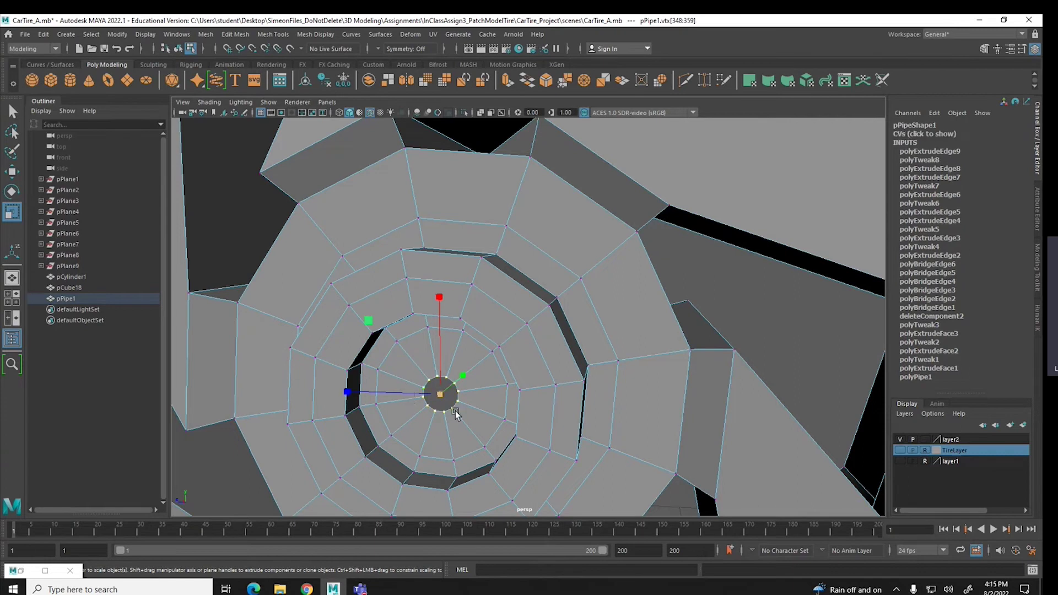
{"action": "left_click", "coordinate": [235, 34]}
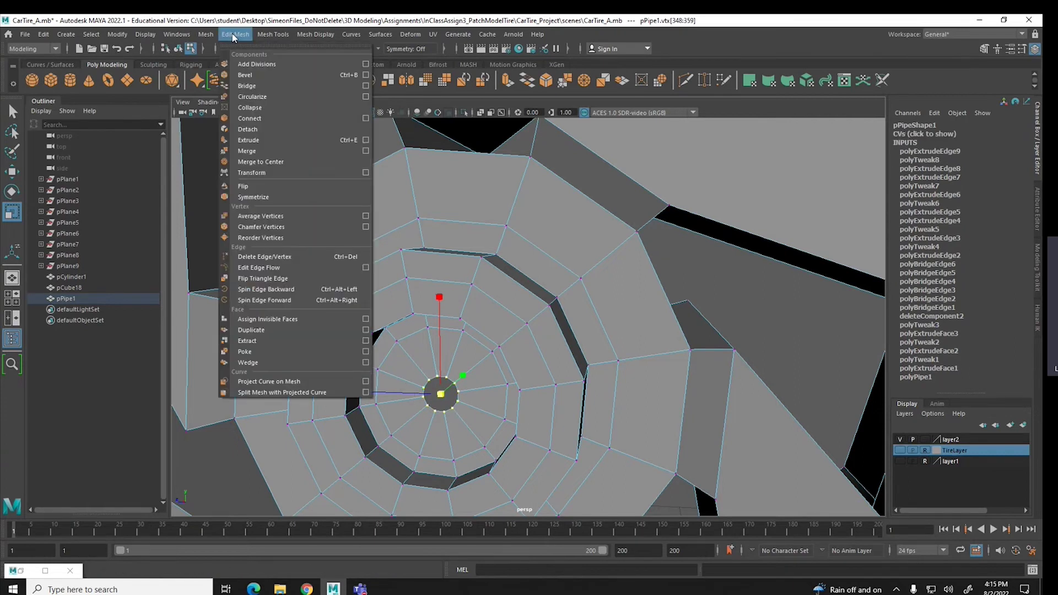
{"action": "left_click", "coordinate": [256, 163]}
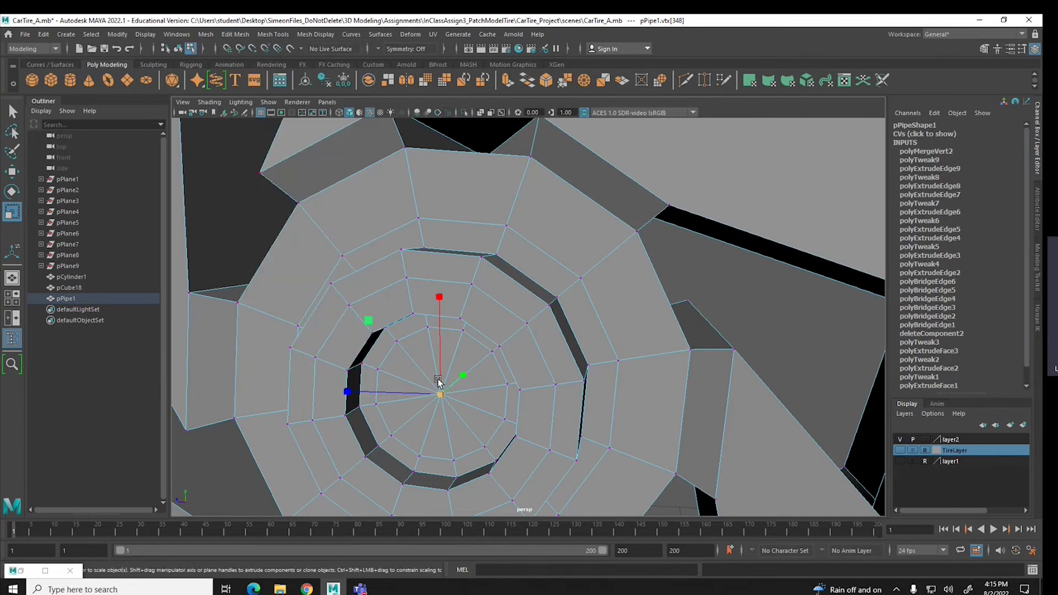
Extrude the edge loop of the hub opening on the wheel's back side and scale the new ring inward
{"action": "scroll", "coordinate": [427, 375], "scroll_direction": "up", "scroll_amount": 2}
{"action": "left_click_drag", "start_coordinate": [359, 356], "coordinate": [489, 316], "text": "alt"}
{"action": "right_click_drag", "start_coordinate": [470, 305], "coordinate": [482, 293]}
{"action": "double_click", "coordinate": [474, 295]}
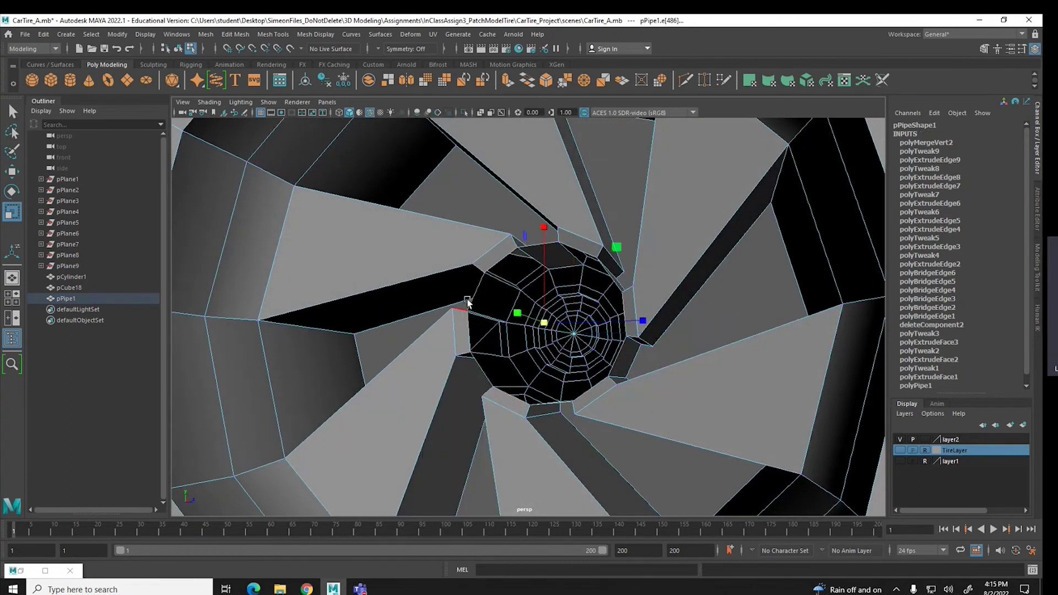
{"action": "left_click", "coordinate": [235, 34]}
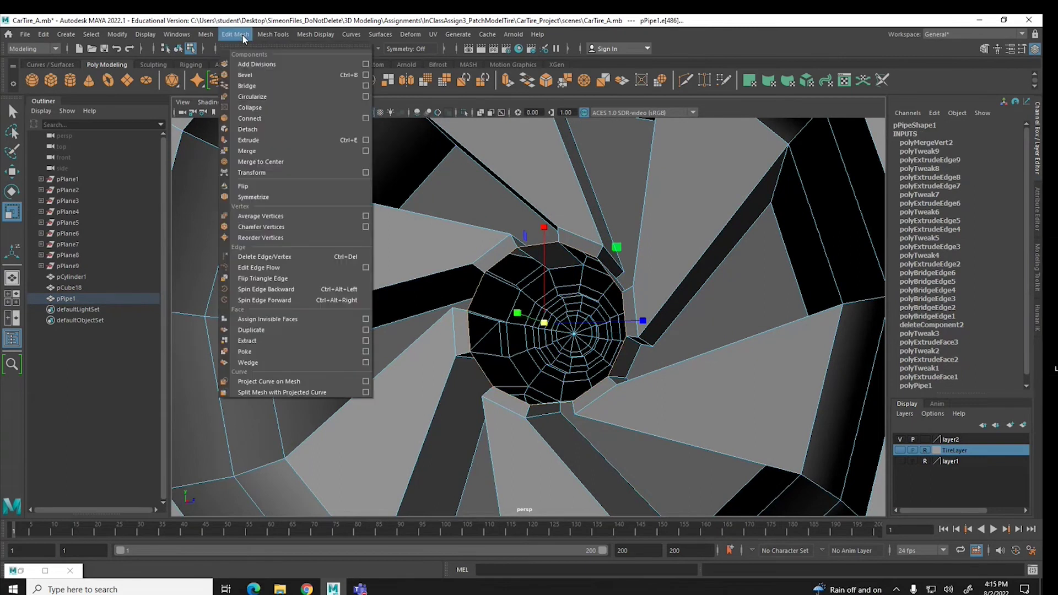
{"action": "left_click", "coordinate": [244, 141]}
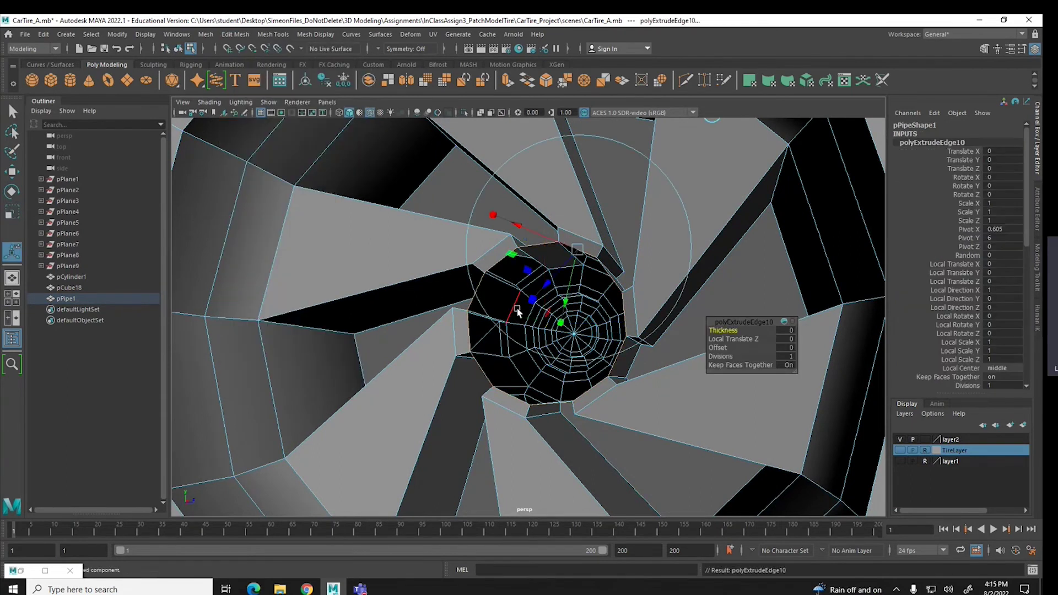
{"action": "left_click_drag", "start_coordinate": [517, 312], "coordinate": [477, 370]}
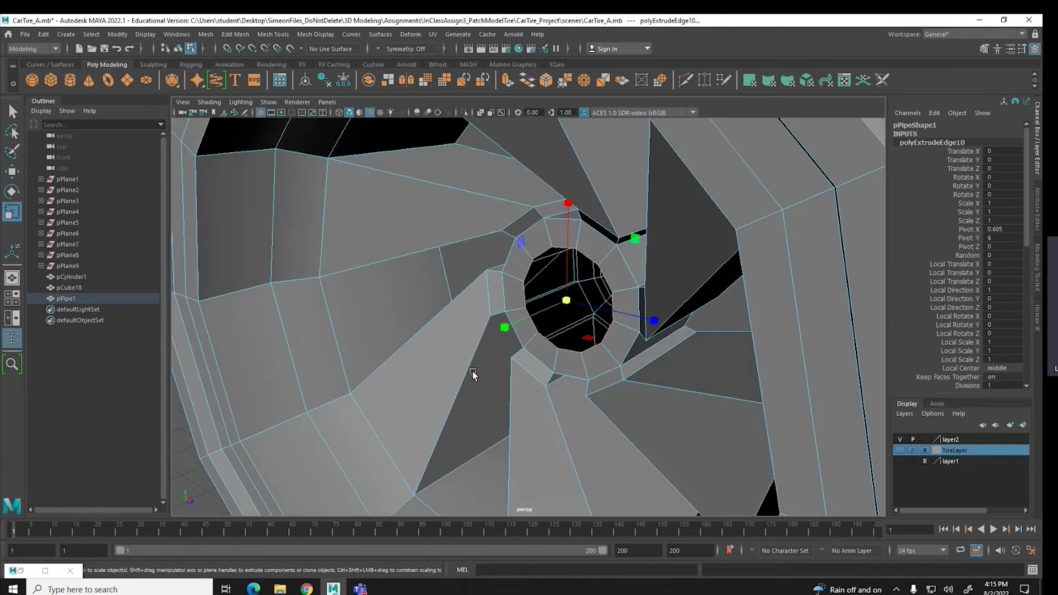
Extrude the back hub edge loop two more times, scaling each ring inward down to a tiny central hole
{"action": "key", "text": "ctrl+e"}
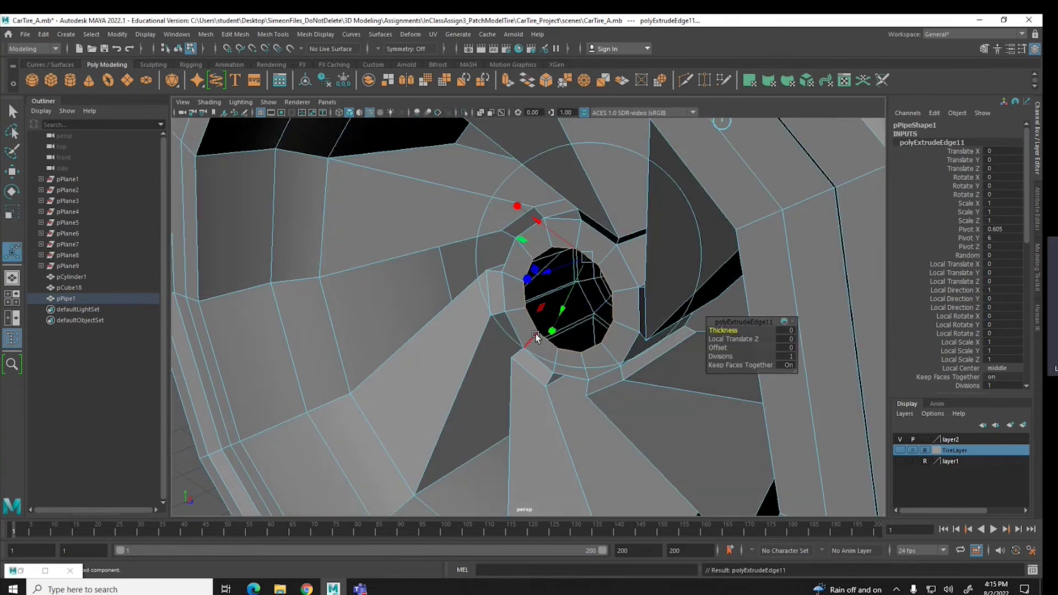
{"action": "key", "text": "r"}
{"action": "left_click_drag", "start_coordinate": [566, 300], "coordinate": [520, 347]}
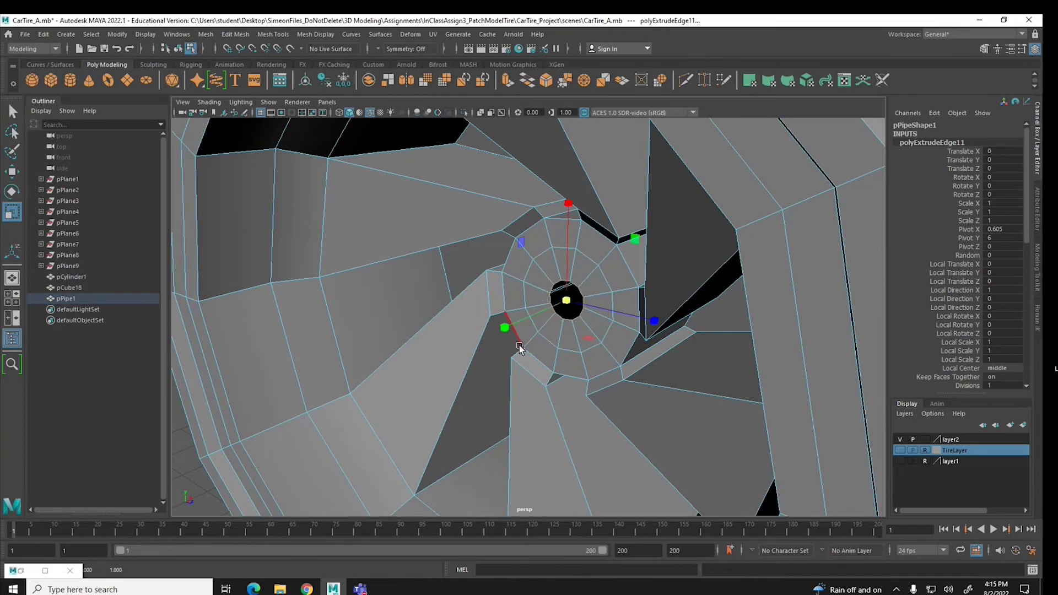
{"action": "key", "text": "ctrl+e"}
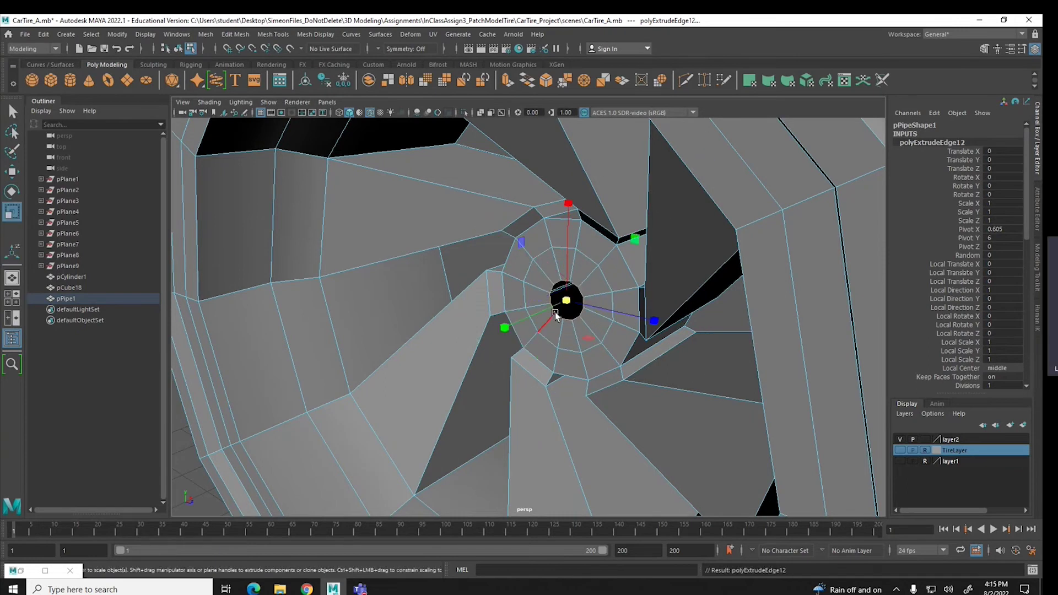
{"action": "key", "text": "r"}
{"action": "left_click_drag", "start_coordinate": [564, 300], "coordinate": [547, 316]}
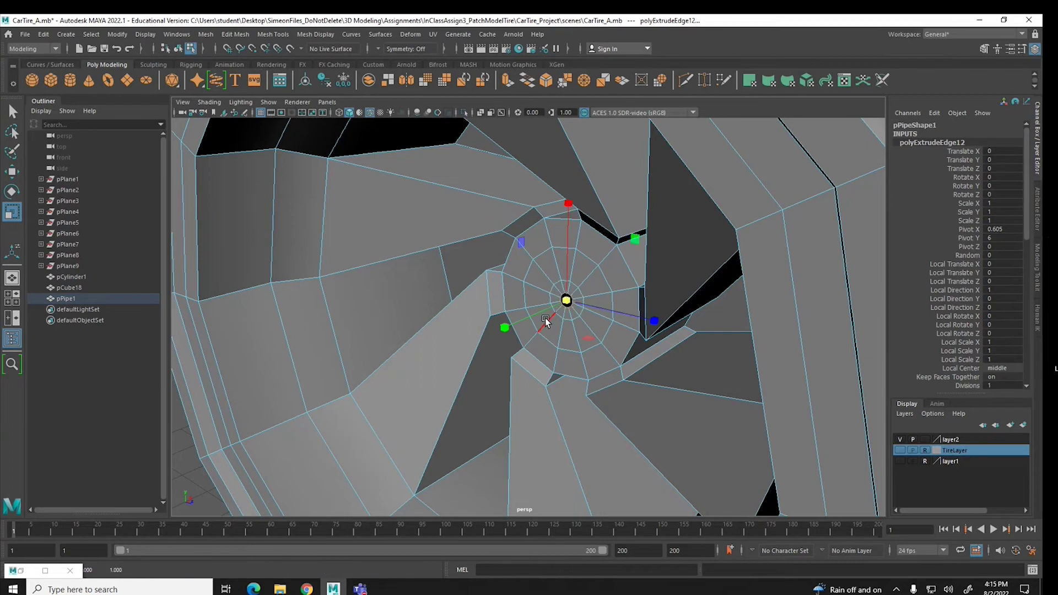
Convert the tiny back hole's edge loop to vertices, merge them to the center, and return to object mode with nothing selected
{"action": "key", "text": "f"}
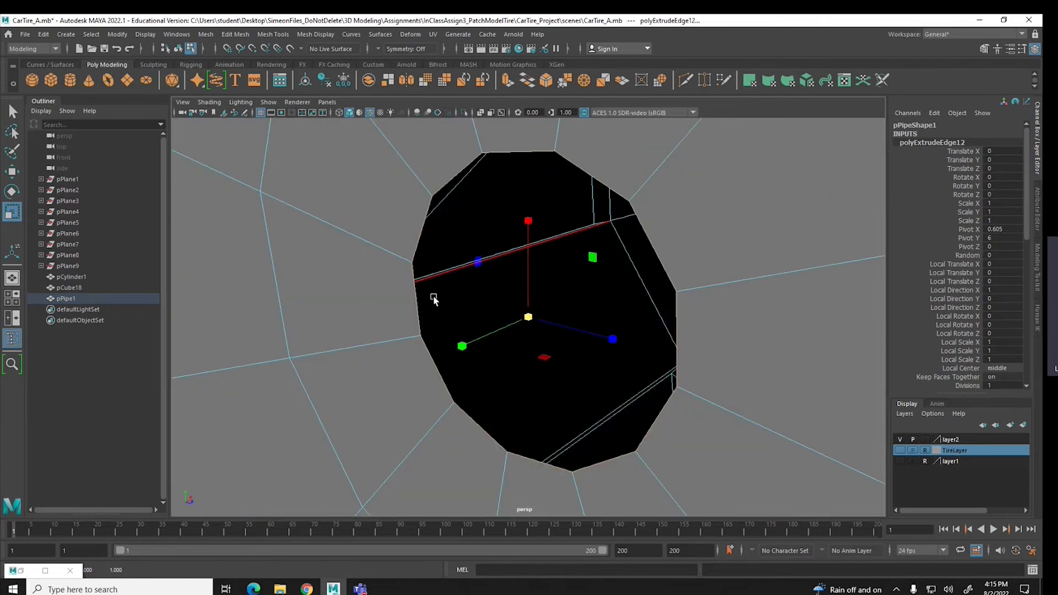
{"action": "right_click", "coordinate": [418, 301], "text": "ctrl"}
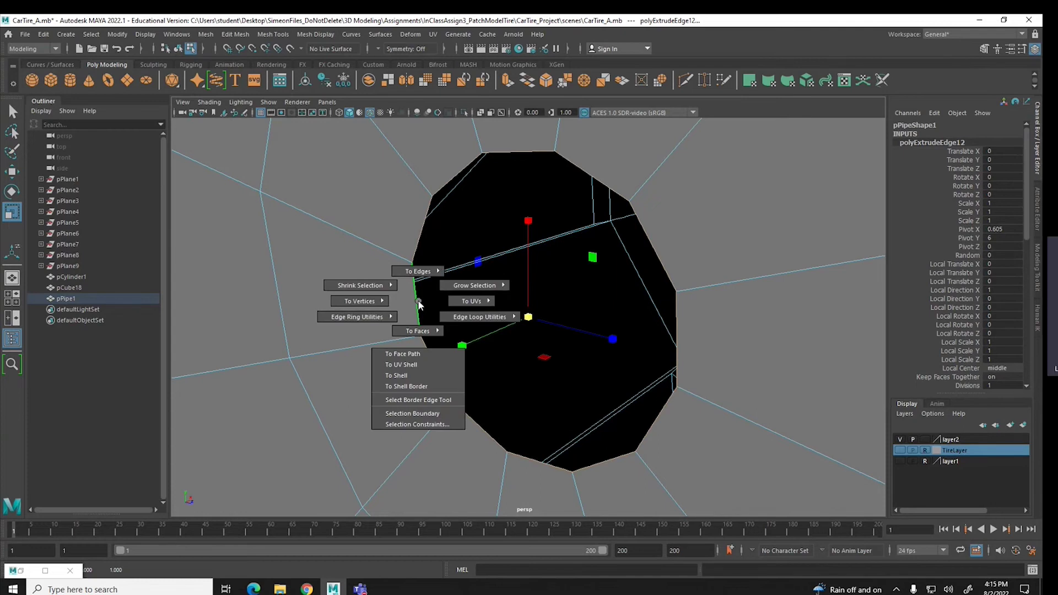
{"action": "left_click", "coordinate": [318, 301]}
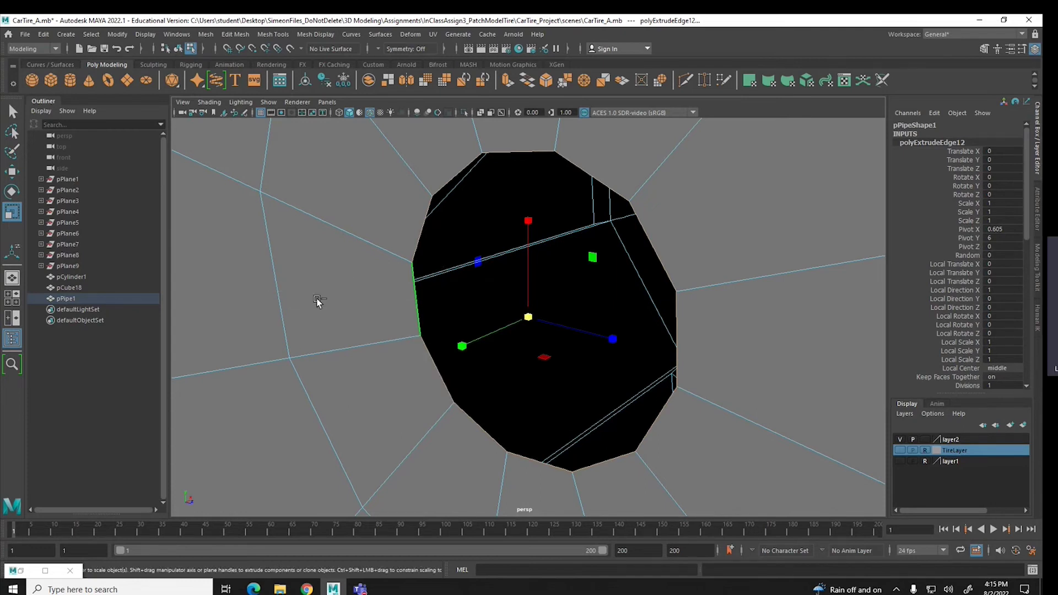
{"action": "left_click", "coordinate": [235, 34]}
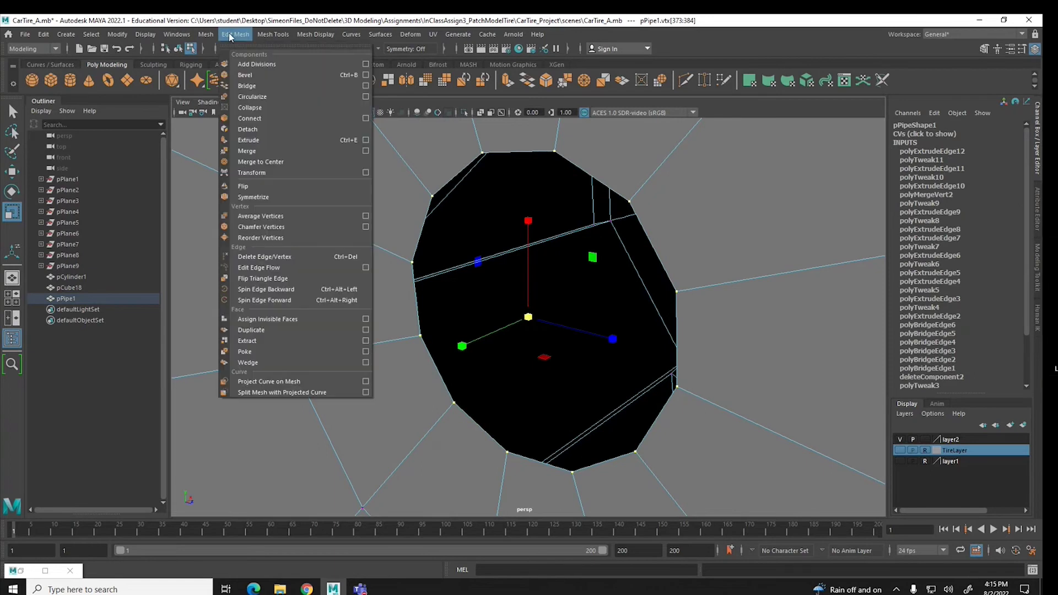
{"action": "left_click", "coordinate": [239, 161]}
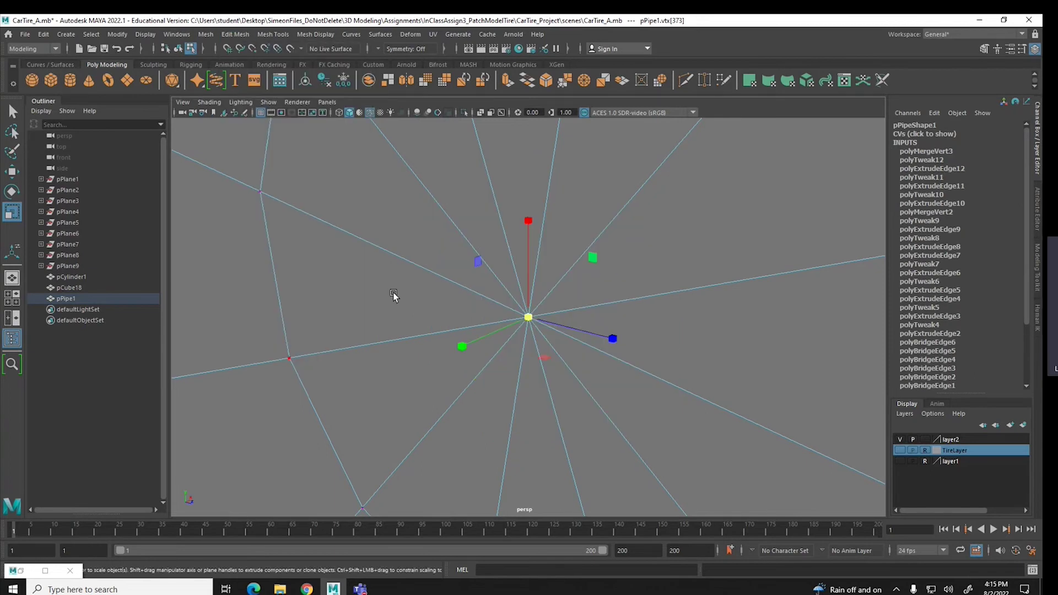
{"action": "scroll", "coordinate": [394, 295], "scroll_direction": "down", "scroll_amount": 5}
{"action": "scroll", "coordinate": [429, 322], "scroll_direction": "down", "scroll_amount": 3}
{"action": "left_click_drag", "start_coordinate": [429, 323], "coordinate": [397, 334], "text": "alt"}
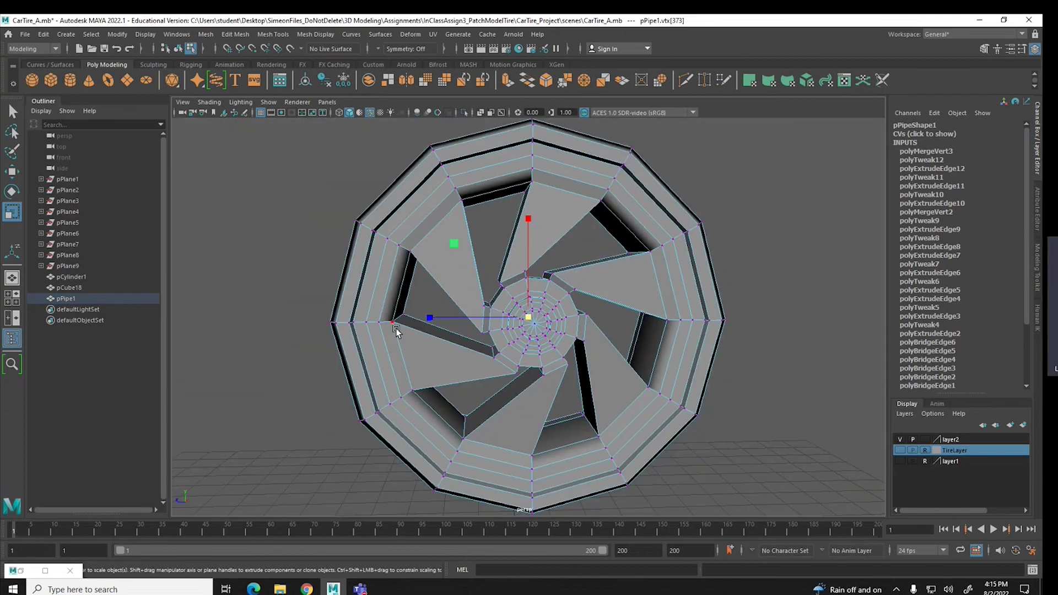
{"action": "key", "text": "F8"}
{"action": "left_click", "coordinate": [776, 255]}
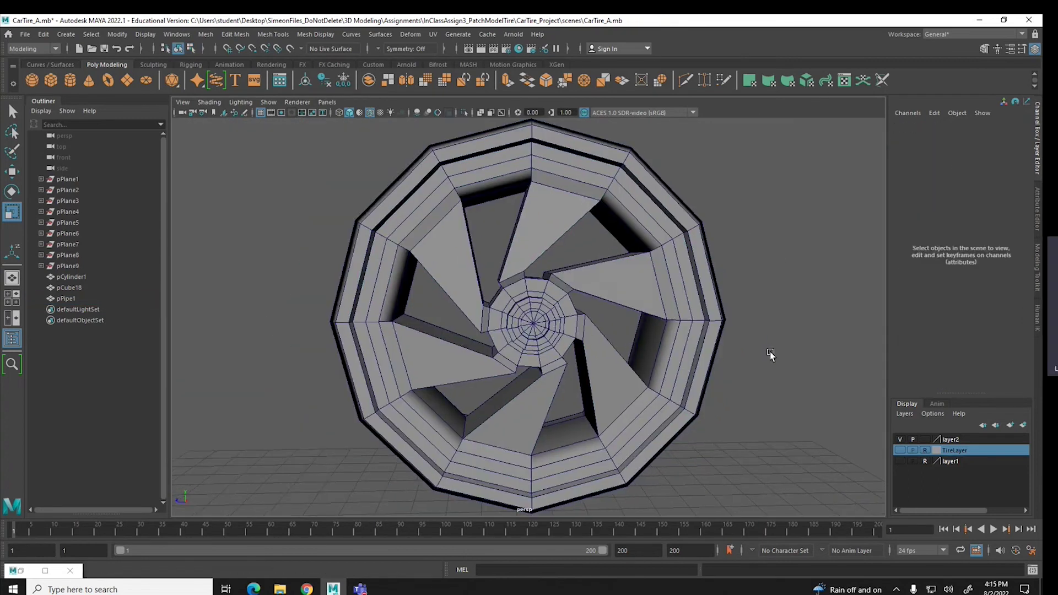
Check the rim in wireframe and in smooth mesh preview, and return it to the unsmoothed display
{"action": "left_click", "coordinate": [350, 113]}
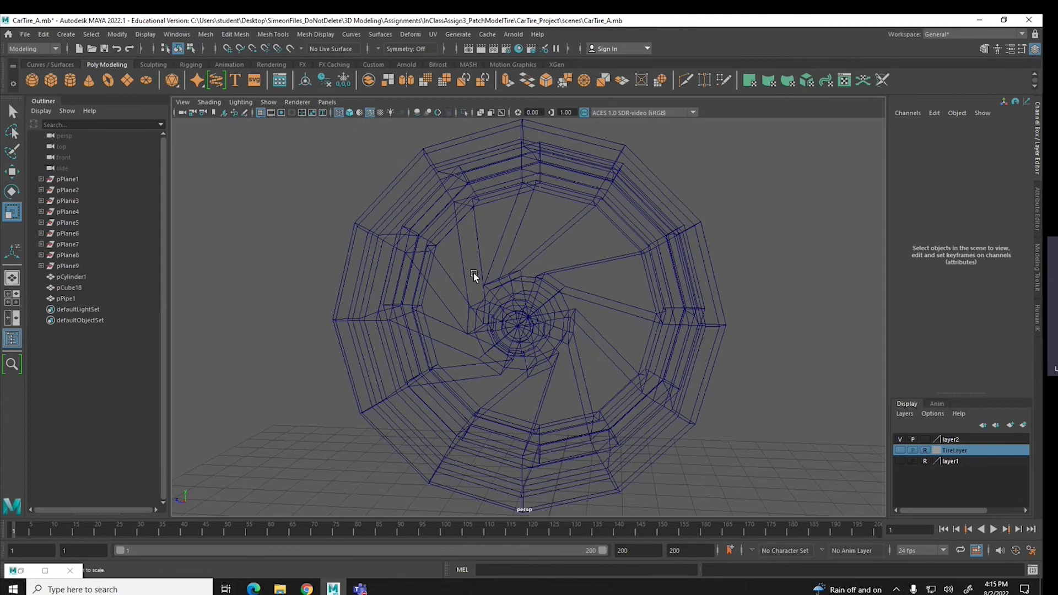
{"action": "left_click", "coordinate": [350, 113]}
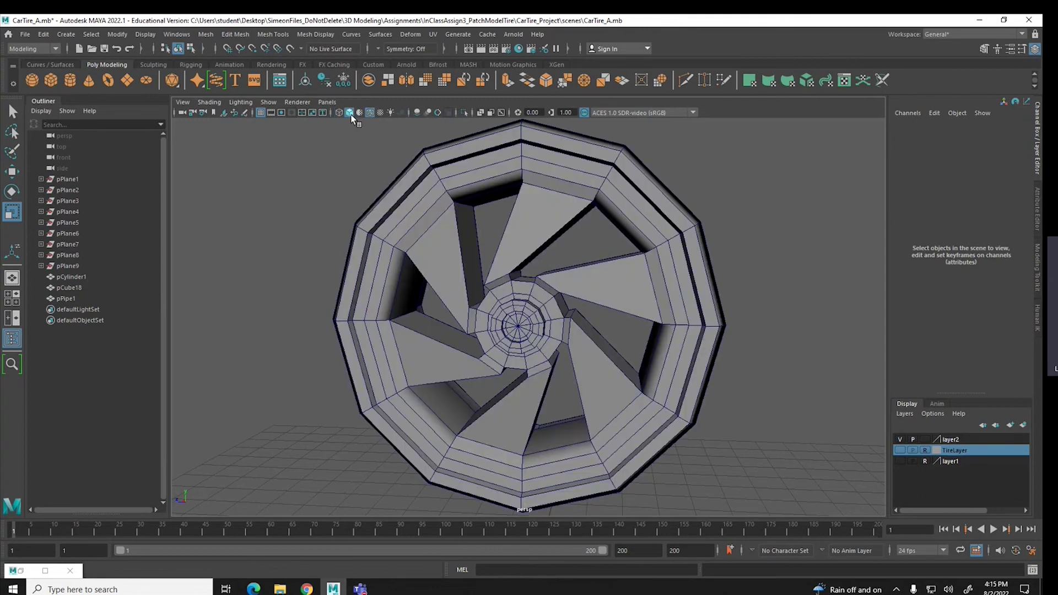
{"action": "left_click", "coordinate": [428, 243]}
{"action": "key", "text": "3"}
{"action": "left_click", "coordinate": [767, 224]}
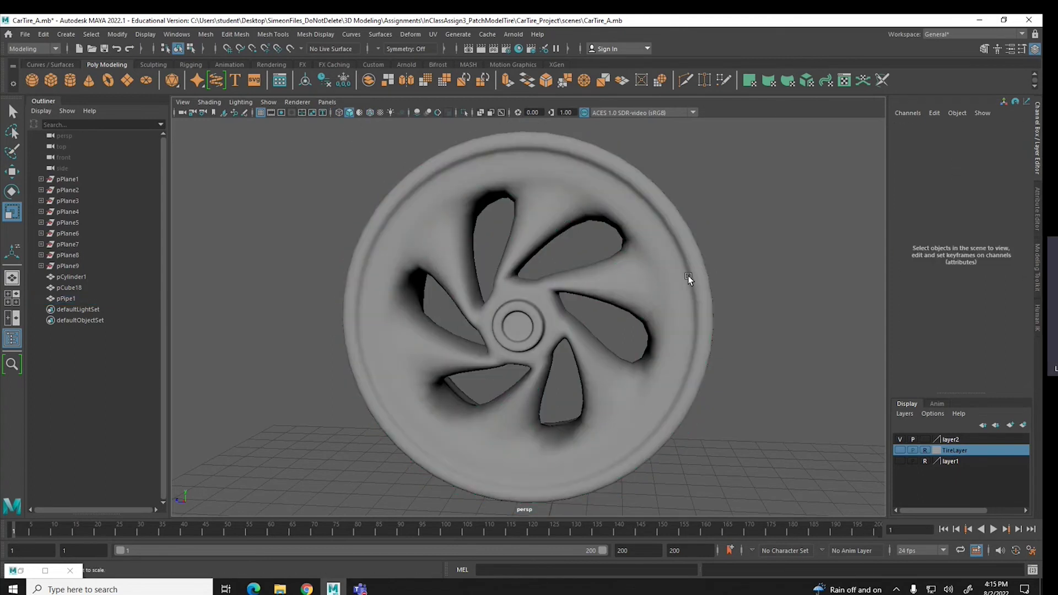
{"action": "mouse_move", "coordinate": [284, 311]}
{"action": "left_mouse_down", "text": "alt"}
{"action": "mouse_move", "coordinate": [402, 316]}
{"action": "mouse_move", "coordinate": [196, 307]}
{"action": "mouse_move", "coordinate": [366, 312]}
{"action": "mouse_move", "coordinate": [302, 305]}
{"action": "left_mouse_up", "text": "alt"}
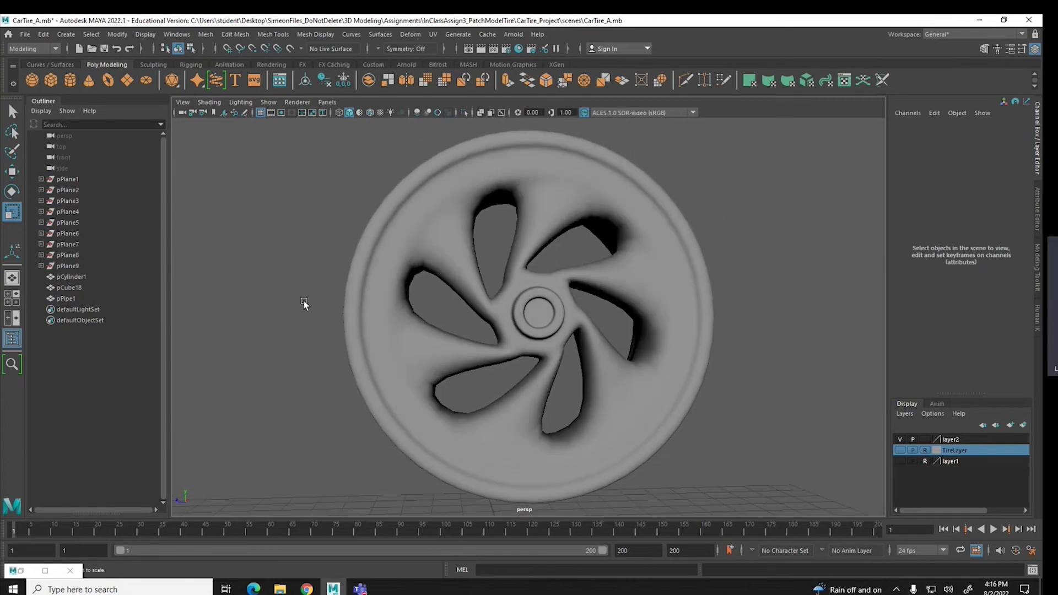
{"action": "left_click", "coordinate": [547, 291]}
{"action": "key", "text": "1"}
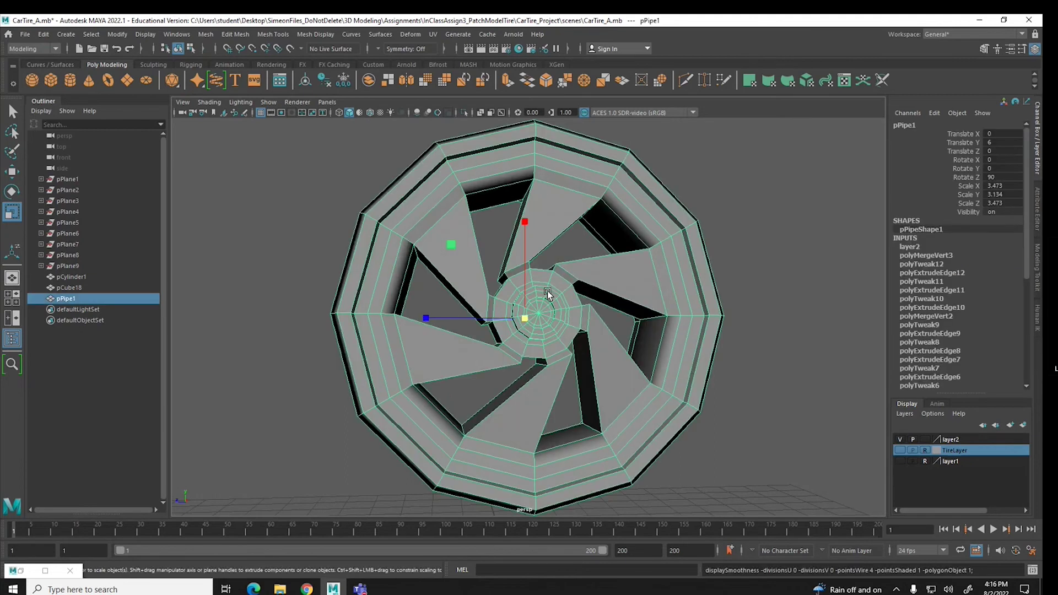
Select one long front edge on each of the six spokes and rotate them together slightly clockwise around the wheel's axis
{"action": "right_click_drag", "start_coordinate": [599, 261], "coordinate": [601, 234]}
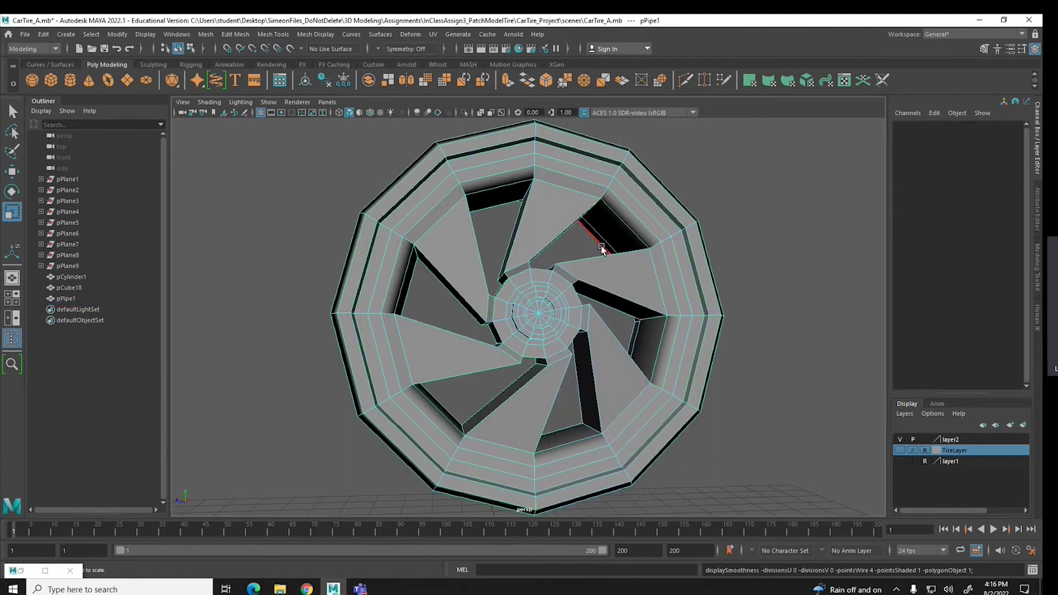
{"action": "left_click", "coordinate": [578, 220]}
{"action": "left_click", "coordinate": [526, 223]}
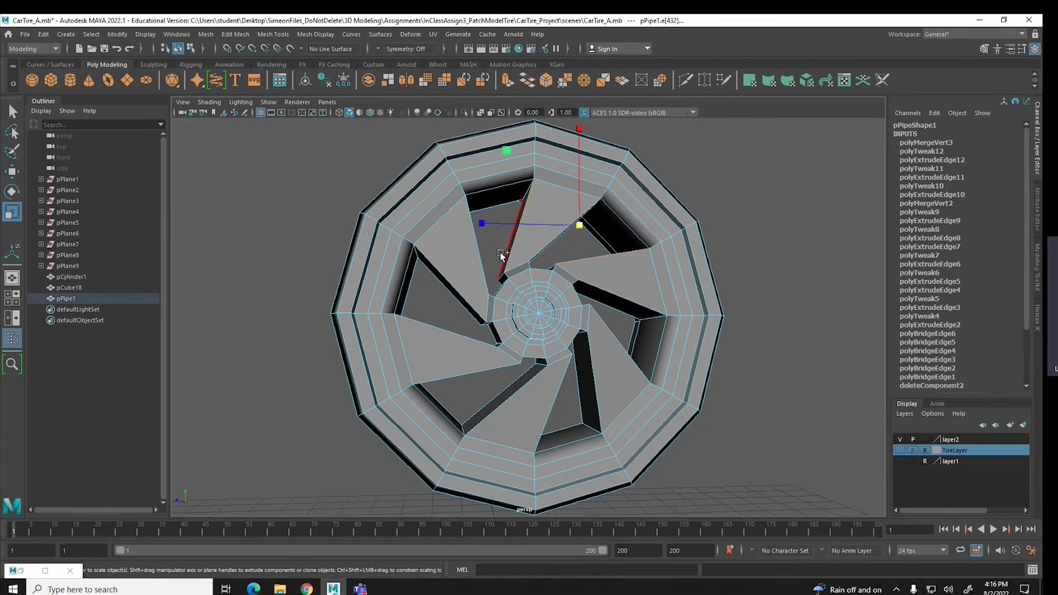
{"action": "left_click", "coordinate": [450, 285]}
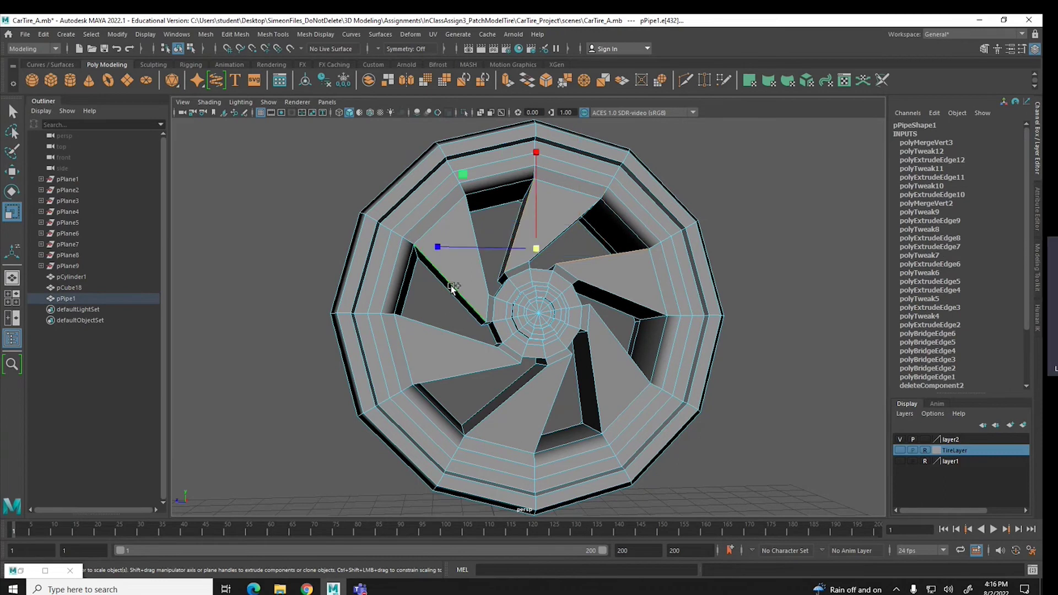
{"action": "left_click", "coordinate": [455, 372], "text": "shift"}
{"action": "left_click", "coordinate": [547, 414], "text": "shift"}
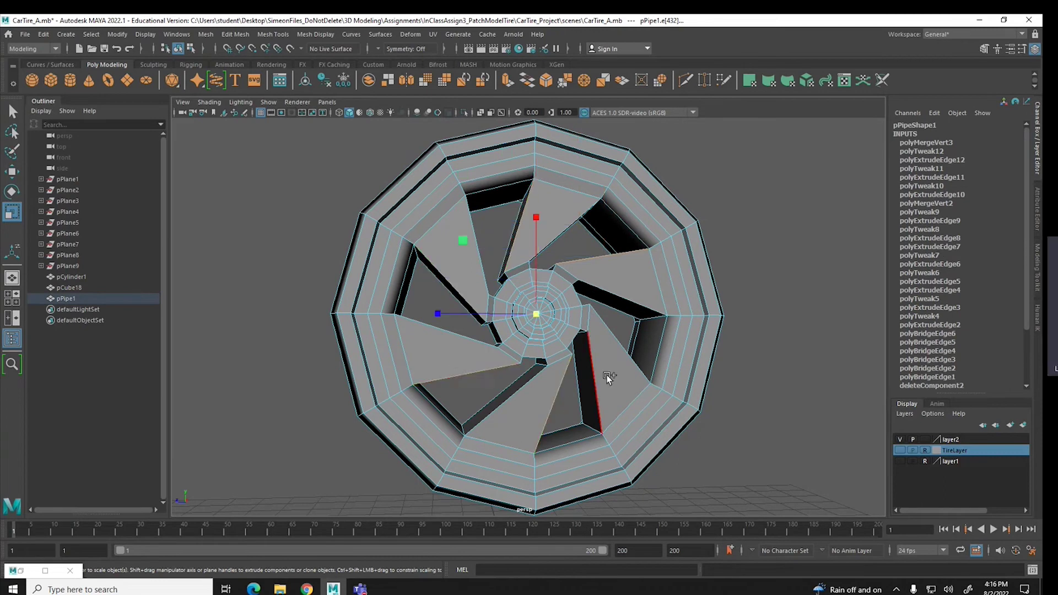
{"action": "left_click", "coordinate": [623, 357], "text": "shift"}
{"action": "key", "text": "e"}
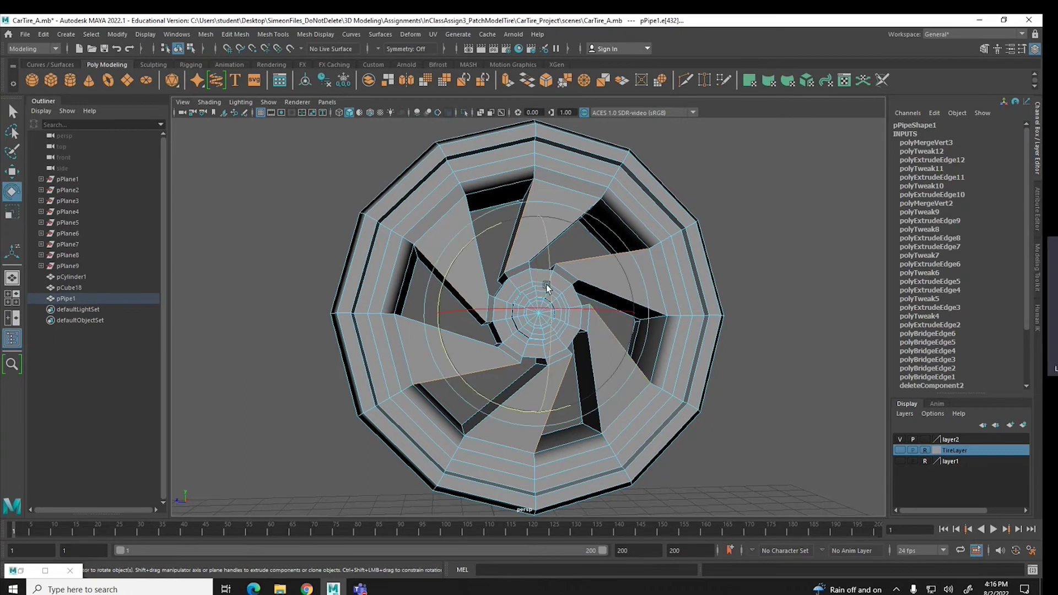
{"action": "left_click_drag", "start_coordinate": [476, 237], "coordinate": [520, 244]}
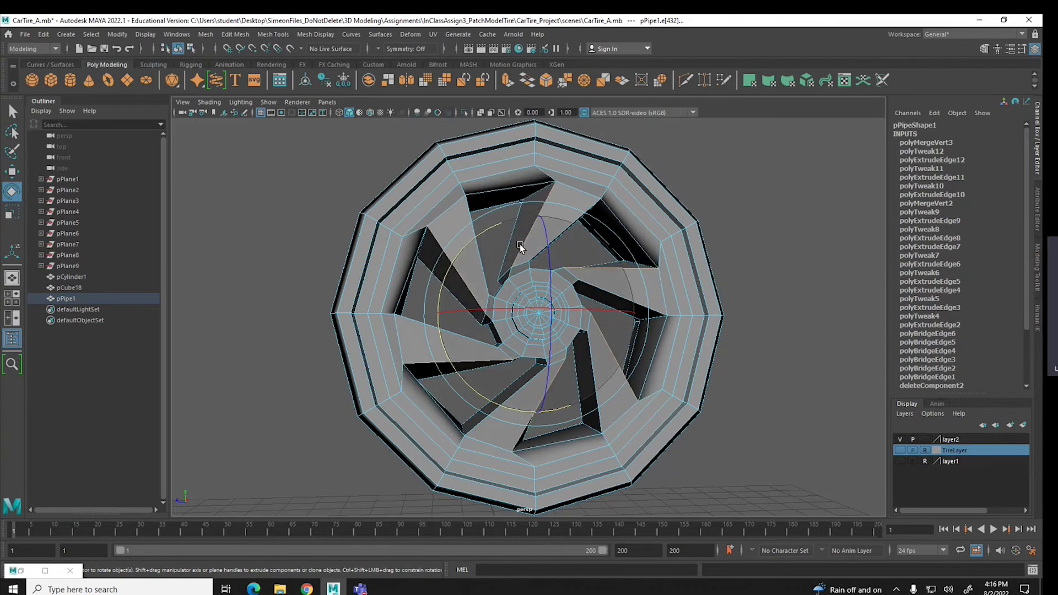
Select one long rear edge on each of the six spokes and rotate them together slightly clockwise around the wheel's axis
{"action": "key", "text": "w"}
{"action": "left_click", "coordinate": [502, 392]}
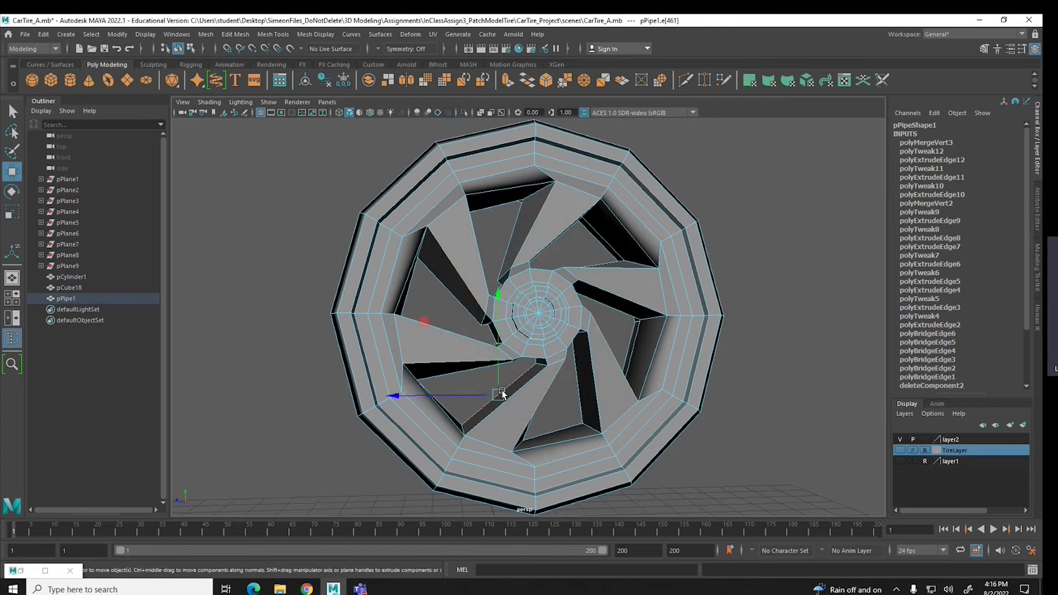
{"action": "left_click", "coordinate": [613, 313]}
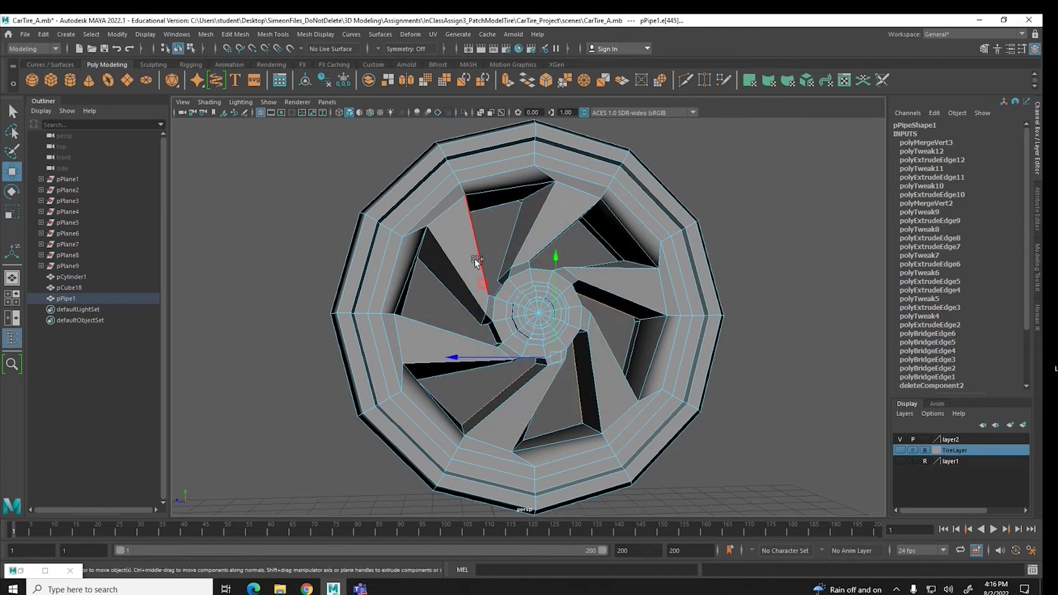
{"action": "left_click", "coordinate": [450, 292], "text": "shift"}
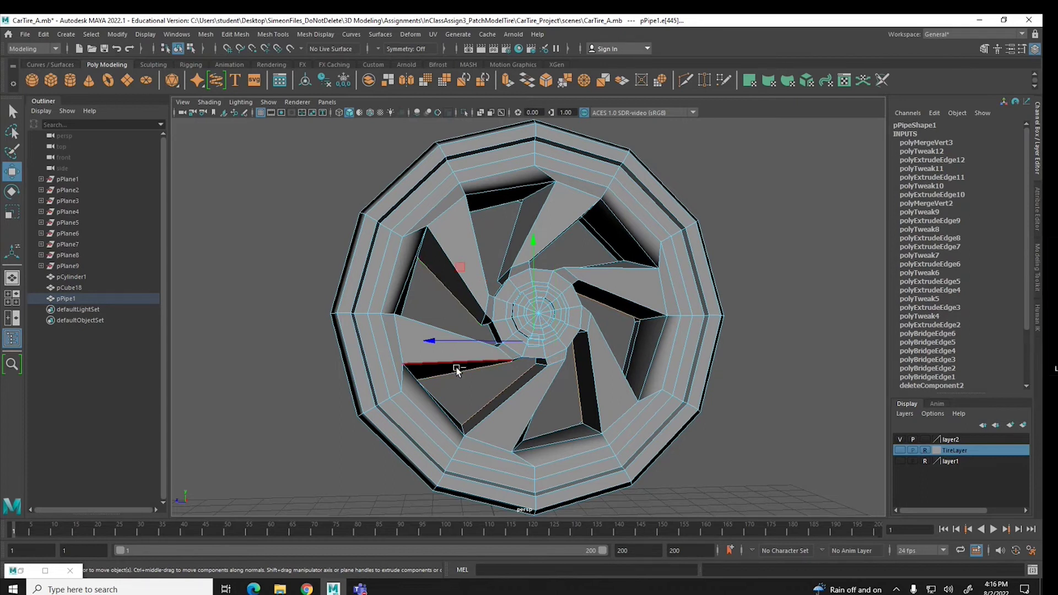
{"action": "left_click_drag", "start_coordinate": [457, 371], "coordinate": [575, 357], "text": "alt"}
{"action": "left_click", "coordinate": [576, 357]}
{"action": "key", "text": "e"}
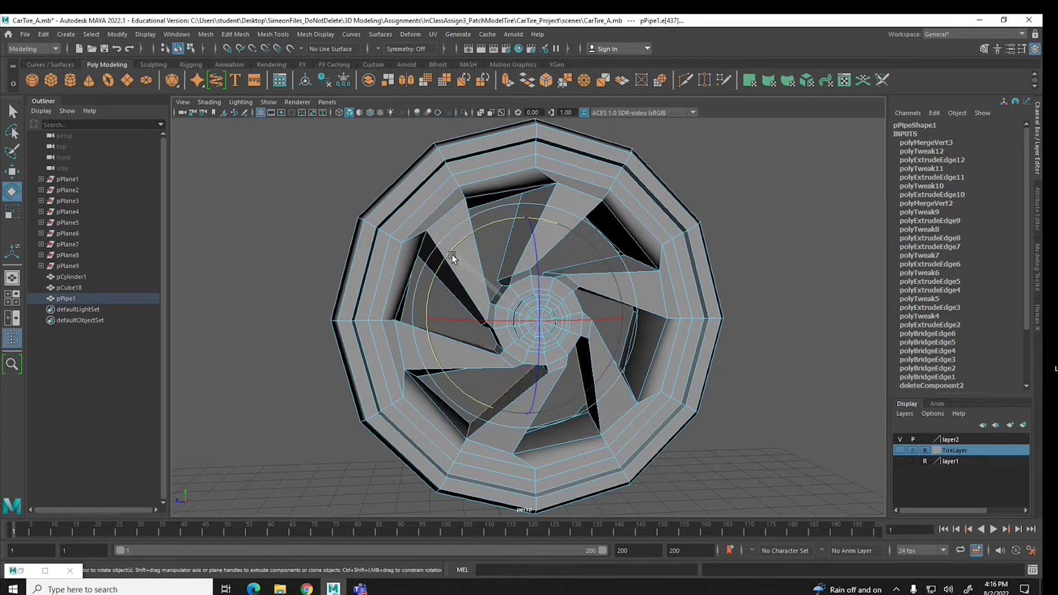
{"action": "left_click_drag", "start_coordinate": [459, 246], "coordinate": [468, 236]}
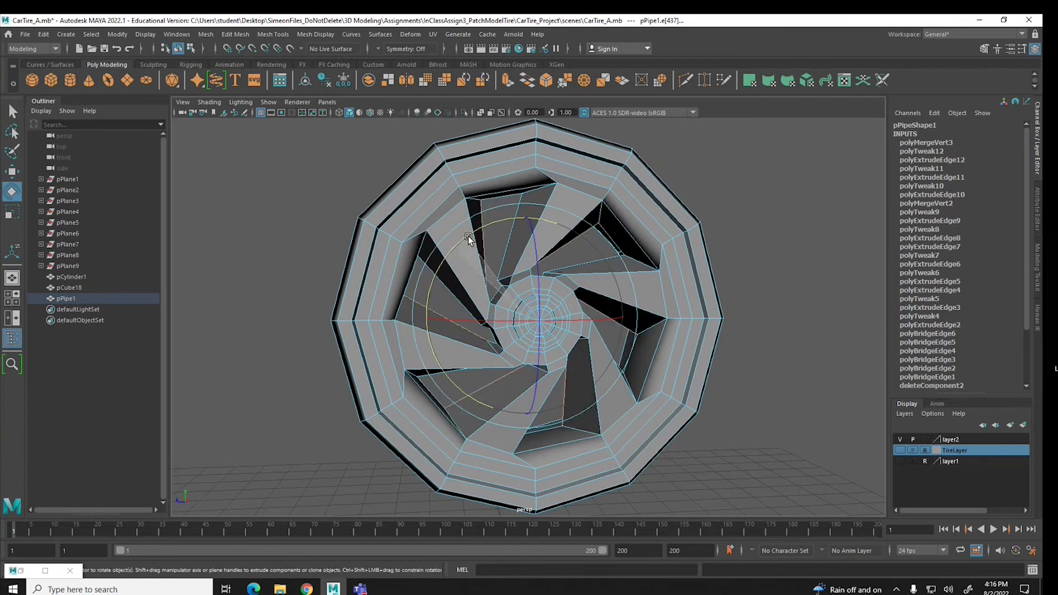
Check the rim in smooth mesh preview, then return it to the unsmoothed display in object mode and render the perspective view
{"action": "key", "text": "3"}
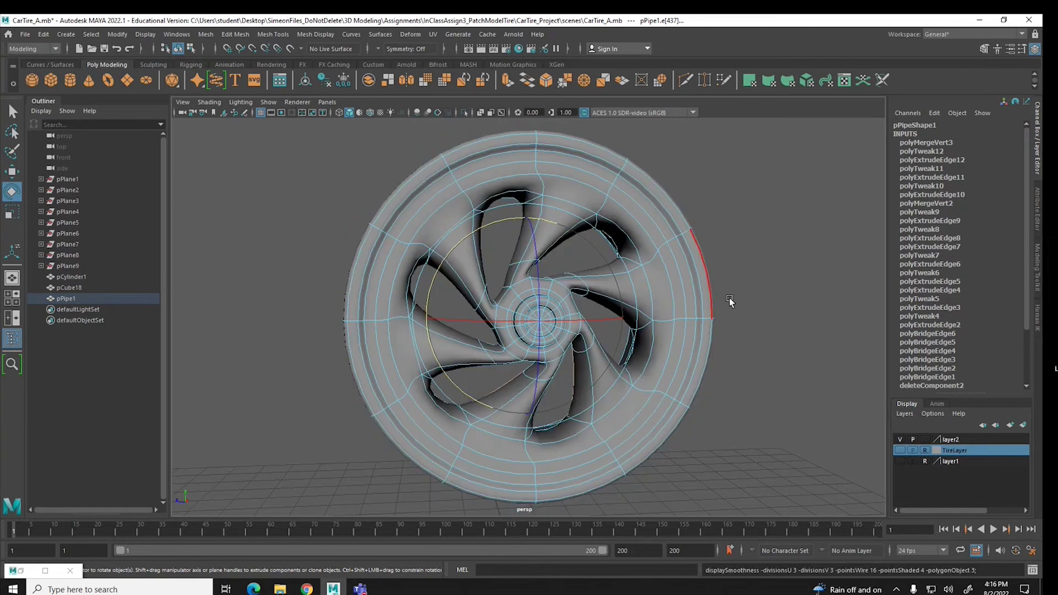
{"action": "left_click", "coordinate": [762, 333]}
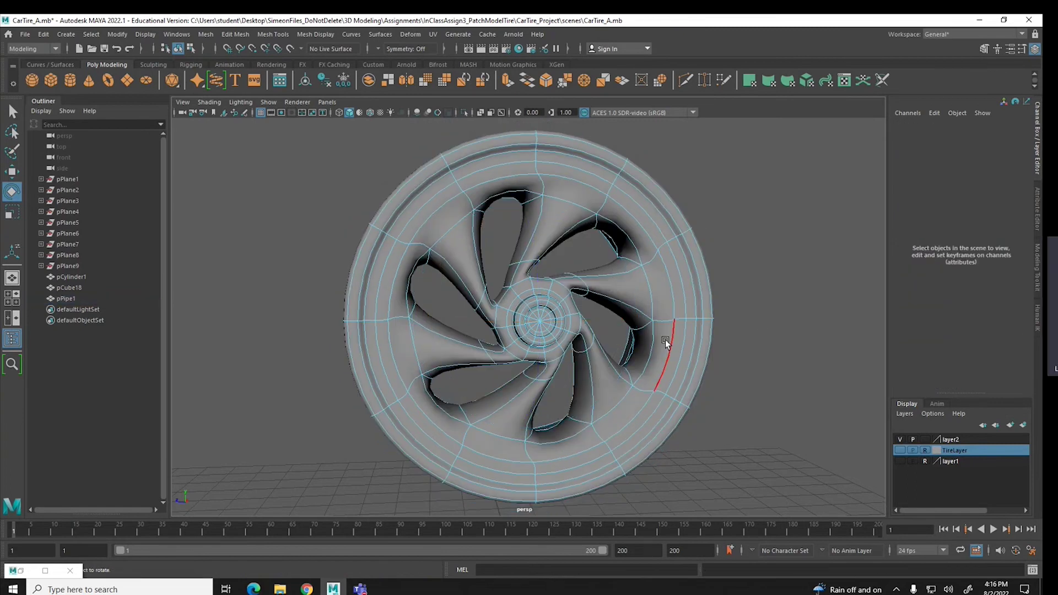
{"action": "left_click_drag", "start_coordinate": [782, 363], "coordinate": [678, 318], "text": "alt"}
{"action": "left_click", "coordinate": [679, 317]}
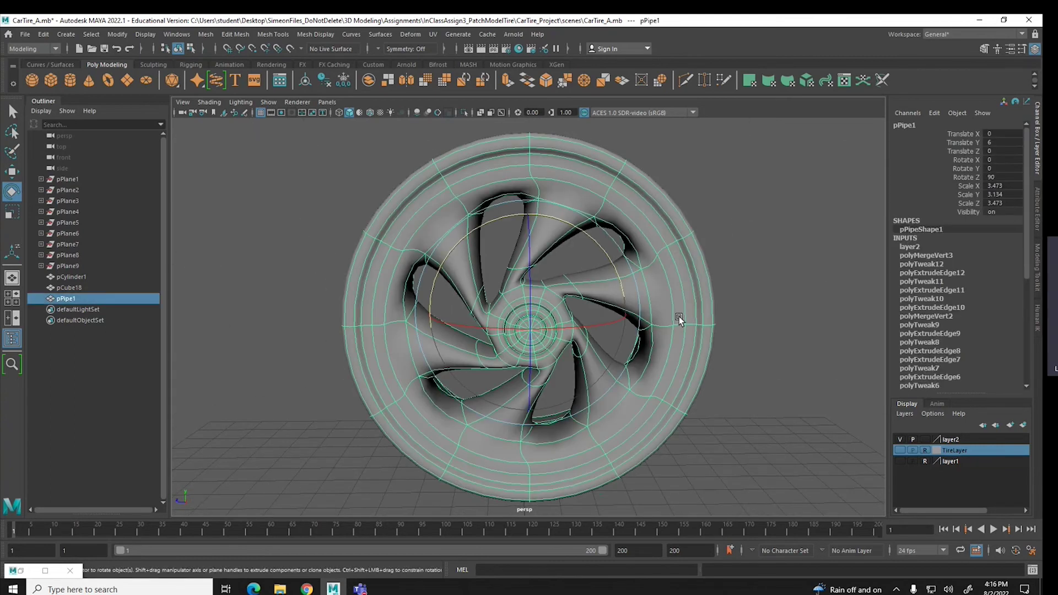
{"action": "key", "text": "1"}
{"action": "left_click", "coordinate": [732, 299]}
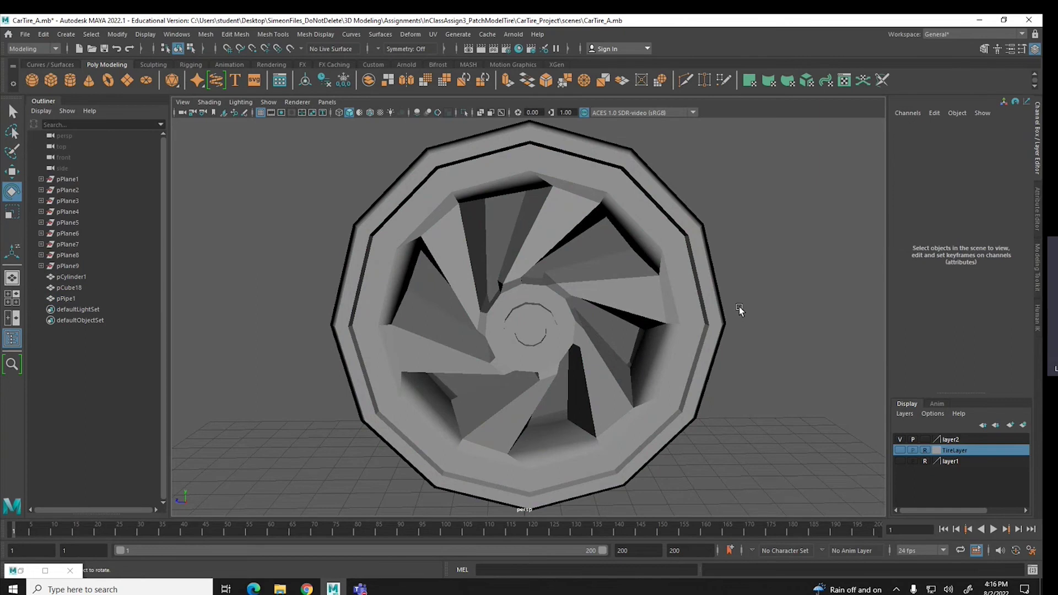
{"action": "left_click", "coordinate": [646, 299]}
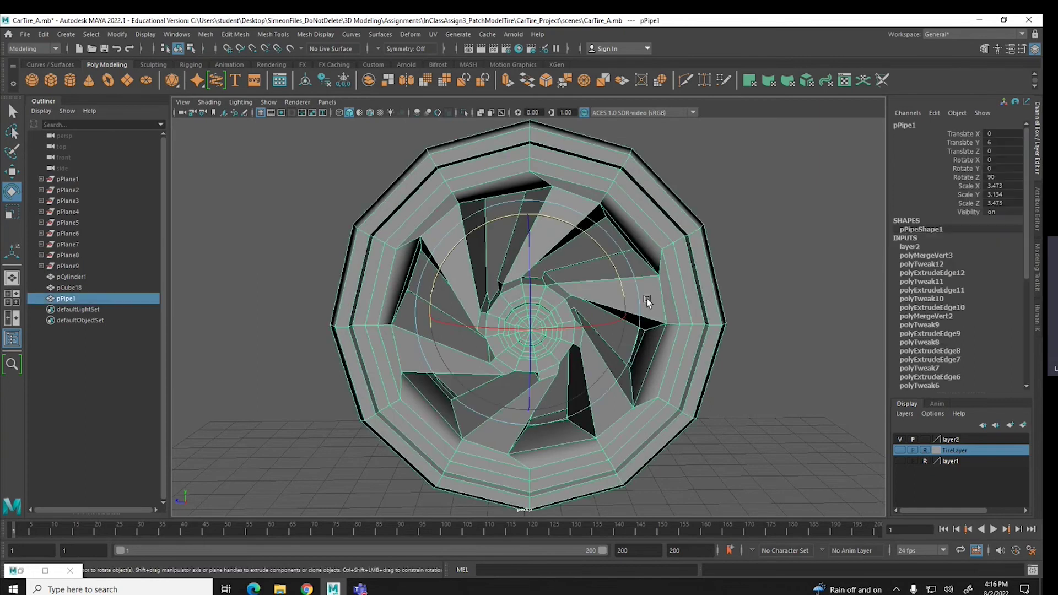
{"action": "left_click", "coordinate": [480, 52]}
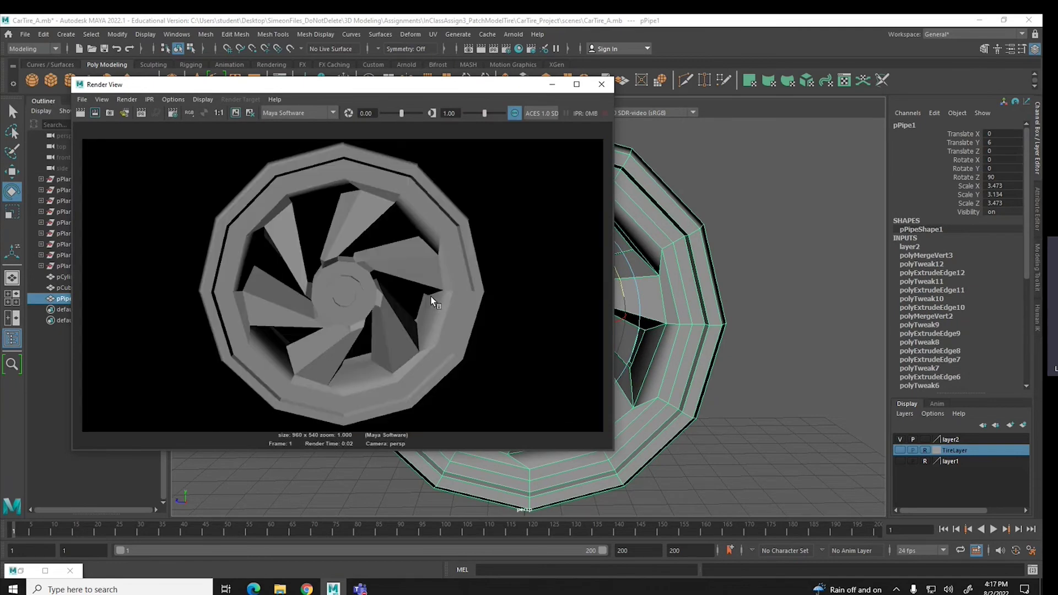
Apply Smooth to the rim mesh with 3 divisions and deselect it
{"action": "left_click", "coordinate": [205, 34]}
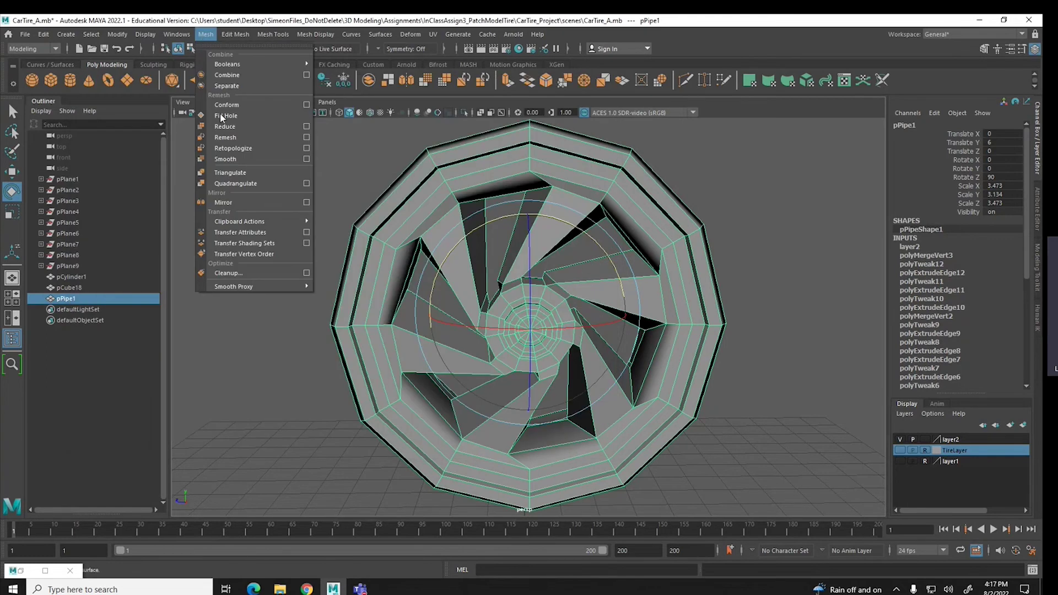
{"action": "left_click", "coordinate": [221, 155]}
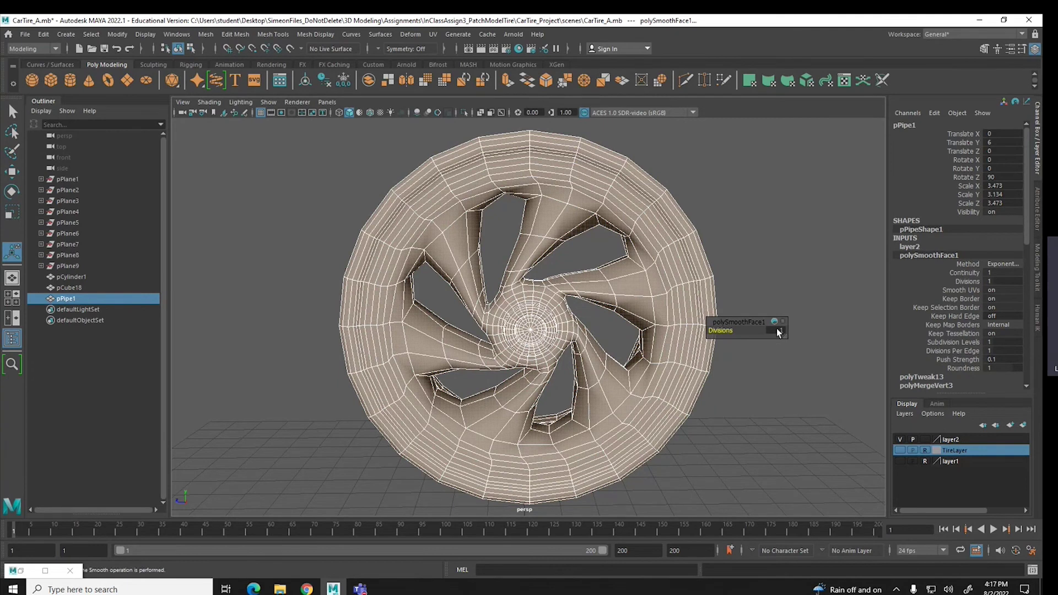
{"action": "middle_click_drag", "start_coordinate": [716, 330], "coordinate": [720, 330]}
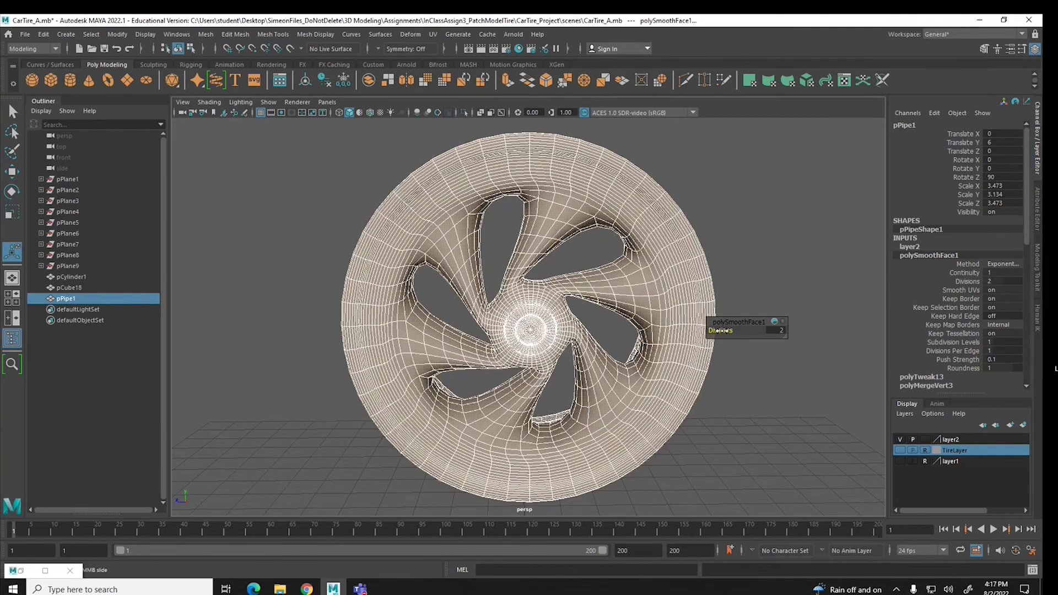
{"action": "left_click", "coordinate": [785, 224]}
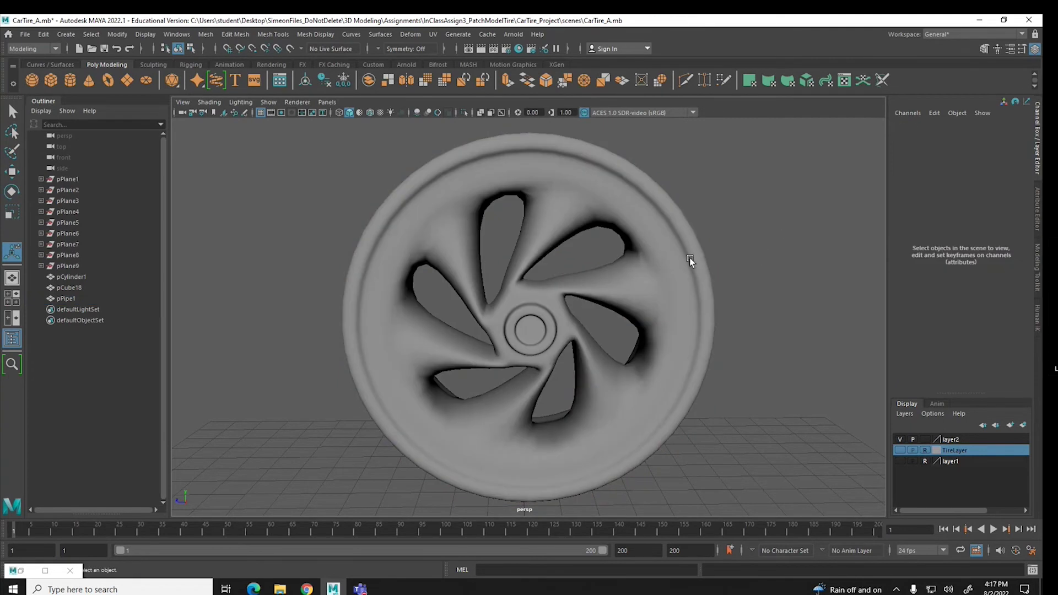
{"action": "left_click", "coordinate": [696, 267]}
{"action": "middle_click_drag", "start_coordinate": [721, 330], "coordinate": [726, 330]}
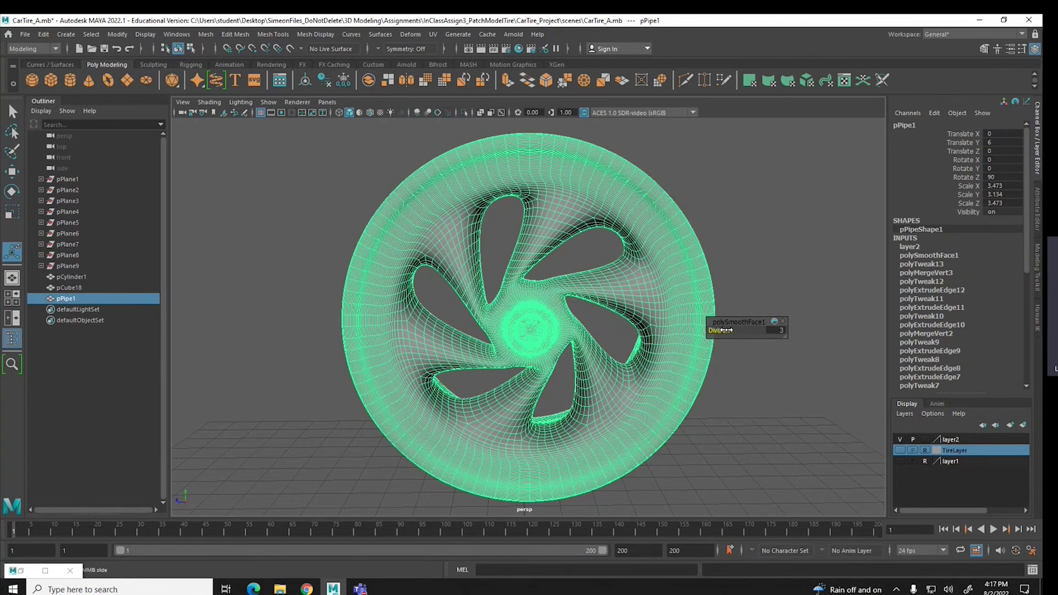
{"action": "left_click", "coordinate": [747, 227]}
Make TireLayer visible and inspect the smoothed rim inside the tire from several angles
{"action": "left_click_drag", "start_coordinate": [754, 258], "coordinate": [881, 371], "text": "alt"}
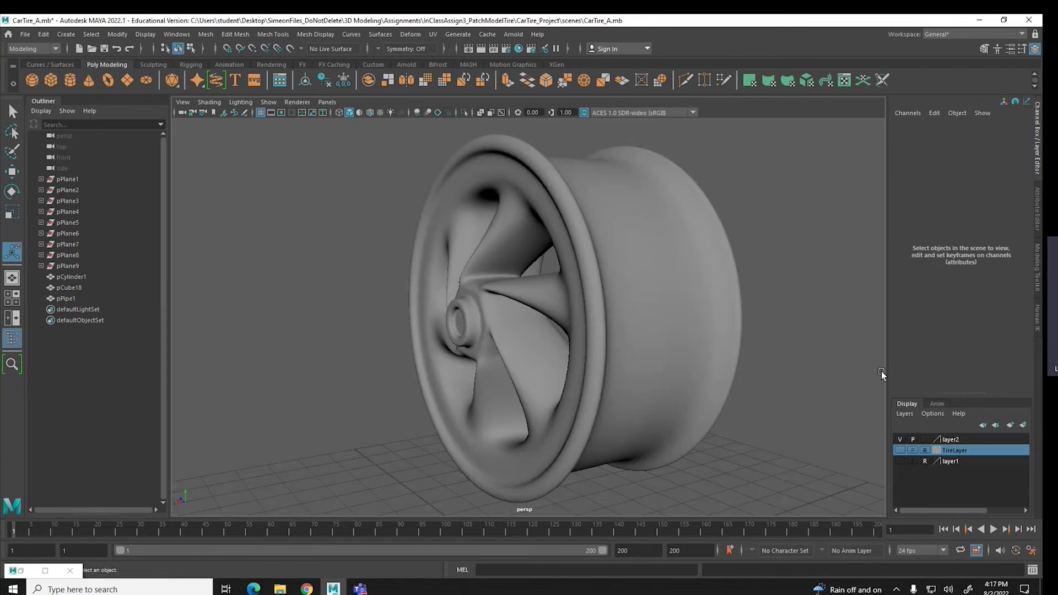
{"action": "left_click", "coordinate": [899, 450]}
{"action": "left_click_drag", "start_coordinate": [567, 369], "coordinate": [623, 372], "text": "alt"}
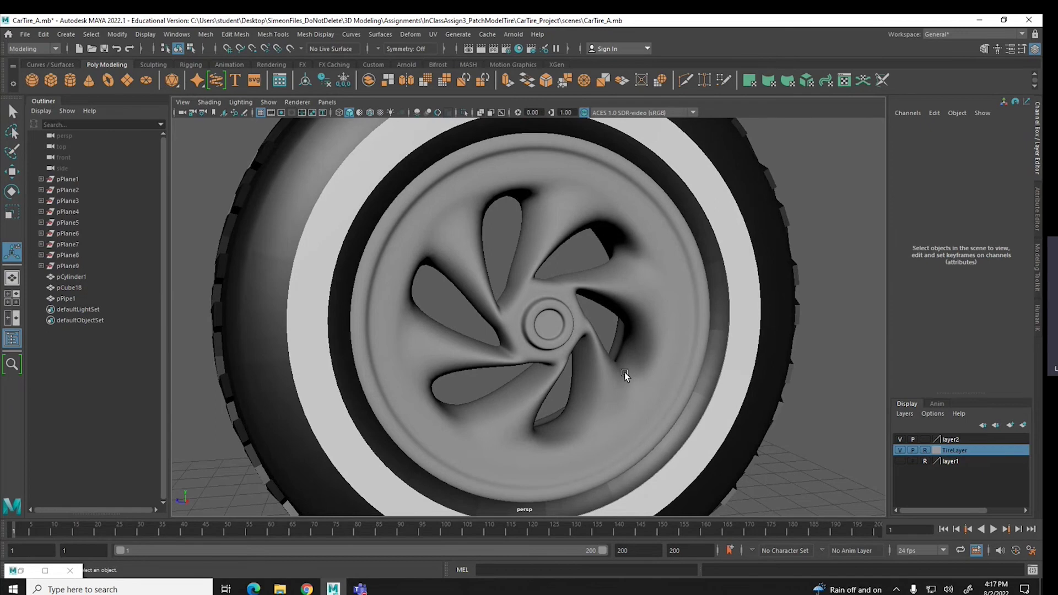
{"action": "right_click_drag", "start_coordinate": [623, 372], "coordinate": [569, 353], "text": "alt"}
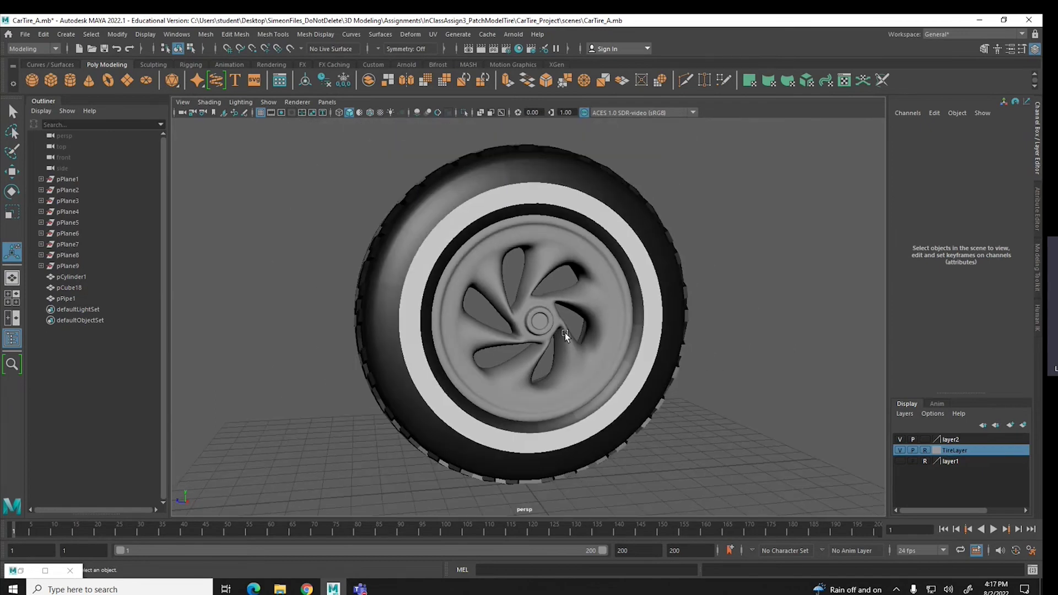
{"action": "left_click_drag", "start_coordinate": [617, 382], "coordinate": [596, 385], "text": "alt"}
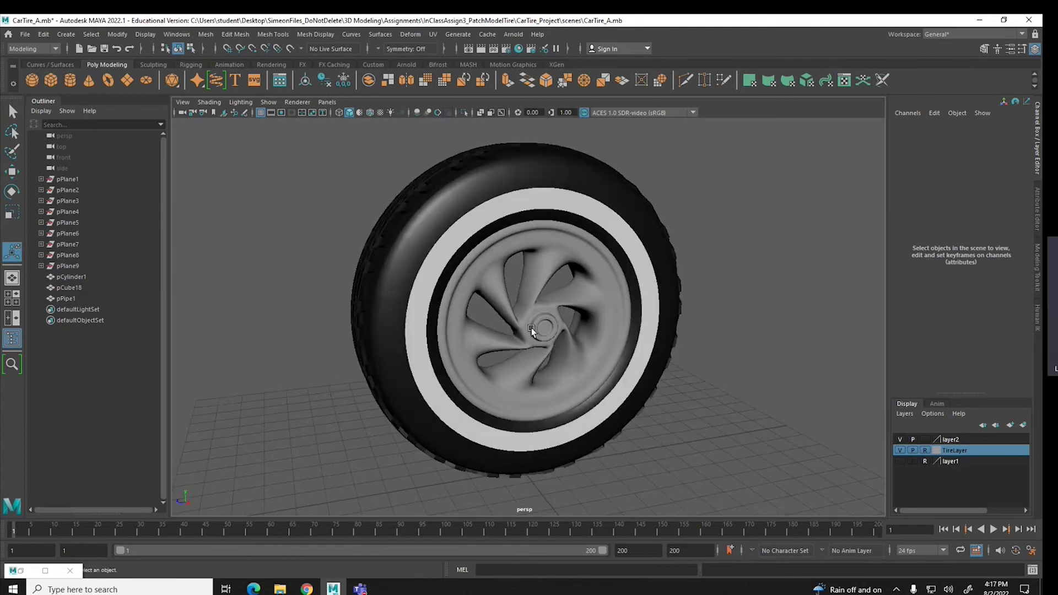
{"action": "mouse_move", "coordinate": [577, 348]}
{"action": "left_mouse_down", "text": "alt"}
{"action": "mouse_move", "coordinate": [446, 344]}
{"action": "mouse_move", "coordinate": [557, 349]}
{"action": "left_mouse_up", "text": "alt"}
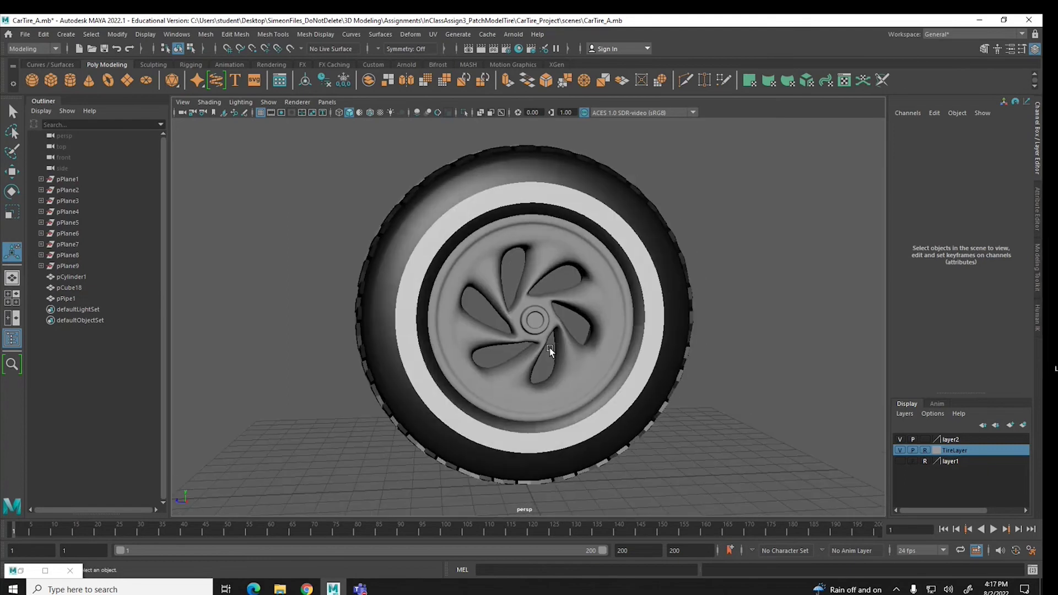
{"action": "left_click", "coordinate": [540, 332]}
{"action": "left_click", "coordinate": [714, 232]}
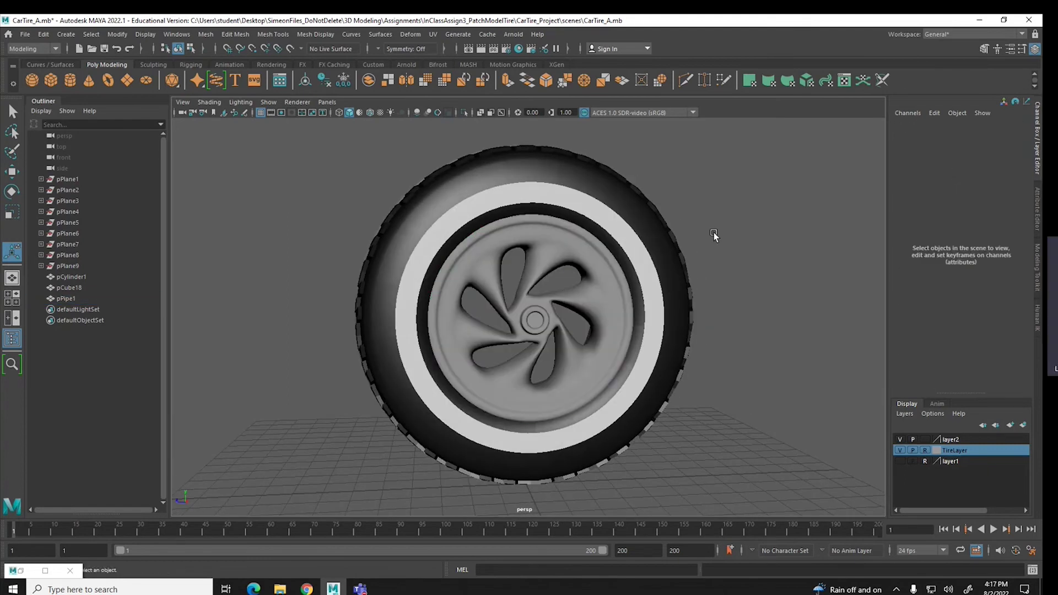
Restore the Hypershade, create a new Phong material and raise its reflectivity to about 0.74
{"action": "left_click", "coordinate": [20, 571]}
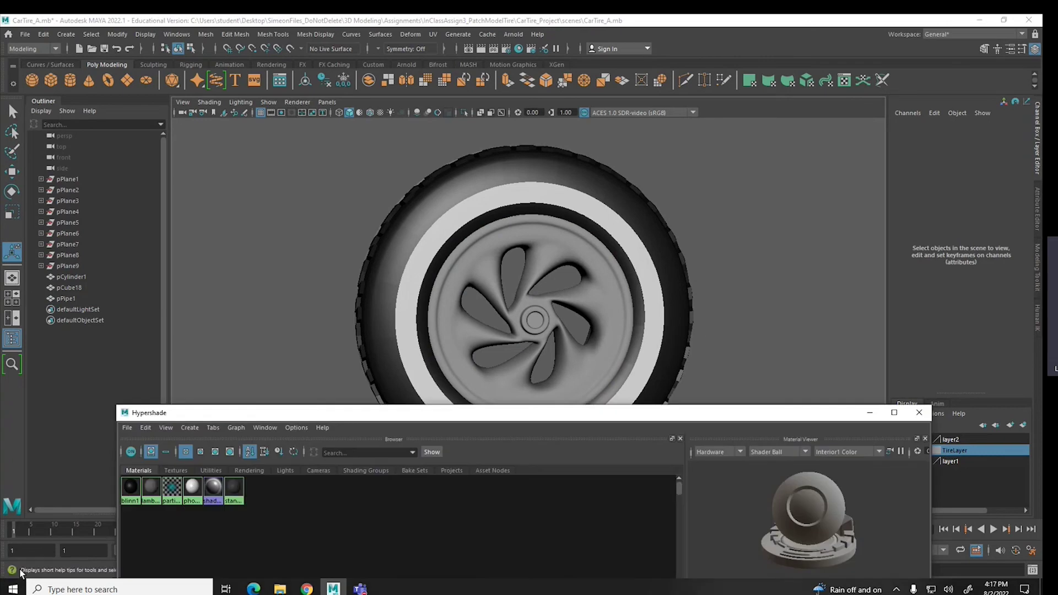
{"action": "left_click_drag", "start_coordinate": [315, 413], "coordinate": [288, 135]}
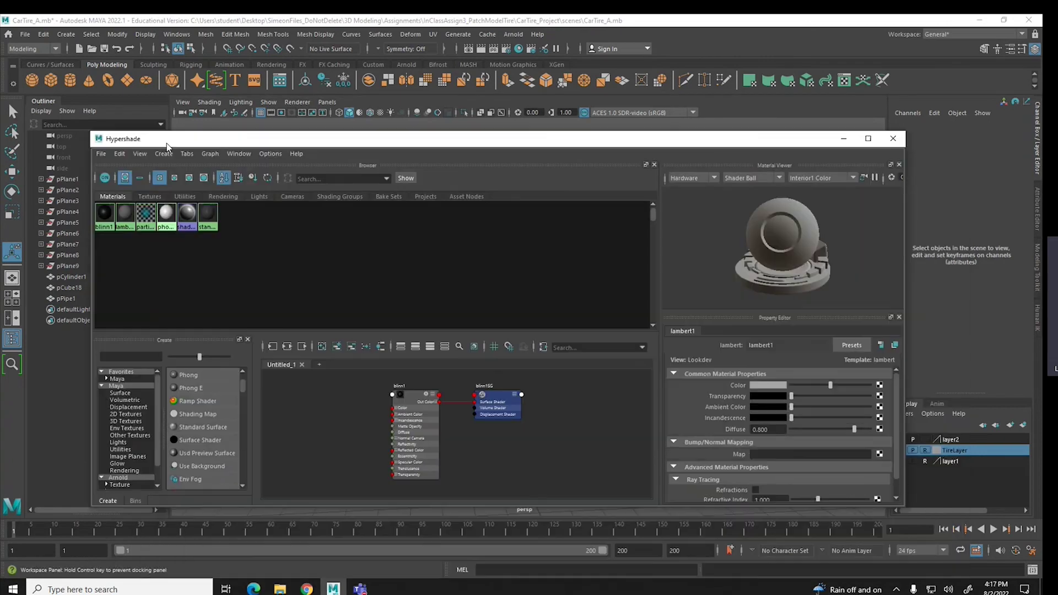
{"action": "left_click", "coordinate": [183, 372]}
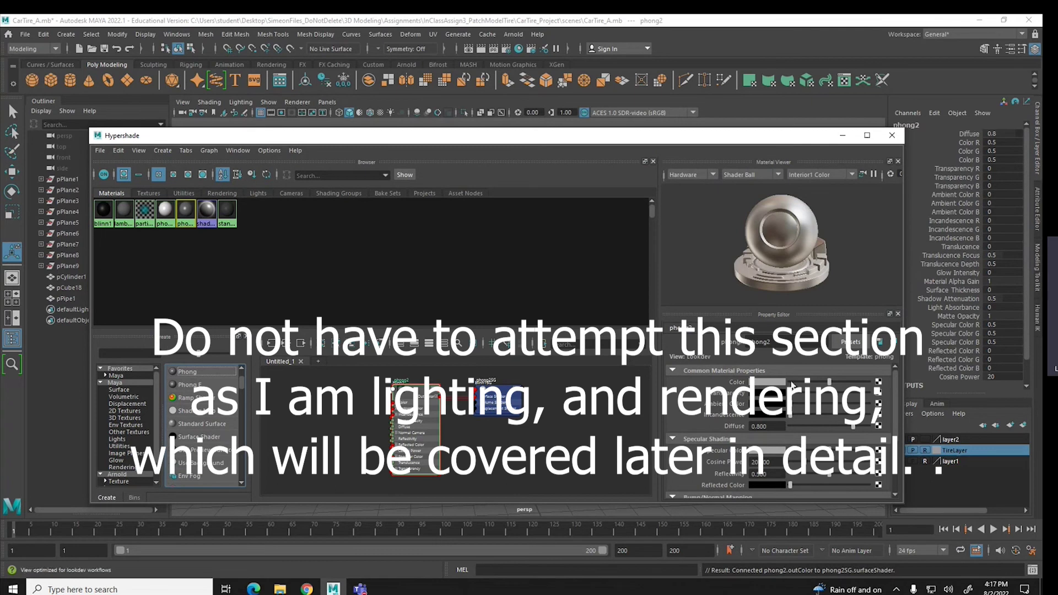
{"action": "scroll", "coordinate": [728, 447], "scroll_direction": "down", "scroll_amount": 2}
{"action": "left_click_drag", "start_coordinate": [833, 447], "coordinate": [846, 442]}
{"action": "scroll", "coordinate": [735, 441], "scroll_direction": "down", "scroll_amount": 3}
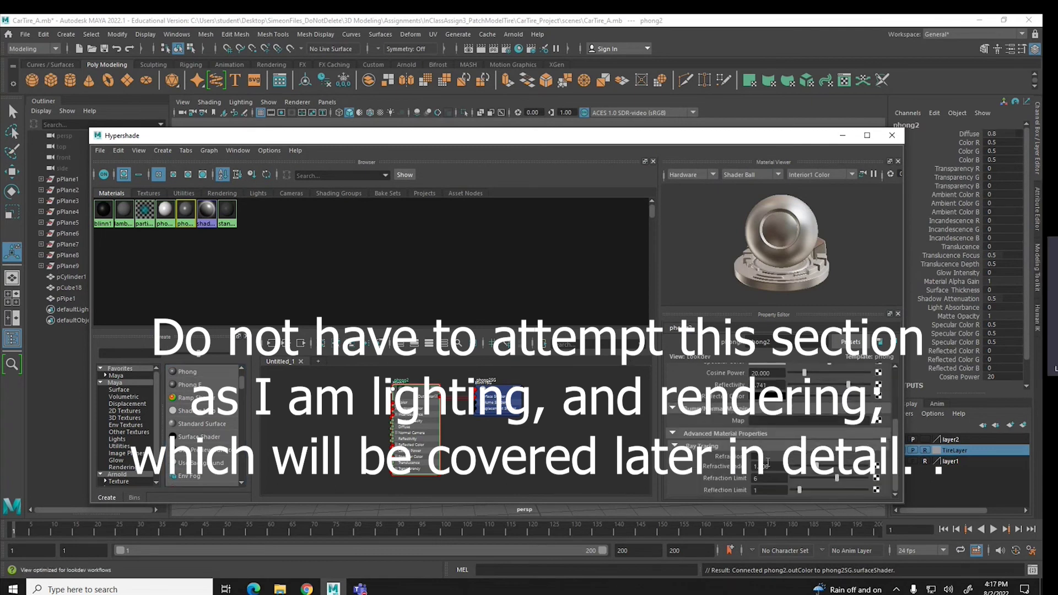
Add a texture map to the new Phong material's reflected color
{"action": "scroll", "coordinate": [719, 463], "scroll_direction": "up", "scroll_amount": 3}
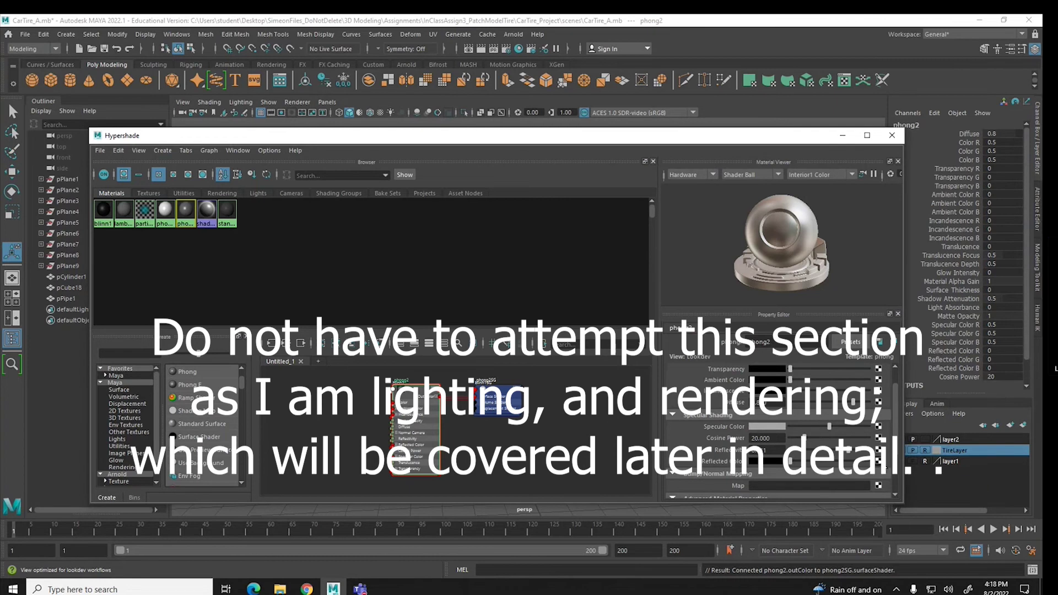
{"action": "left_click", "coordinate": [879, 461]}
{"action": "left_click", "coordinate": [455, 299]}
Switch to Chrome, go to google.com and open Google Images
{"action": "left_click", "coordinate": [307, 588]}
{"action": "left_click", "coordinate": [256, 43]}
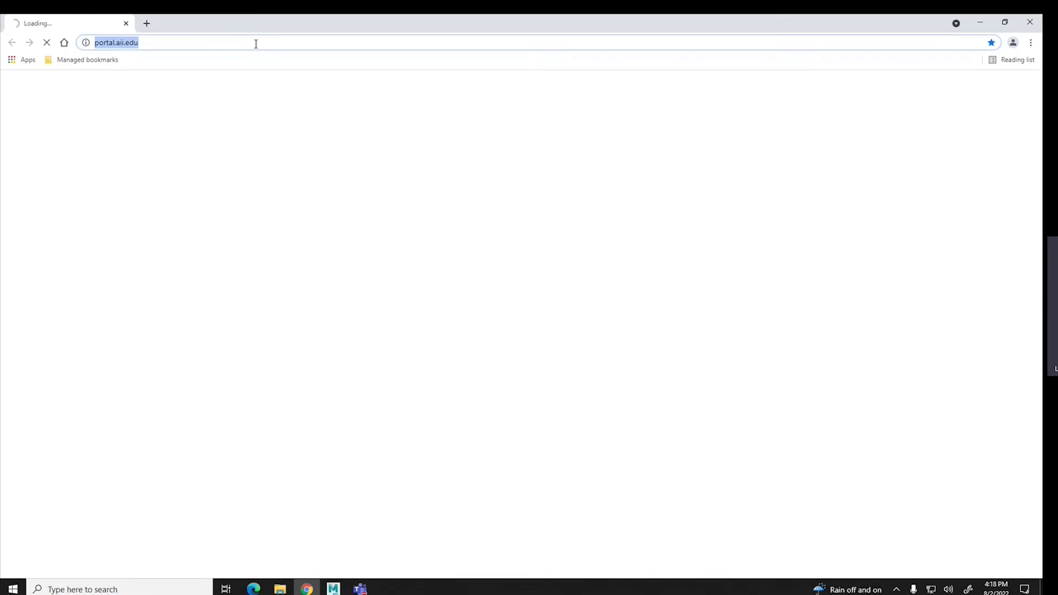
{"action": "type", "text": "google.com"}
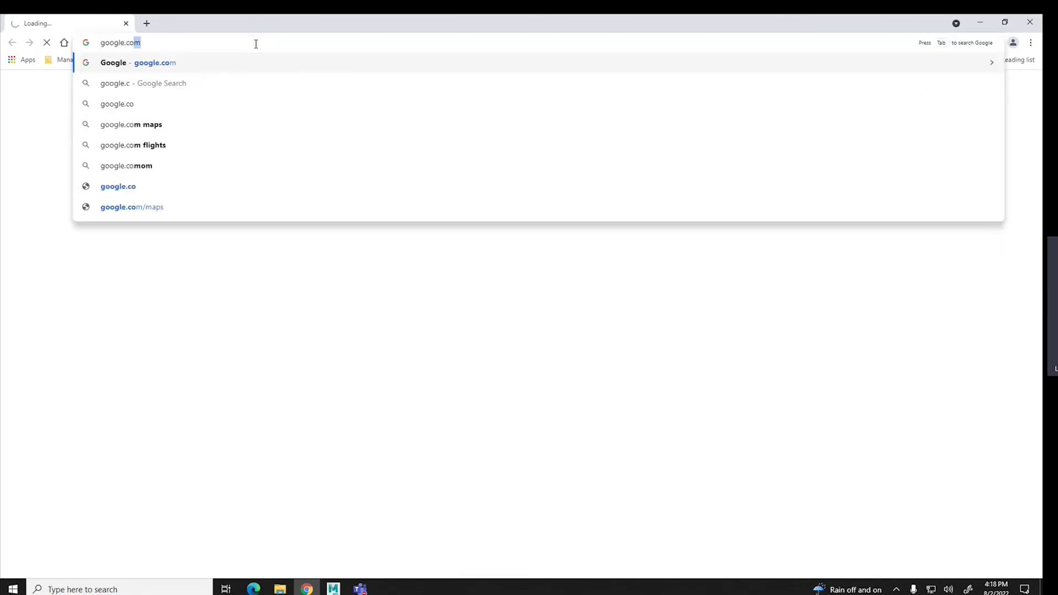
{"action": "key", "text": "Return"}
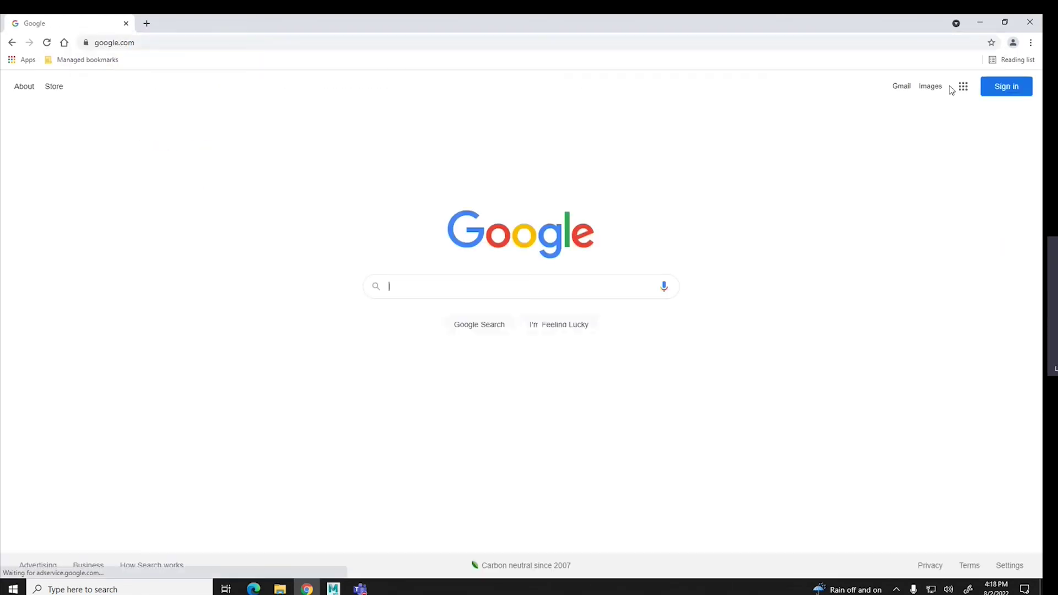
{"action": "left_click", "coordinate": [930, 87]}
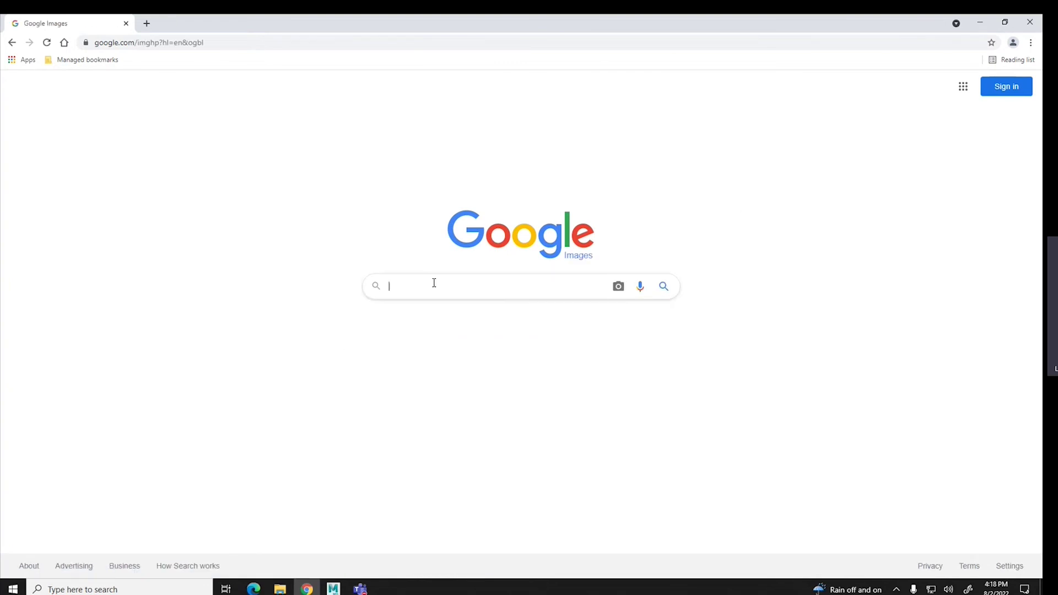
Search Google Images for "reflection map" and open the garage panorama from the HDR Environment Maps result
{"action": "type", "text": "reflection m"}
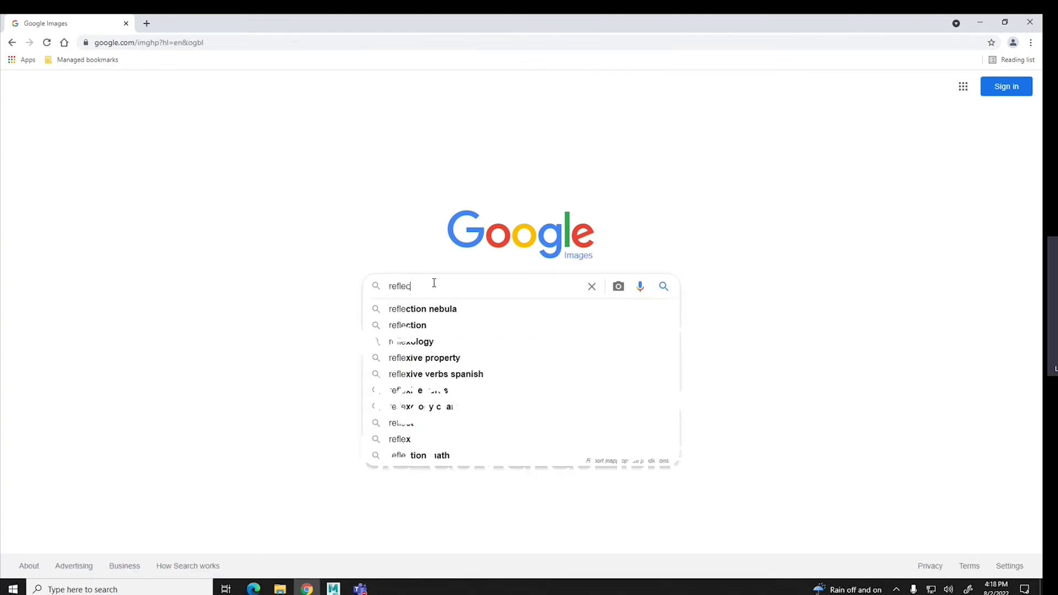
{"action": "type", "text": "ap"}
{"action": "key", "text": "Return"}
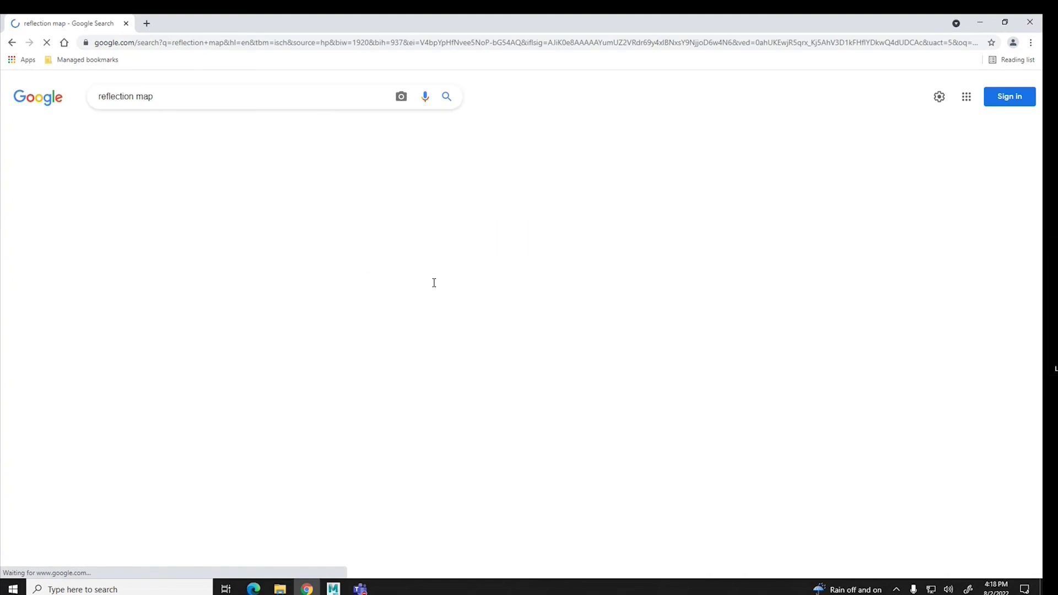
{"action": "scroll", "coordinate": [436, 284], "scroll_direction": "down", "scroll_amount": 2}
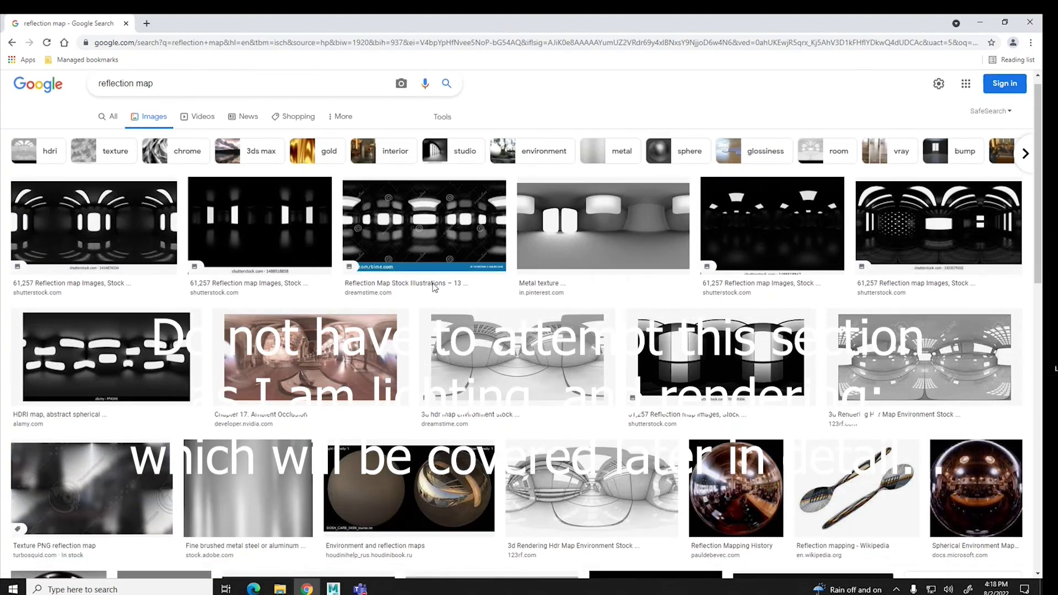
{"action": "scroll", "coordinate": [548, 314], "scroll_direction": "down", "scroll_amount": 3}
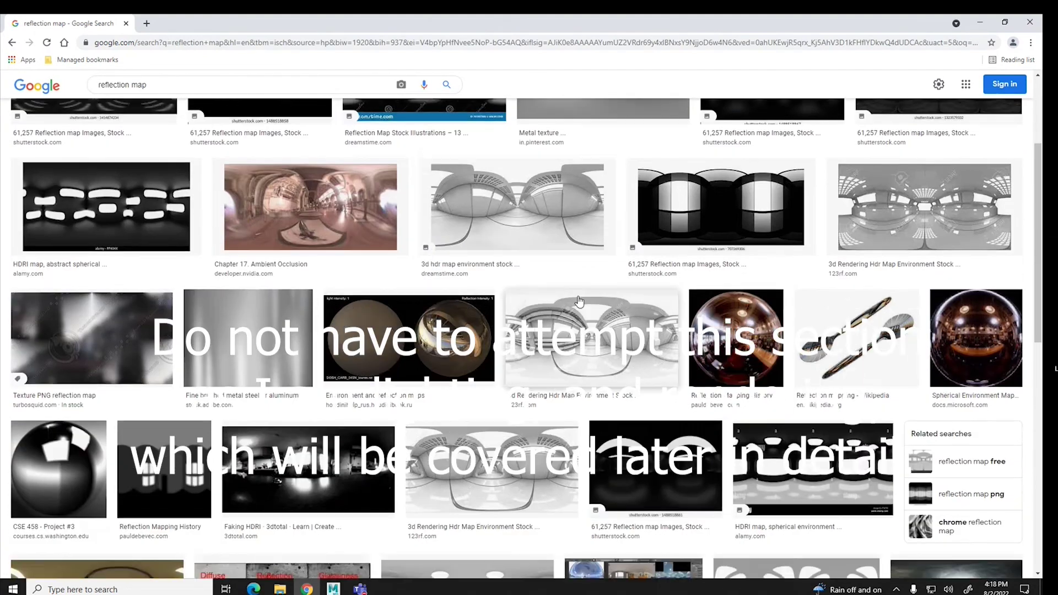
{"action": "scroll", "coordinate": [548, 313], "scroll_direction": "down", "scroll_amount": 3}
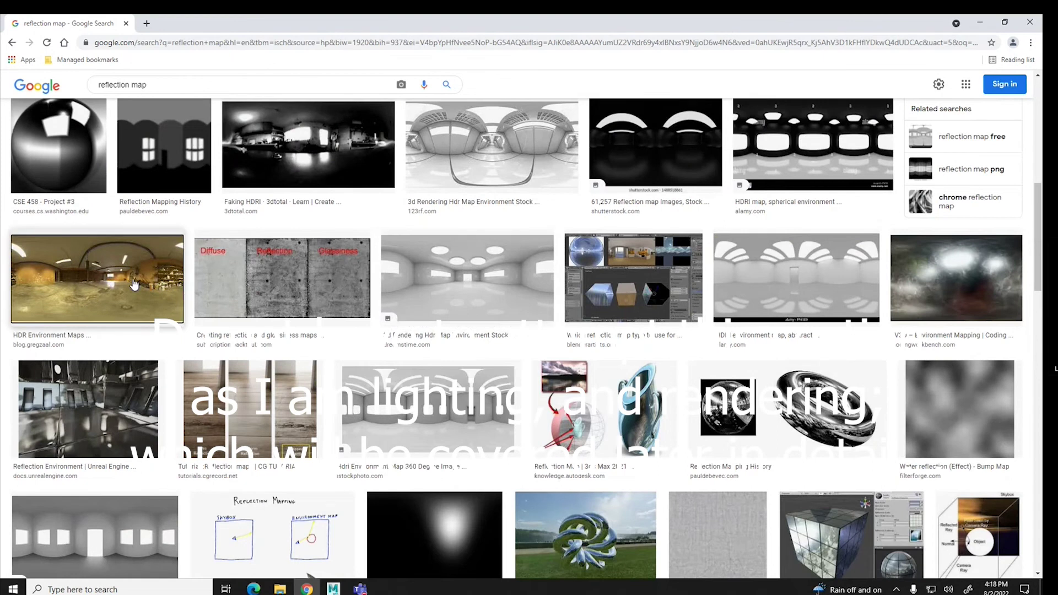
{"action": "left_click", "coordinate": [99, 281]}
Save the garage panorama as the JPG file garage_1k in the sourceimages folder of CarTire_Project, under InClassAssign3_PatchModelTire
{"action": "right_click", "coordinate": [740, 193]}
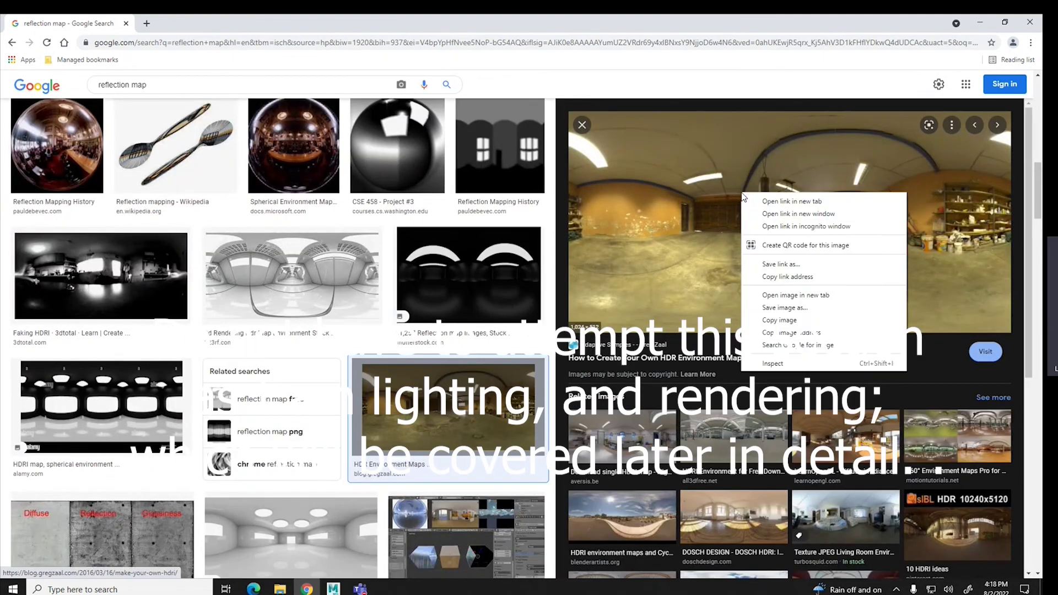
{"action": "left_click", "coordinate": [566, 296]}
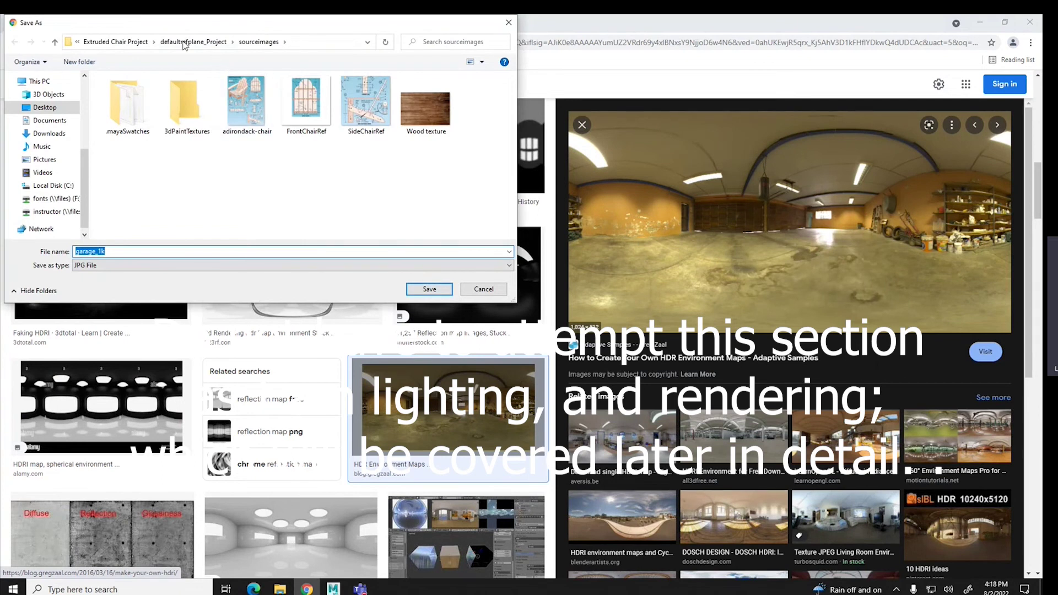
{"action": "left_click", "coordinate": [115, 42]}
{"action": "left_click", "coordinate": [168, 41]}
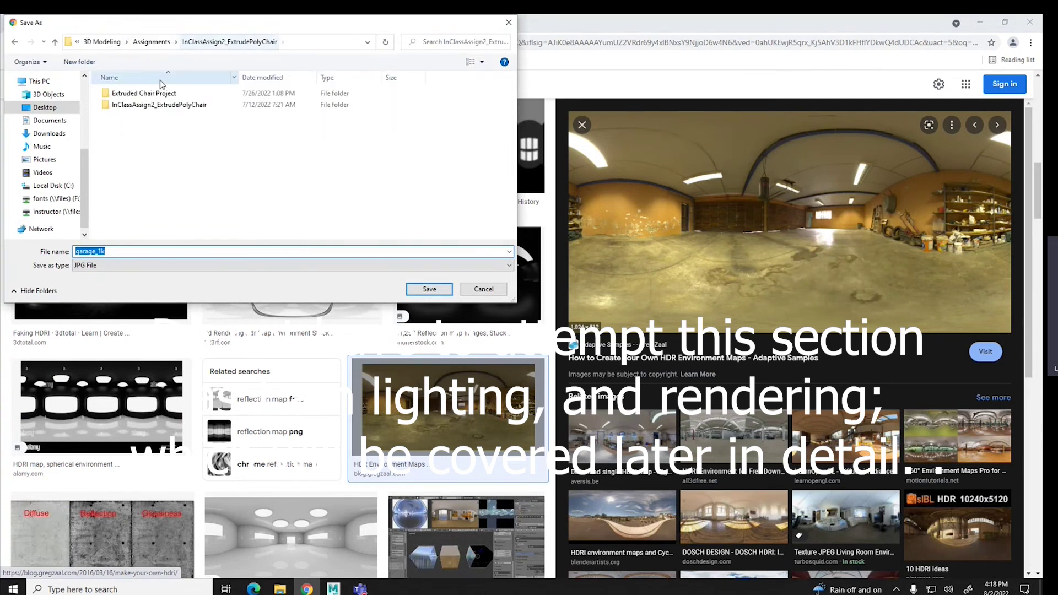
{"action": "left_click", "coordinate": [155, 43]}
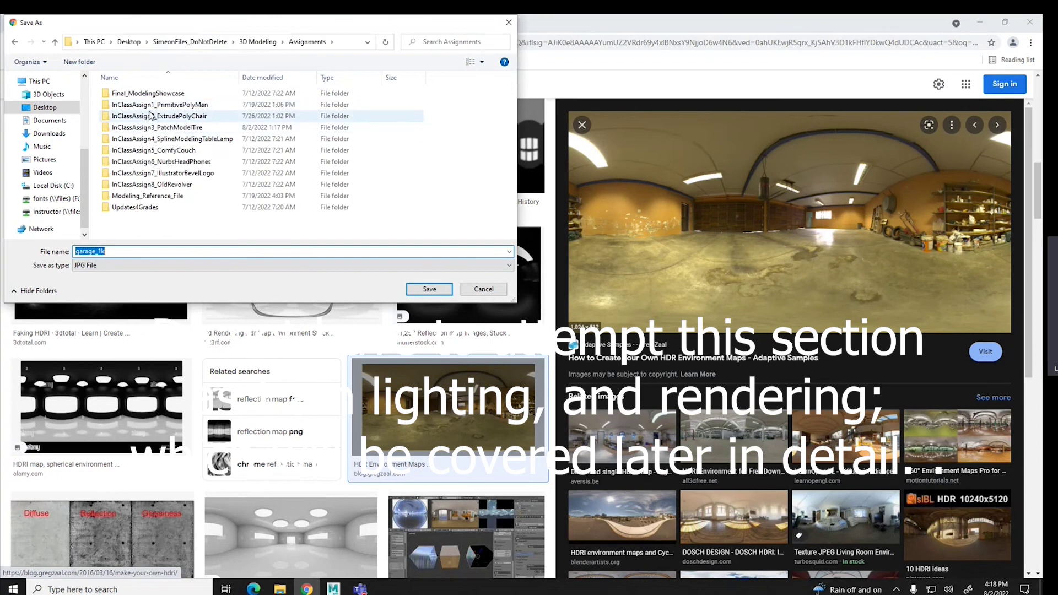
{"action": "double_click", "coordinate": [148, 127]}
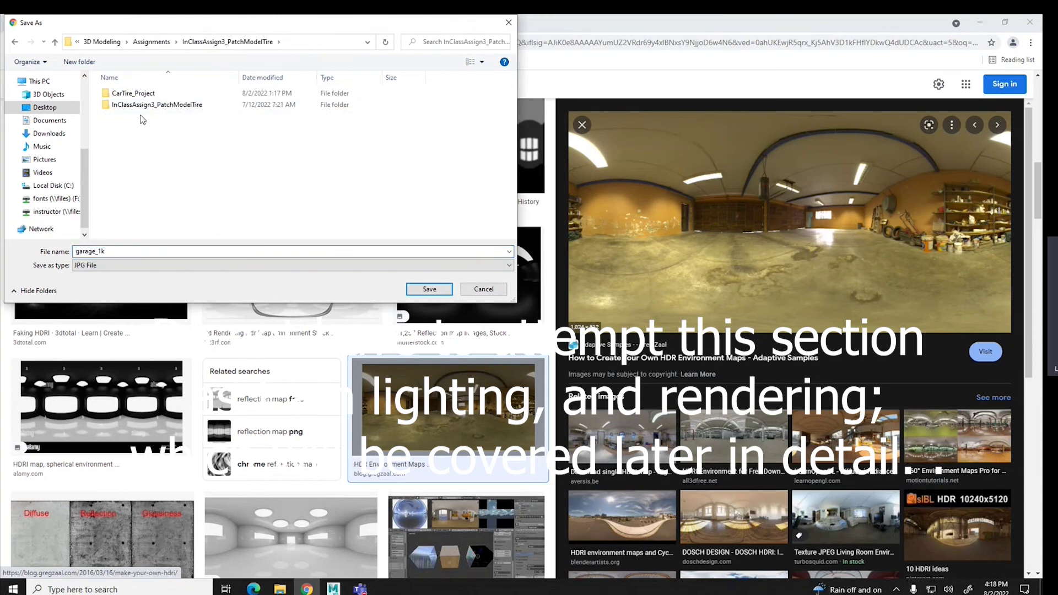
{"action": "double_click", "coordinate": [138, 98]}
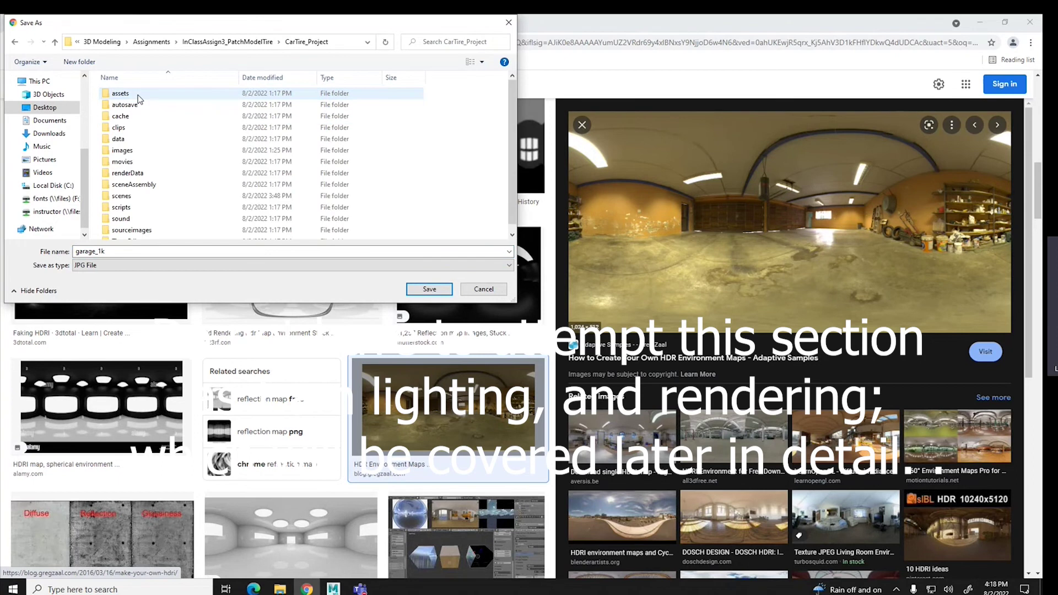
{"action": "double_click", "coordinate": [131, 230]}
{"action": "left_click", "coordinate": [417, 286]}
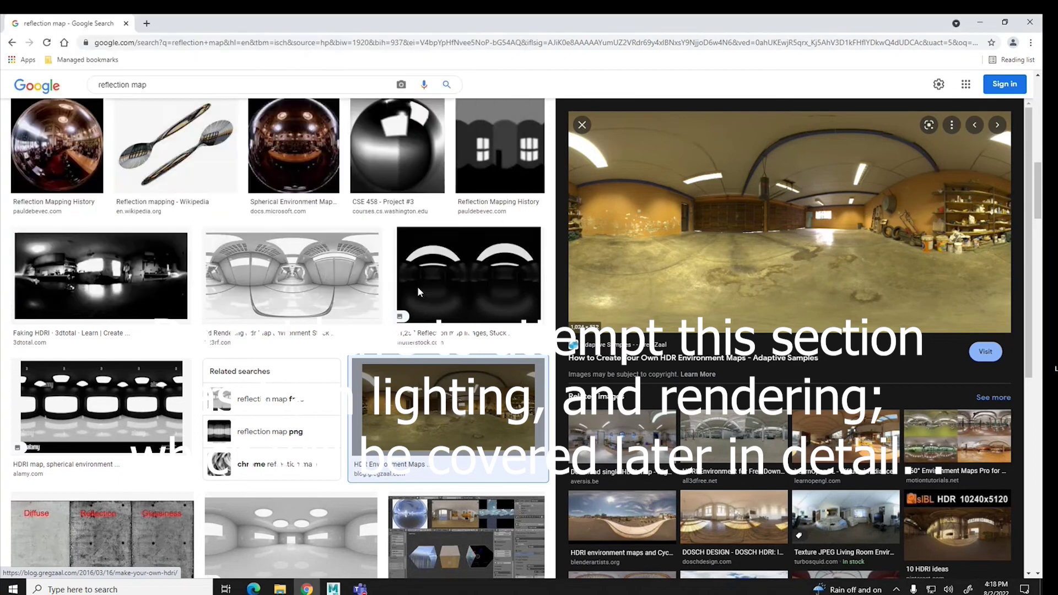
Close Chrome and load garage_1k.jpg in Maya as the image of the reflection file texture
{"action": "left_click", "coordinate": [1032, 19]}
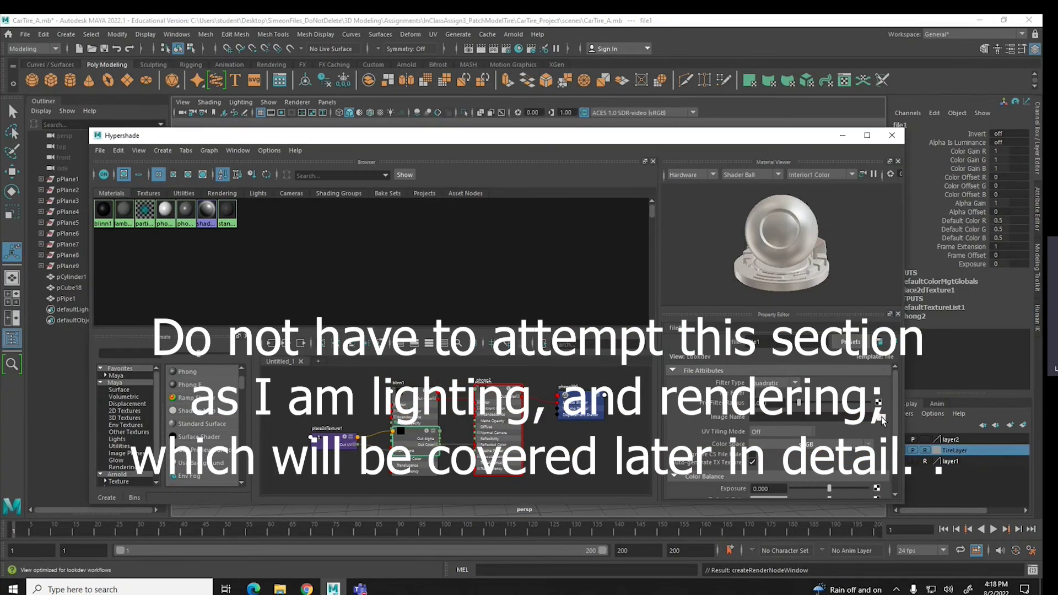
{"action": "left_click", "coordinate": [227, 193]}
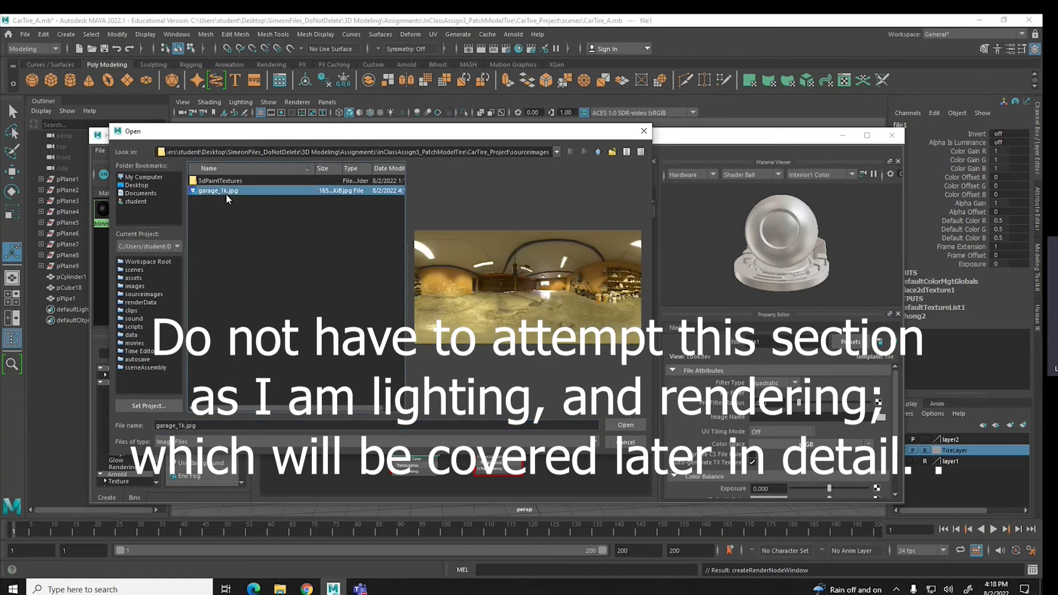
{"action": "left_click", "coordinate": [627, 424]}
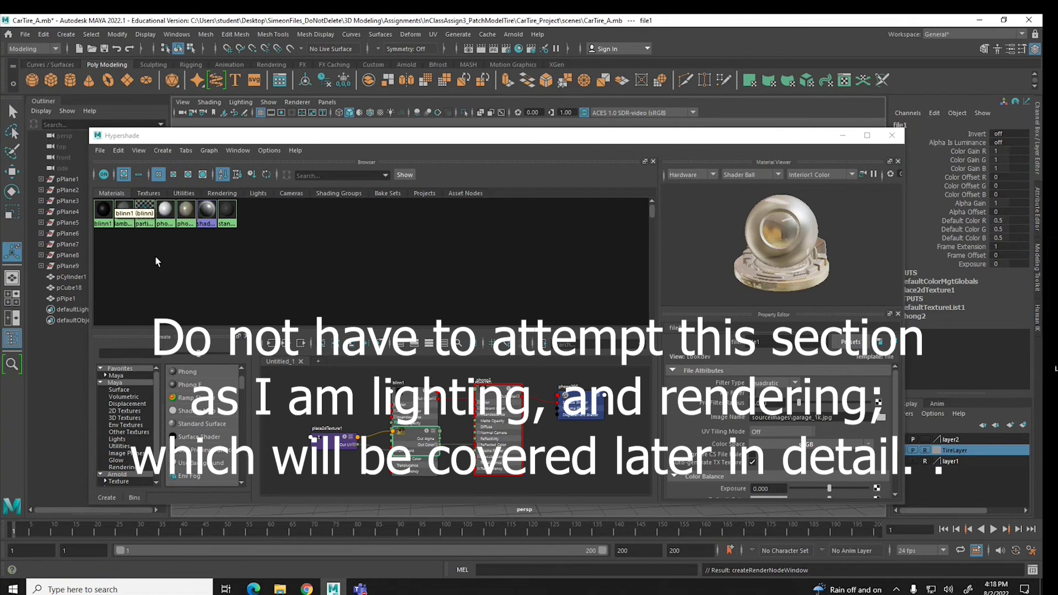
Select the blinn1 material in the Hypershade and close the Render View after checking the rendered wheel
{"action": "left_click", "coordinate": [101, 214]}
{"action": "left_click", "coordinate": [102, 215]}
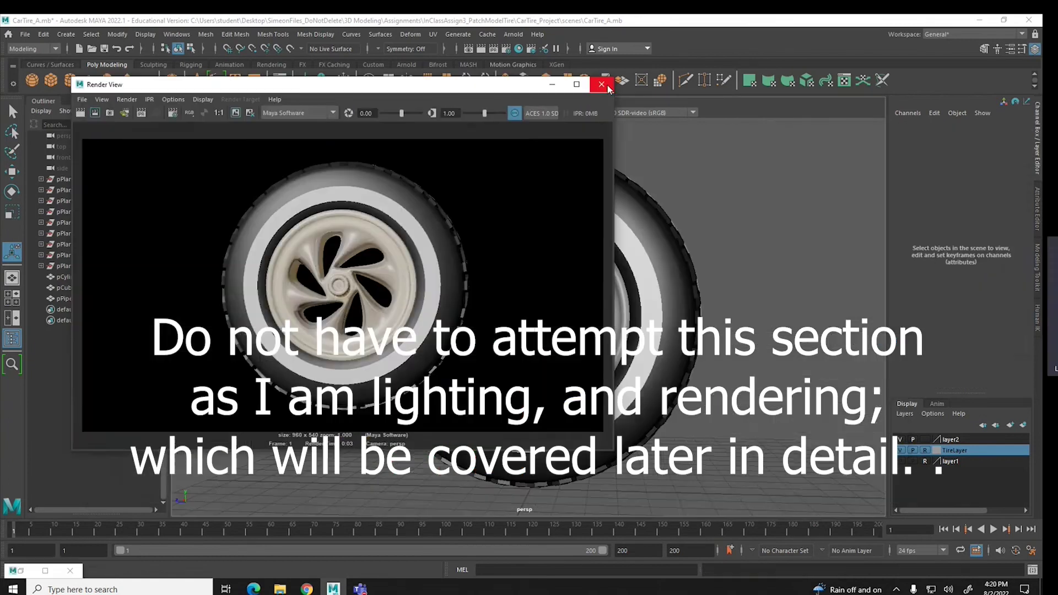
{"action": "left_click", "coordinate": [607, 85]}
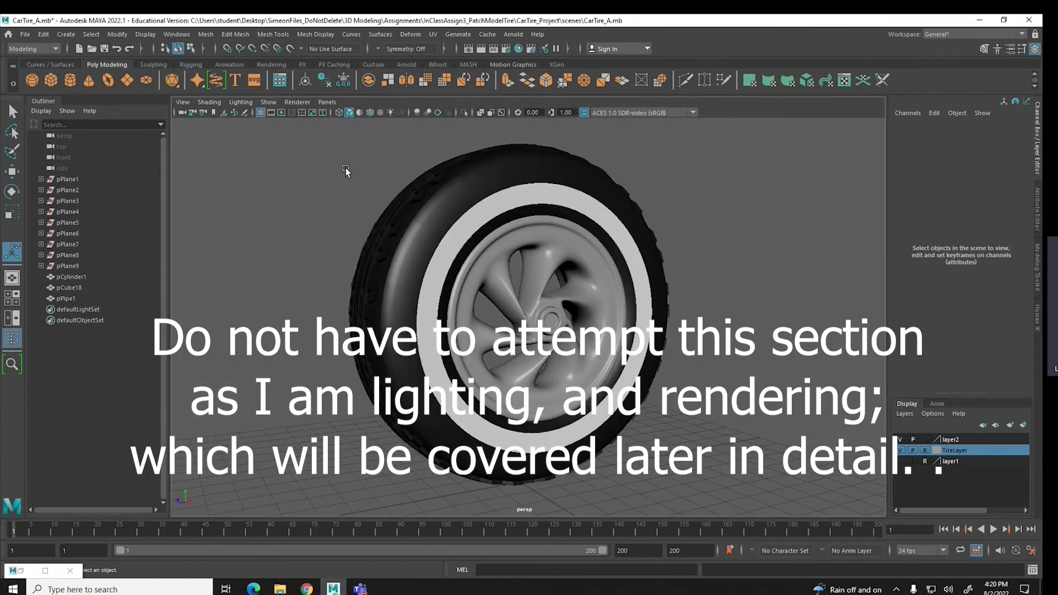
Create a spot light, aim it at the rim's centre and place it at about X 20.7, Y 10.5, Z 0
{"action": "left_click", "coordinate": [65, 35]}
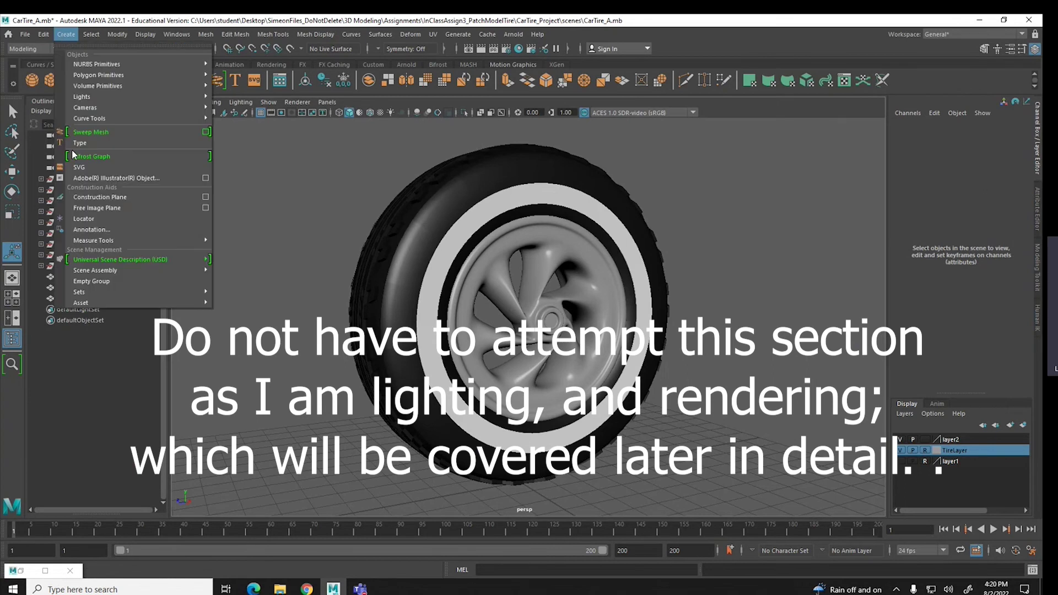
{"action": "mouse_move", "coordinate": [85, 96]}
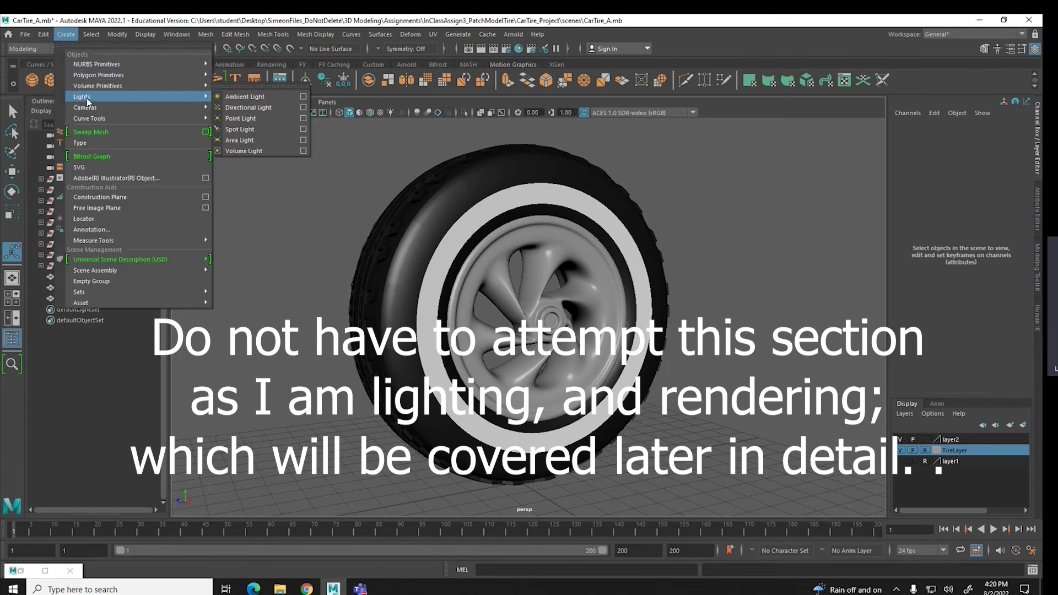
{"action": "left_click", "coordinate": [253, 130]}
{"action": "scroll", "coordinate": [502, 298], "scroll_direction": "down", "scroll_amount": 4}
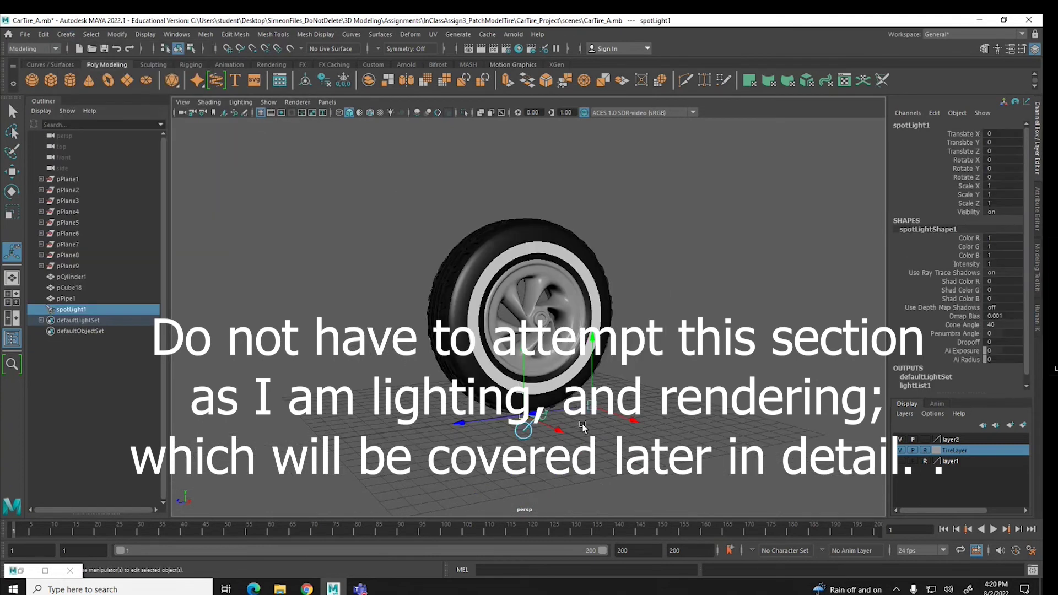
{"action": "left_click_drag", "start_coordinate": [713, 444], "coordinate": [704, 354]}
{"action": "left_click_drag", "start_coordinate": [619, 345], "coordinate": [570, 330]}
{"action": "left_click_drag", "start_coordinate": [816, 380], "coordinate": [866, 169]}
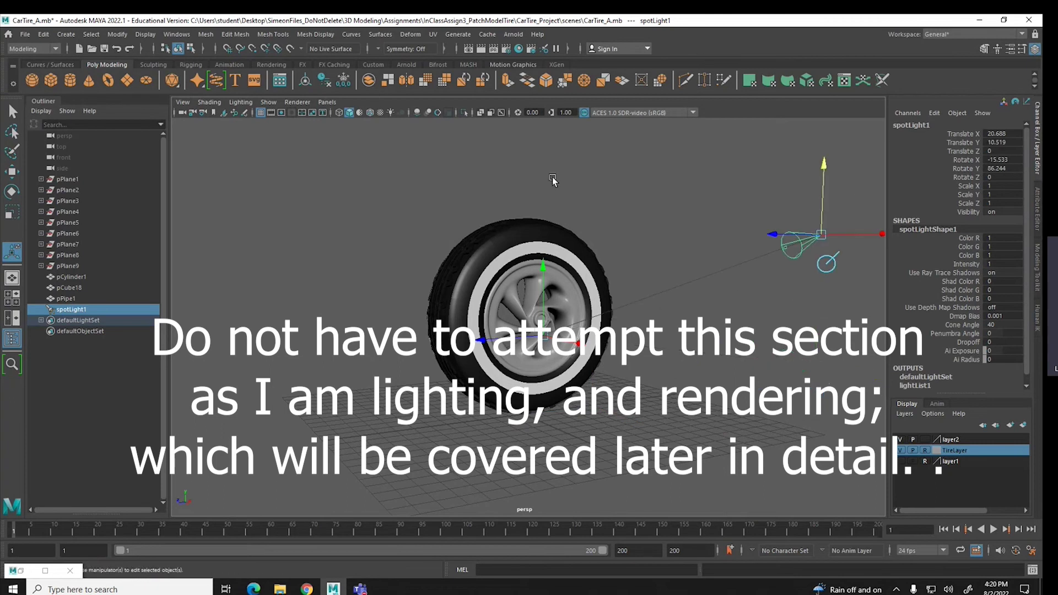
Open the spot light's raytrace shadow settings and light the viewport with the scene lights
{"action": "key", "text": "ctrl+a"}
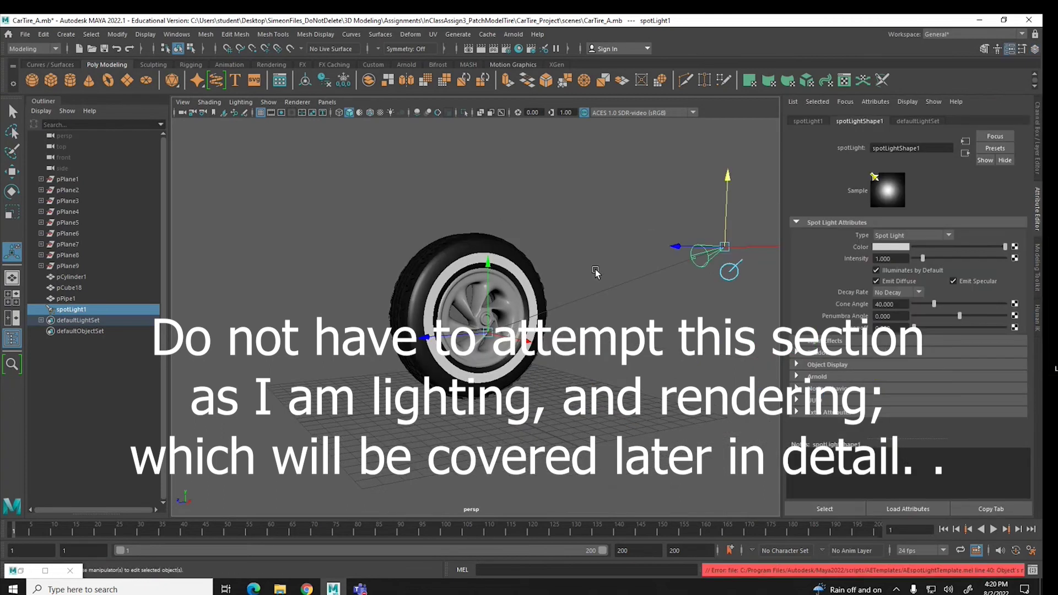
{"action": "left_click", "coordinate": [819, 357]}
{"action": "scroll", "coordinate": [892, 389], "scroll_direction": "down", "scroll_amount": 3}
{"action": "scroll", "coordinate": [890, 388], "scroll_direction": "down", "scroll_amount": 5}
{"action": "left_click", "coordinate": [898, 355]}
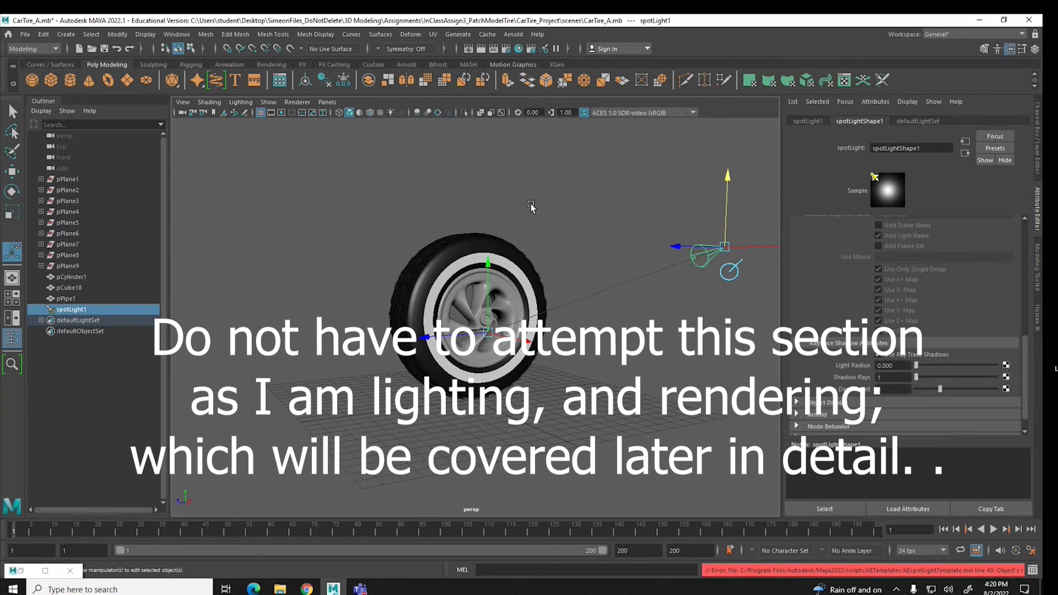
{"action": "scroll", "coordinate": [544, 289], "scroll_direction": "up", "scroll_amount": 3}
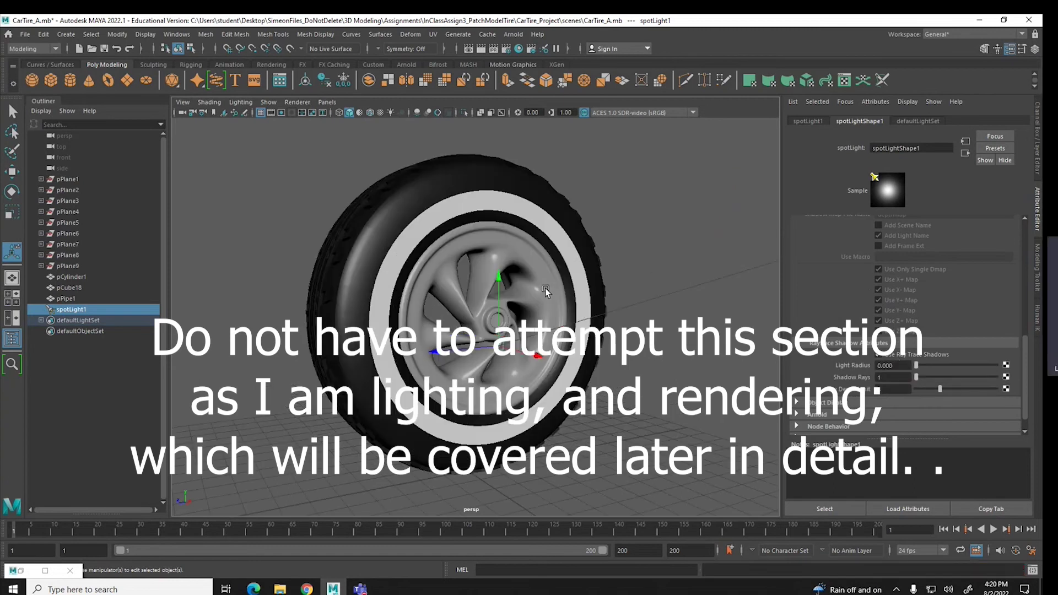
{"action": "left_click", "coordinate": [391, 113]}
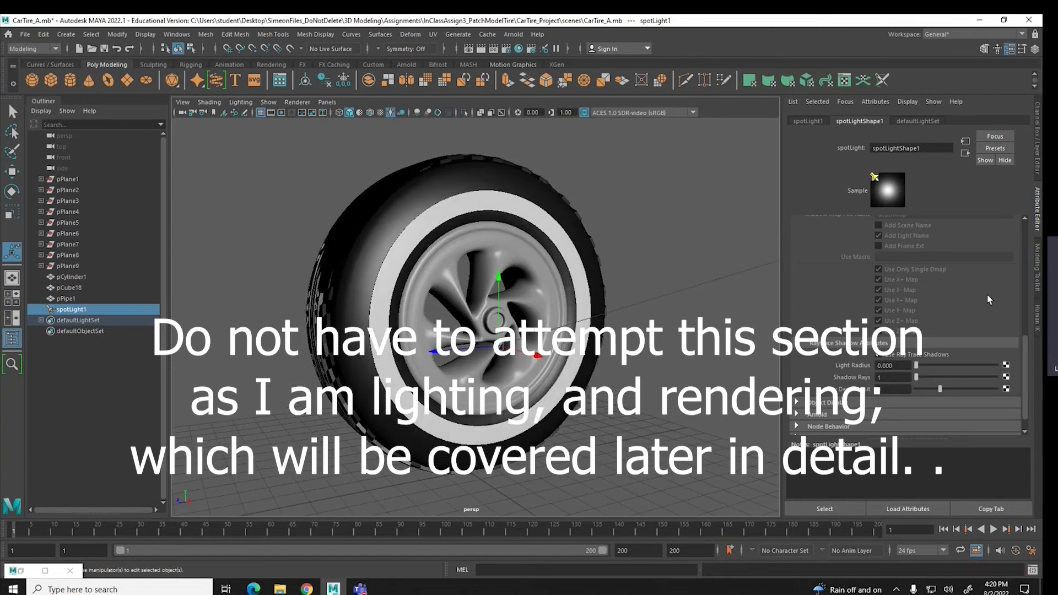
Tint the spot light's color green with a hue of about 152.3 and a saturation of about 0.39
{"action": "scroll", "coordinate": [977, 284], "scroll_direction": "up", "scroll_amount": 5}
{"action": "scroll", "coordinate": [937, 276], "scroll_direction": "up", "scroll_amount": 3}
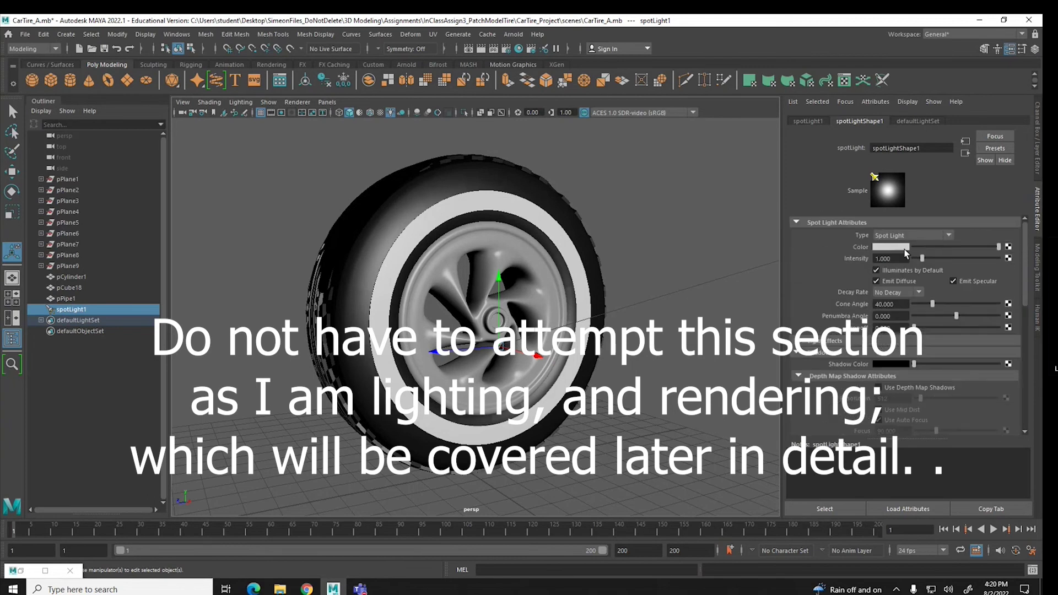
{"action": "left_click", "coordinate": [903, 251]}
{"action": "left_click", "coordinate": [883, 278]}
{"action": "left_click", "coordinate": [881, 291]}
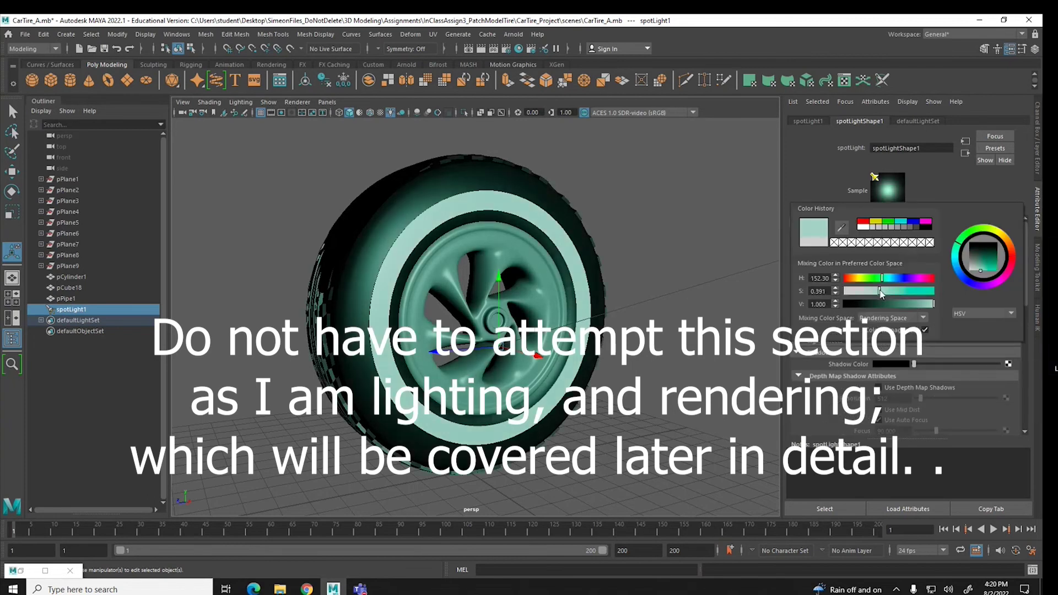
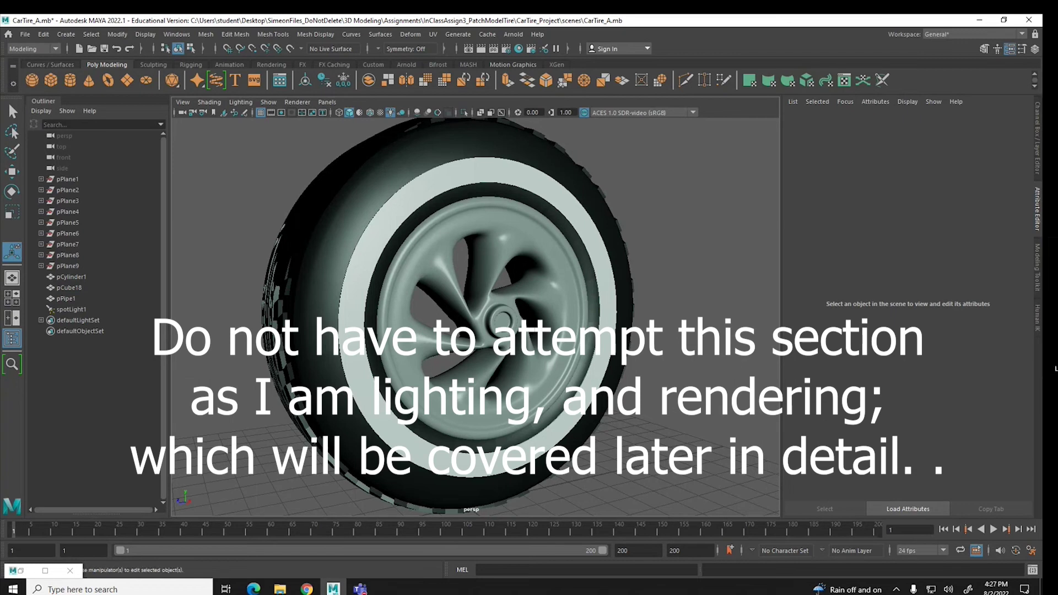
Select the wheel rim, inspect the divisions setting of its smooth operation in the Channel Box, and deselect the rim
{"action": "left_click", "coordinate": [529, 308]}
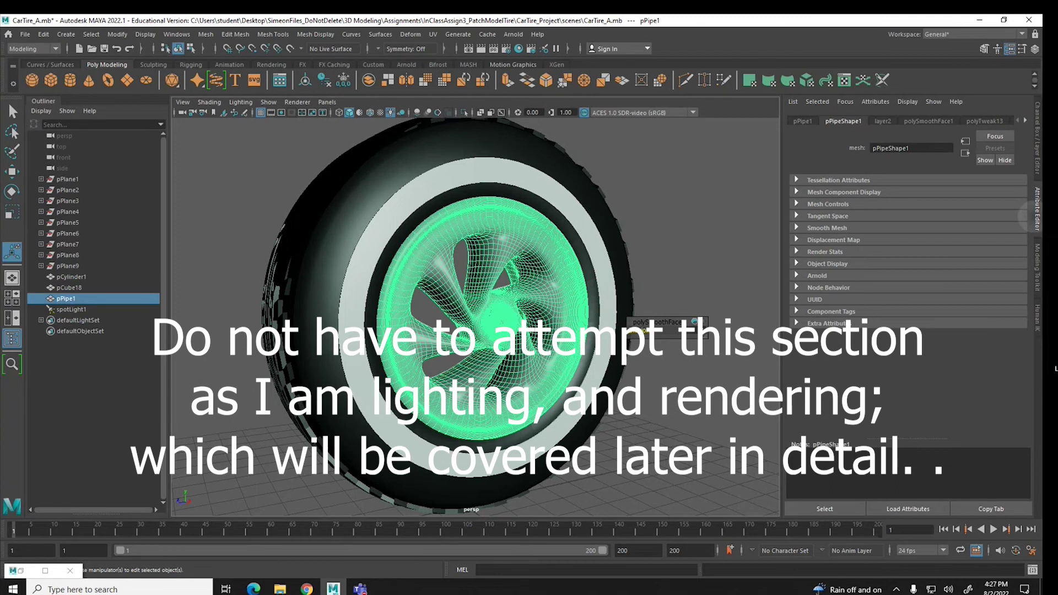
{"action": "key", "text": "ctrl+a"}
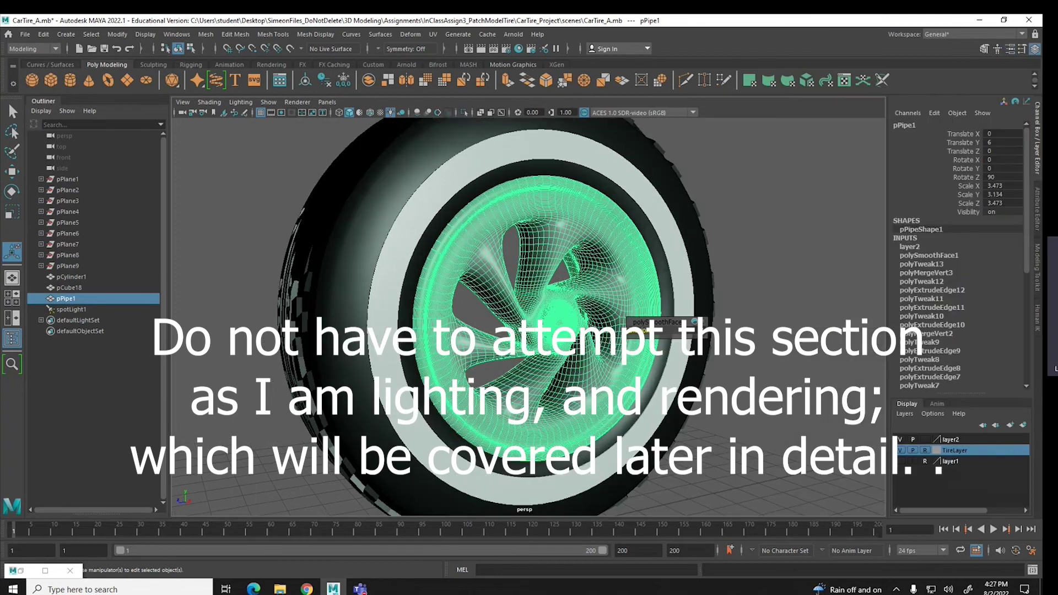
{"action": "left_click", "coordinate": [929, 255]}
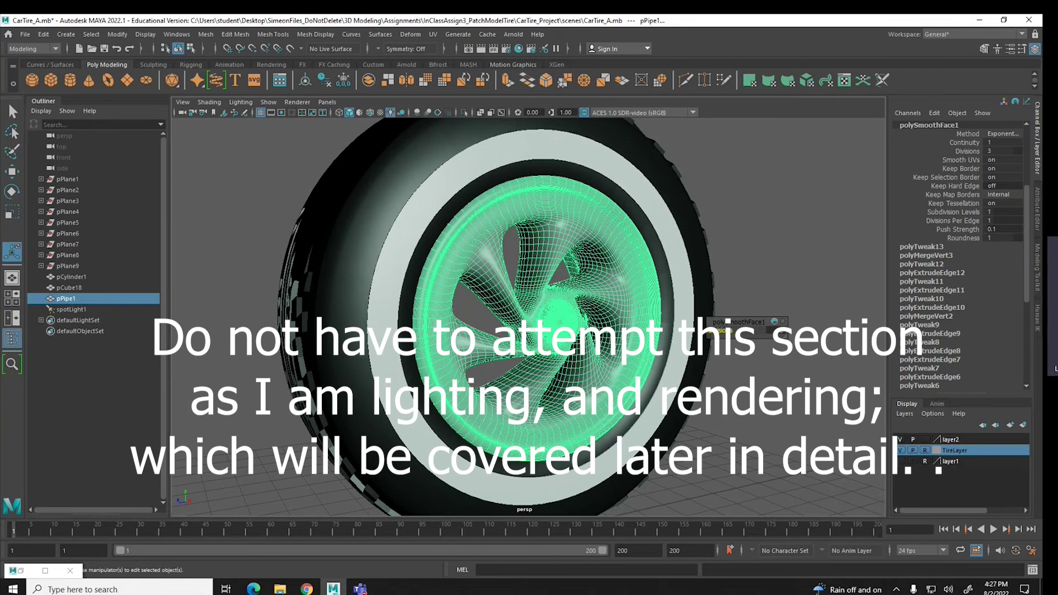
{"action": "left_click", "coordinate": [967, 150]}
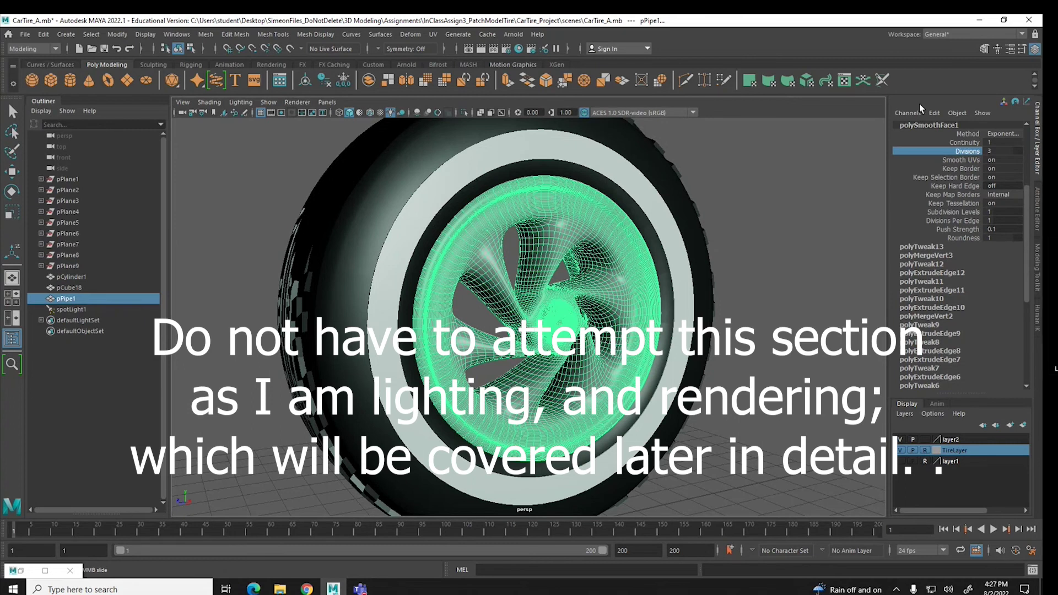
{"action": "left_click", "coordinate": [826, 268]}
Create a polygon plane at the origin beneath the wheel
{"action": "scroll", "coordinate": [824, 269], "scroll_direction": "down", "scroll_amount": 5}
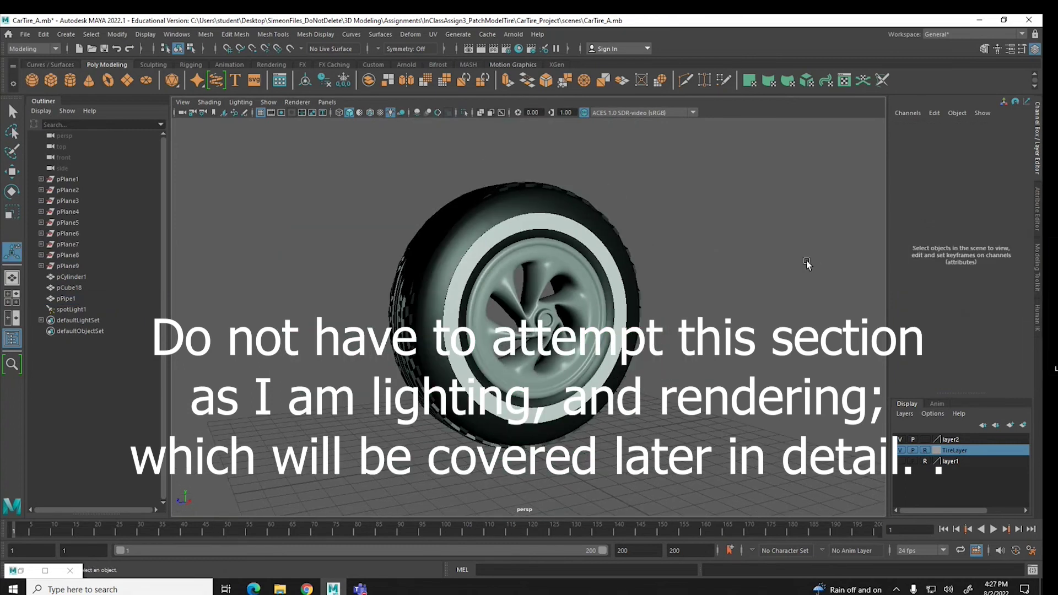
{"action": "left_click_drag", "start_coordinate": [801, 267], "coordinate": [786, 297], "text": "alt"}
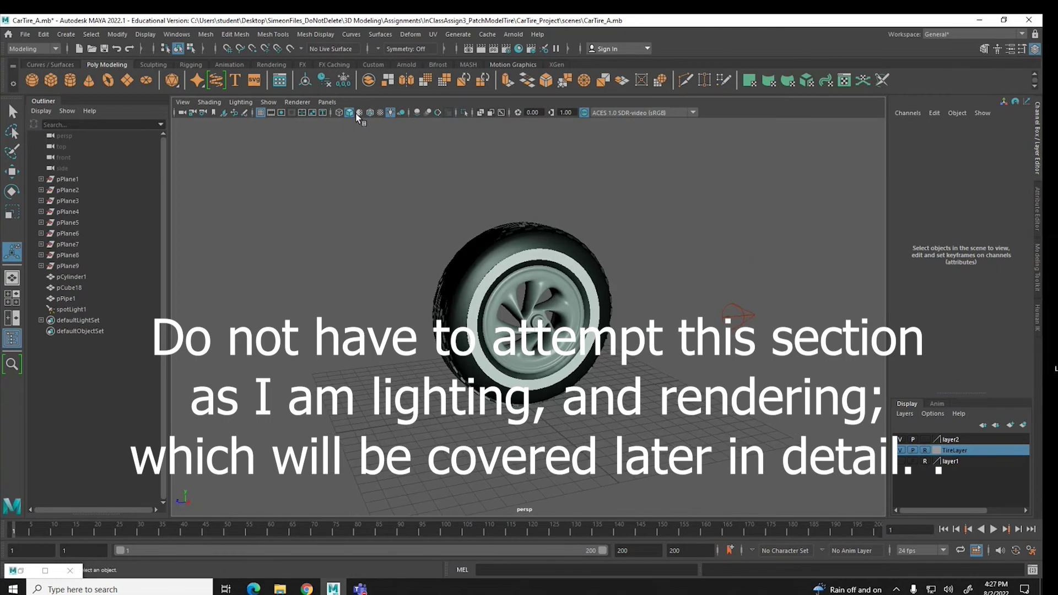
{"action": "left_click", "coordinate": [124, 80]}
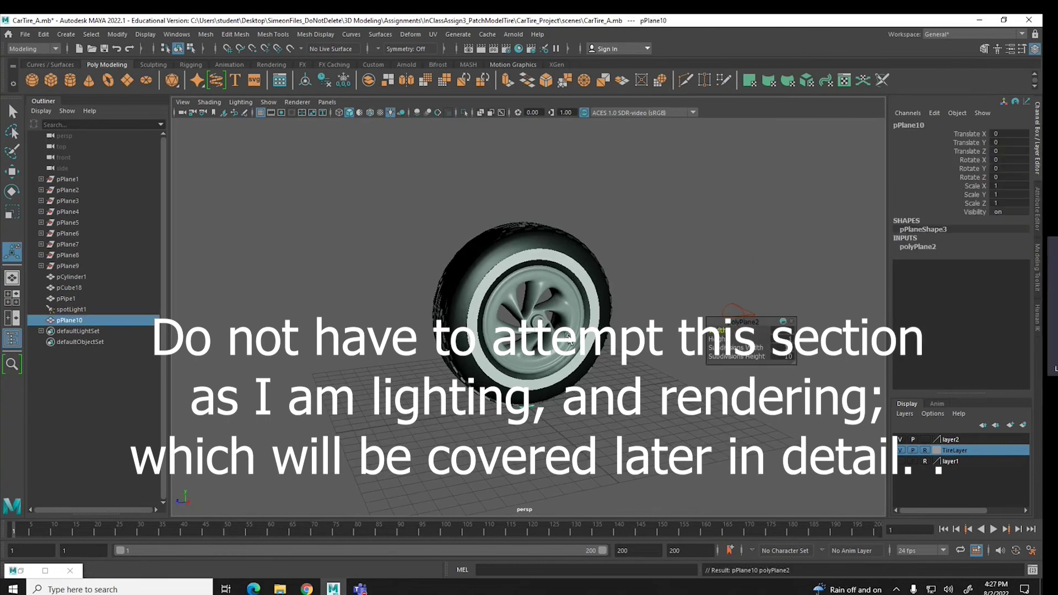
Scale the ground plane uniformly to about 66 and shift it to about -1.8 on X
{"action": "key", "text": "r"}
{"action": "left_click_drag", "start_coordinate": [542, 325], "coordinate": [1055, 369]}
{"action": "key", "text": "w"}
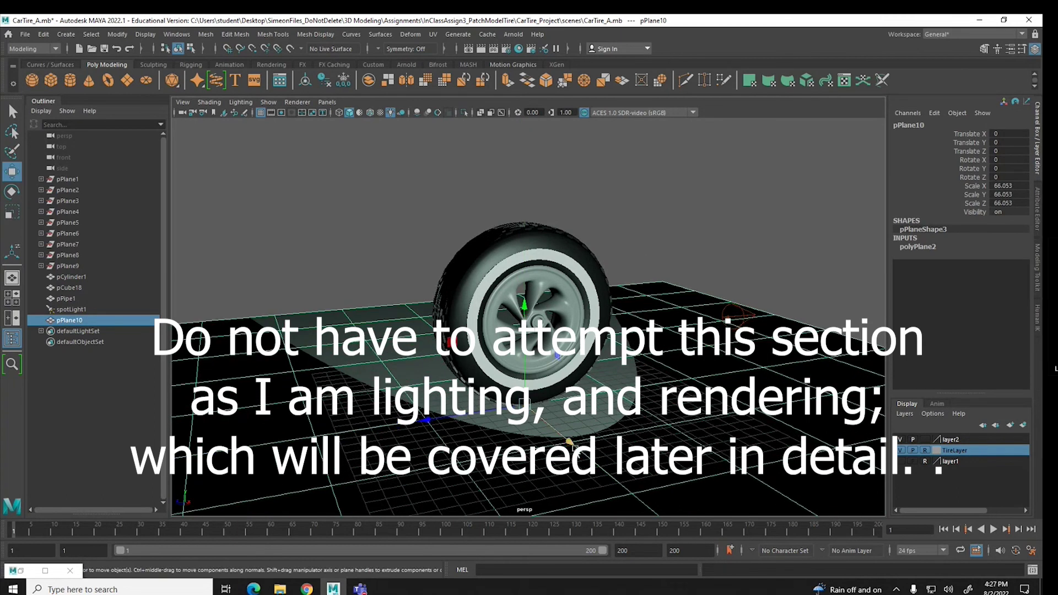
{"action": "left_click_drag", "start_coordinate": [572, 445], "coordinate": [559, 434]}
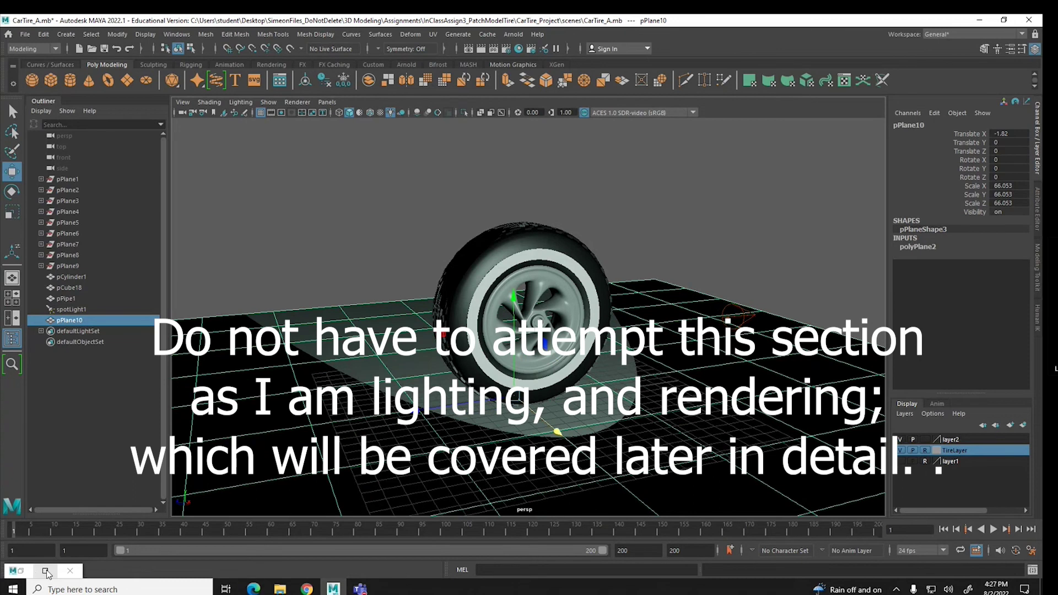
Check in the Hypershade which objects use the phong2 material, and minimize the Hypershade
{"action": "left_click", "coordinate": [22, 573]}
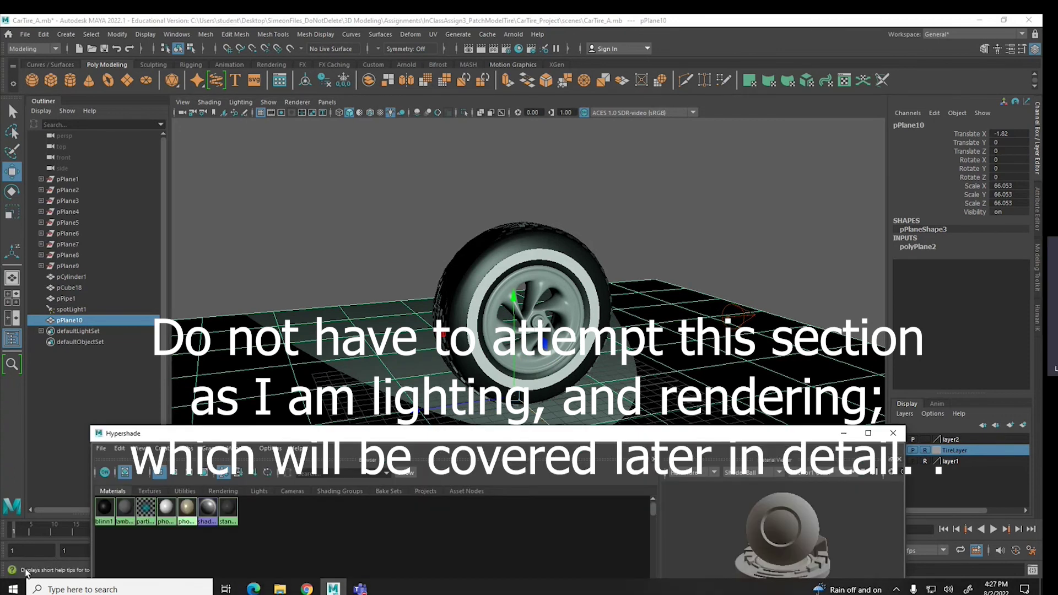
{"action": "right_click", "coordinate": [188, 504]}
{"action": "left_click", "coordinate": [186, 513]}
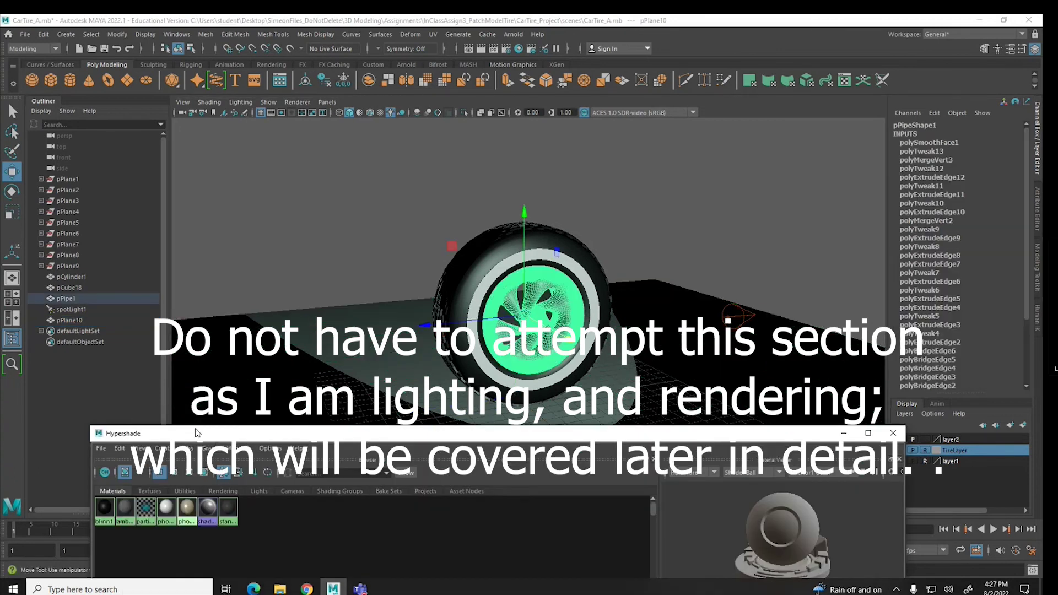
{"action": "right_click", "coordinate": [184, 515]}
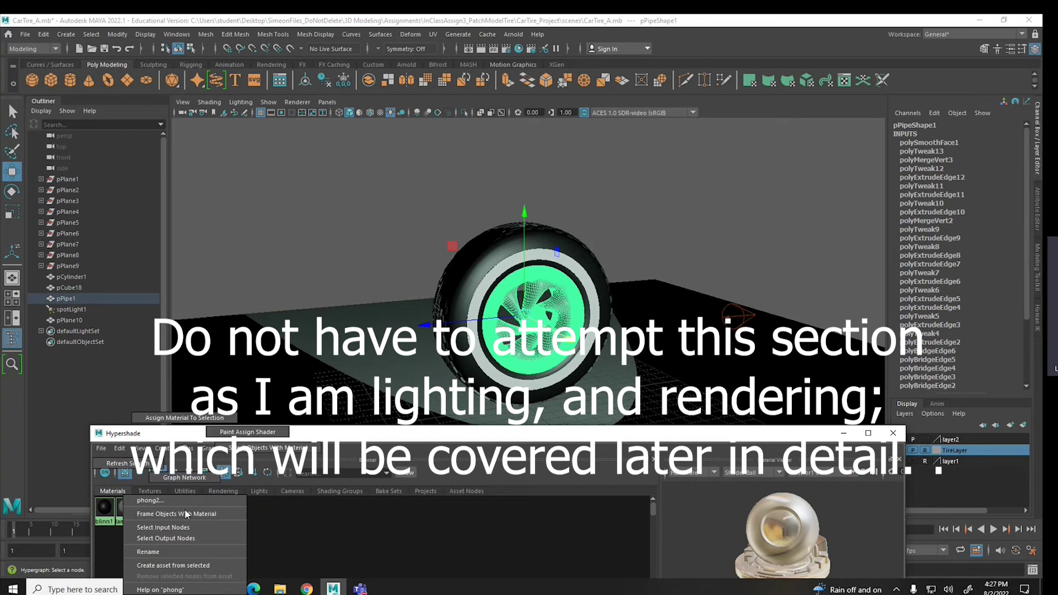
{"action": "right_click_drag", "start_coordinate": [600, 330], "coordinate": [624, 420]}
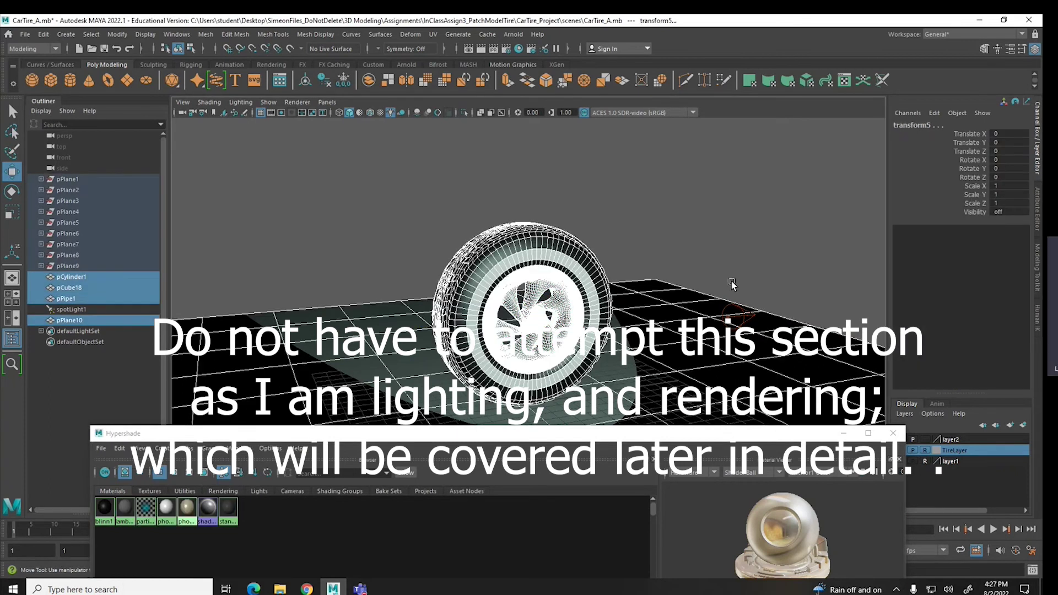
{"action": "left_click", "coordinate": [843, 433]}
Raise the spot light to about X 24.8, Y 16.3 while keeping it aimed at the wheel
{"action": "left_click", "coordinate": [738, 309]}
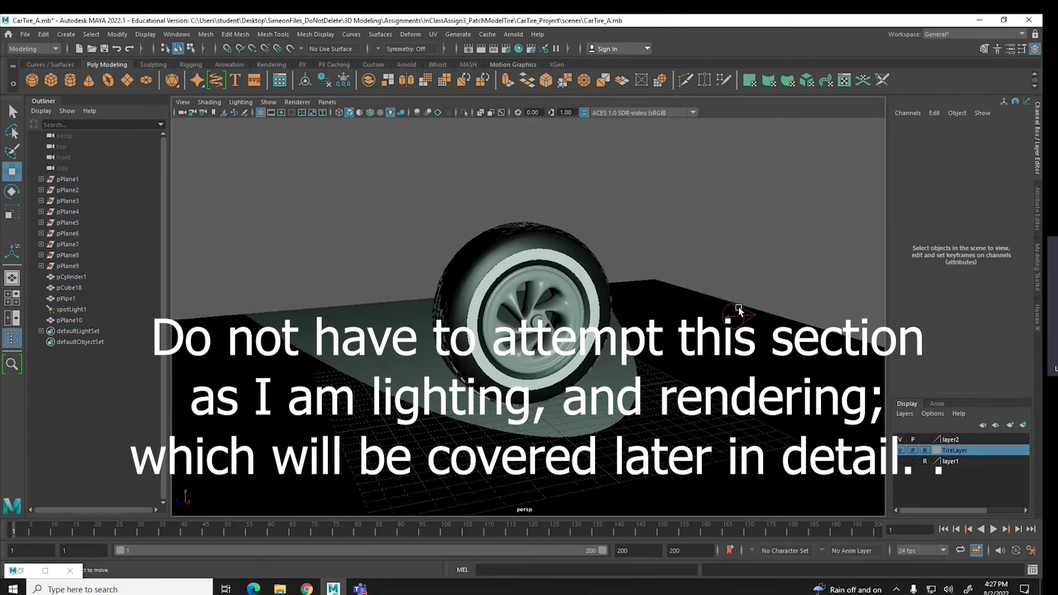
{"action": "key", "text": "t"}
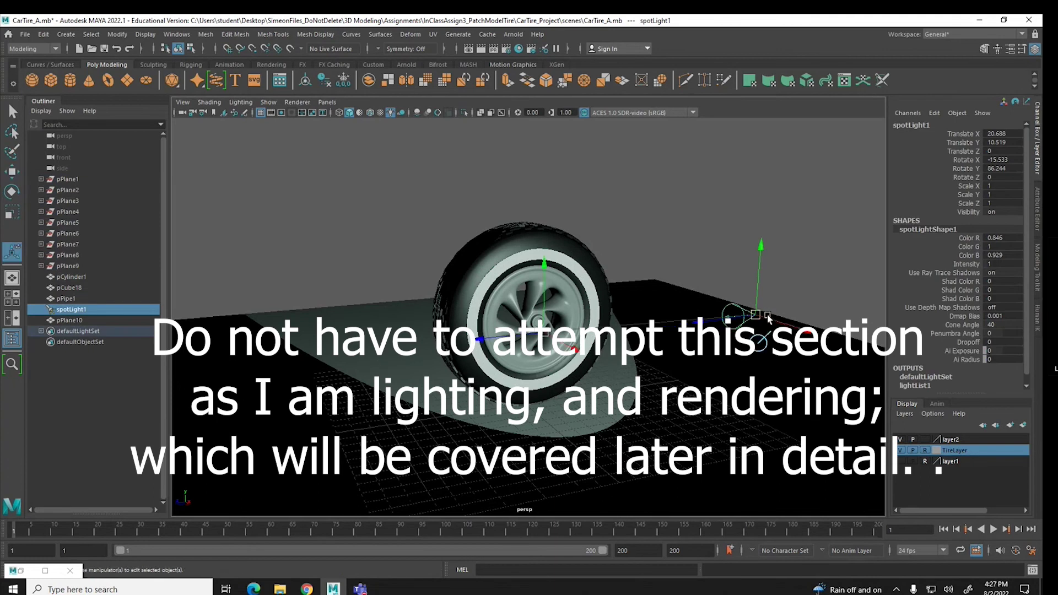
{"action": "left_click_drag", "start_coordinate": [767, 317], "coordinate": [854, 71]}
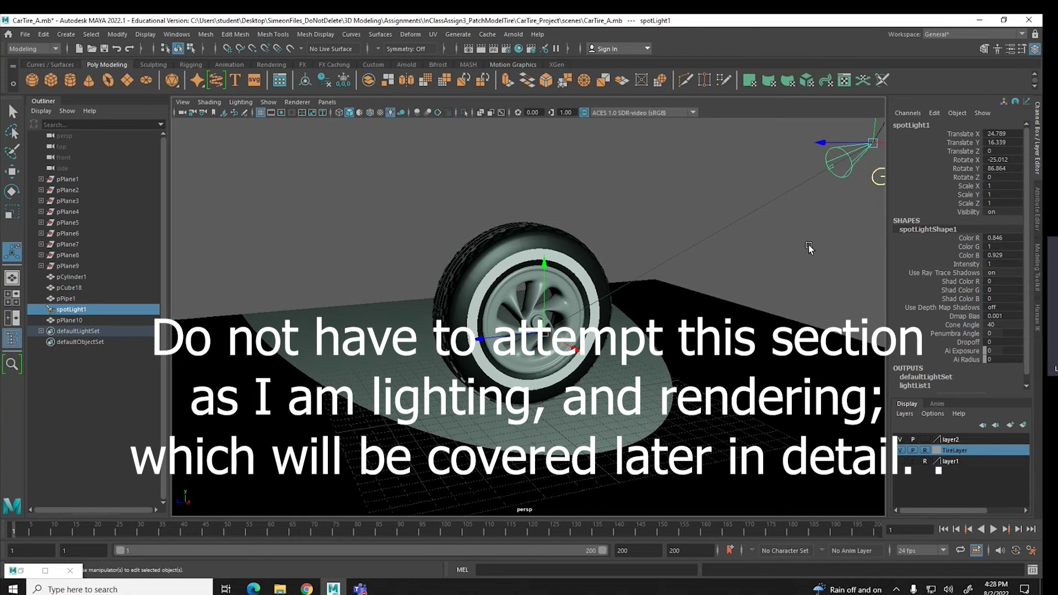
Widen the spot light's cone angle to about 52.7 and soften its edge with a penumbra angle of about 15.8
{"action": "scroll", "coordinate": [782, 237], "scroll_direction": "down", "scroll_amount": 2}
{"action": "left_click_drag", "start_coordinate": [791, 169], "coordinate": [813, 165]}
{"action": "left_click", "coordinate": [771, 221]}
{"action": "left_click_drag", "start_coordinate": [779, 222], "coordinate": [726, 211]}
{"action": "left_click", "coordinate": [779, 216]}
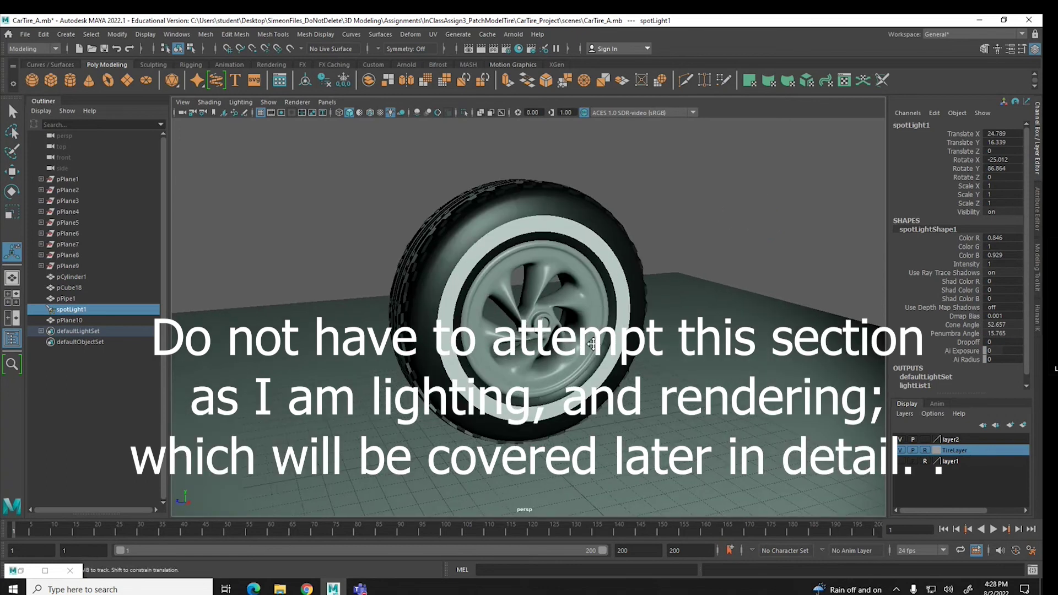
Frame the wheel closer in the perspective view and render the current frame with Maya Software
{"action": "scroll", "coordinate": [583, 331], "scroll_direction": "up", "scroll_amount": 5}
{"action": "middle_click_drag", "start_coordinate": [575, 346], "coordinate": [574, 360], "text": "alt"}
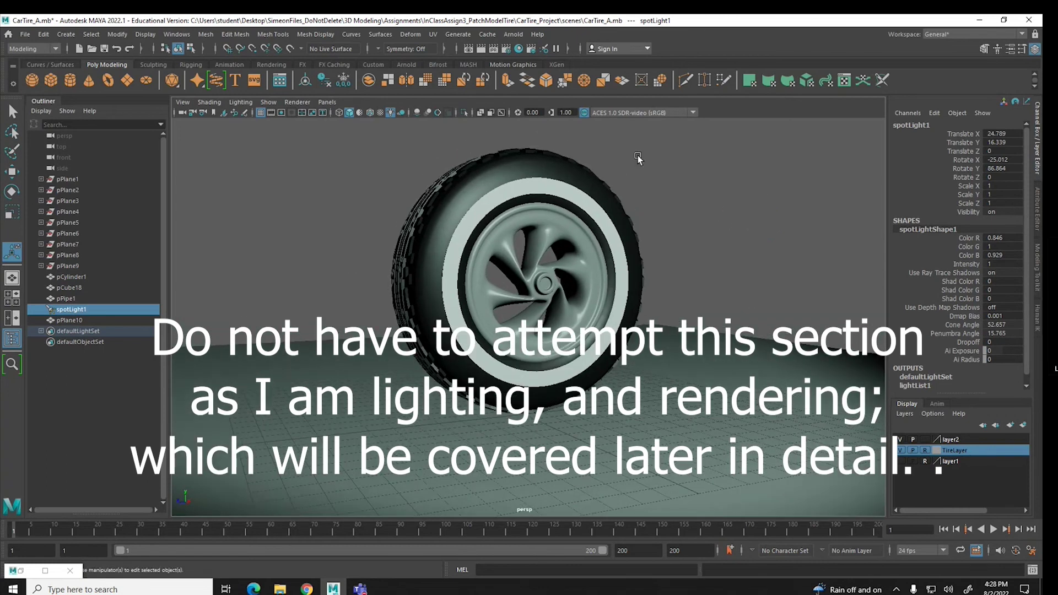
{"action": "left_click", "coordinate": [481, 49]}
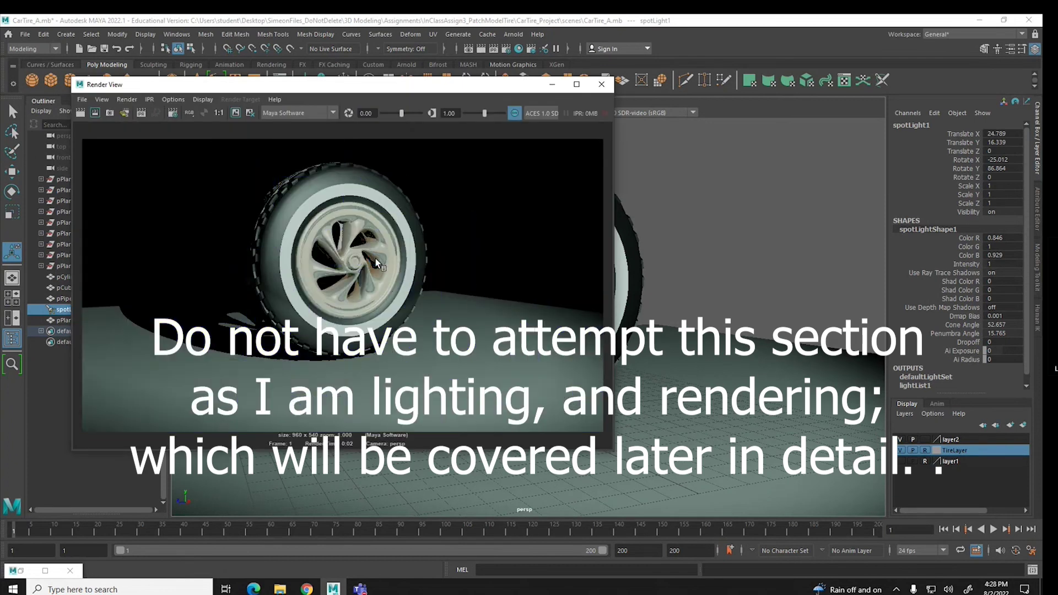
Change the Maya Software edge anti-aliasing quality and set the raytracing reflections to 4 in the render settings
{"action": "left_click", "coordinate": [239, 111]}
{"action": "left_click", "coordinate": [172, 113]}
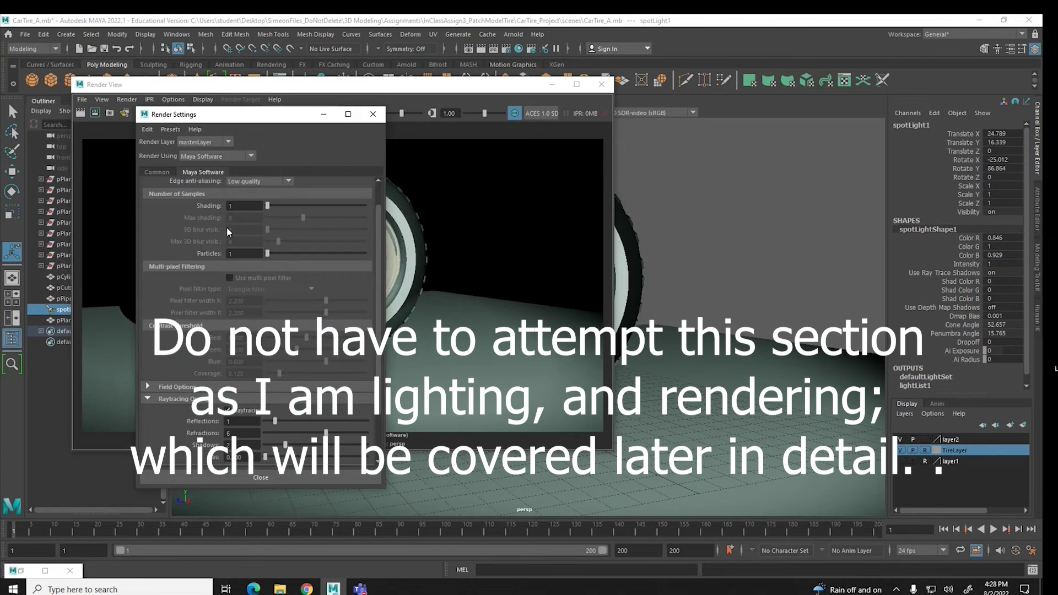
{"action": "left_click", "coordinate": [258, 181]}
{"action": "left_click", "coordinate": [249, 224]}
{"action": "scroll", "coordinate": [185, 391], "scroll_direction": "down", "scroll_amount": 3}
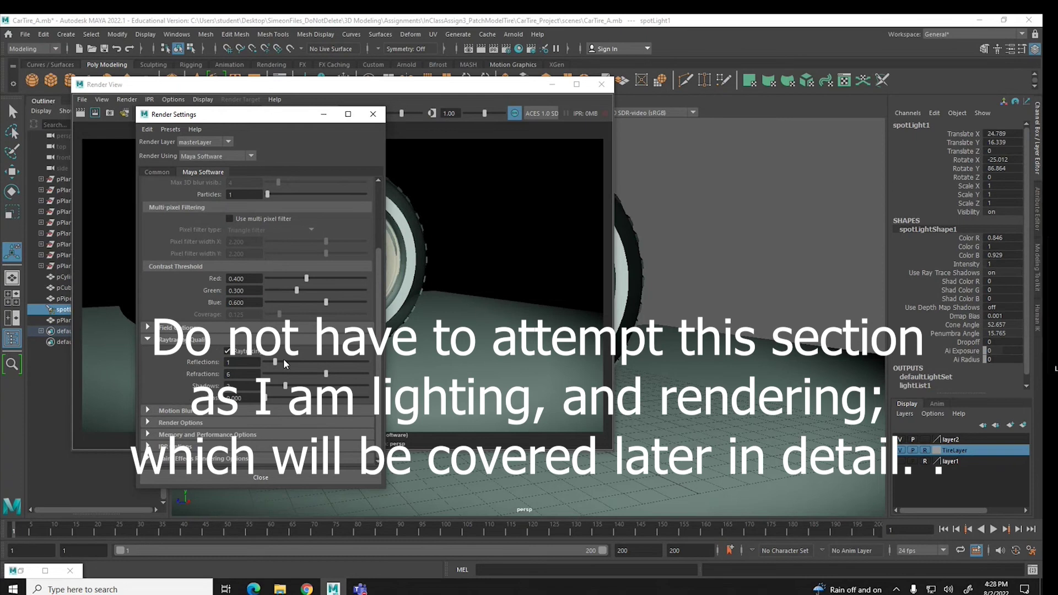
{"action": "left_click_drag", "start_coordinate": [285, 364], "coordinate": [307, 363]}
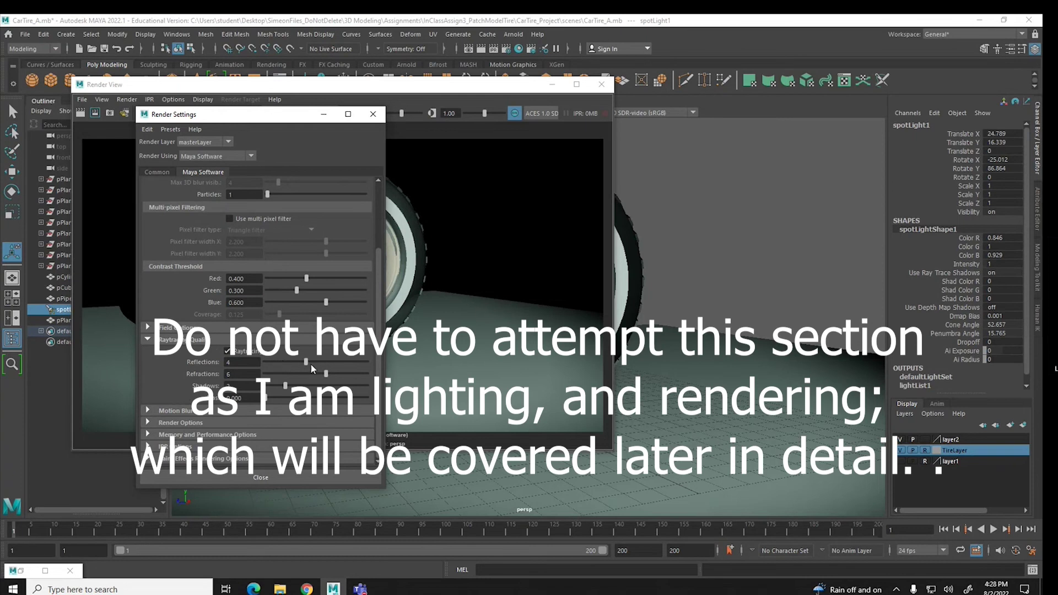
{"action": "left_click", "coordinate": [254, 478]}
Re-render the wheel with the new render settings, close the render window and deselect the spot light
{"action": "left_click", "coordinate": [81, 112]}
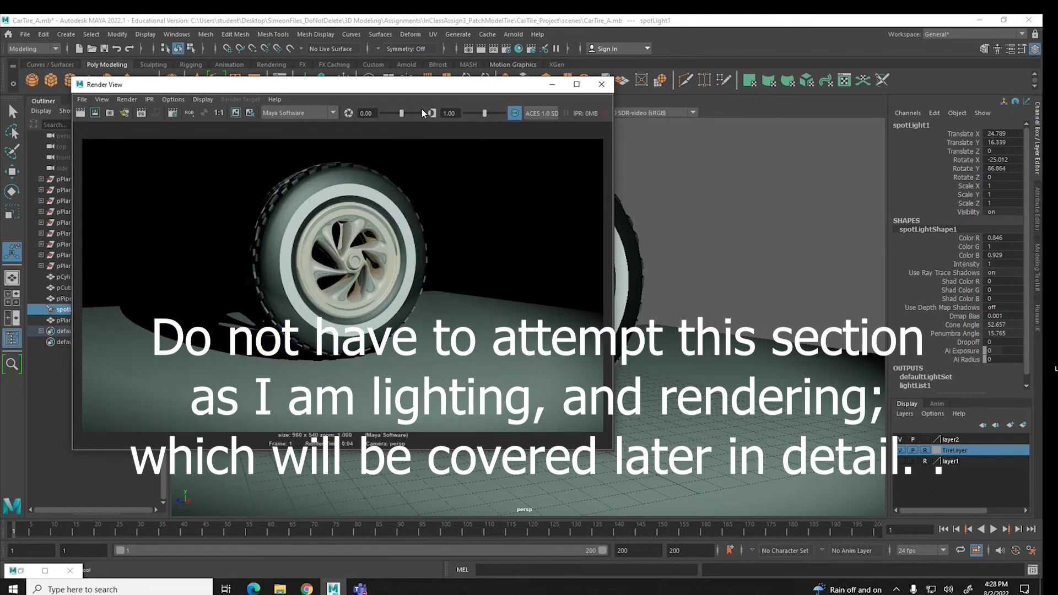
{"action": "left_click", "coordinate": [601, 85]}
{"action": "left_click", "coordinate": [706, 162]}
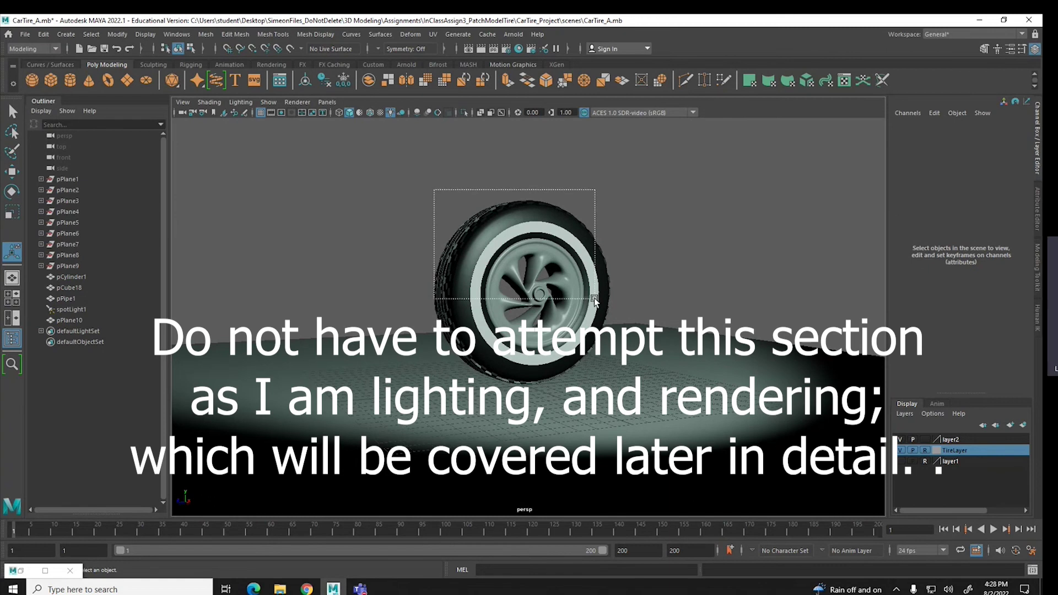
Take TireLayer out of reference mode so the tire is selectable, and toggle layer1's visibility on and back off
{"action": "left_click", "coordinate": [598, 302]}
{"action": "left_click", "coordinate": [765, 305]}
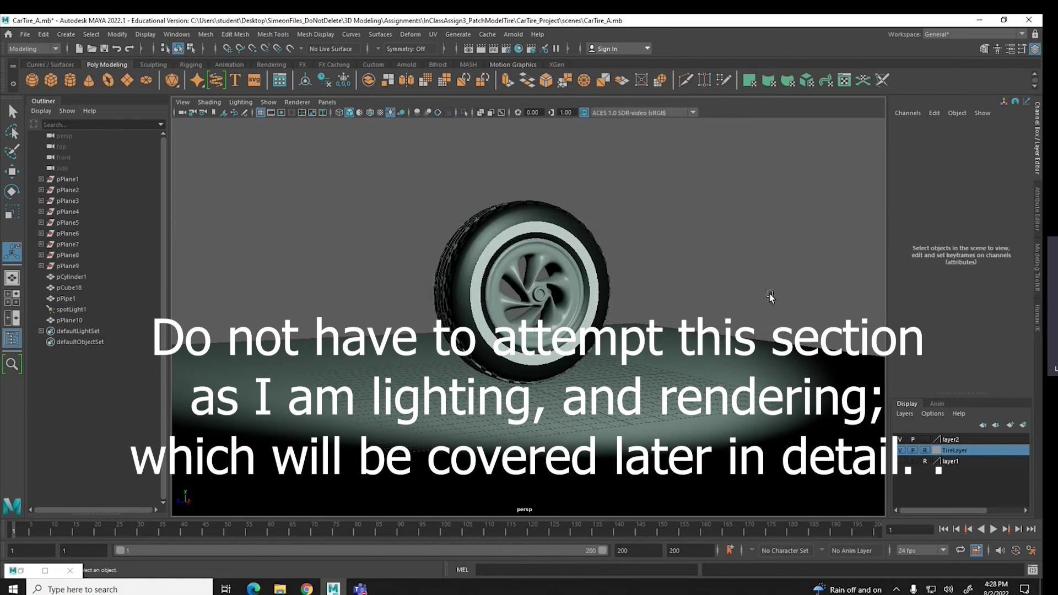
{"action": "left_click", "coordinate": [901, 463]}
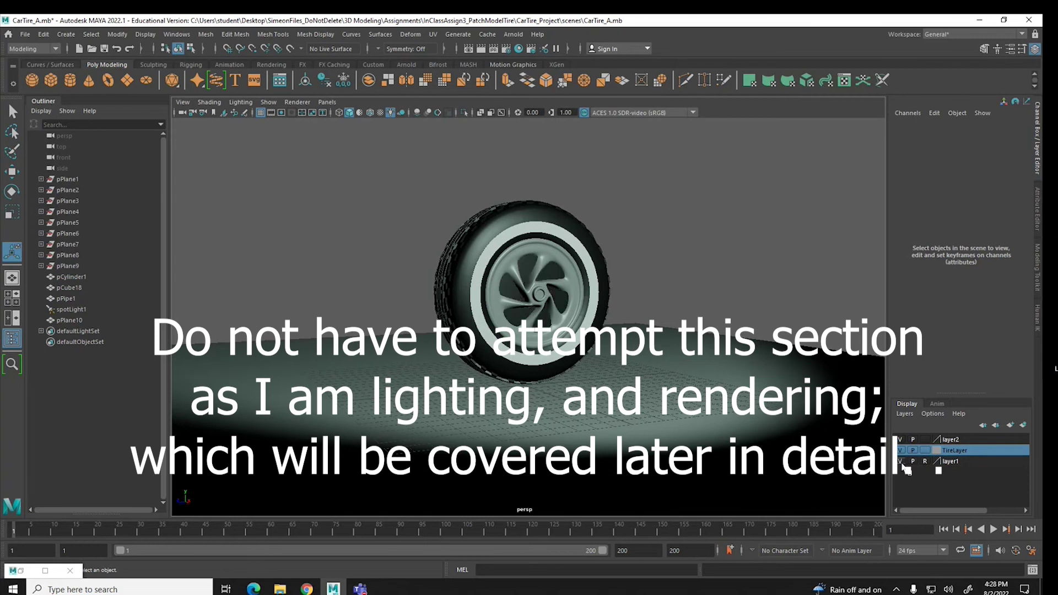
{"action": "left_click", "coordinate": [901, 463]}
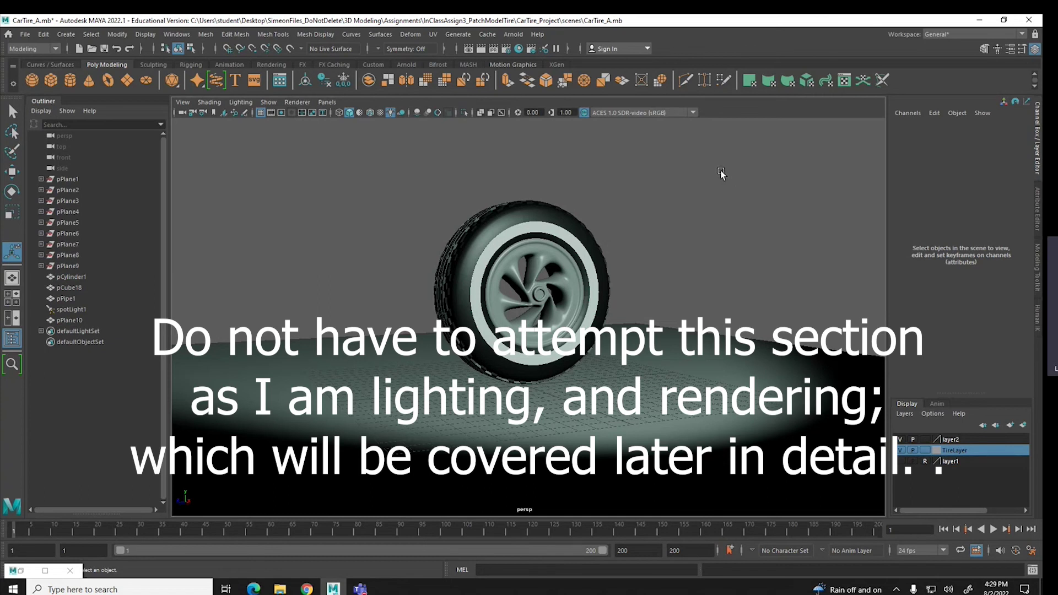
Render the wider view of the wheel on the ground plane and minimize the render window
{"action": "left_click", "coordinate": [481, 49]}
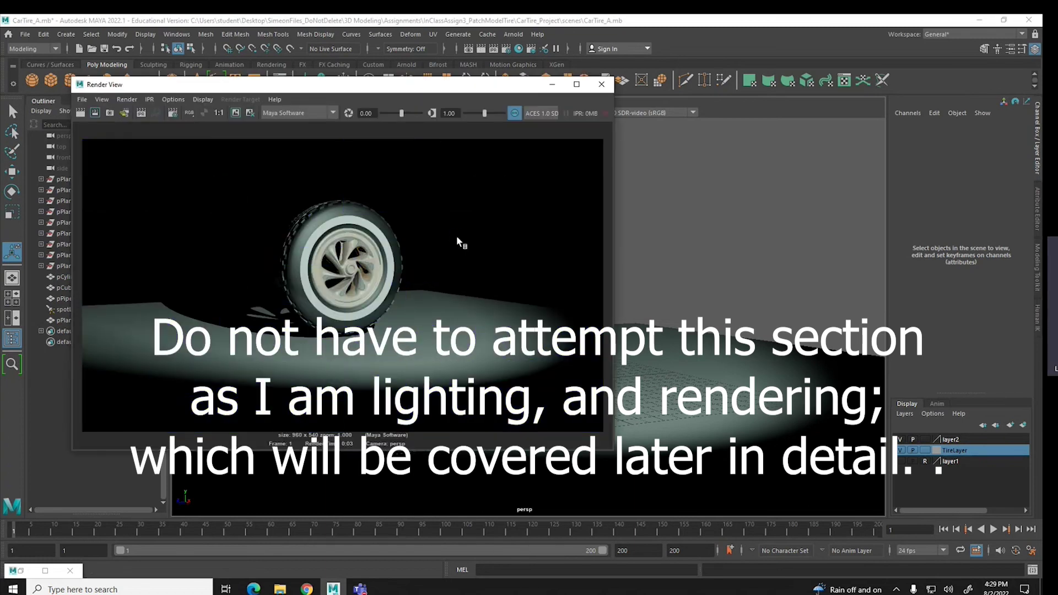
{"action": "left_click", "coordinate": [552, 85]}
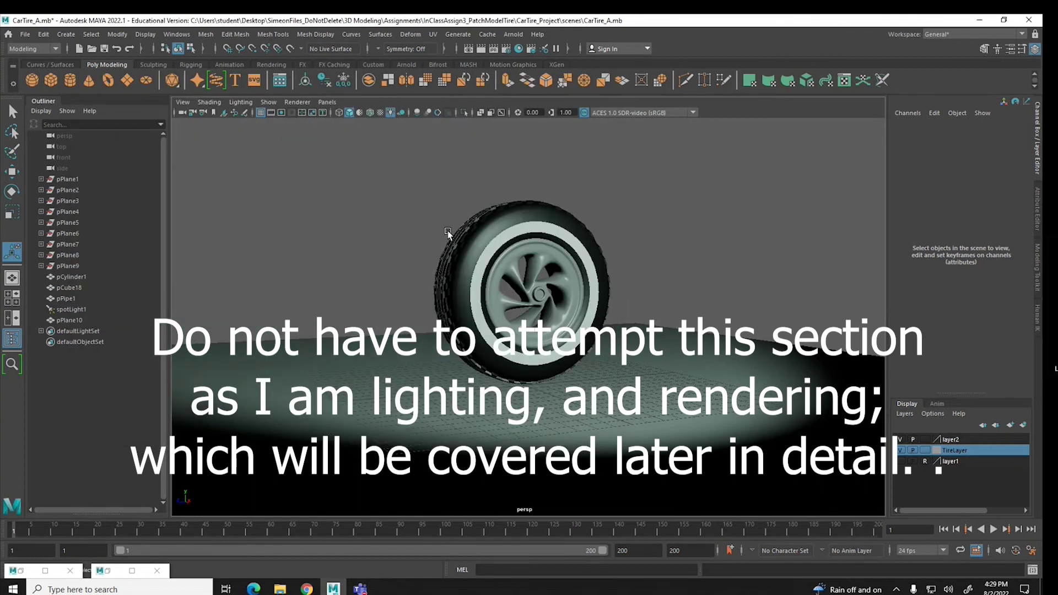
Group the tire and the rim together and duplicate the group
{"action": "left_click_drag", "start_coordinate": [419, 196], "coordinate": [621, 322]}
{"action": "left_click", "coordinate": [445, 226]}
{"action": "left_click_drag", "start_coordinate": [421, 205], "coordinate": [608, 285]}
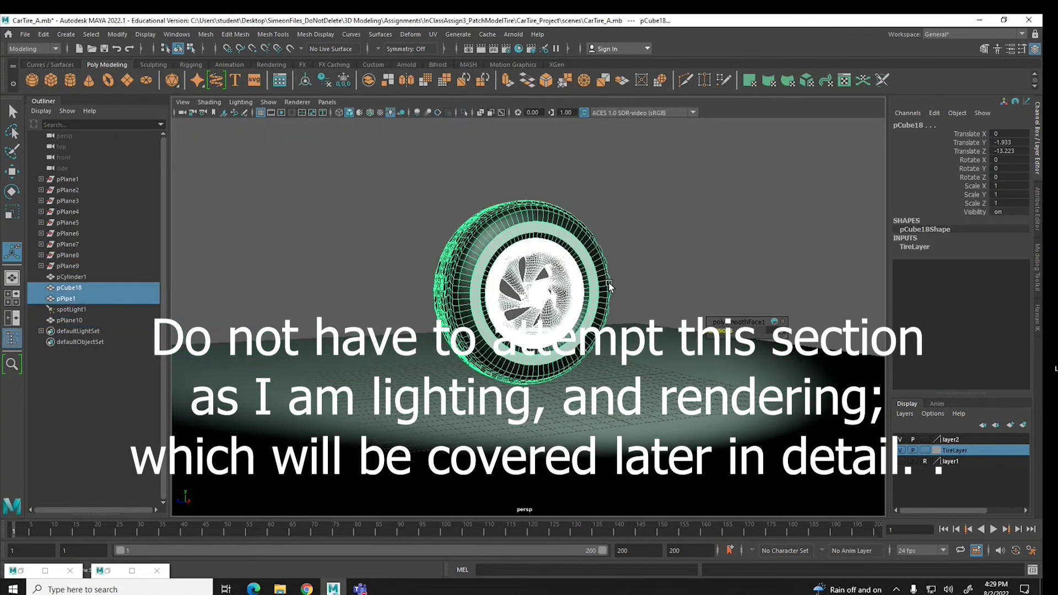
{"action": "key", "text": "ctrl+g"}
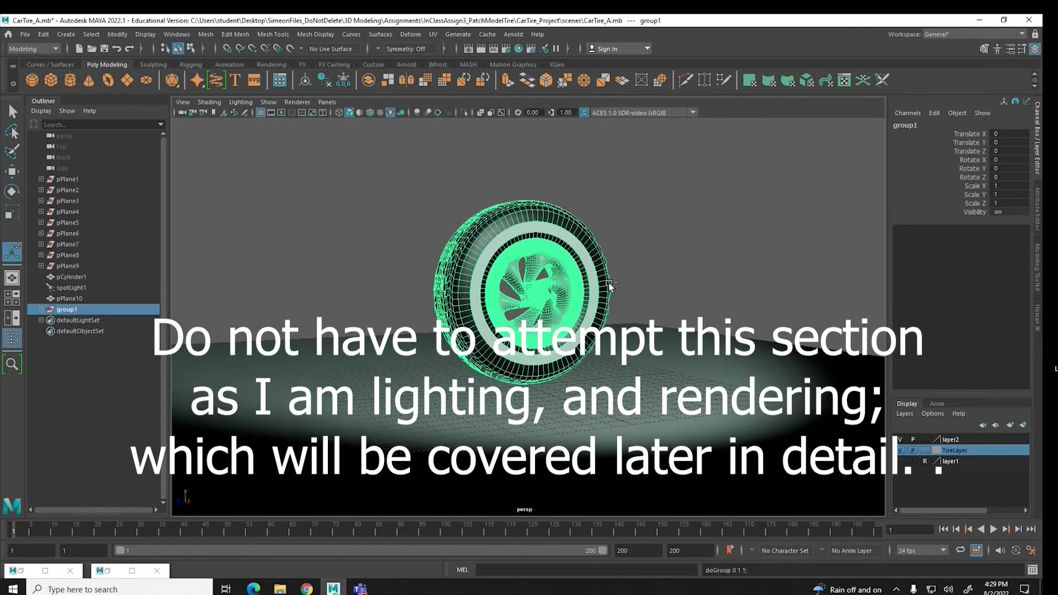
{"action": "key", "text": "ctrl+g"}
Center the pivot of the duplicated wheel group and rotate it to 90 degrees on Z so it lies flat
{"action": "key", "text": "w"}
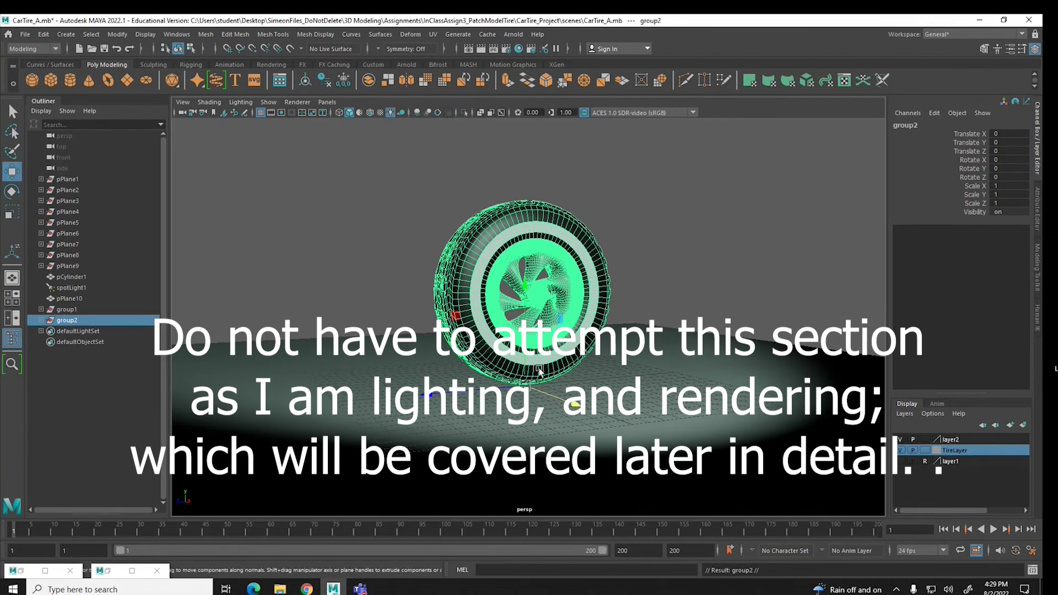
{"action": "left_click", "coordinate": [122, 34]}
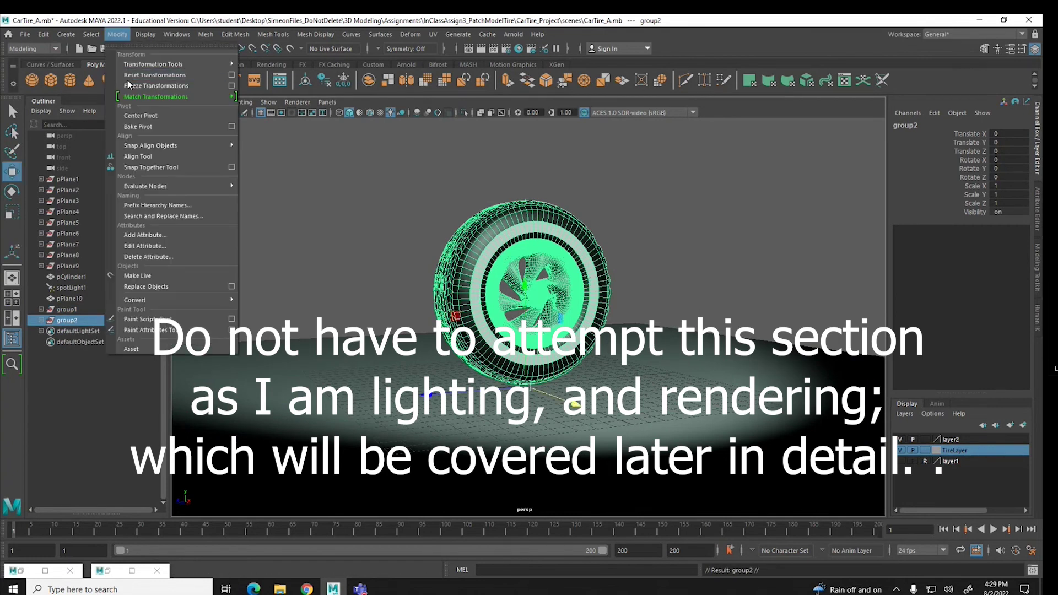
{"action": "left_click", "coordinate": [131, 116]}
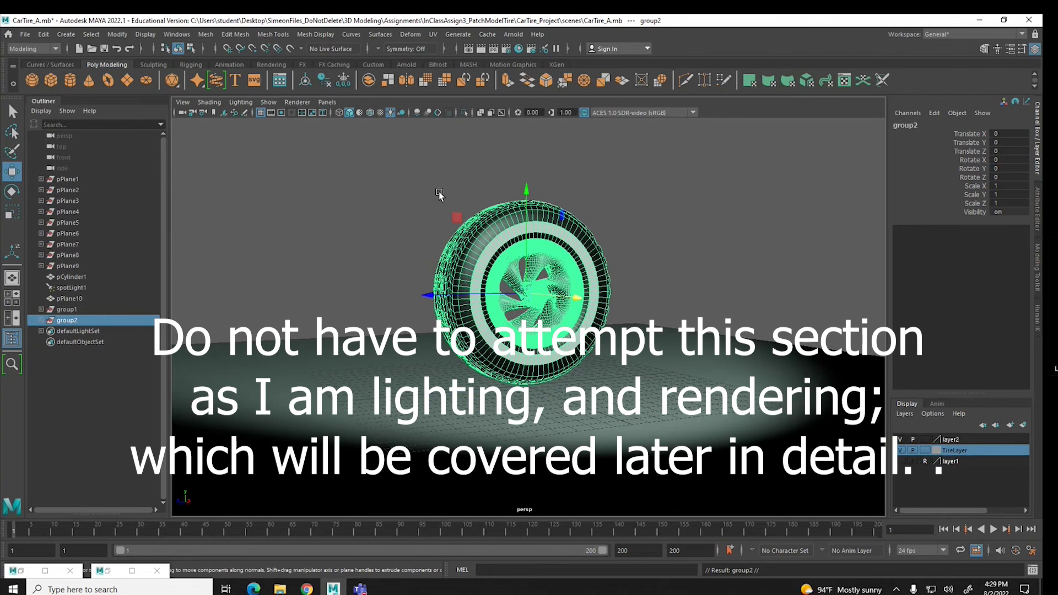
{"action": "key", "text": "e"}
{"action": "left_click_drag", "start_coordinate": [557, 223], "coordinate": [569, 251]}
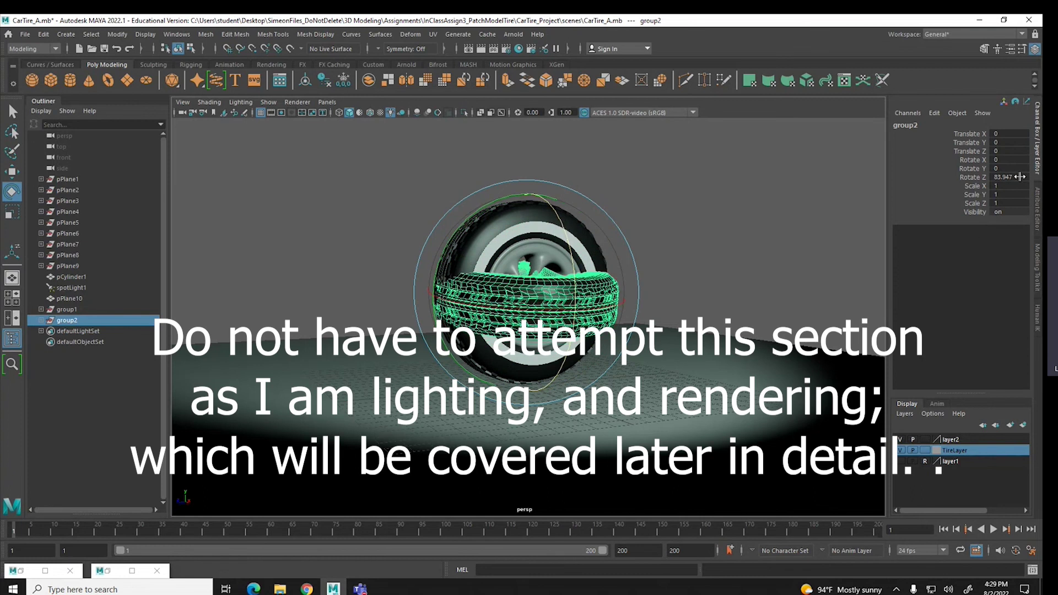
{"action": "left_click", "coordinate": [1020, 177]}
{"action": "type", "text": "90"}
{"action": "key", "text": "Return"}
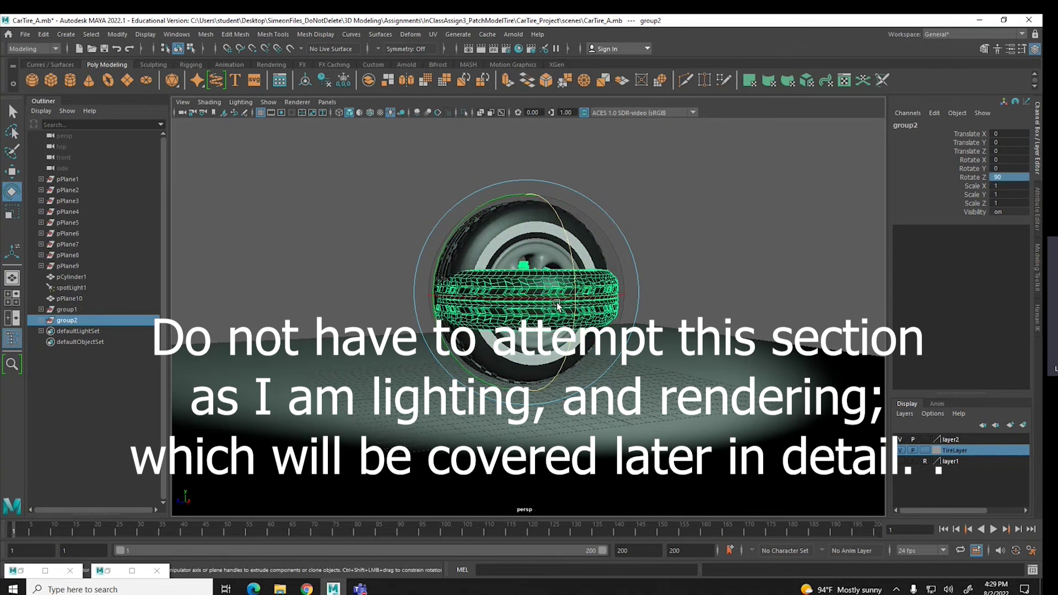
Lower the flat wheel to about -4.04 on Y and move it behind the standing wheel to about -8.09 on X
{"action": "key", "text": "w"}
{"action": "left_click_drag", "start_coordinate": [536, 212], "coordinate": [529, 256]}
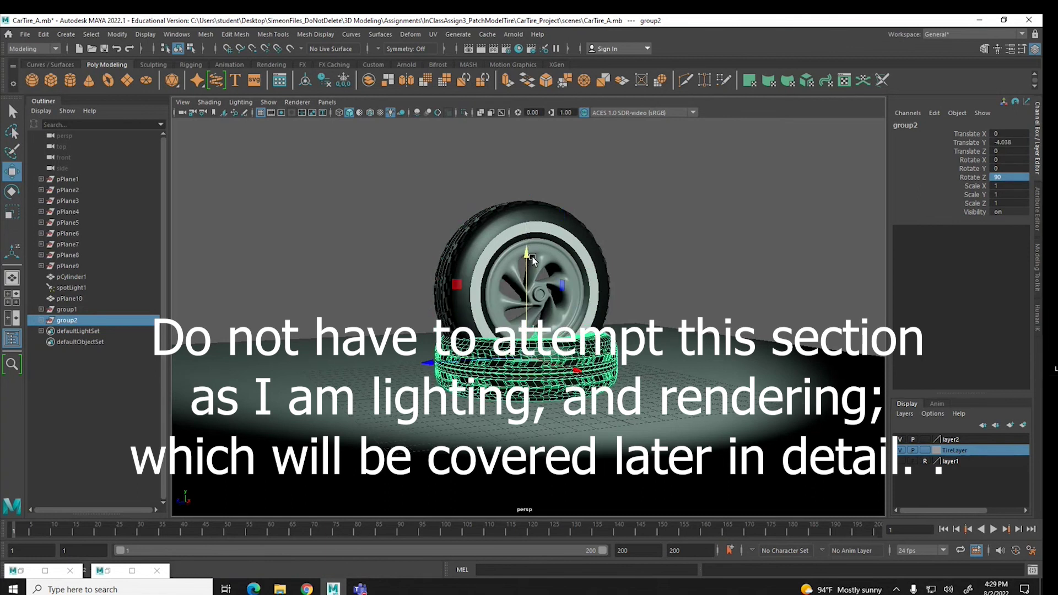
{"action": "left_click_drag", "start_coordinate": [575, 369], "coordinate": [519, 368]}
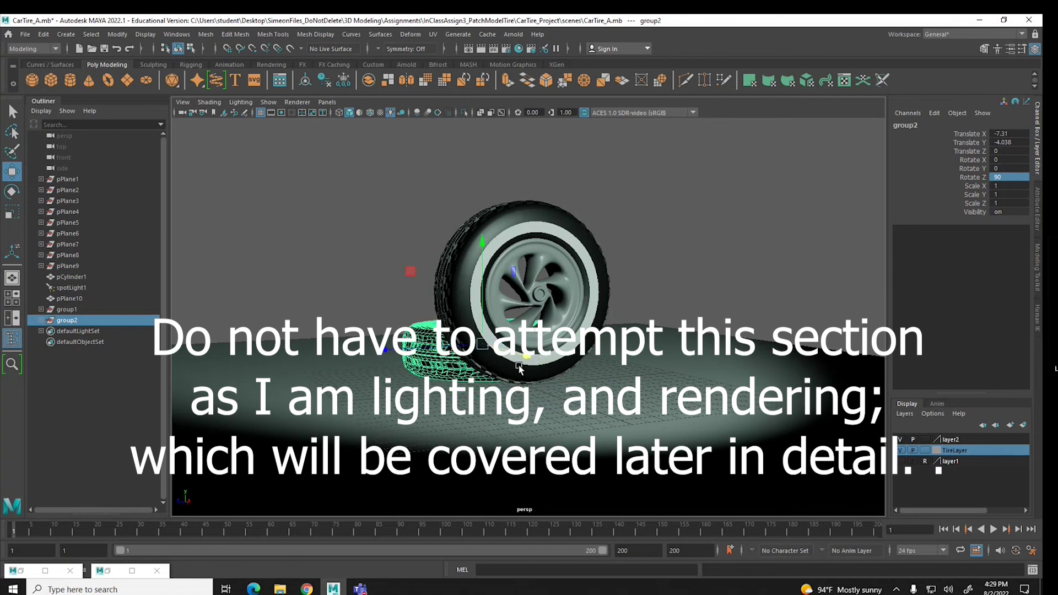
{"action": "left_click_drag", "start_coordinate": [433, 361], "coordinate": [487, 362], "text": "alt"}
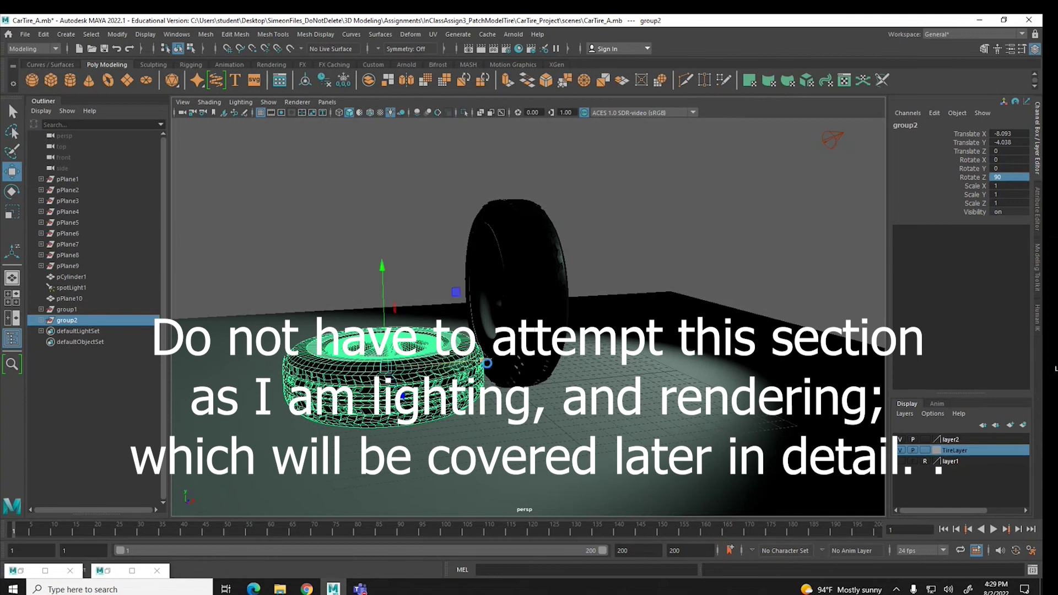
Duplicate the flat wheel and stack the copy on it, slightly offset, at about X -7.67, Y -0.70, Z 1.46
{"action": "key", "text": "ctrl+d"}
{"action": "left_click_drag", "start_coordinate": [385, 257], "coordinate": [390, 207]}
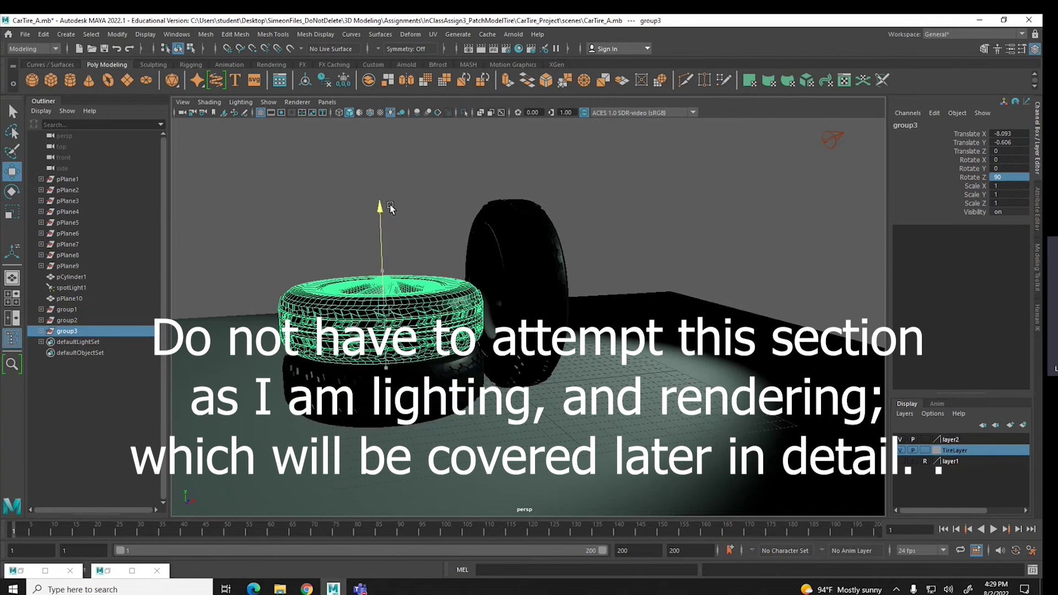
{"action": "left_click_drag", "start_coordinate": [474, 303], "coordinate": [493, 309]}
{"action": "left_click_drag", "start_coordinate": [393, 318], "coordinate": [416, 334]}
Duplicate the upper flat wheel twice, stack the copies above it with slight offsets, and select the standing wheel's rim
{"action": "key", "text": "ctrl+d"}
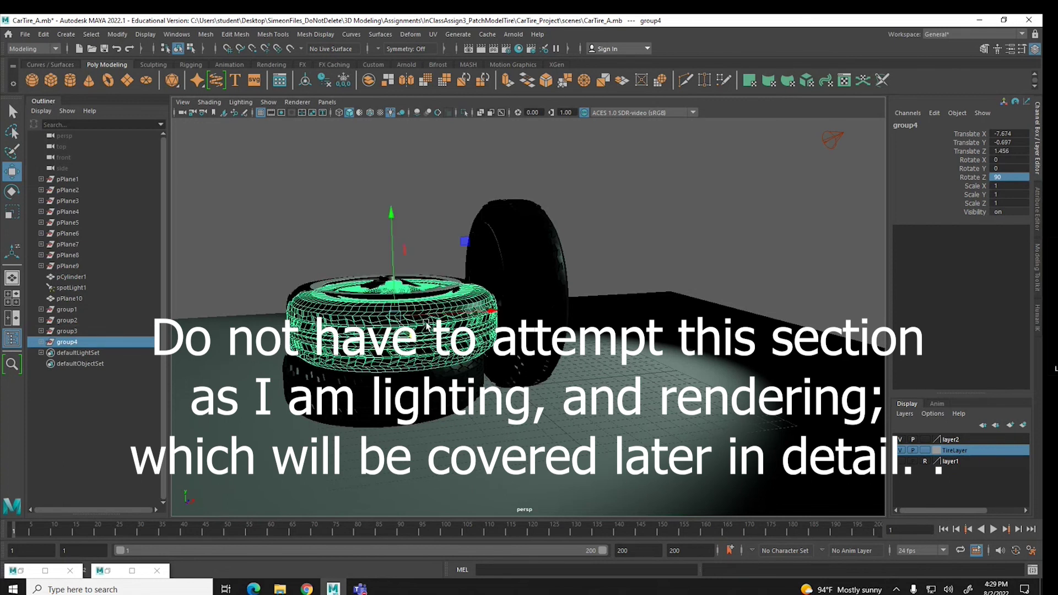
{"action": "left_click_drag", "start_coordinate": [392, 210], "coordinate": [507, 282]}
{"action": "key", "text": "ctrl+d"}
{"action": "left_click", "coordinate": [507, 282]}
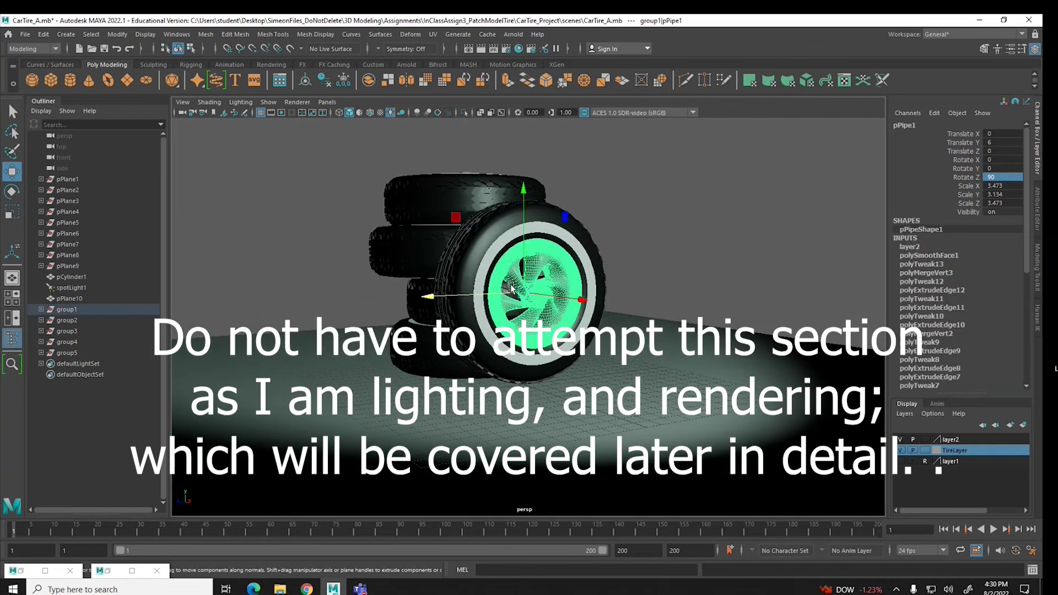
Select the whole standing wheel group, tilt it to about 7.5 on Z, and shift it to about 0.9 on X to lean against the stack
{"action": "key", "text": "Up"}
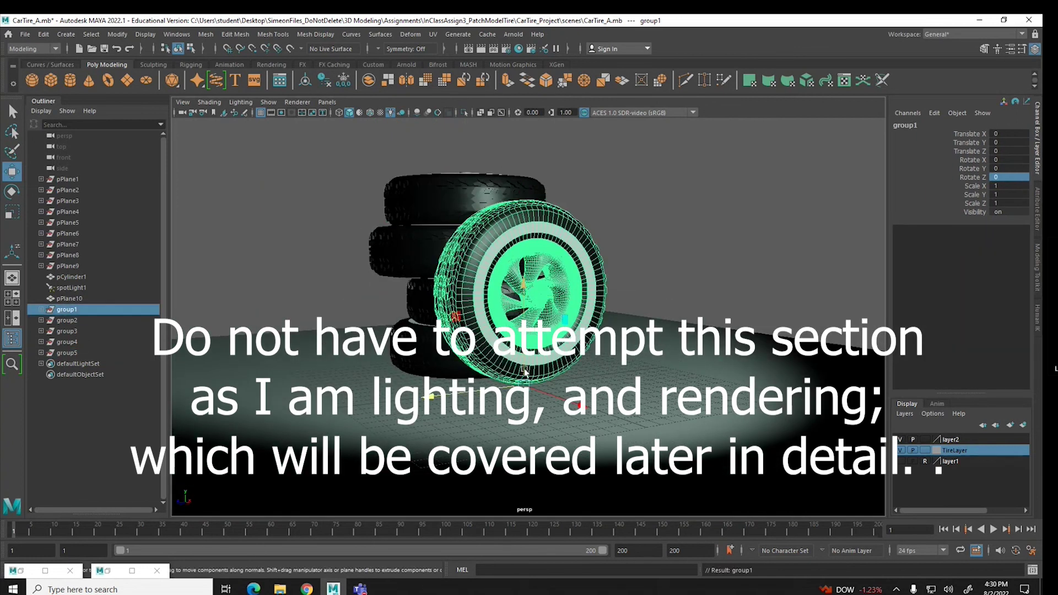
{"action": "key", "text": "e"}
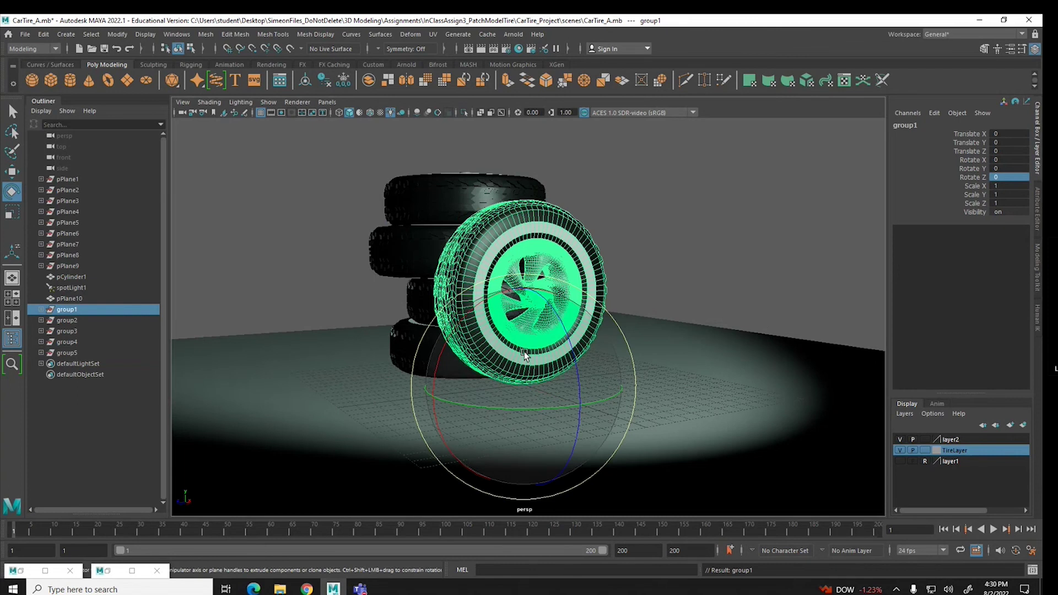
{"action": "left_click_drag", "start_coordinate": [566, 350], "coordinate": [564, 363]}
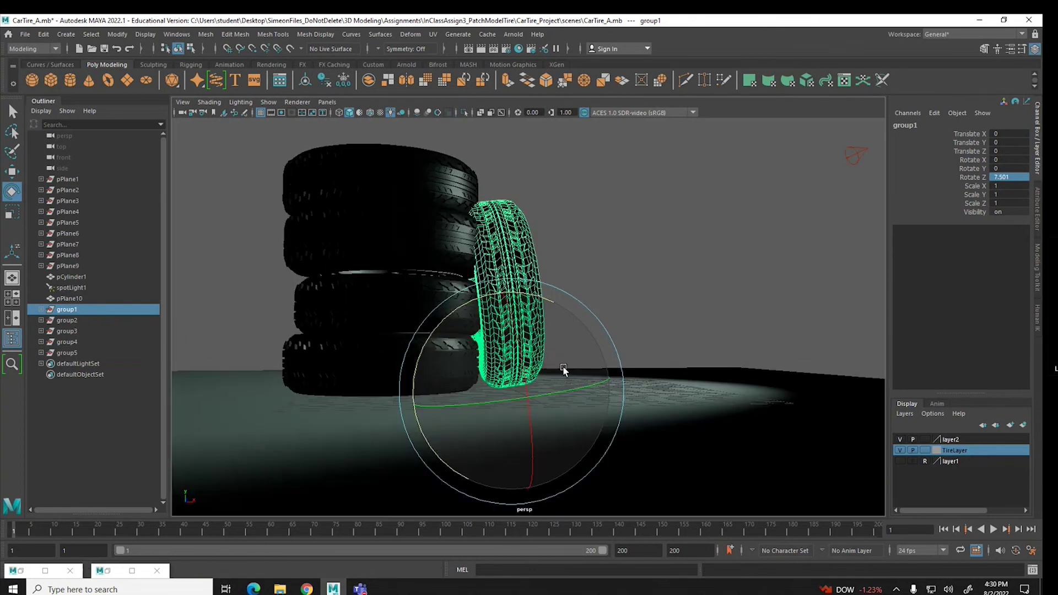
{"action": "key", "text": "w"}
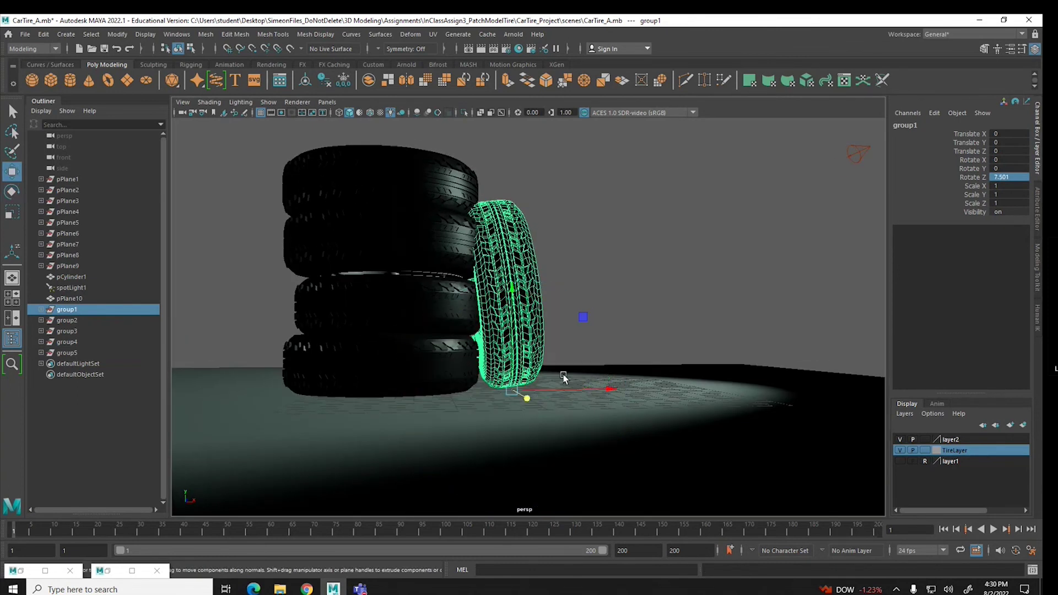
{"action": "left_click_drag", "start_coordinate": [587, 391], "coordinate": [621, 387]}
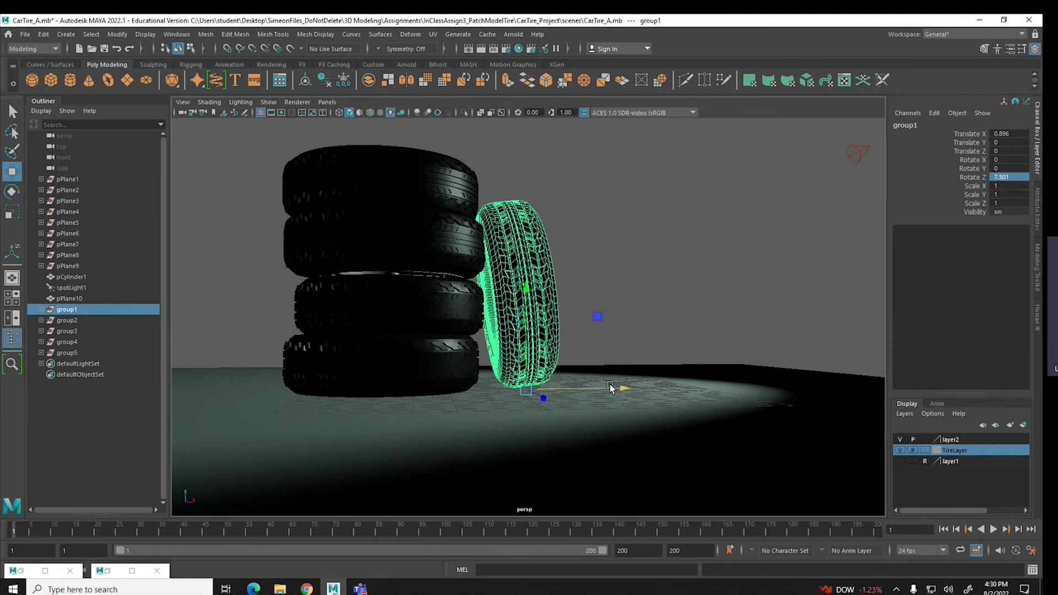
Move the leaning wheel group to about -2.01 on Z, turn it to about 4.02 on Y, and deselect it
{"action": "left_click_drag", "start_coordinate": [659, 427], "coordinate": [634, 438], "text": "alt"}
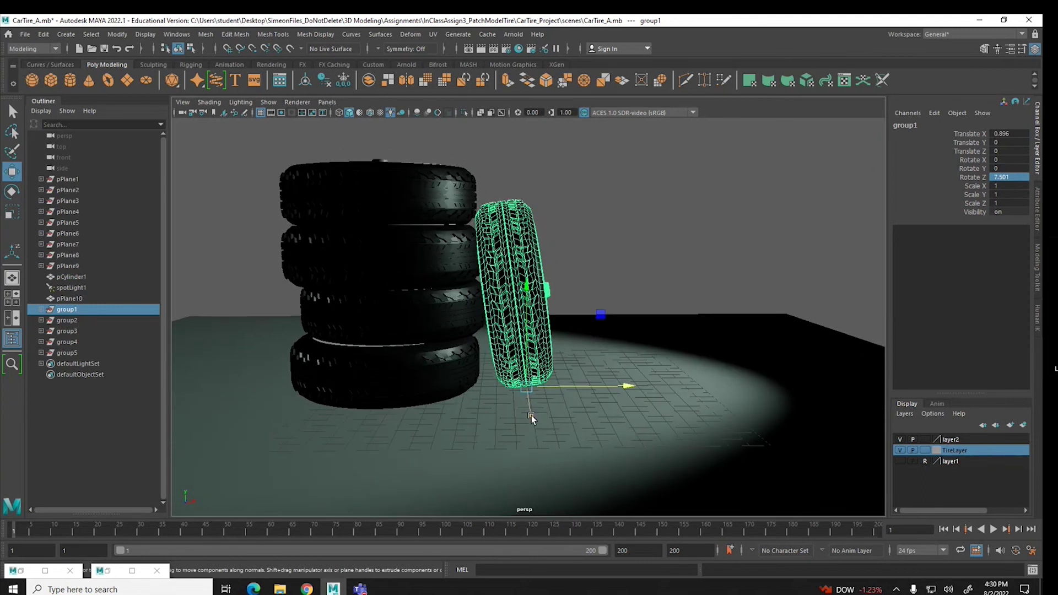
{"action": "left_click_drag", "start_coordinate": [531, 415], "coordinate": [511, 405]}
{"action": "key", "text": "e"}
{"action": "left_click_drag", "start_coordinate": [662, 420], "coordinate": [352, 269], "text": "alt"}
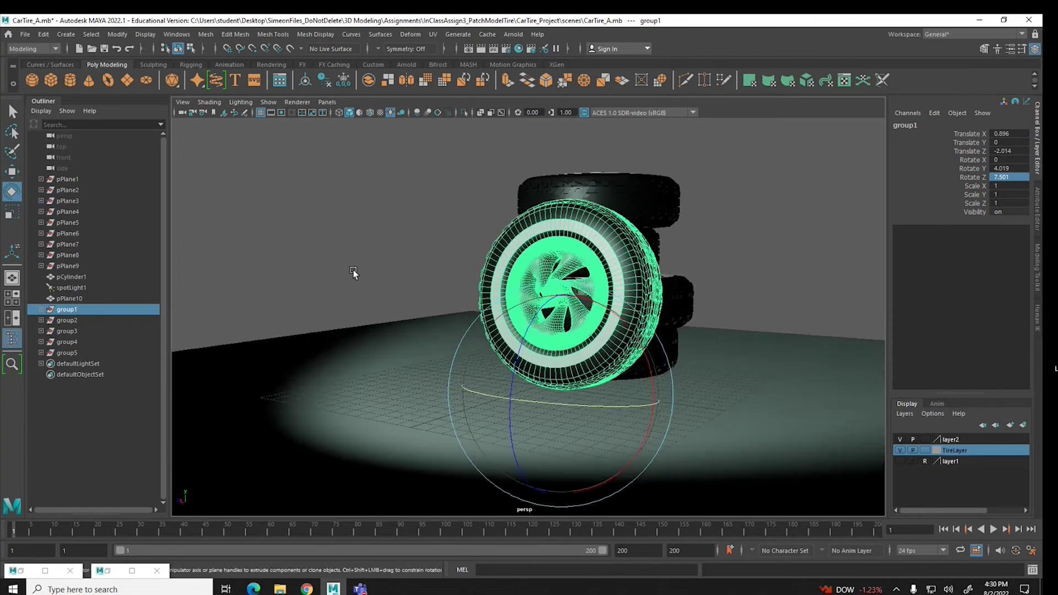
{"action": "left_click", "coordinate": [353, 269]}
Create a directional light, place it at about X 11.26 and Z 29.03, aim it toward the wheels, and raise it high above the ground
{"action": "left_click", "coordinate": [62, 34]}
{"action": "mouse_move", "coordinate": [85, 98]}
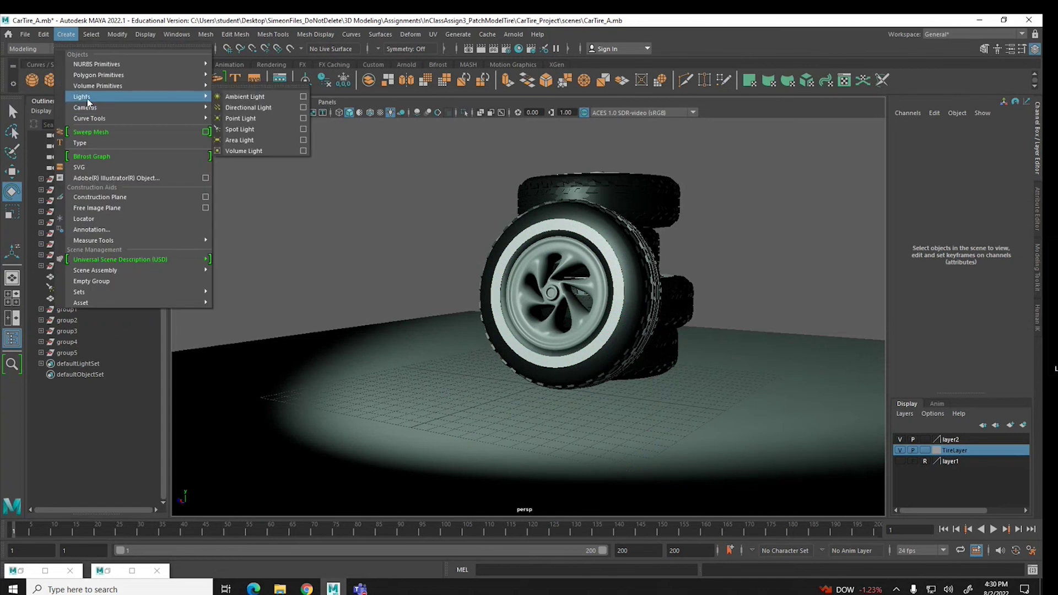
{"action": "left_click", "coordinate": [235, 108]}
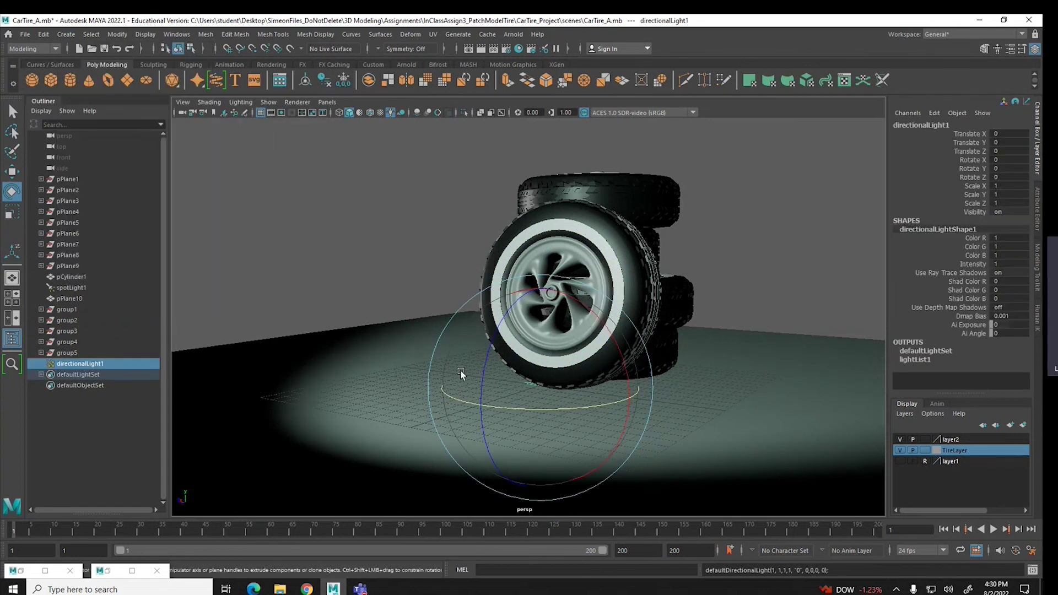
{"action": "key", "text": "t"}
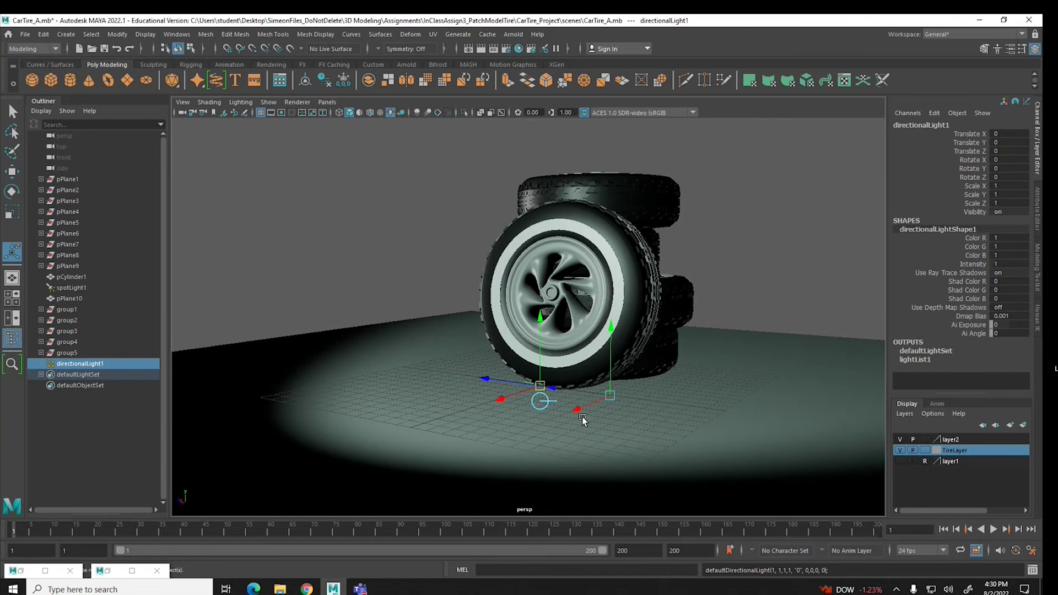
{"action": "left_click_drag", "start_coordinate": [580, 410], "coordinate": [432, 438]}
{"action": "mouse_move", "coordinate": [575, 390]}
{"action": "left_mouse_down"}
{"action": "mouse_move", "coordinate": [495, 386]}
{"action": "mouse_move", "coordinate": [375, 414]}
{"action": "mouse_move", "coordinate": [215, 386]}
{"action": "mouse_move", "coordinate": [111, 304]}
{"action": "left_mouse_up"}
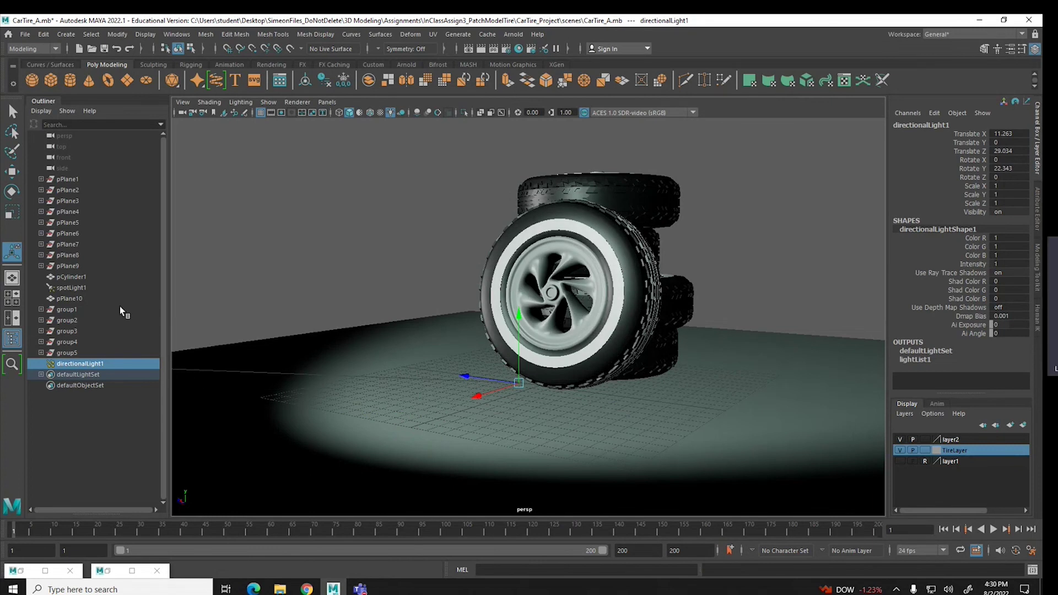
{"action": "scroll", "coordinate": [305, 347], "scroll_direction": "down", "scroll_amount": 3}
{"action": "left_click_drag", "start_coordinate": [236, 292], "coordinate": [225, 126]}
Set the directional light's color to warm orange, hue 30.78 and saturation 0.647, and its intensity to about 0.66
{"action": "key", "text": "ctrl+a"}
{"action": "left_click", "coordinate": [881, 243]}
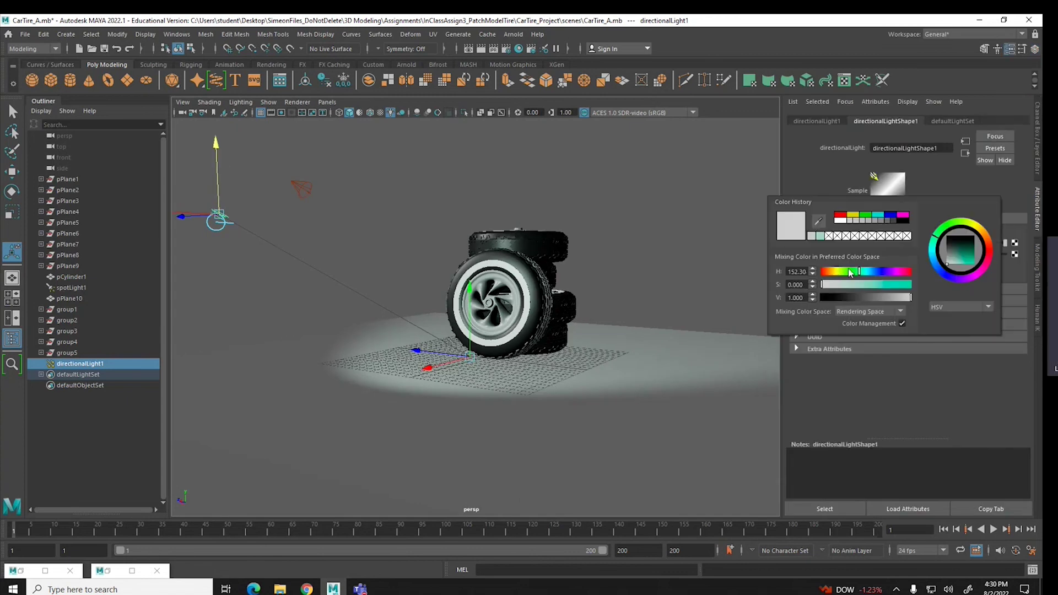
{"action": "left_click", "coordinate": [838, 272]}
{"action": "left_click", "coordinate": [874, 285]}
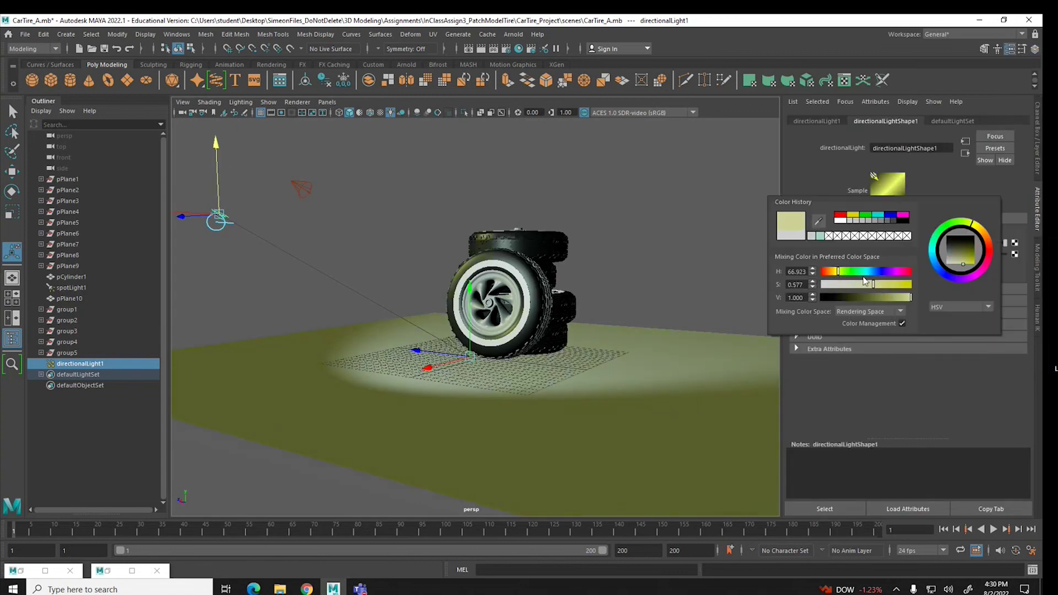
{"action": "left_click", "coordinate": [989, 237]}
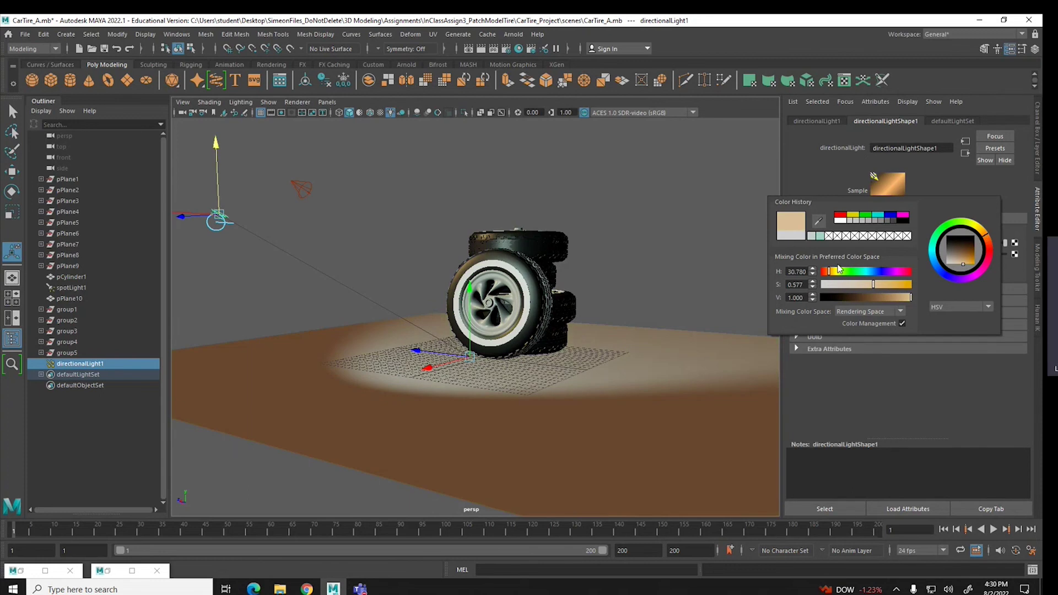
{"action": "left_click_drag", "start_coordinate": [873, 284], "coordinate": [879, 287]}
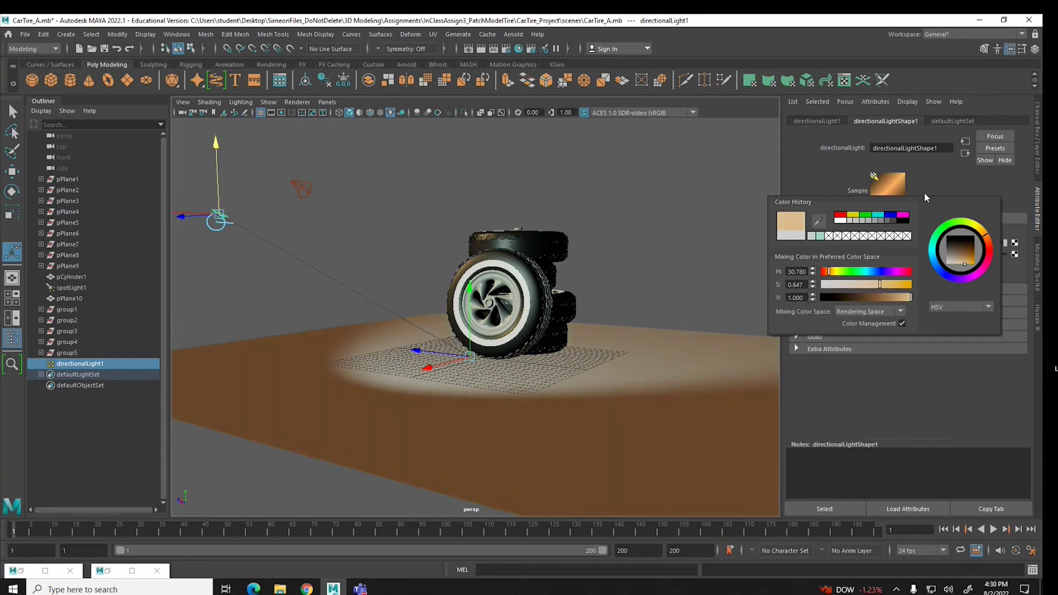
{"action": "left_click_drag", "start_coordinate": [922, 255], "coordinate": [920, 257]}
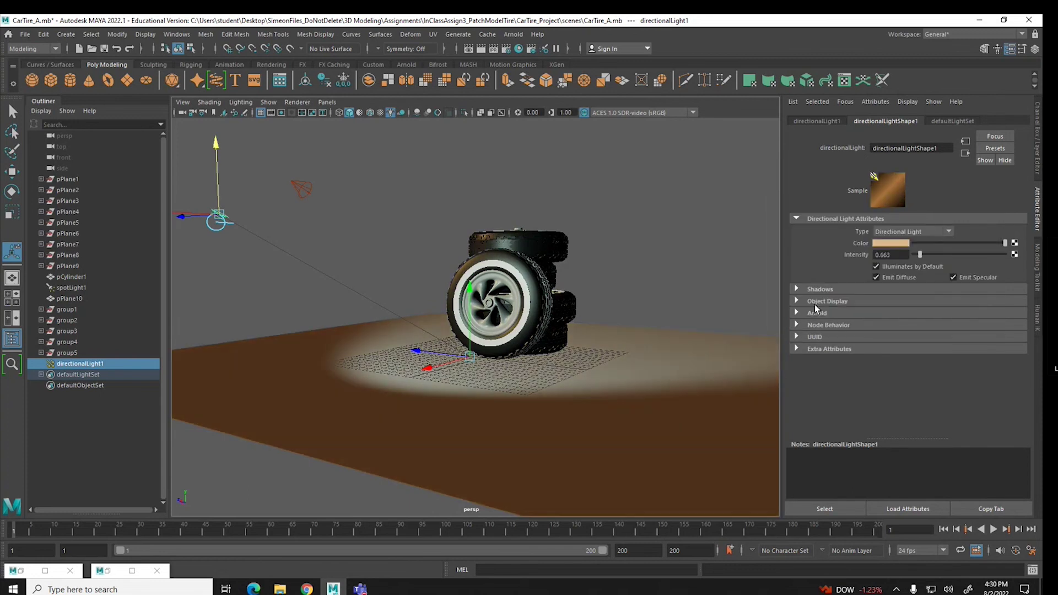
Set the directional light's raytrace shadows to a light angle of about 71.5, 8 shadow rays, and a ray depth limit of 6
{"action": "left_click", "coordinate": [805, 289]}
{"action": "scroll", "coordinate": [865, 406], "scroll_direction": "down", "scroll_amount": 3}
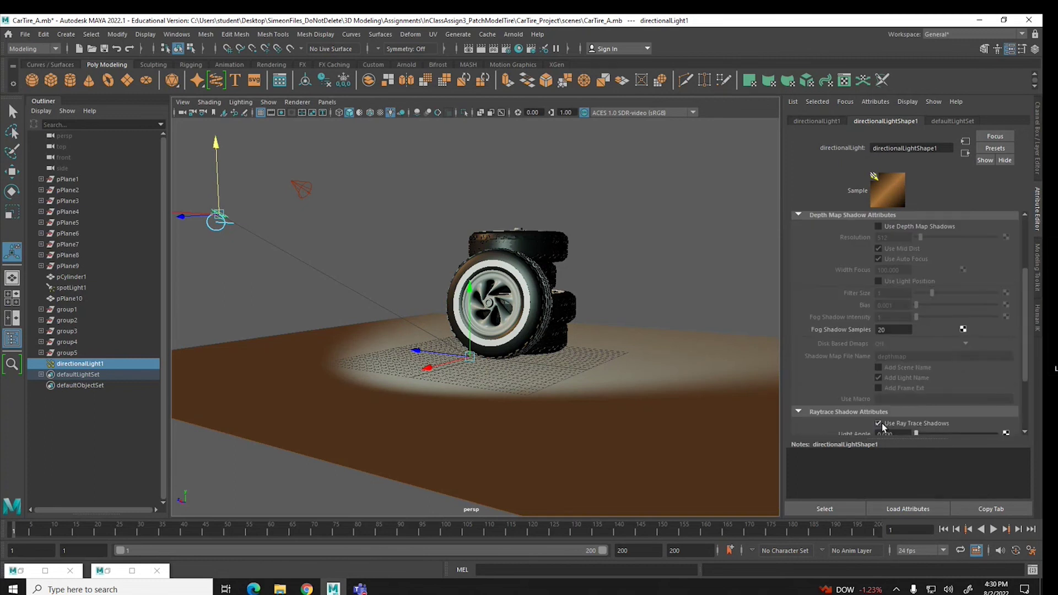
{"action": "scroll", "coordinate": [827, 420], "scroll_direction": "down", "scroll_amount": 3}
{"action": "left_click_drag", "start_coordinate": [916, 368], "coordinate": [963, 395]}
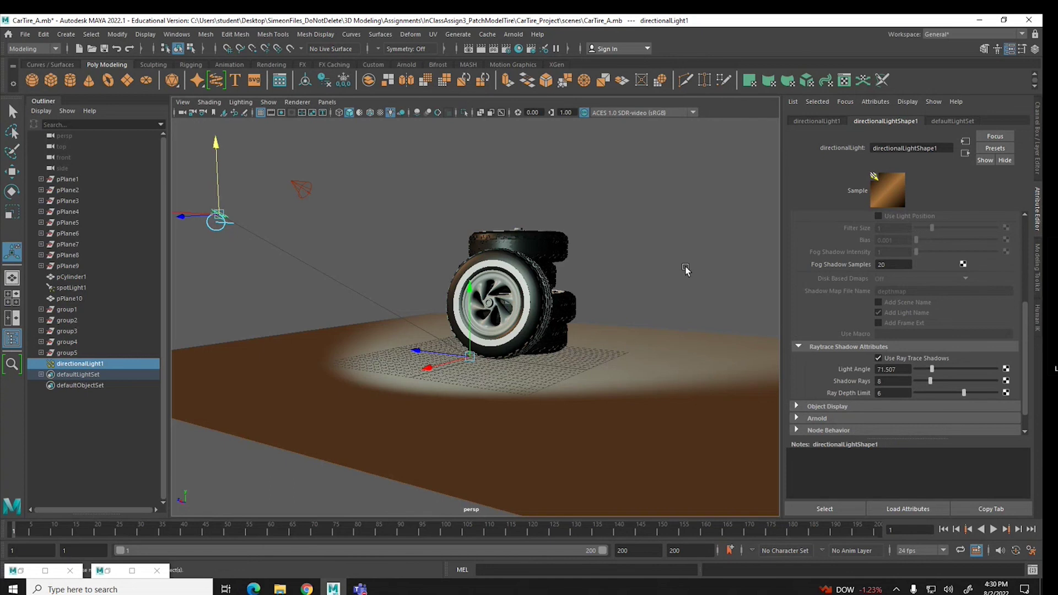
Deselect the light and render a closer view of the wheels with Maya Software
{"action": "left_click", "coordinate": [650, 307]}
{"action": "scroll", "coordinate": [650, 306], "scroll_direction": "up", "scroll_amount": 2}
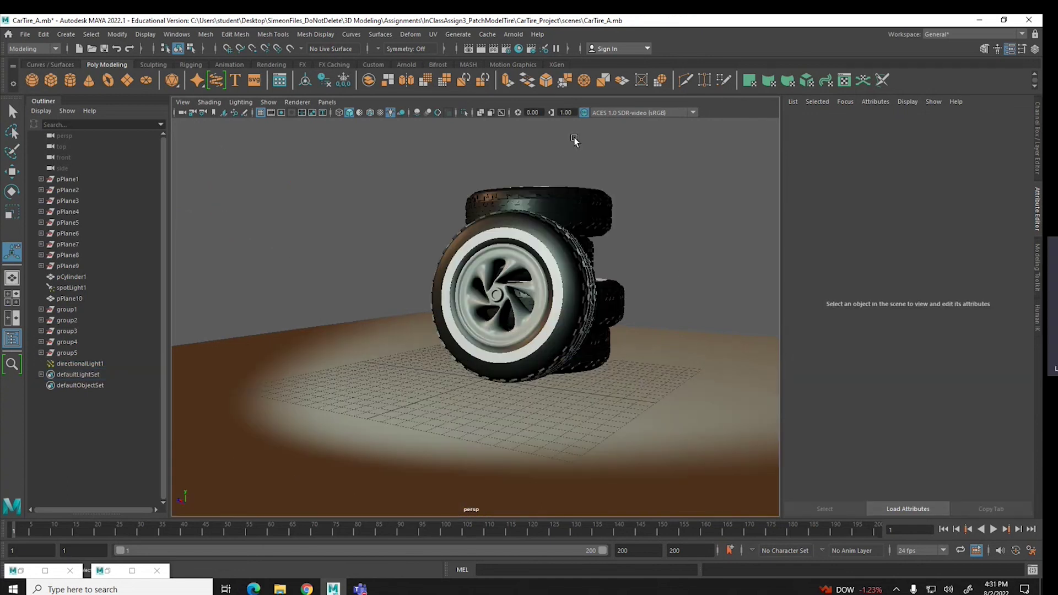
{"action": "left_click", "coordinate": [493, 49]}
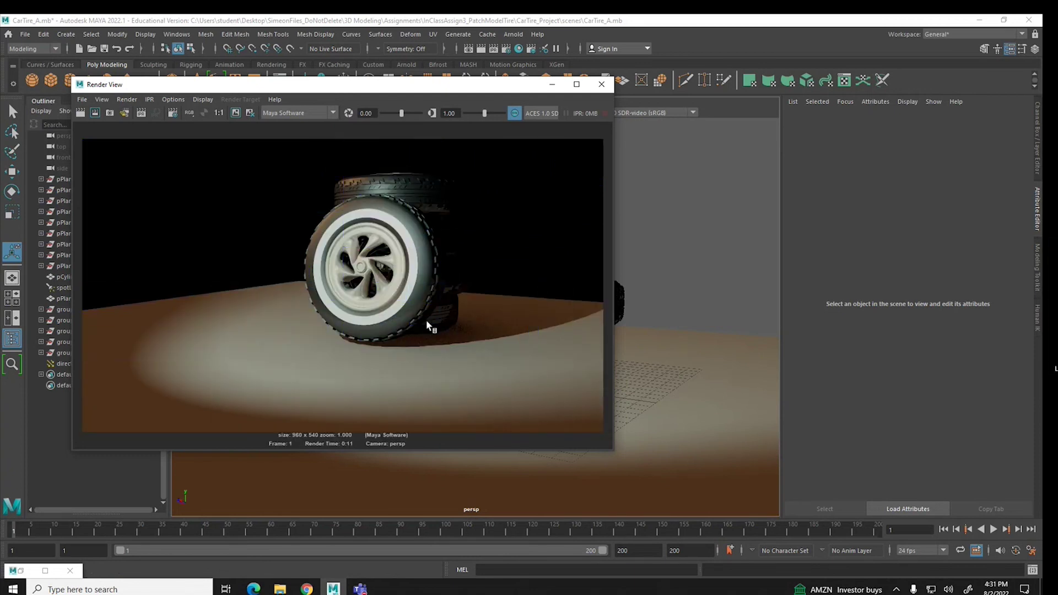
Assign the existing phong2 material to the ground plane from the Hypershade
{"action": "left_click", "coordinate": [742, 392]}
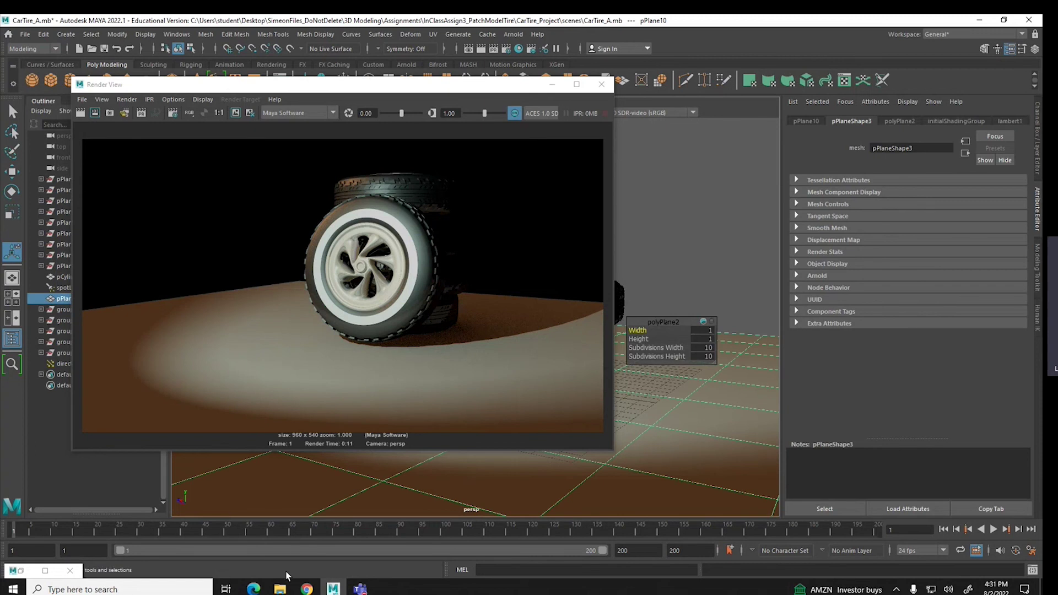
{"action": "left_click", "coordinate": [45, 570]}
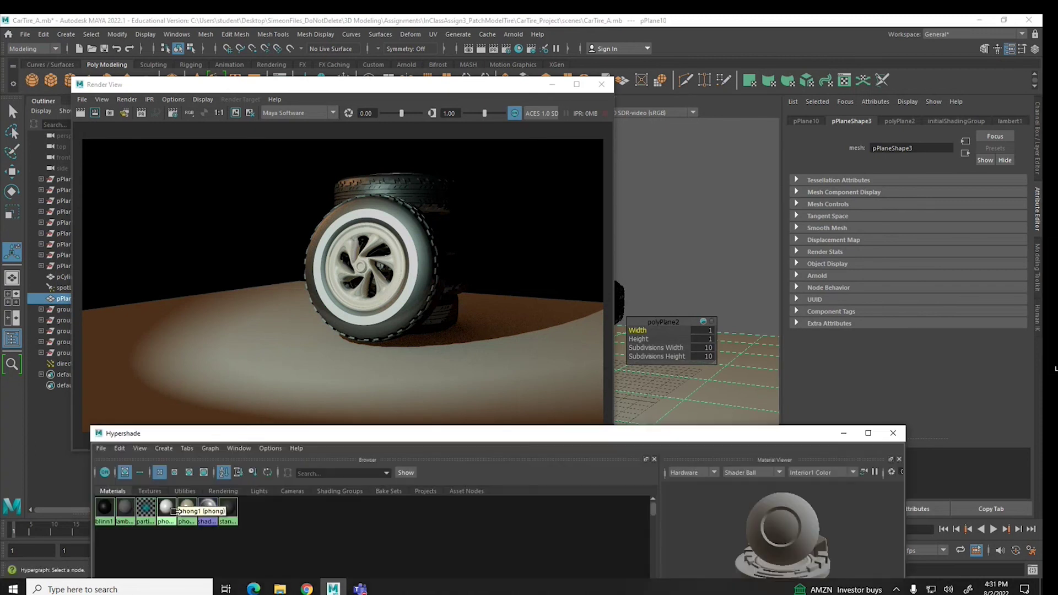
{"action": "right_click", "coordinate": [190, 515]}
{"action": "right_click_drag", "start_coordinate": [190, 513], "coordinate": [197, 417]}
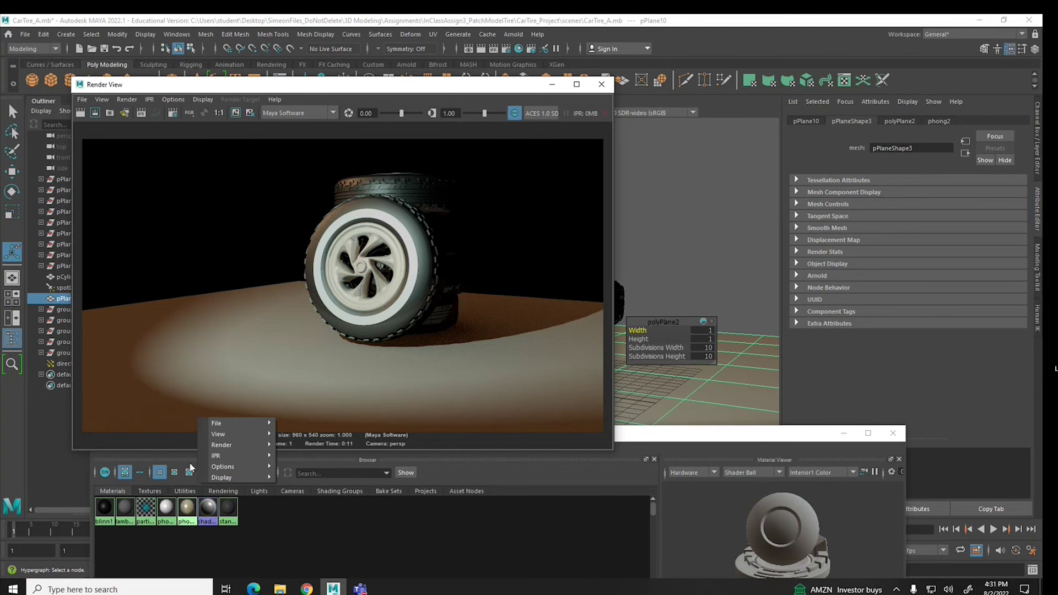
Break the texture connection on the phong2 material's reflected color
{"action": "left_click", "coordinate": [187, 509]}
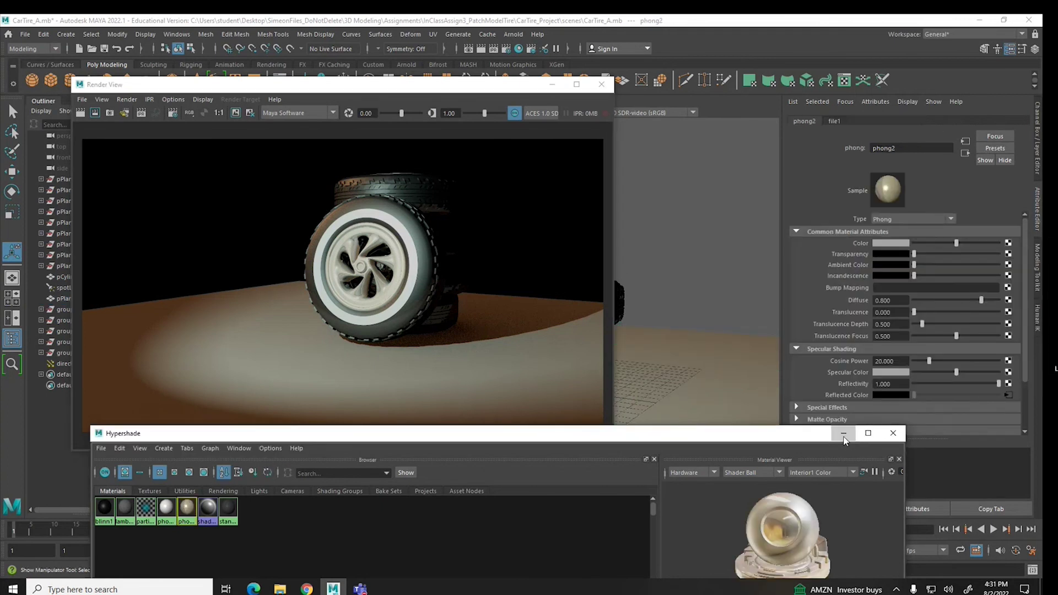
{"action": "left_click", "coordinate": [844, 435]}
{"action": "right_click", "coordinate": [861, 398]}
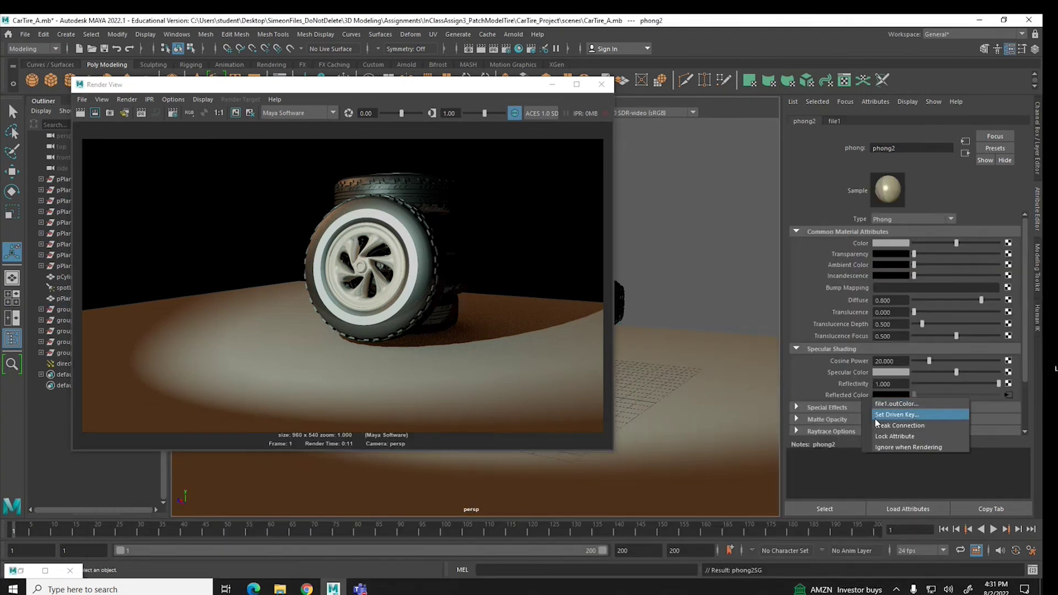
{"action": "left_click", "coordinate": [881, 415]}
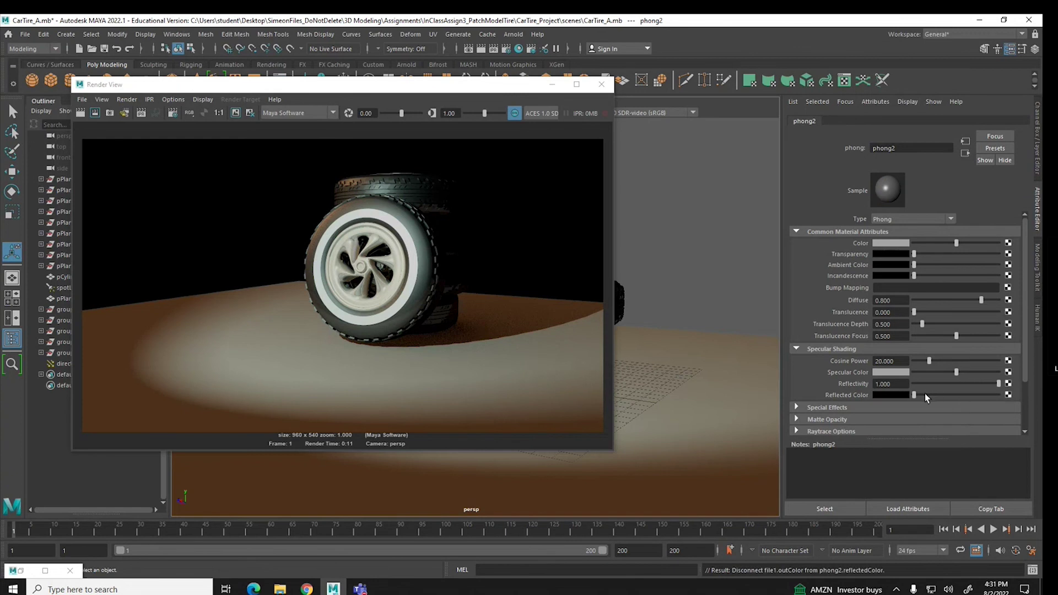
Set the phong2 material's raytrace reflection limit to 6
{"action": "scroll", "coordinate": [830, 414], "scroll_direction": "down", "scroll_amount": 2}
{"action": "left_click", "coordinate": [833, 399]}
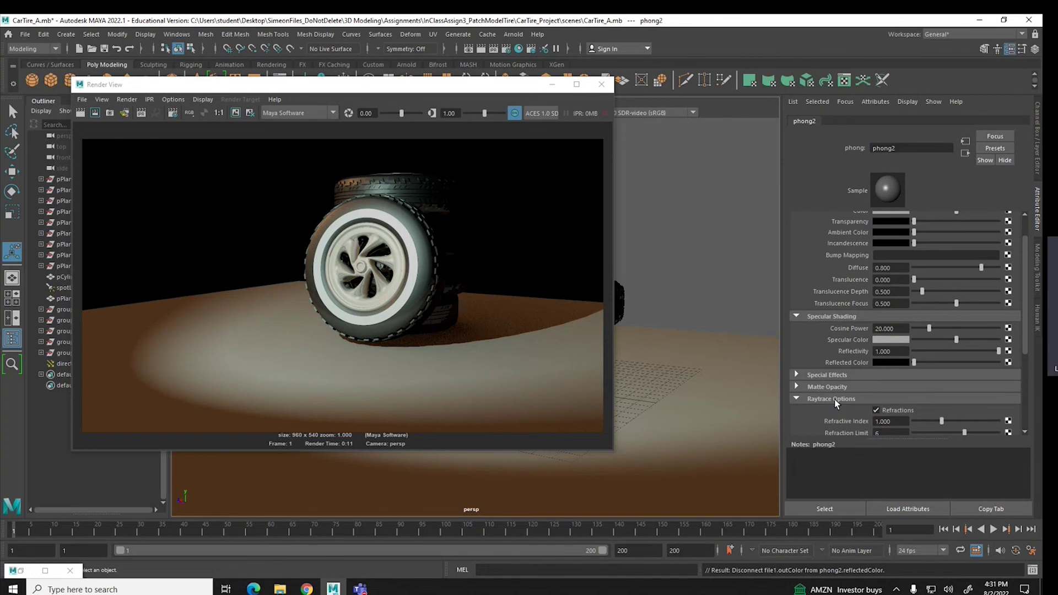
{"action": "scroll", "coordinate": [834, 402], "scroll_direction": "down", "scroll_amount": 4}
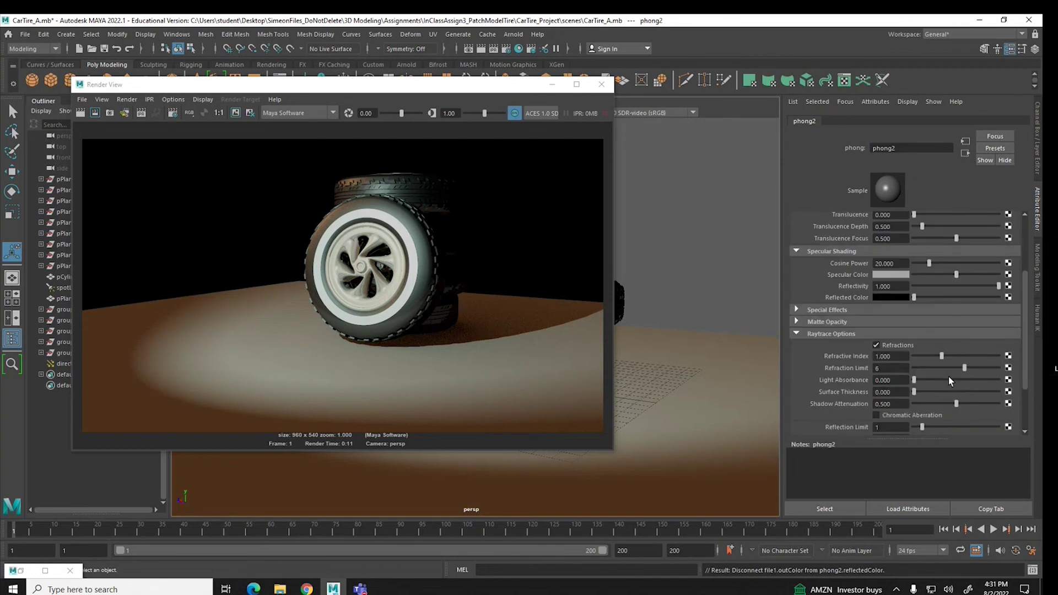
{"action": "scroll", "coordinate": [947, 377], "scroll_direction": "down", "scroll_amount": 2}
{"action": "left_click", "coordinate": [963, 394]}
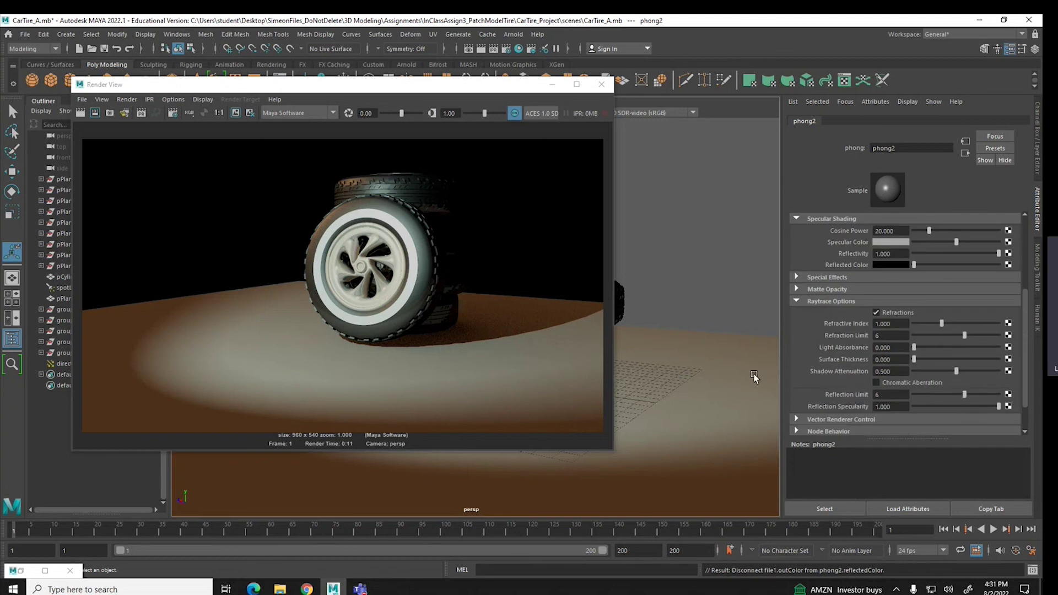
Render a test region around the lower part of the front wheel and the ground, followed by the full frame
{"action": "left_click_drag", "start_coordinate": [319, 283], "coordinate": [459, 388]}
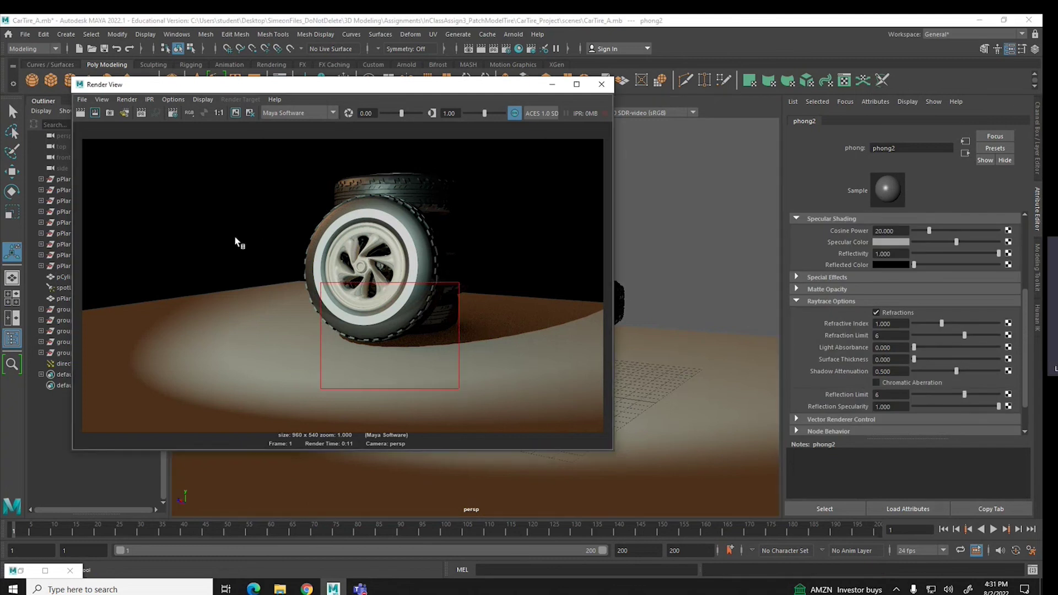
{"action": "left_click", "coordinate": [95, 112]}
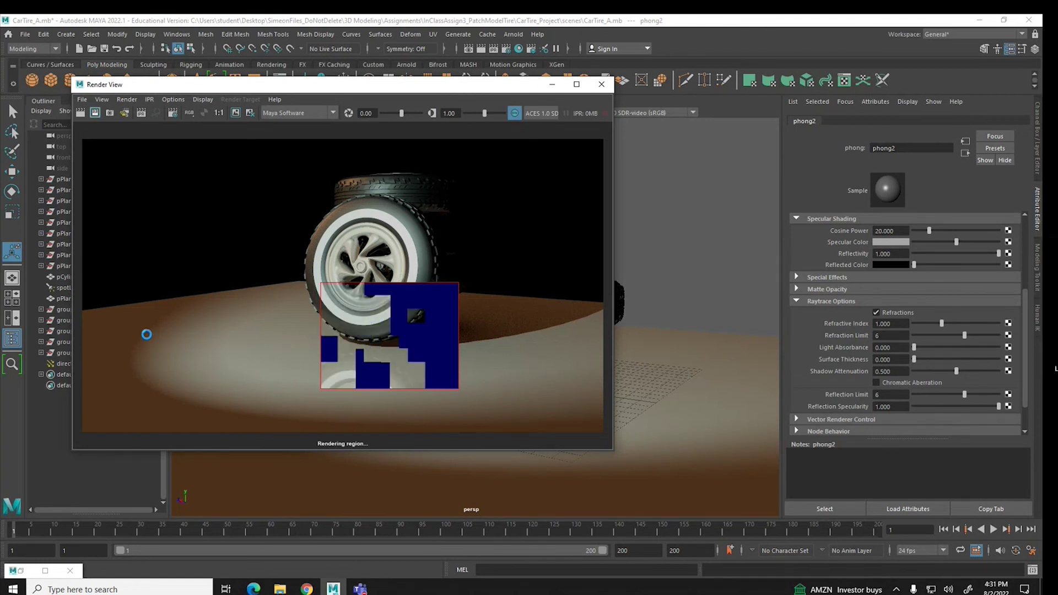
{"action": "left_click", "coordinate": [83, 116]}
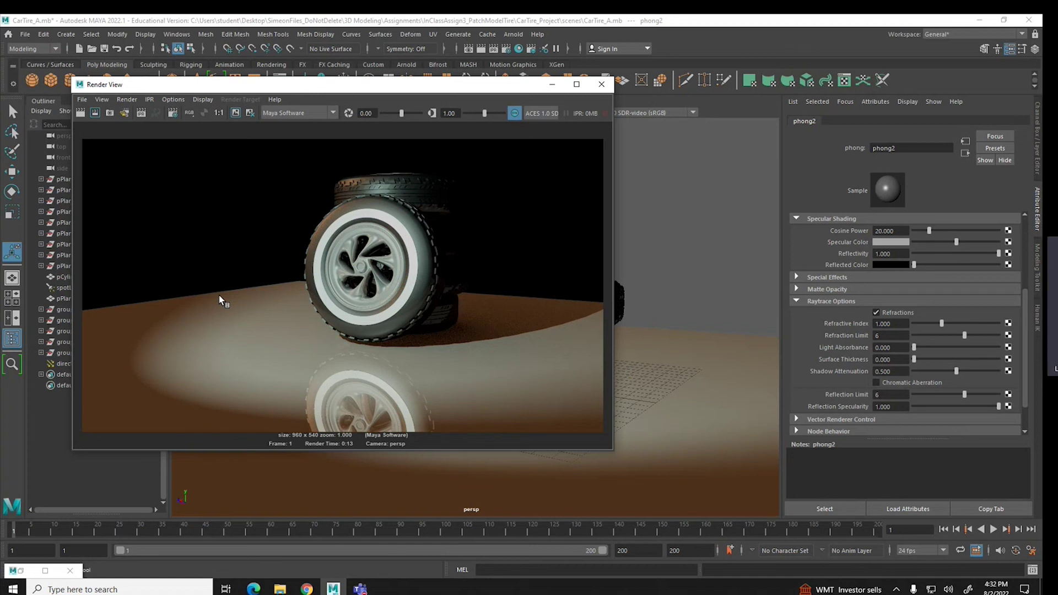
Duplicate the ground plane, rotate the copy upright, and move it behind the wheels as a back wall
{"action": "left_click", "coordinate": [551, 84]}
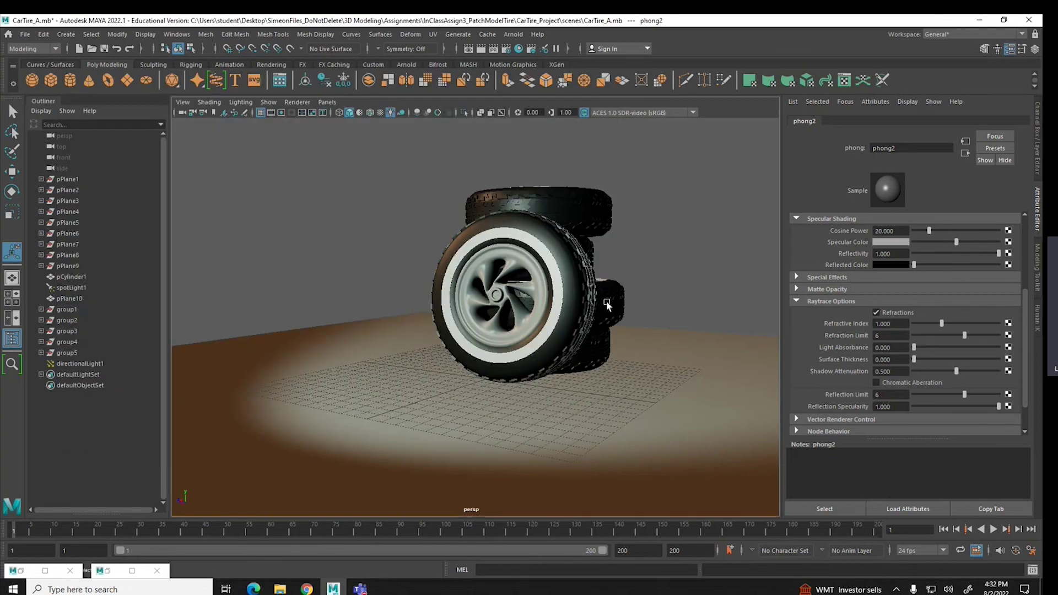
{"action": "left_click", "coordinate": [638, 346]}
{"action": "key", "text": "ctrl+d"}
{"action": "key", "text": "e"}
{"action": "left_click_drag", "start_coordinate": [466, 312], "coordinate": [438, 448]}
{"action": "key", "text": "w"}
{"action": "left_click_drag", "start_coordinate": [451, 393], "coordinate": [301, 349]}
Duplicate the back wall plane, turn the copy perpendicular to it, and place it as a side wall meeting the back wall
{"action": "key", "text": "ctrl+d"}
{"action": "key", "text": "e"}
{"action": "key", "text": "w"}
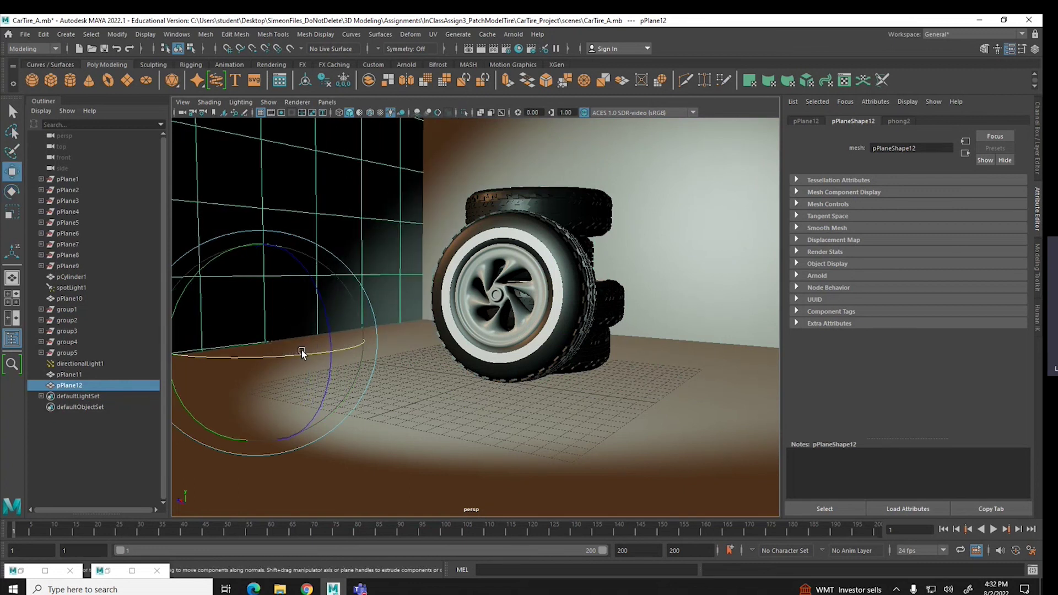
{"action": "left_click_drag", "start_coordinate": [262, 251], "coordinate": [260, 246]}
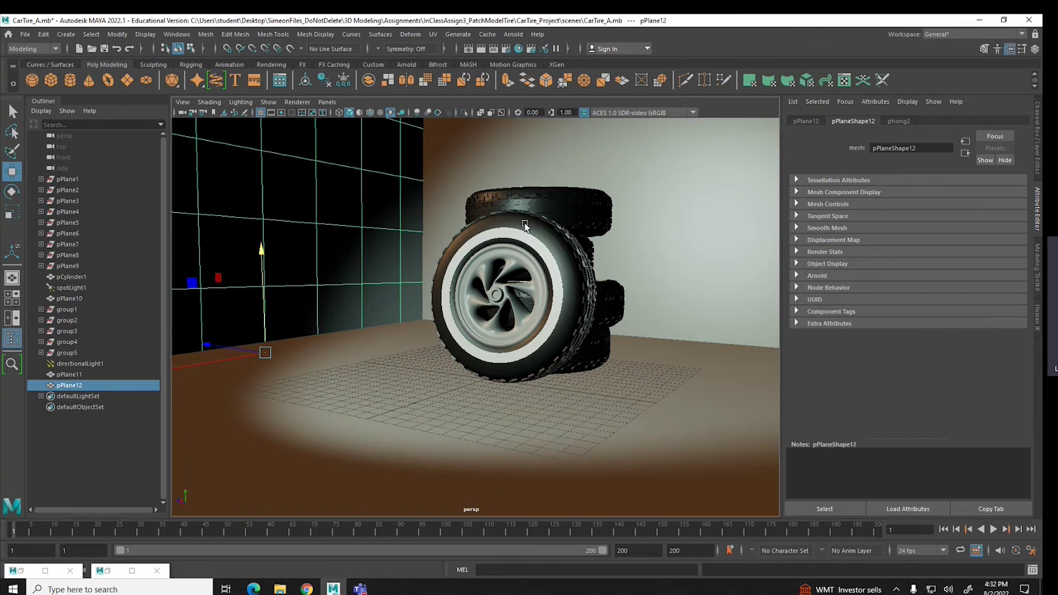
Render the wheel scene with both walls from a slightly more frontal view
{"action": "left_click_drag", "start_coordinate": [424, 410], "coordinate": [442, 412], "text": "alt"}
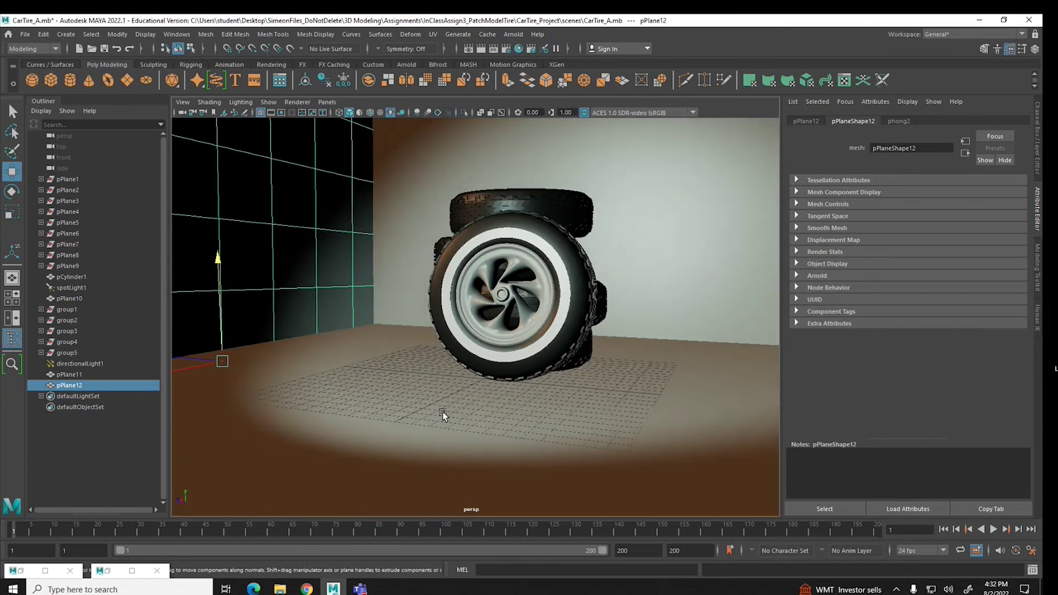
{"action": "left_click", "coordinate": [479, 49]}
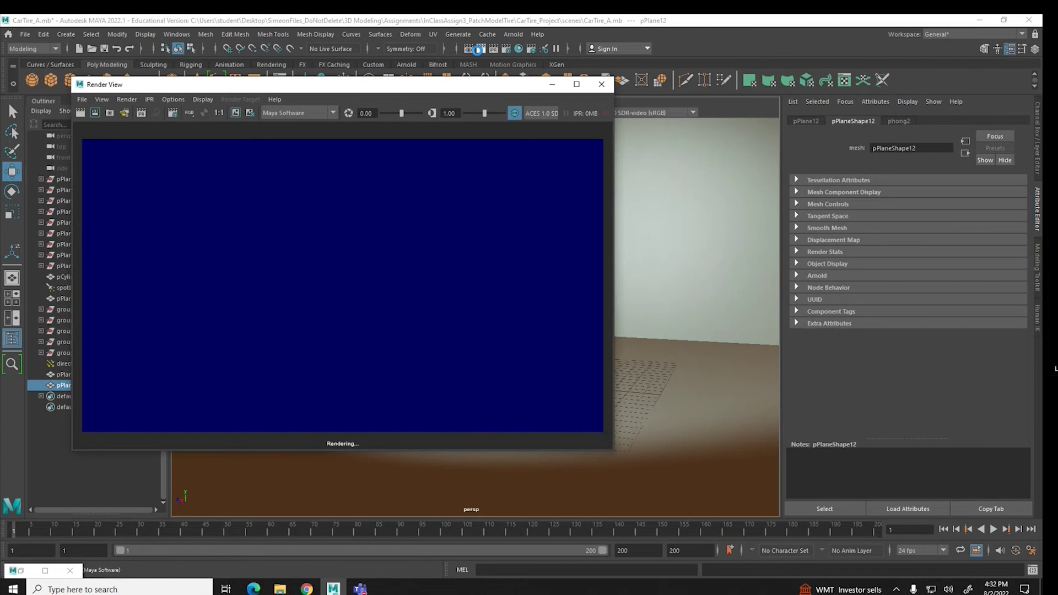